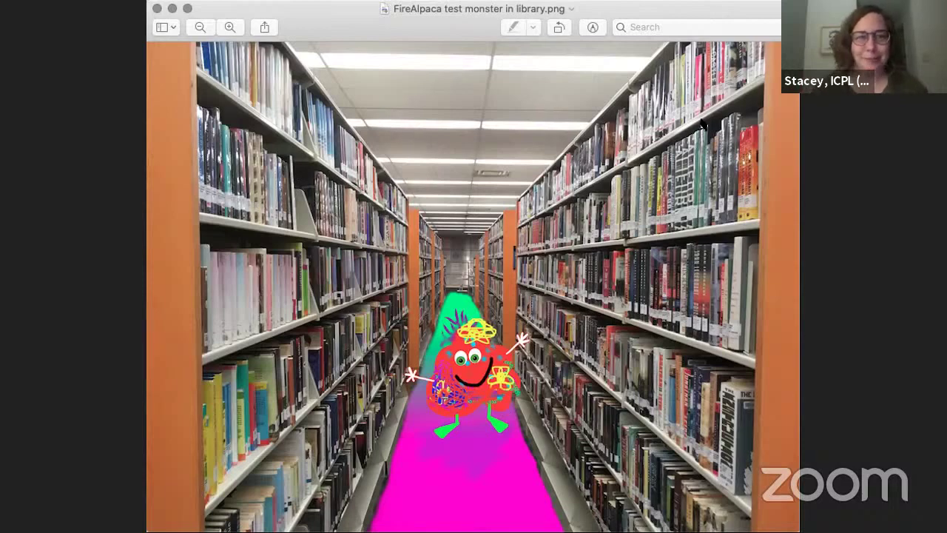
Step: Switch to FireAlpaca and close the startup advertisement window
{"action": "left_click", "coordinate": [656, 7]}
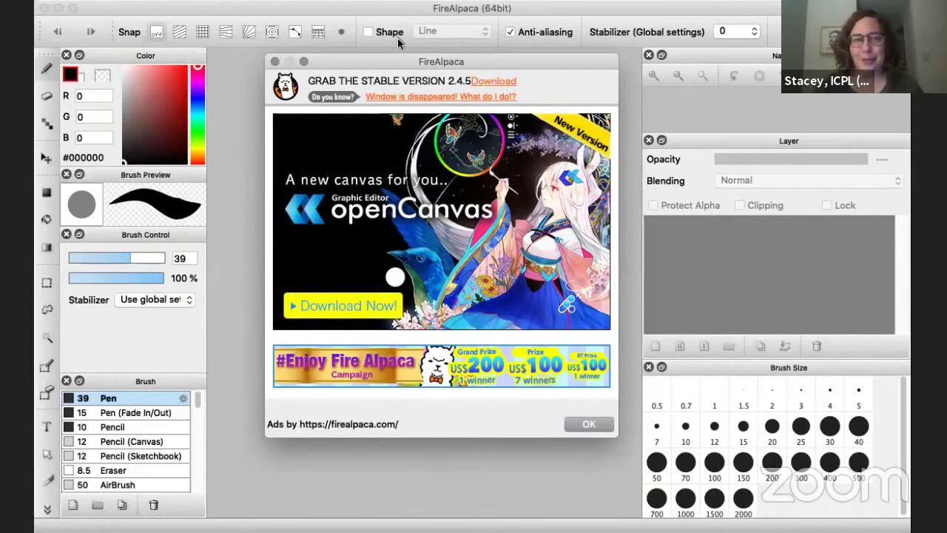
{"action": "left_click", "coordinate": [275, 62]}
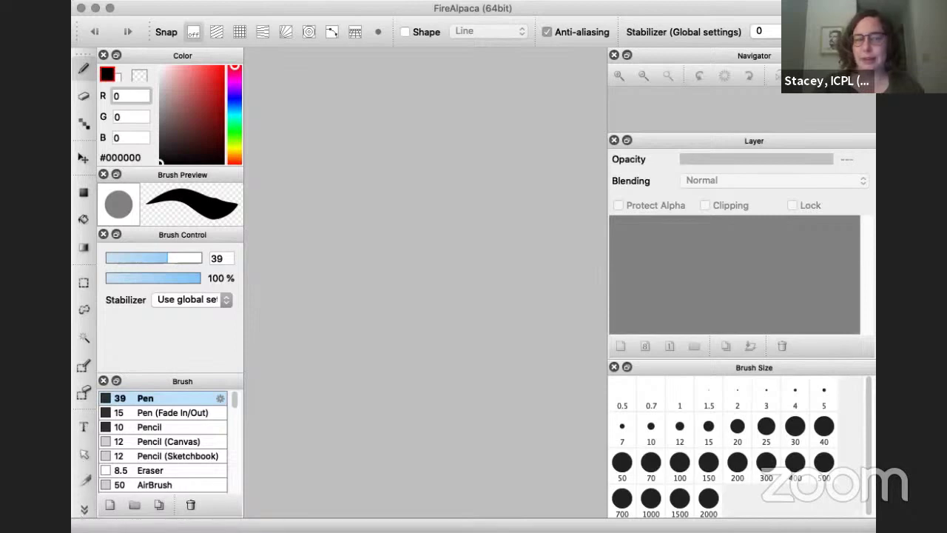
Step: Try the Eraser and Move tools and return to the Pen brush
{"action": "left_click", "coordinate": [84, 95]}
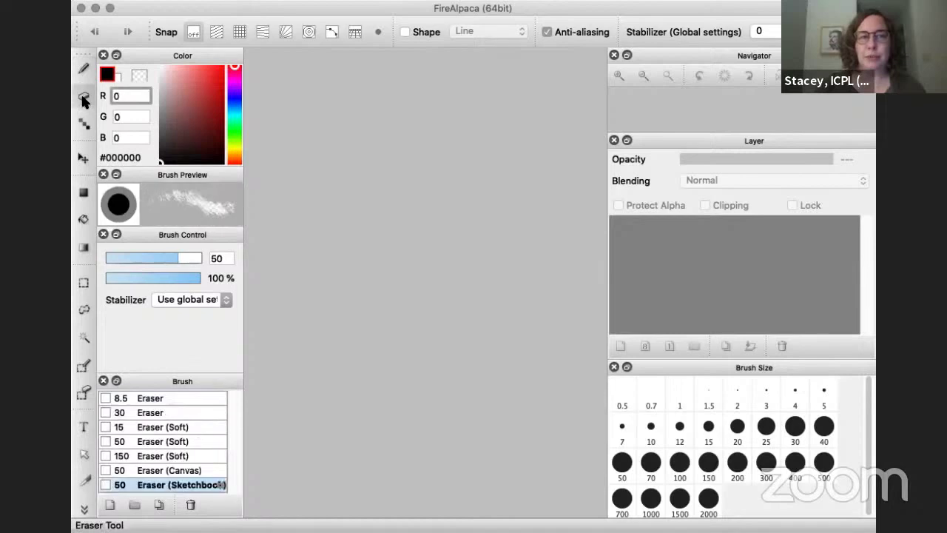
{"action": "left_click", "coordinate": [84, 162]}
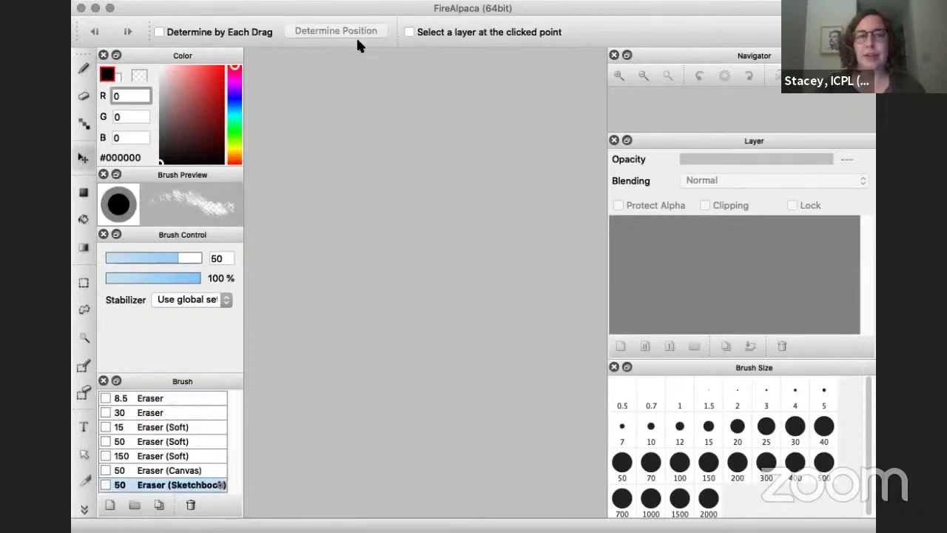
{"action": "left_click", "coordinate": [83, 73]}
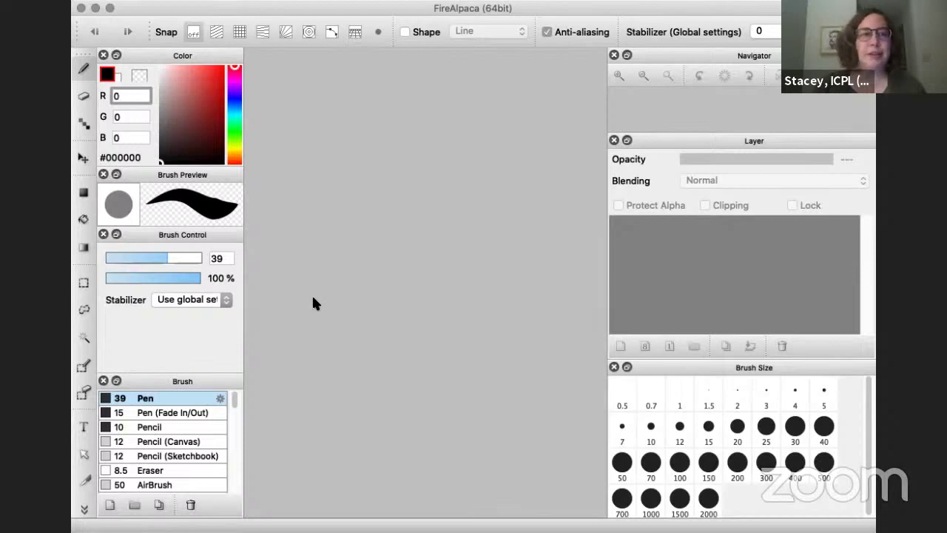
Step: Start a new image and set its width and height to 1000 pixels each
{"action": "left_click", "coordinate": [188, 1]}
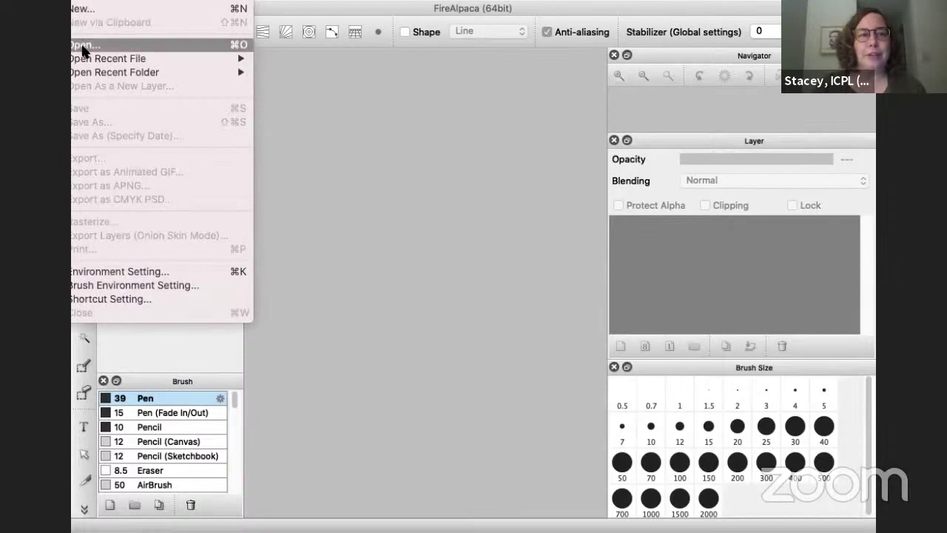
{"action": "left_click", "coordinate": [80, 11]}
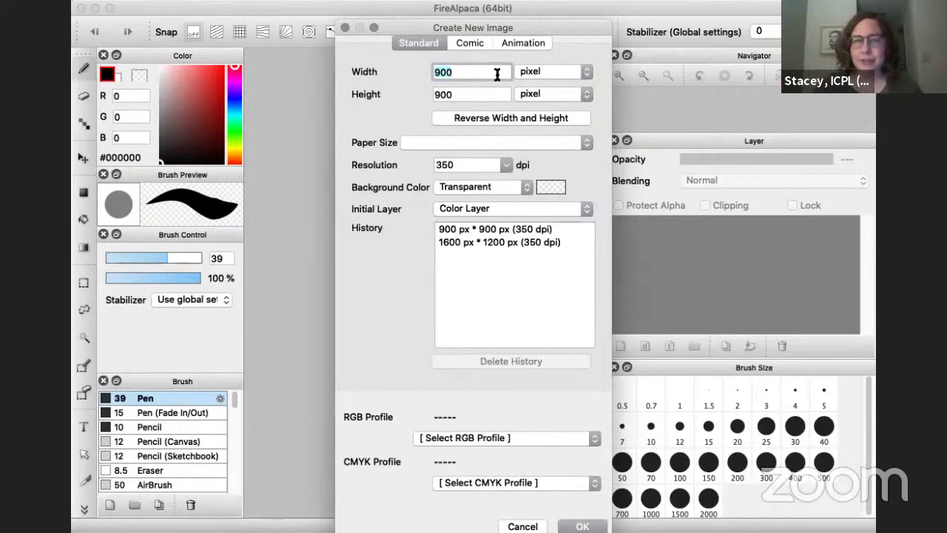
{"action": "left_click", "coordinate": [492, 242]}
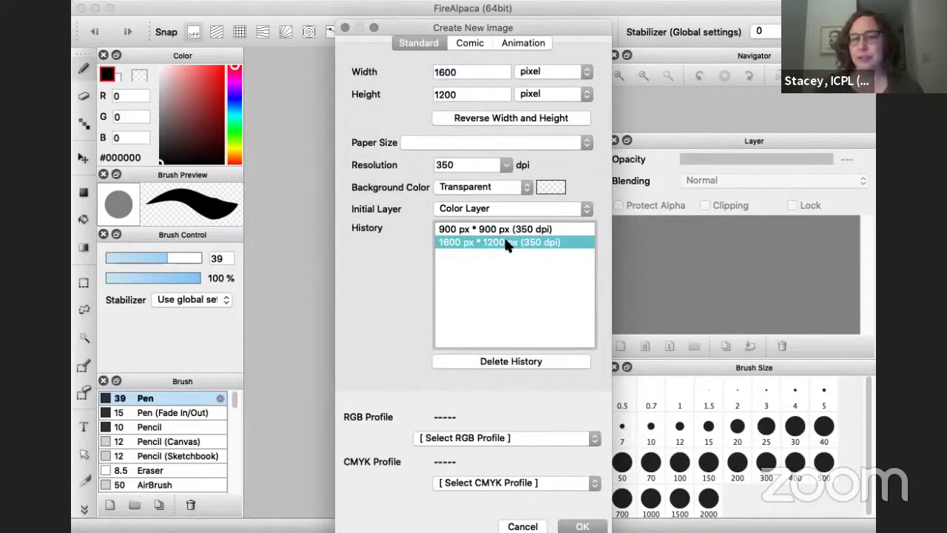
{"action": "left_click", "coordinate": [454, 69]}
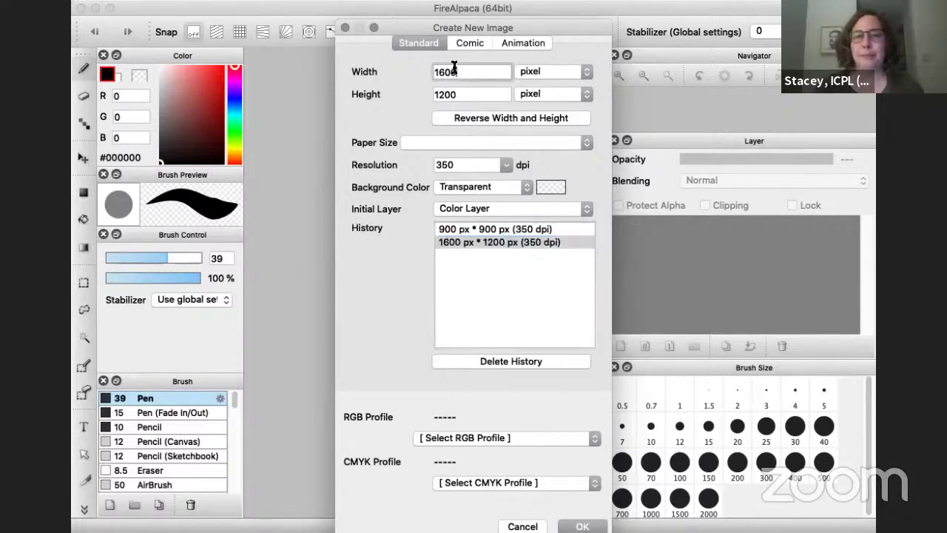
{"action": "key", "text": "BackSpace"}
{"action": "key", "text": "BackSpace"}
{"action": "key", "text": "BackSpace"}
{"action": "type", "text": "000"}
{"action": "key", "text": "Tab"}
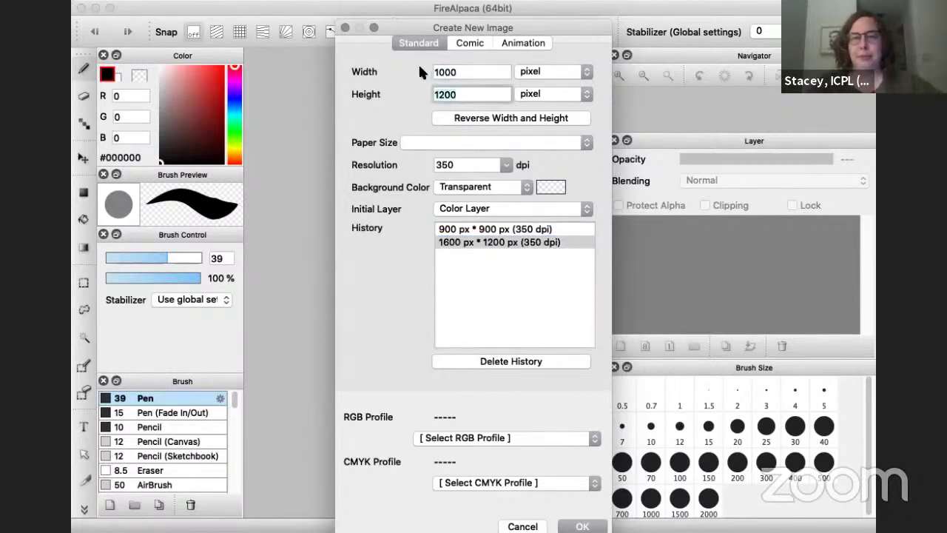
{"action": "type", "text": "1000"}
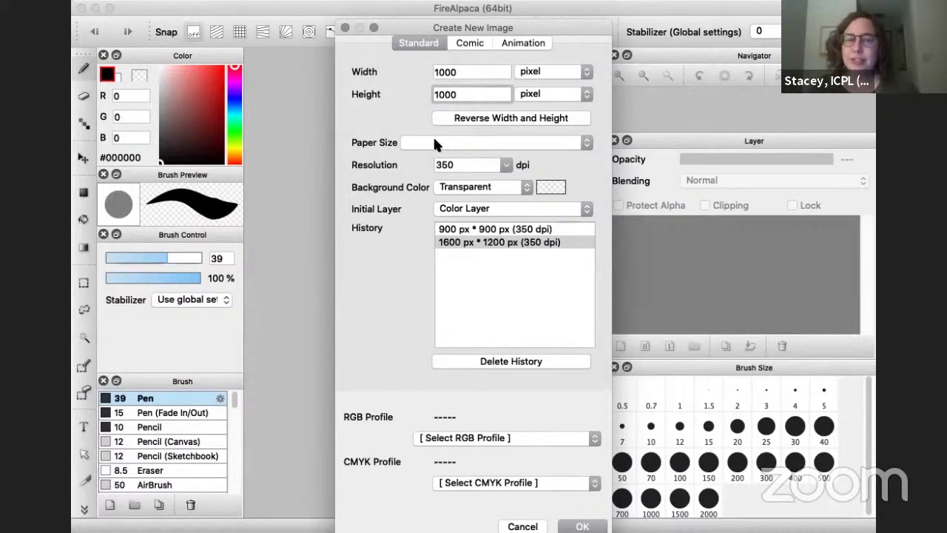
Step: Keep the resolution at 350 dpi and create the new image with a transparent background
{"action": "left_click", "coordinate": [391, 119]}
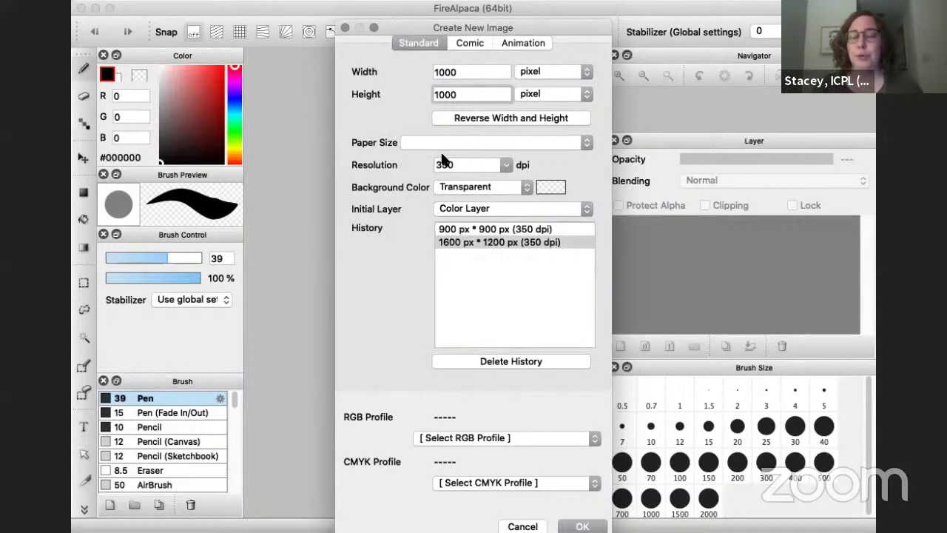
{"action": "left_click", "coordinate": [486, 162]}
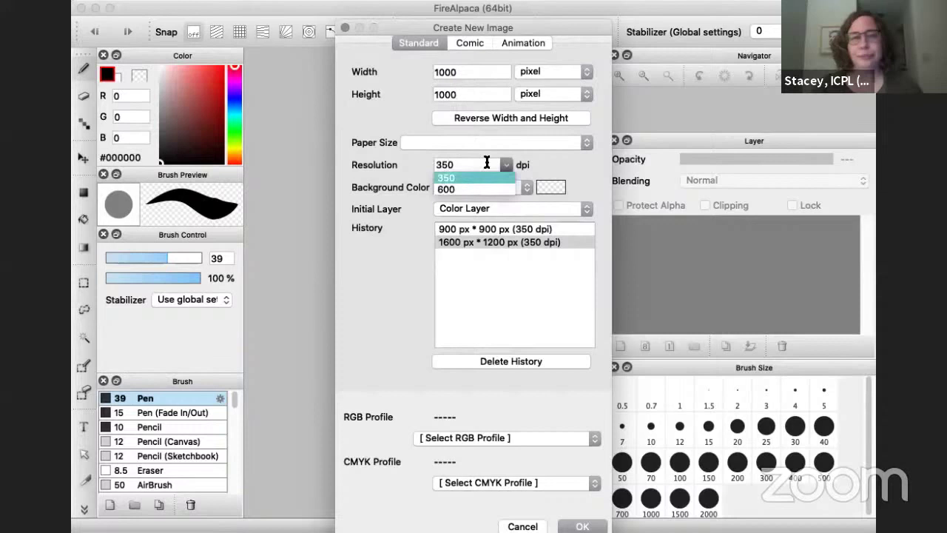
{"action": "left_click", "coordinate": [387, 167]}
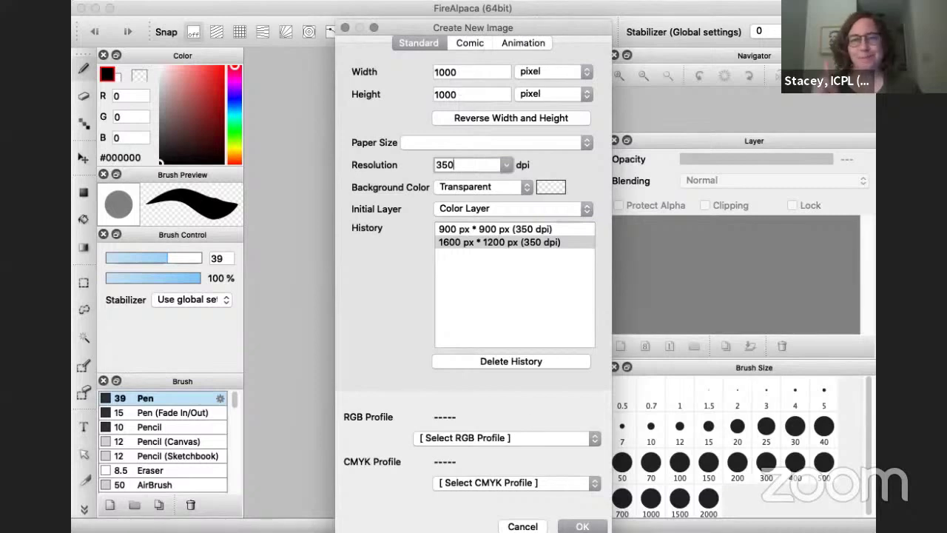
{"action": "key", "text": "Return"}
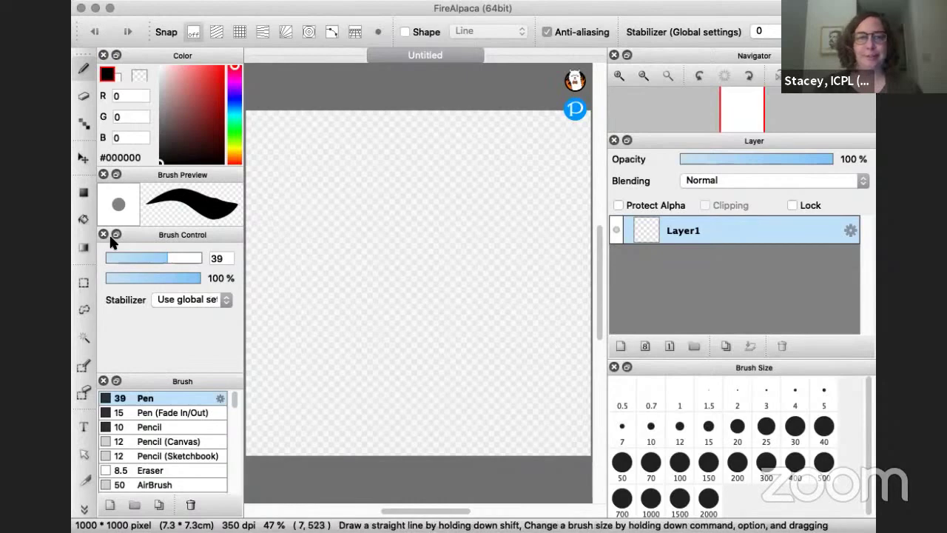
Step: Paint a single black dot in the upper part of the canvas and undo it
{"action": "left_click", "coordinate": [342, 215]}
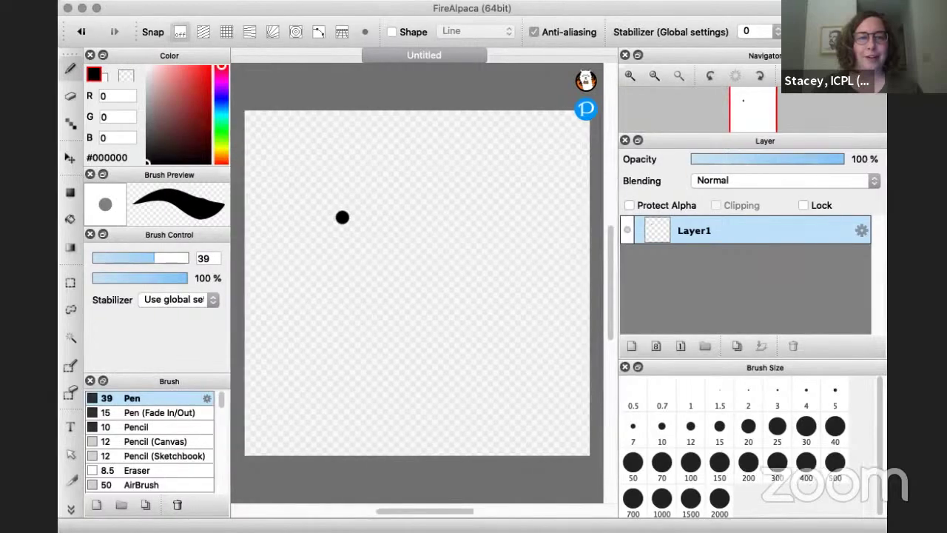
{"action": "key", "text": "super+z"}
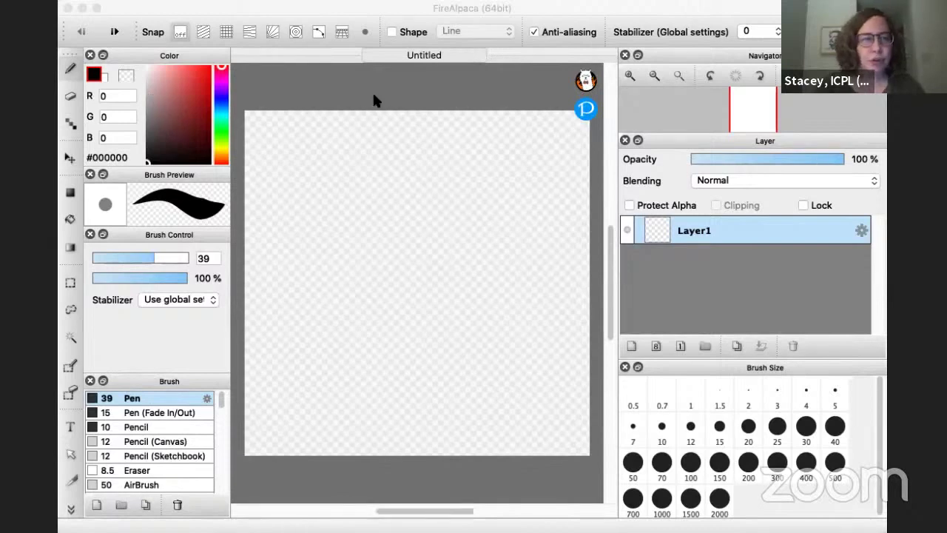
Step: Try zooming the canvas view in and out, rotate it to 3 degrees, and clear the rotation
{"action": "left_click", "coordinate": [651, 76]}
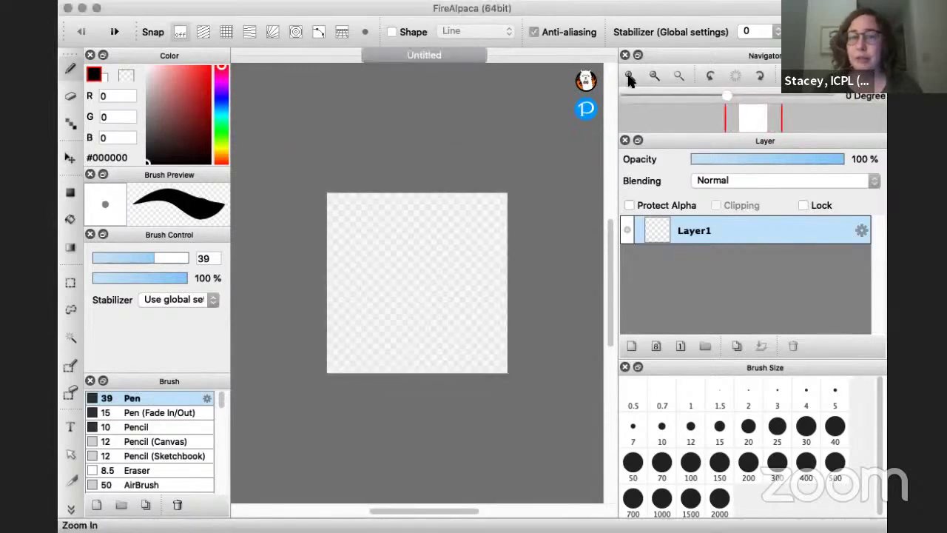
{"action": "left_click", "coordinate": [628, 77]}
{"action": "left_click", "coordinate": [628, 77]}
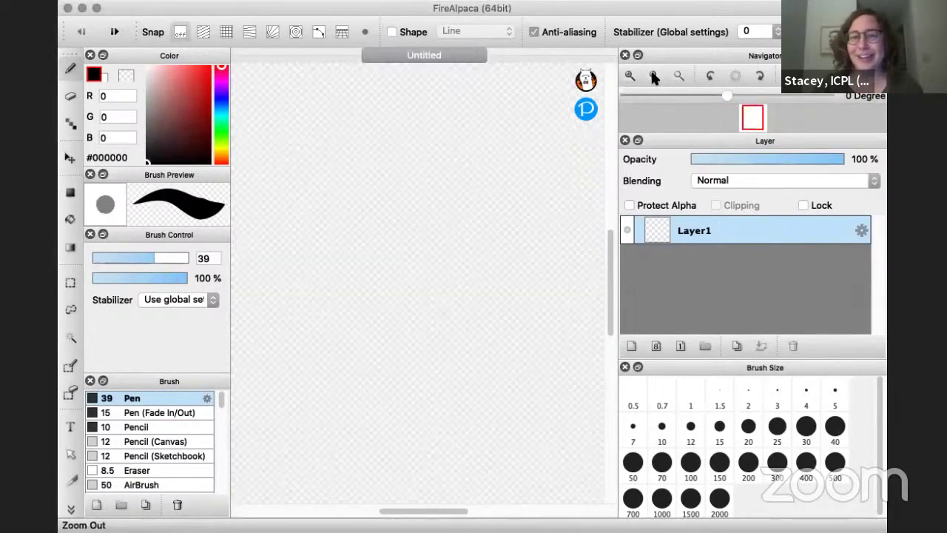
{"action": "left_click", "coordinate": [654, 77]}
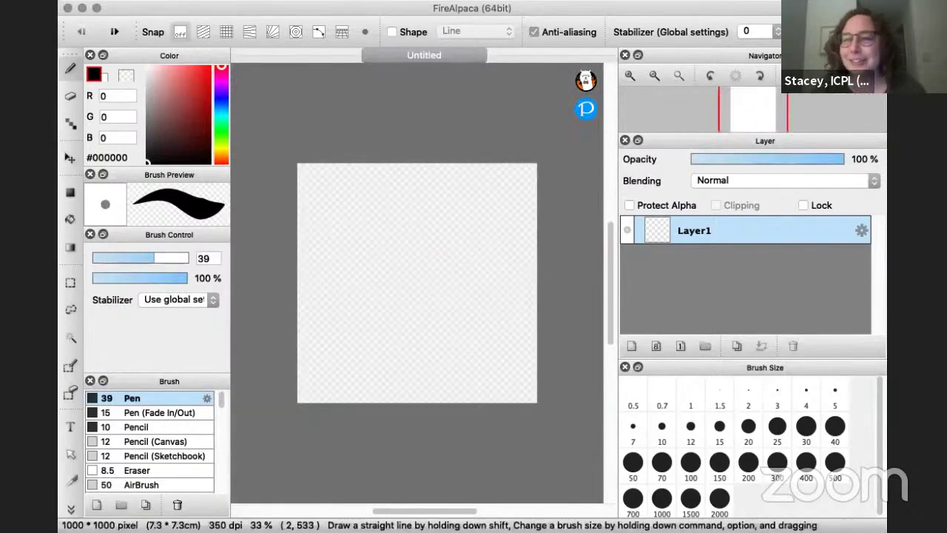
{"action": "mouse_move", "coordinate": [719, 77]}
{"action": "mouse_move", "coordinate": [728, 97]}
{"action": "left_mouse_down"}
{"action": "mouse_move", "coordinate": [709, 97]}
{"action": "mouse_move", "coordinate": [725, 96]}
{"action": "left_mouse_up"}
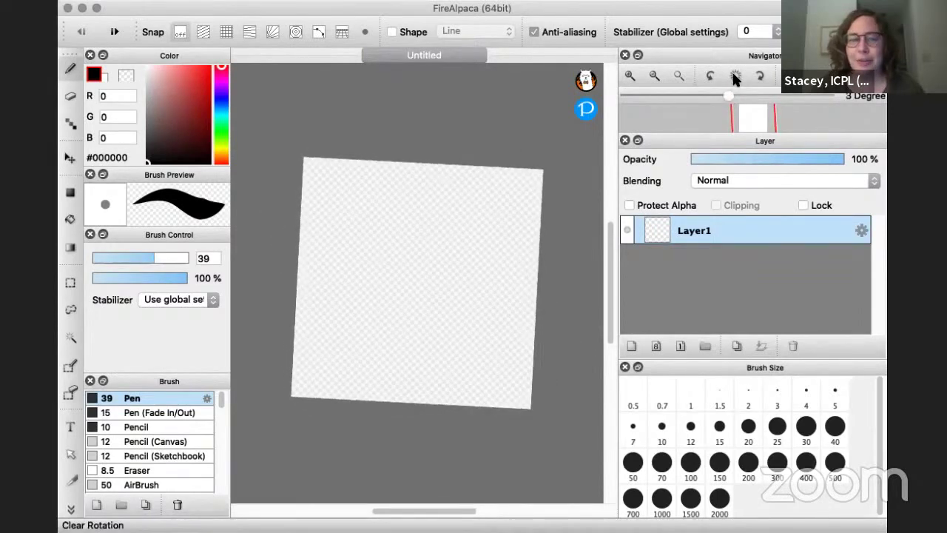
{"action": "left_click", "coordinate": [735, 76]}
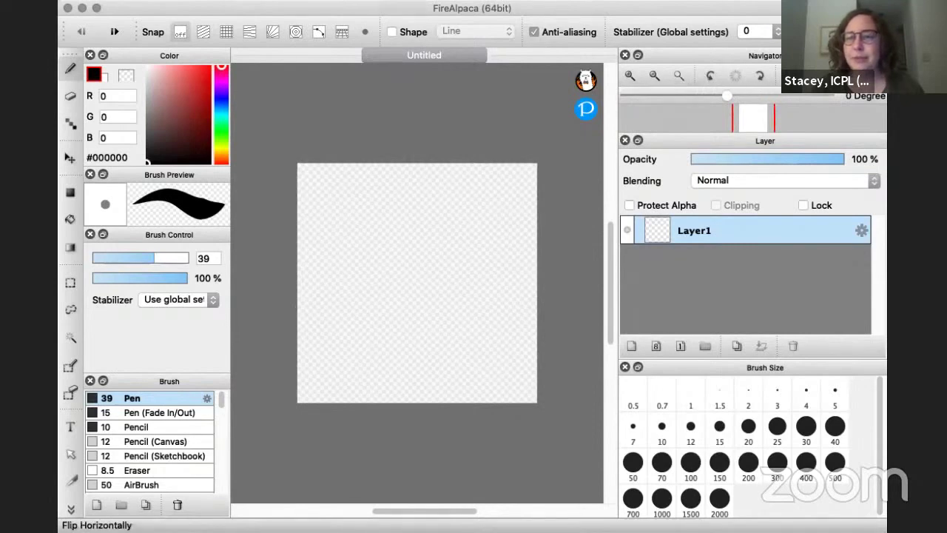
{"action": "left_click", "coordinate": [627, 77]}
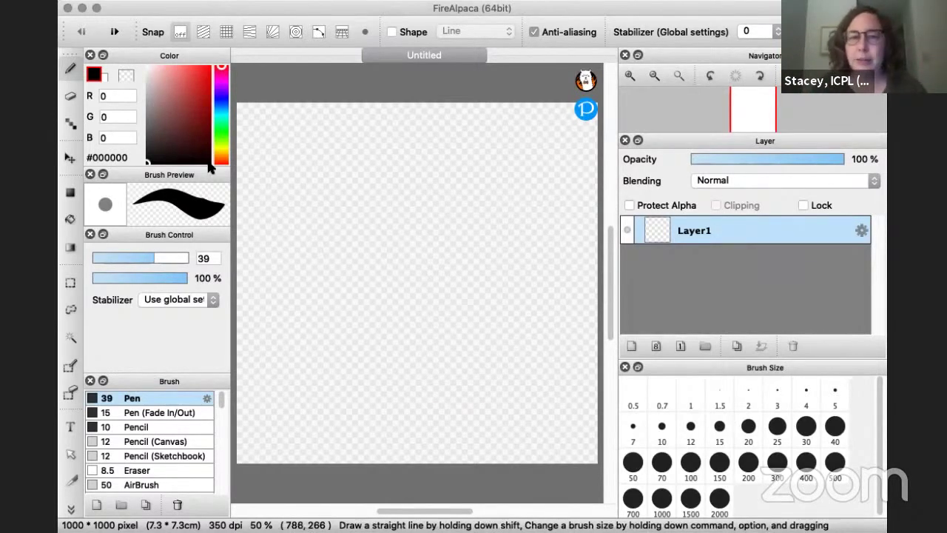
Step: Paint a purple (#BF22ED) squiggle across the canvas on Layer1 with the size 39 Pen
{"action": "left_click", "coordinate": [221, 85]}
{"action": "left_click_drag", "start_coordinate": [205, 85], "coordinate": [201, 74]}
{"action": "mouse_move", "coordinate": [406, 155]}
{"action": "left_mouse_down"}
{"action": "mouse_move", "coordinate": [279, 278]}
{"action": "mouse_move", "coordinate": [431, 241]}
{"action": "mouse_move", "coordinate": [500, 387]}
{"action": "mouse_move", "coordinate": [558, 298]}
{"action": "left_mouse_up"}
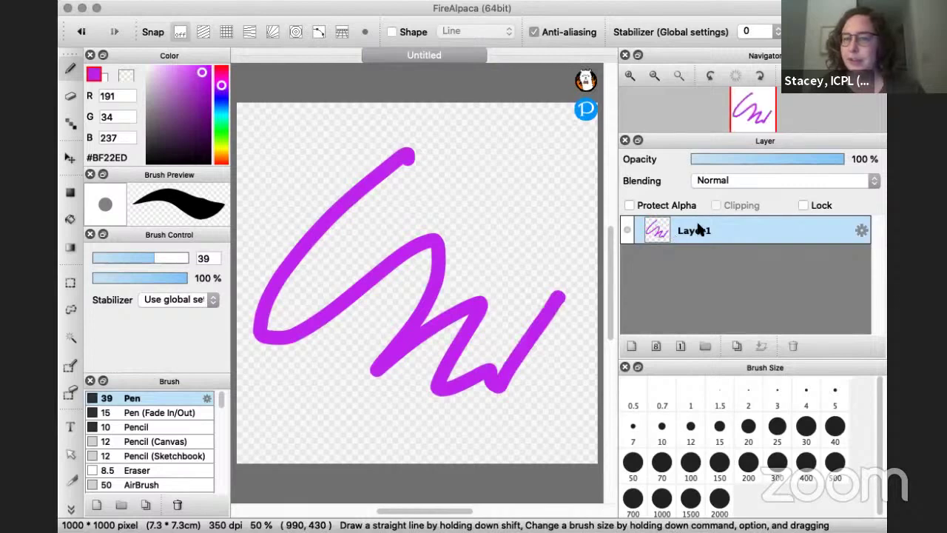
Step: Add a second color layer and paint overlapping green (#00C052) squiggles on it with the Pen
{"action": "left_click", "coordinate": [633, 348]}
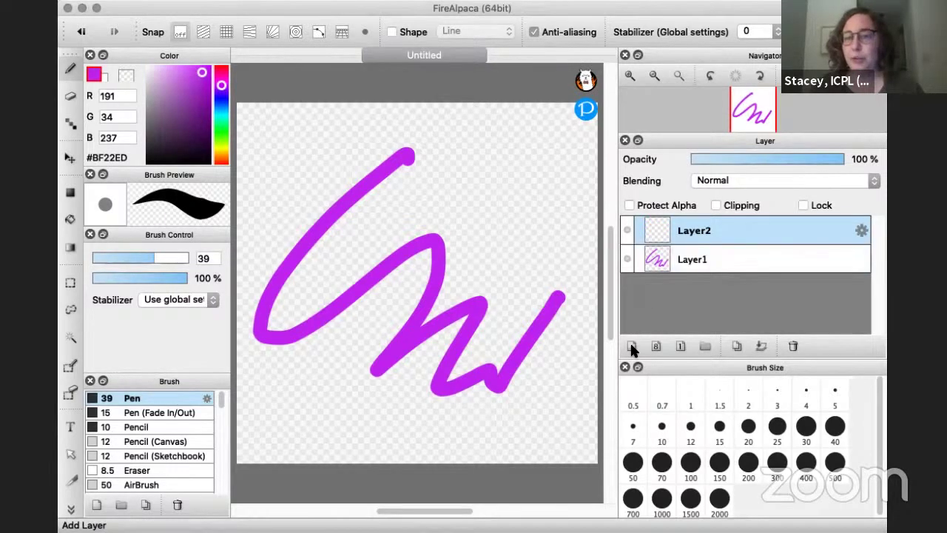
{"action": "left_click", "coordinate": [222, 125]}
{"action": "left_click", "coordinate": [187, 105]}
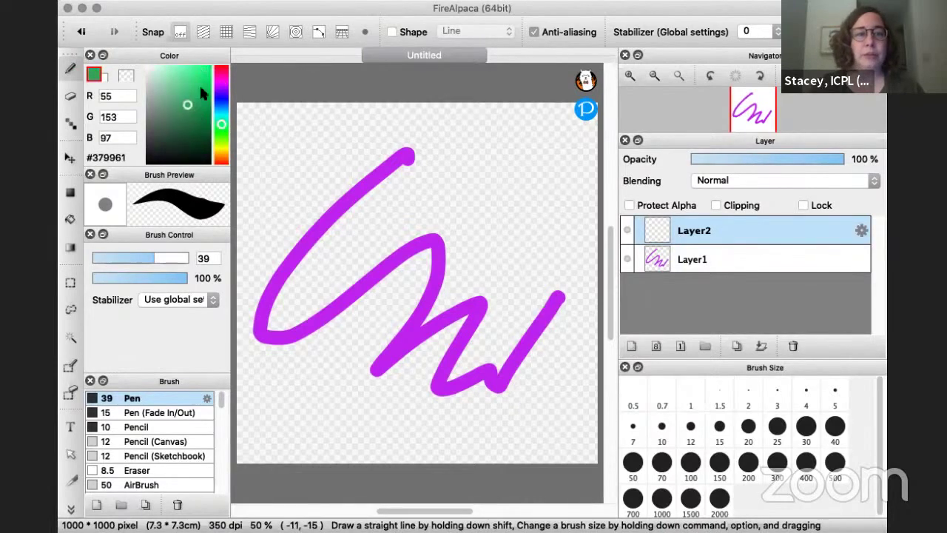
{"action": "left_click", "coordinate": [209, 90]}
{"action": "mouse_move", "coordinate": [406, 156]}
{"action": "left_mouse_down"}
{"action": "mouse_move", "coordinate": [256, 197]}
{"action": "mouse_move", "coordinate": [296, 370]}
{"action": "mouse_move", "coordinate": [596, 235]}
{"action": "left_mouse_up"}
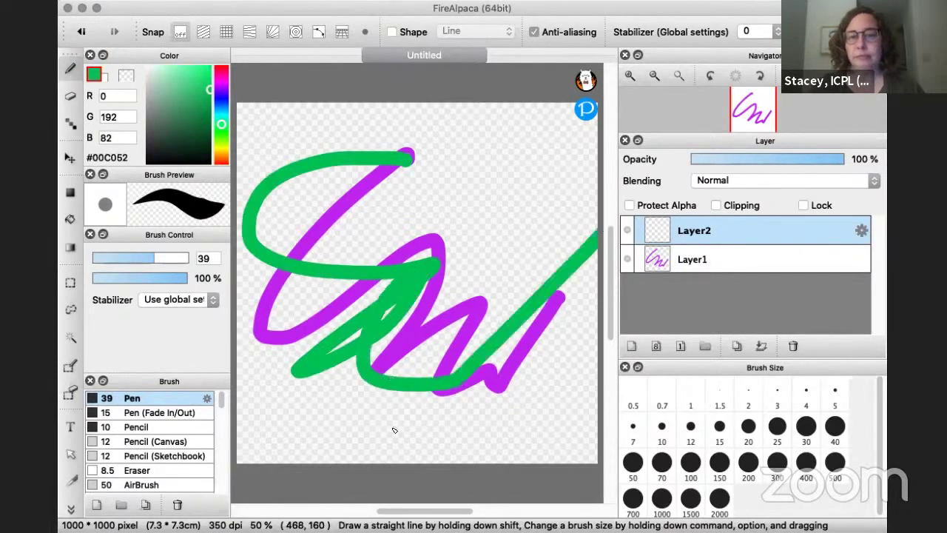
{"action": "mouse_move", "coordinate": [394, 430]}
{"action": "left_mouse_down"}
{"action": "mouse_move", "coordinate": [475, 393]}
{"action": "mouse_move", "coordinate": [548, 414]}
{"action": "left_mouse_up"}
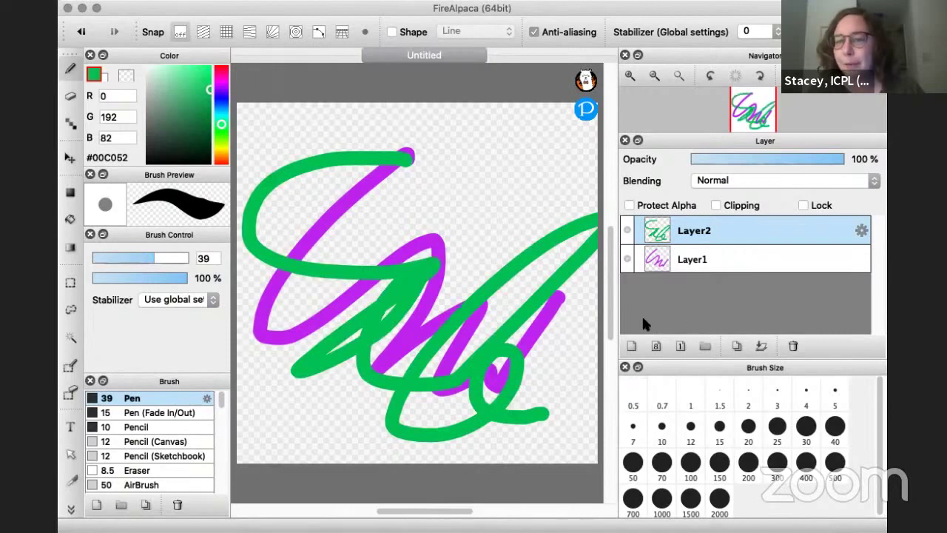
Step: Hide and show Layer2, and hide and show Layer1, to see each layer's drawing alone
{"action": "left_click", "coordinate": [627, 231]}
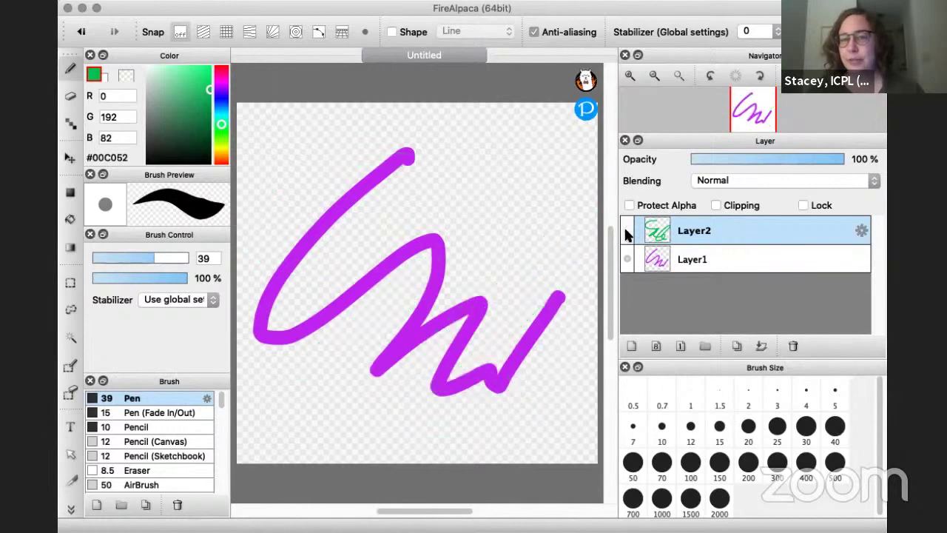
{"action": "left_click", "coordinate": [627, 231]}
{"action": "left_click", "coordinate": [627, 259]}
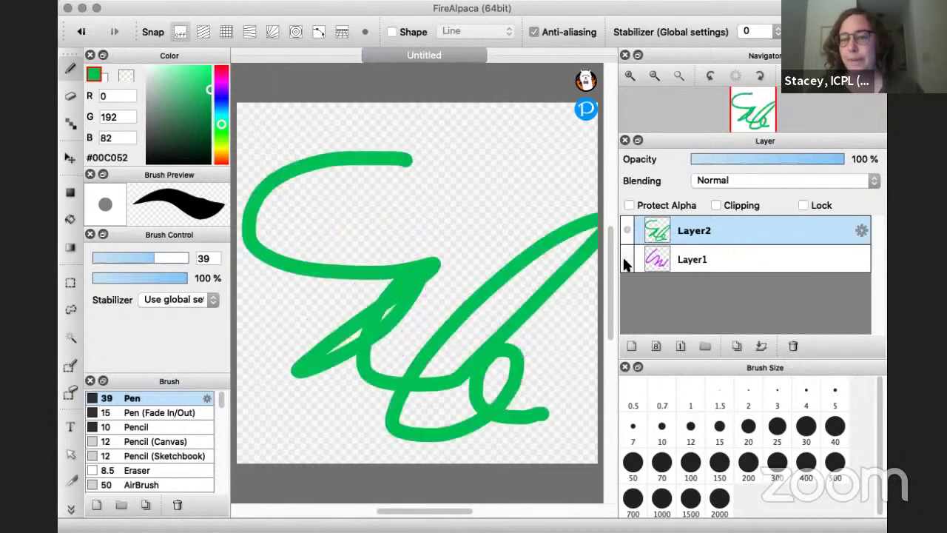
{"action": "left_click", "coordinate": [626, 259]}
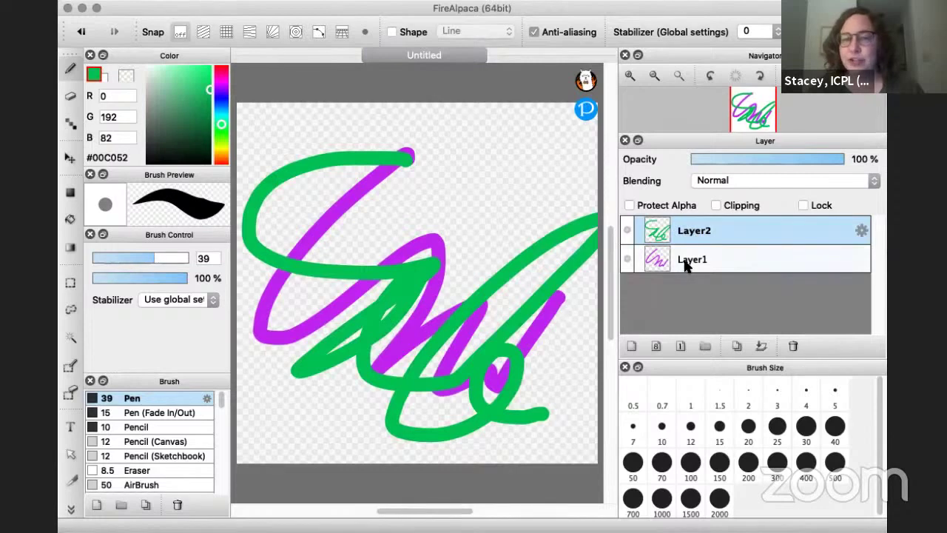
Step: Move Layer1 above Layer2 in the layer order, and put Layer2 back on top
{"action": "left_click_drag", "start_coordinate": [685, 267], "coordinate": [686, 219]}
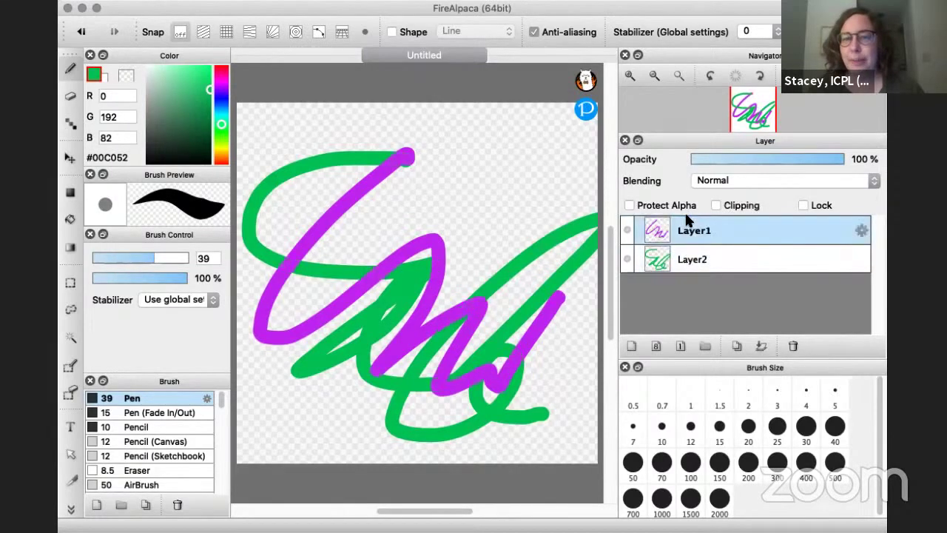
{"action": "left_click_drag", "start_coordinate": [689, 263], "coordinate": [688, 224]}
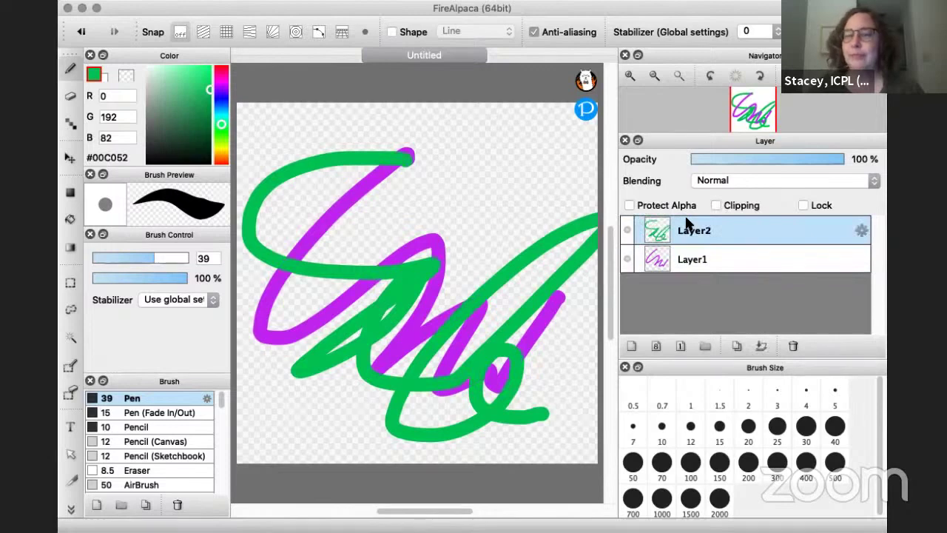
Step: Lower Layer2's opacity to 40% and then 56%, and restore it to 100%
{"action": "left_click", "coordinate": [815, 158]}
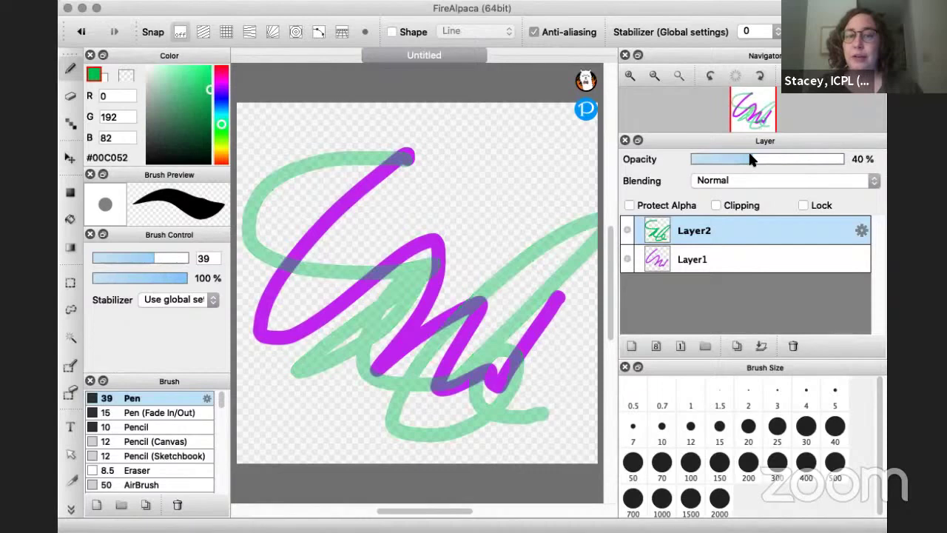
{"action": "left_click", "coordinate": [776, 158]}
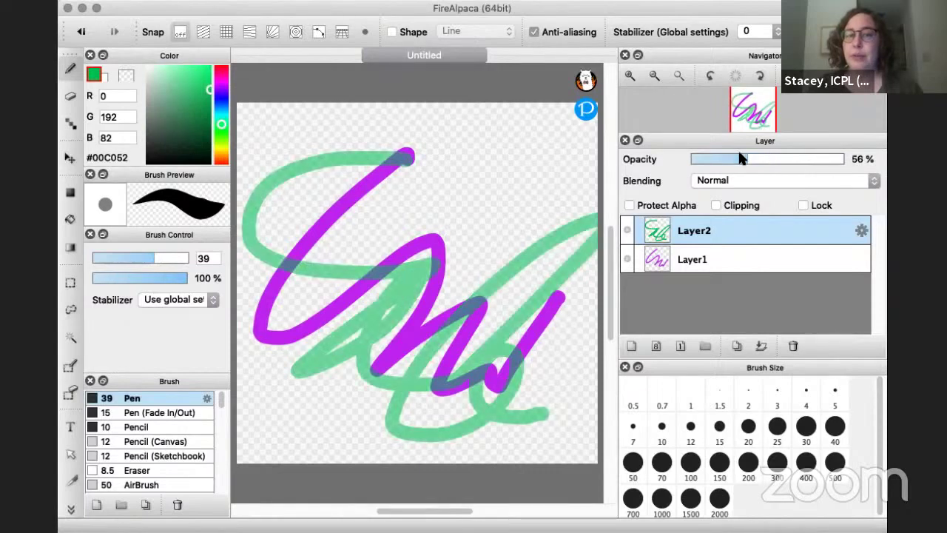
{"action": "left_click", "coordinate": [737, 158]}
{"action": "left_click_drag", "start_coordinate": [863, 151], "coordinate": [885, 152]}
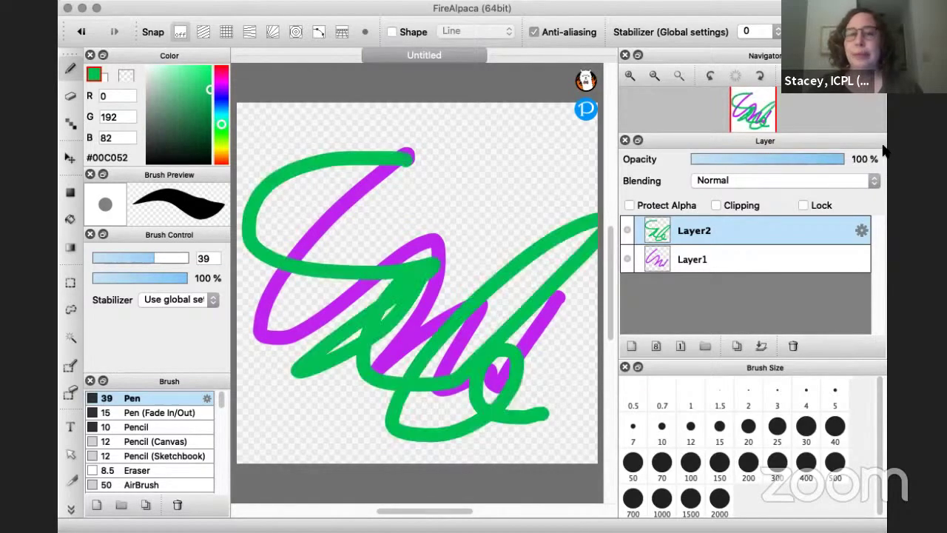
Step: Try the Lighten, Burn, Hue and Multiply blending modes on Layer2, and set it back to Normal
{"action": "left_click", "coordinate": [719, 184]}
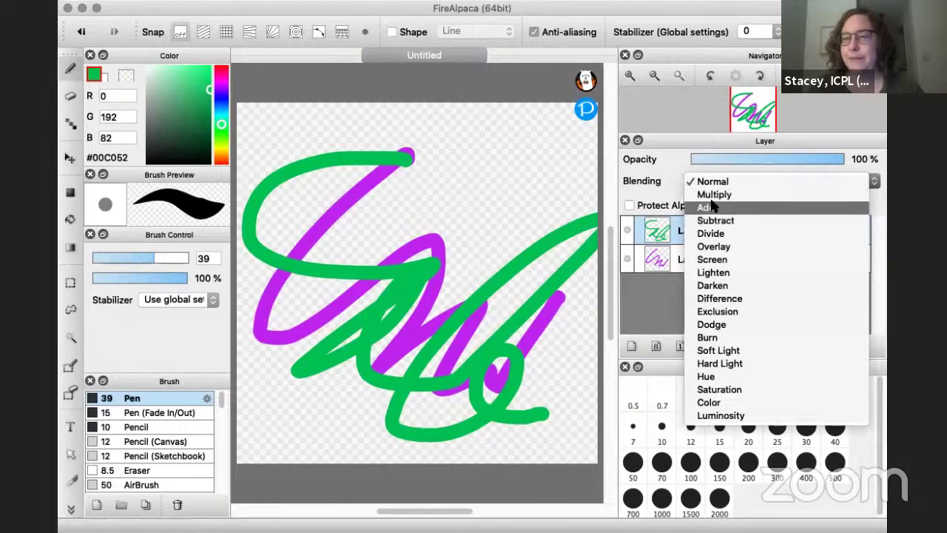
{"action": "left_click", "coordinate": [708, 273]}
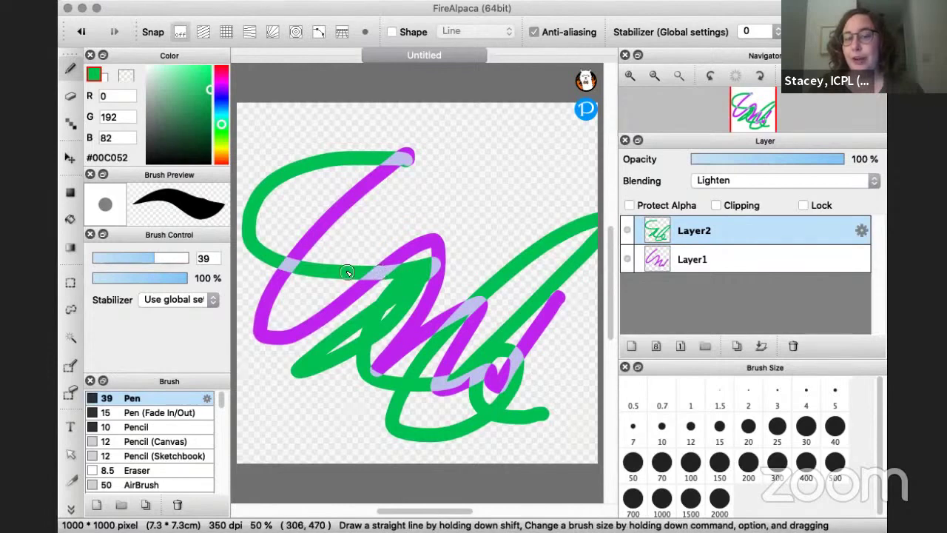
{"action": "left_click", "coordinate": [714, 182]}
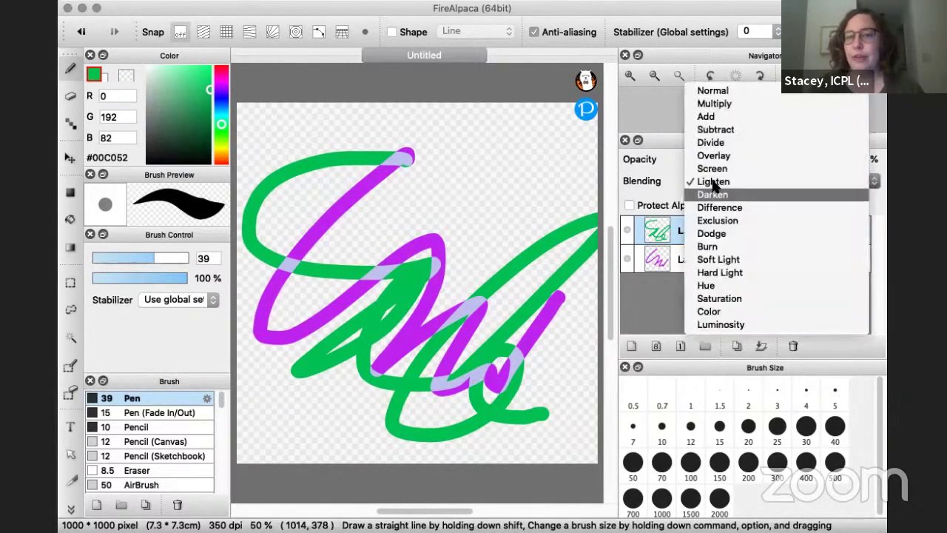
{"action": "left_click", "coordinate": [713, 246]}
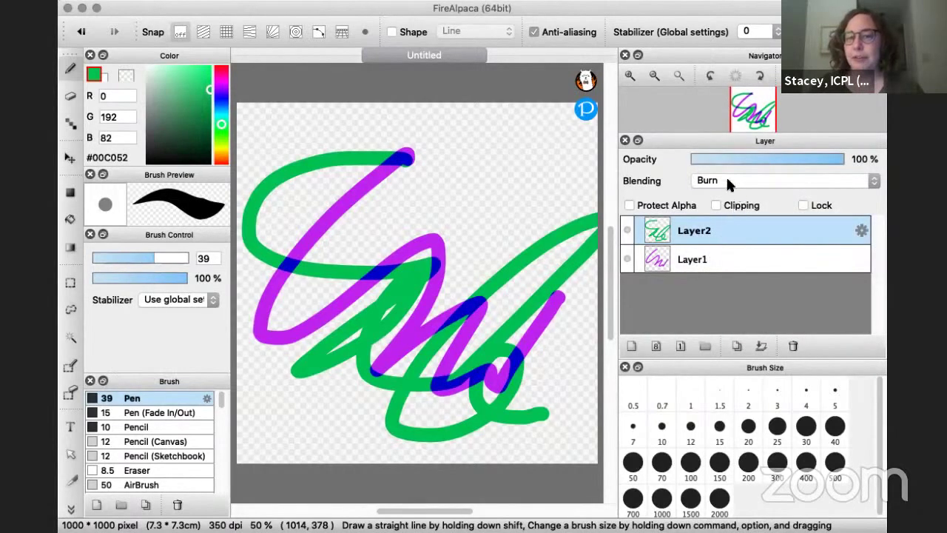
{"action": "left_click", "coordinate": [726, 178]}
{"action": "left_click", "coordinate": [727, 222]}
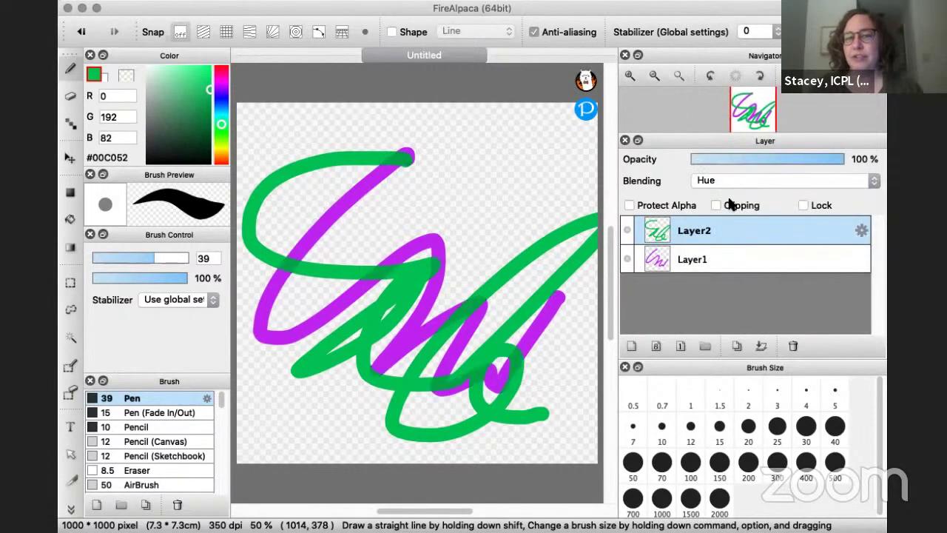
{"action": "left_click", "coordinate": [726, 180]}
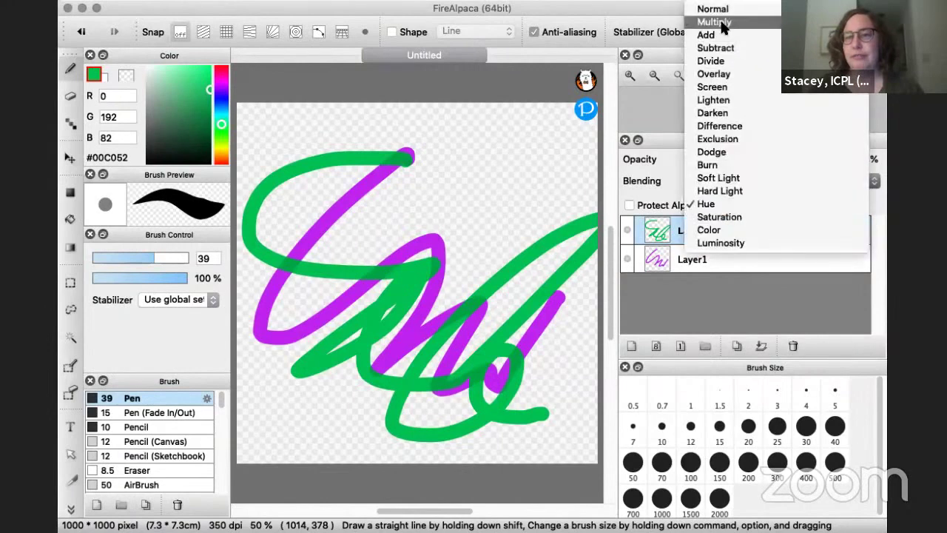
{"action": "left_click", "coordinate": [720, 21]}
{"action": "left_click", "coordinate": [712, 185]}
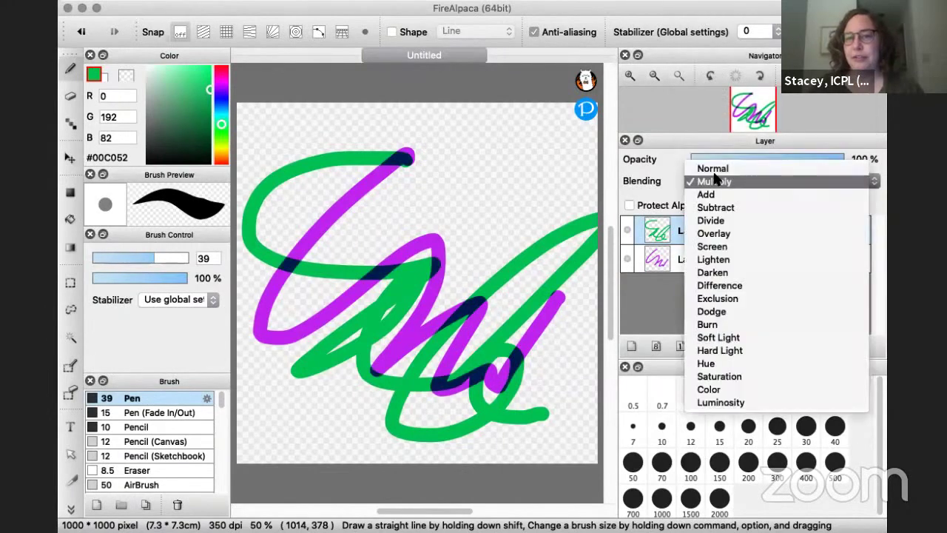
{"action": "left_click", "coordinate": [713, 169]}
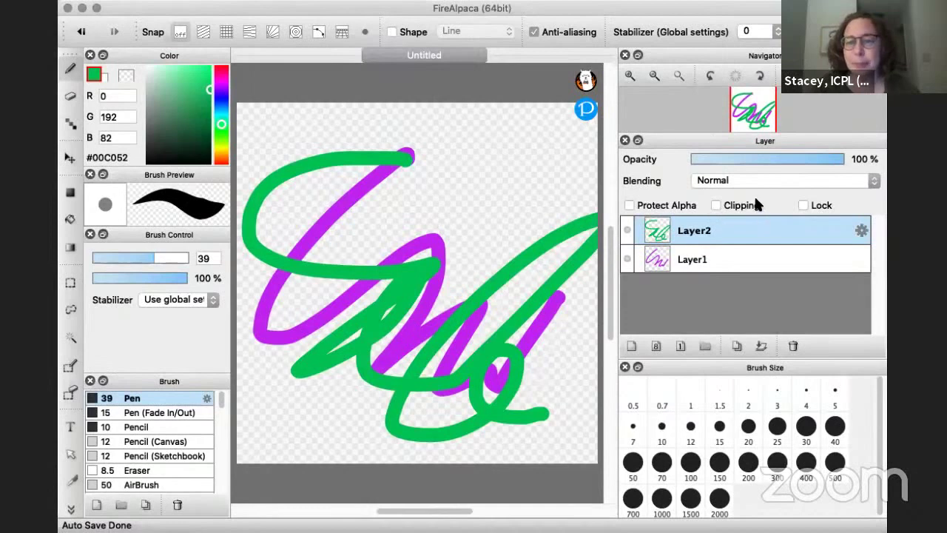
Step: Turn clipping on for Layer2 to limit it to Layer1's strokes, and turn it off again
{"action": "left_click", "coordinate": [715, 205]}
{"action": "left_click", "coordinate": [716, 205]}
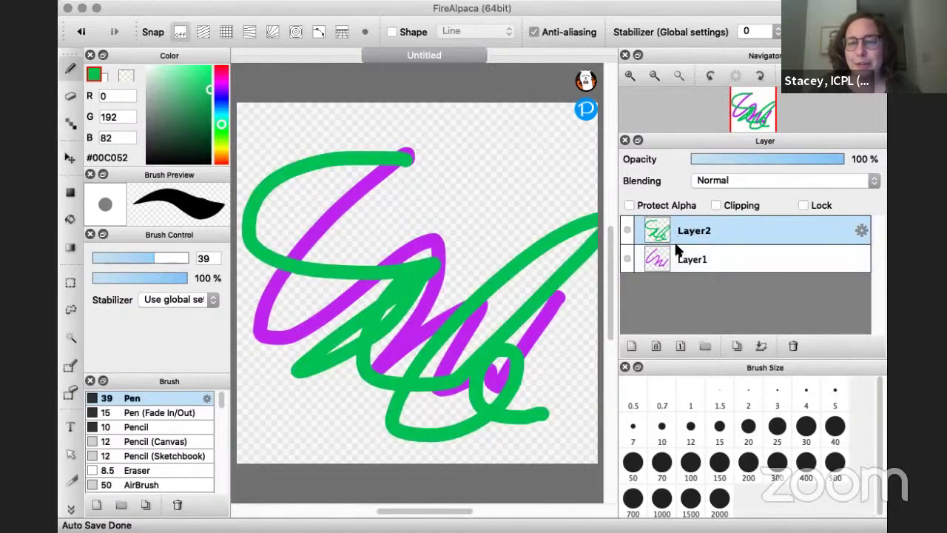
{"action": "left_click", "coordinate": [716, 205]}
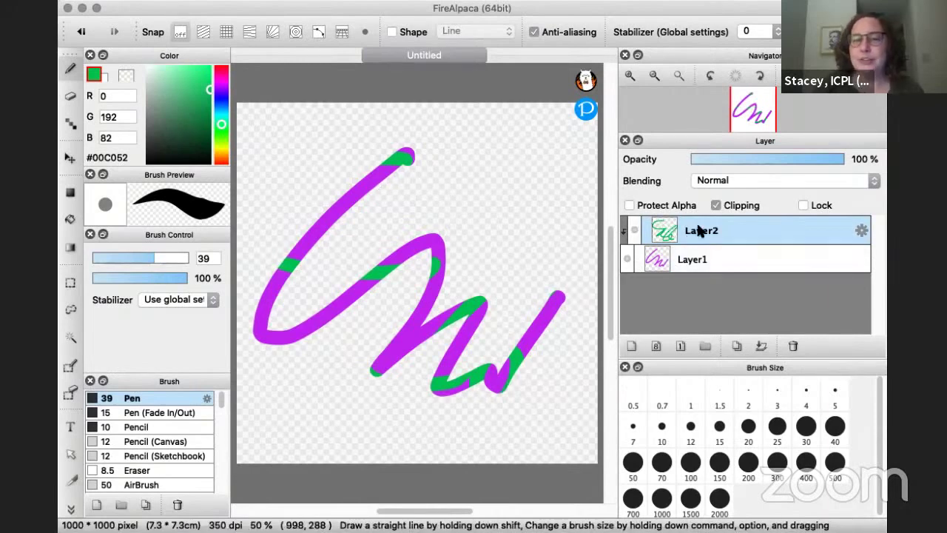
{"action": "left_click", "coordinate": [715, 205]}
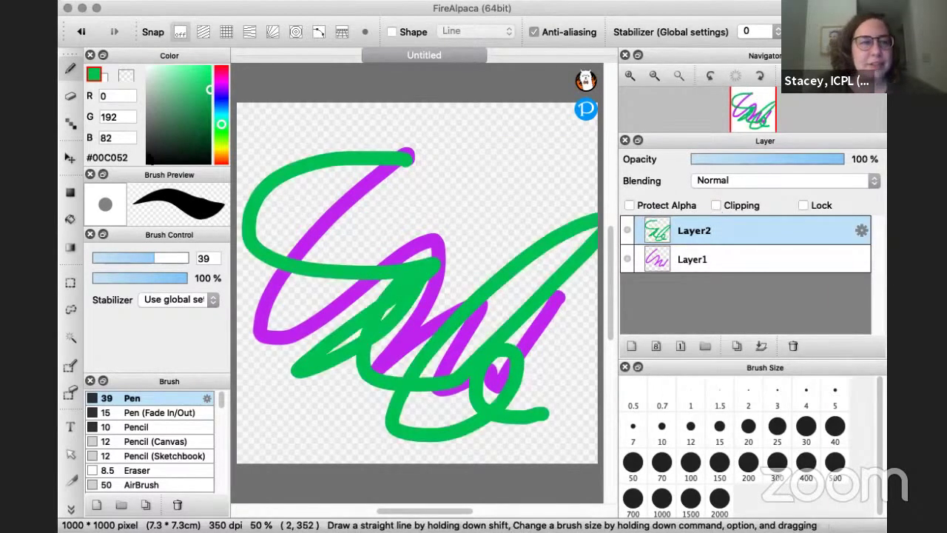
Step: Paint a large solid purple (#7400C0) blob on Layer1 with the Pen at size 111
{"action": "left_click", "coordinate": [688, 256]}
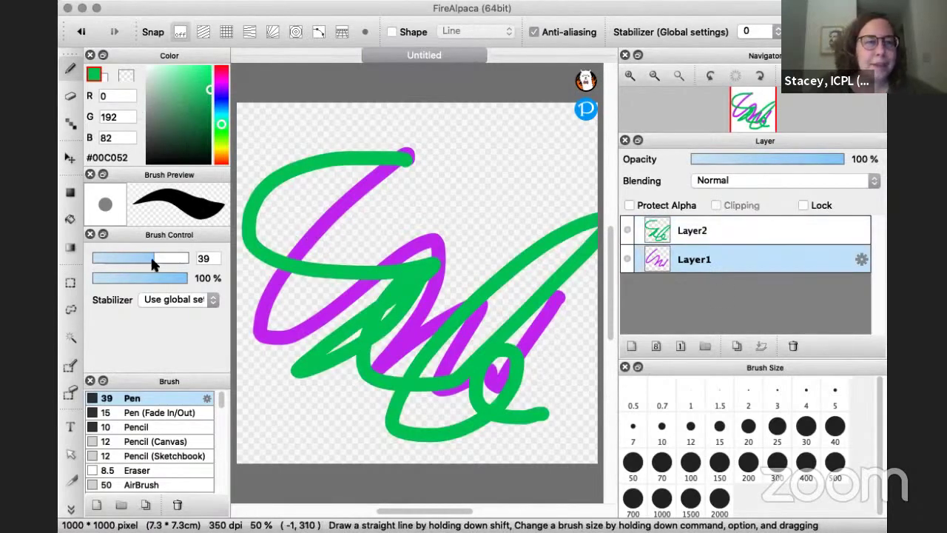
{"action": "left_click_drag", "start_coordinate": [150, 254], "coordinate": [182, 254]}
{"action": "left_click", "coordinate": [221, 89]}
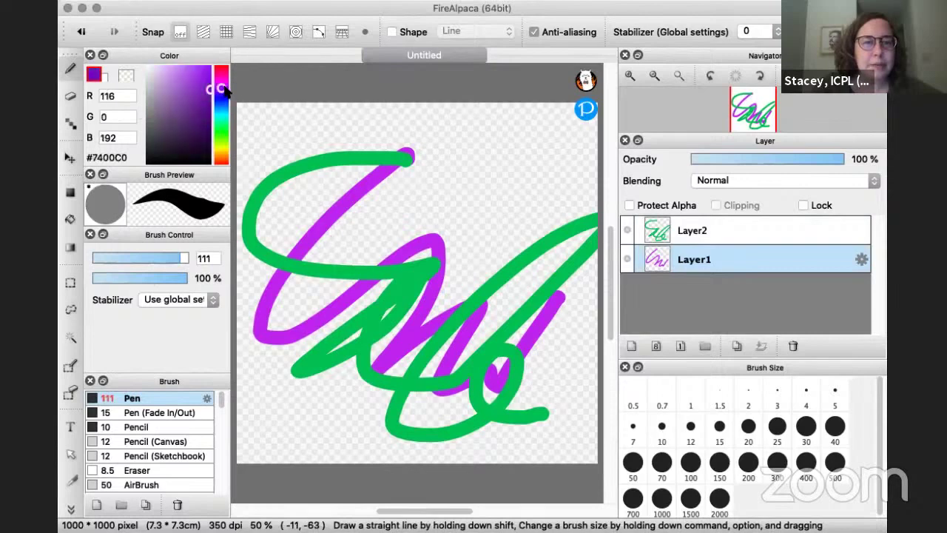
{"action": "mouse_move", "coordinate": [503, 255]}
{"action": "left_mouse_down"}
{"action": "mouse_move", "coordinate": [486, 249]}
{"action": "mouse_move", "coordinate": [296, 413]}
{"action": "mouse_move", "coordinate": [485, 298]}
{"action": "mouse_move", "coordinate": [415, 318]}
{"action": "mouse_move", "coordinate": [444, 296]}
{"action": "mouse_move", "coordinate": [444, 222]}
{"action": "mouse_move", "coordinate": [376, 337]}
{"action": "mouse_move", "coordinate": [370, 289]}
{"action": "mouse_move", "coordinate": [275, 296]}
{"action": "mouse_move", "coordinate": [377, 414]}
{"action": "mouse_move", "coordinate": [472, 268]}
{"action": "left_mouse_up"}
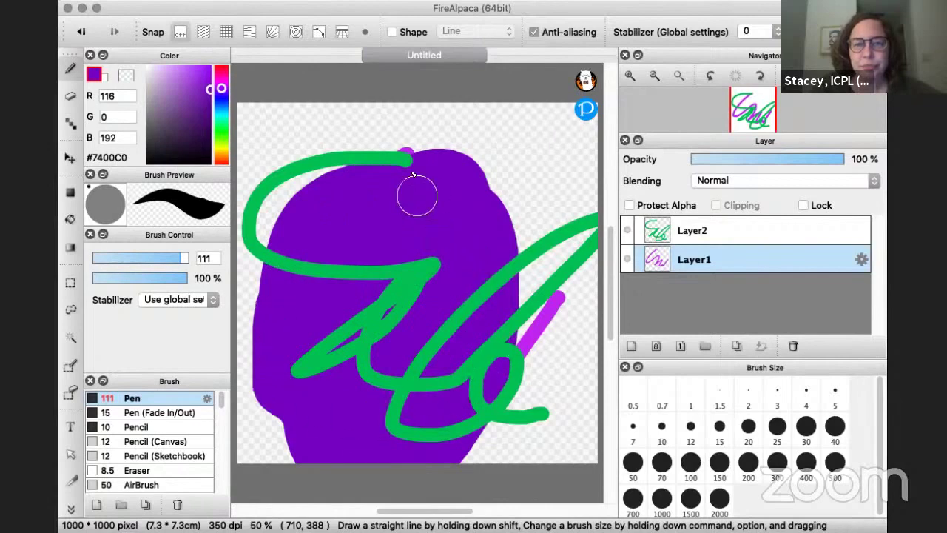
{"action": "mouse_move", "coordinate": [457, 174]}
{"action": "left_mouse_down"}
{"action": "mouse_move", "coordinate": [549, 346]}
{"action": "mouse_move", "coordinate": [518, 402]}
{"action": "mouse_move", "coordinate": [514, 296]}
{"action": "mouse_move", "coordinate": [542, 331]}
{"action": "mouse_move", "coordinate": [467, 448]}
{"action": "mouse_move", "coordinate": [509, 386]}
{"action": "mouse_move", "coordinate": [503, 405]}
{"action": "mouse_move", "coordinate": [320, 438]}
{"action": "mouse_move", "coordinate": [268, 406]}
{"action": "mouse_move", "coordinate": [275, 428]}
{"action": "mouse_move", "coordinate": [312, 460]}
{"action": "left_mouse_up"}
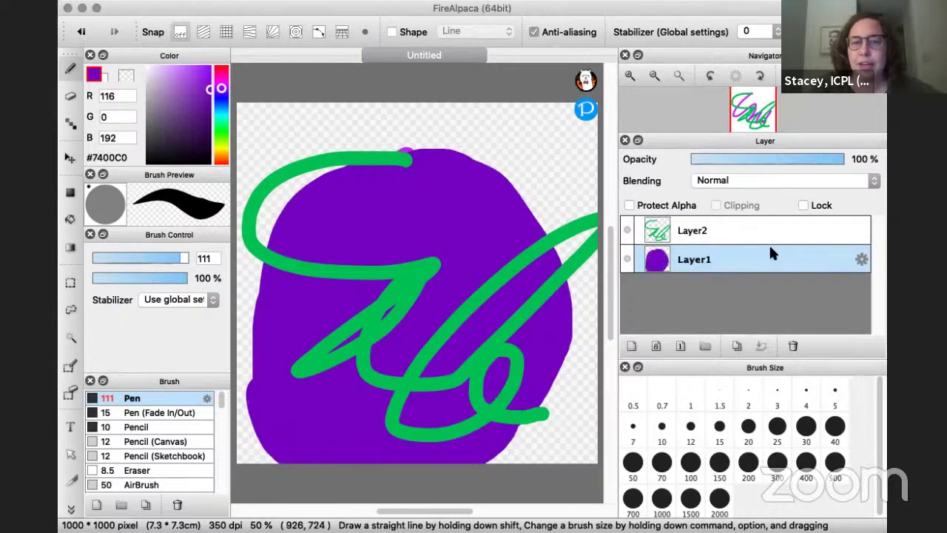
Step: Add a third color layer and paint a light purple (#CC7FFF) band over the blob's upper right edge
{"action": "left_click", "coordinate": [713, 230]}
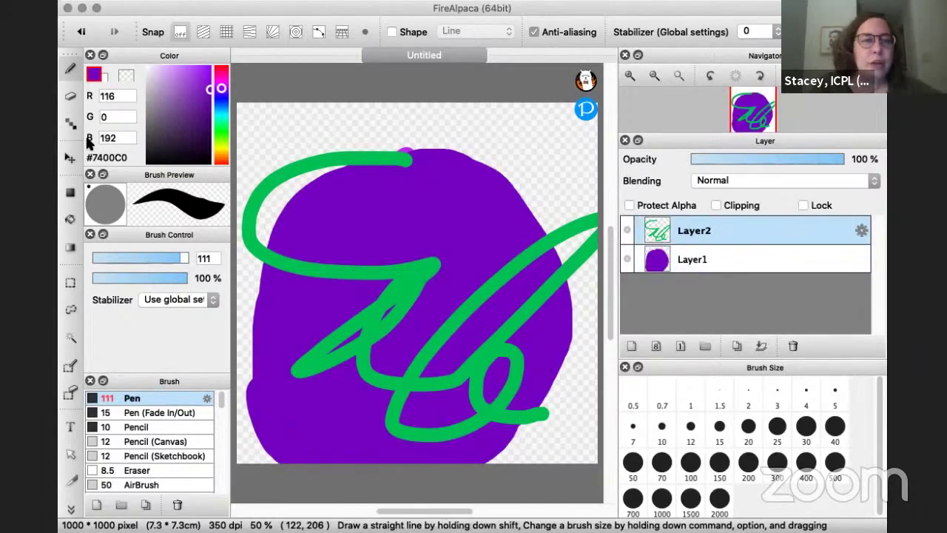
{"action": "left_click", "coordinate": [186, 80]}
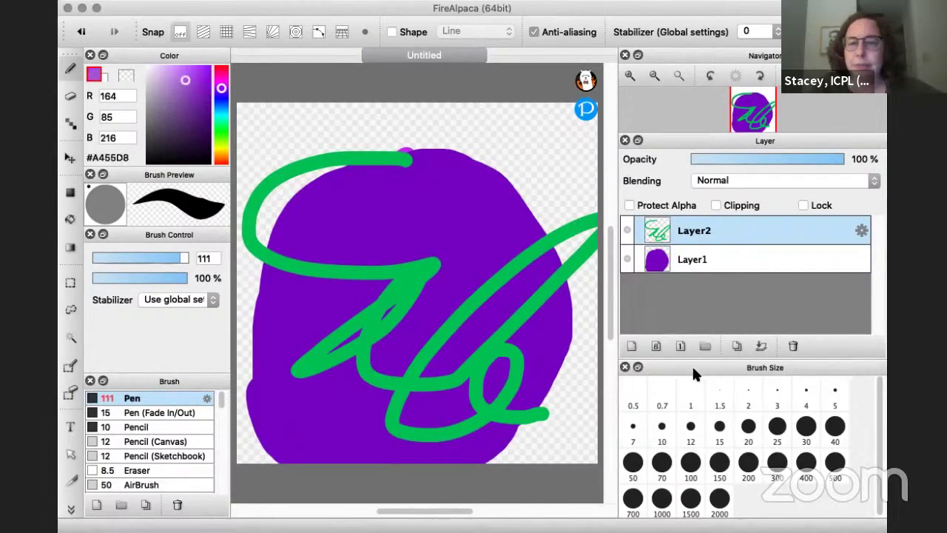
{"action": "left_click", "coordinate": [631, 346]}
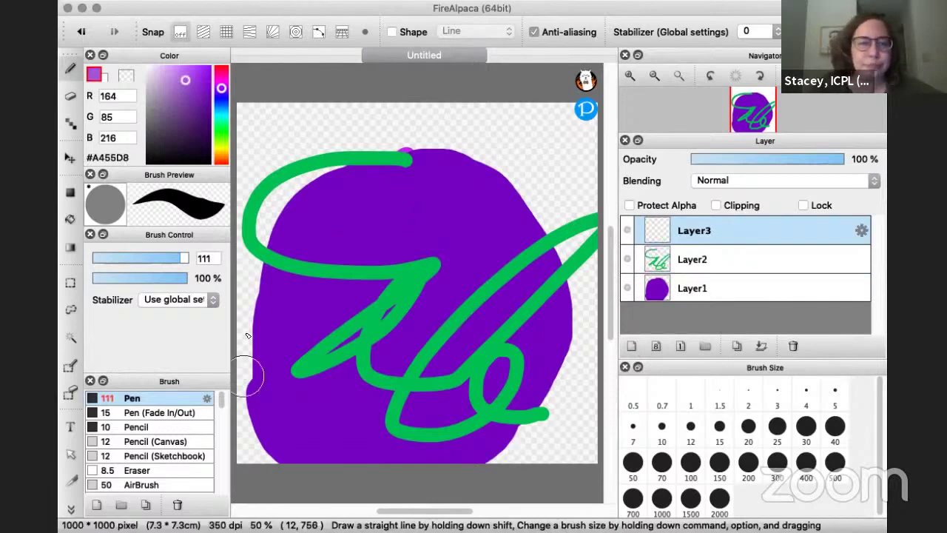
{"action": "left_click_drag", "start_coordinate": [183, 72], "coordinate": [178, 65]}
{"action": "mouse_move", "coordinate": [435, 178]}
{"action": "left_mouse_down"}
{"action": "mouse_move", "coordinate": [536, 281]}
{"action": "mouse_move", "coordinate": [415, 192]}
{"action": "mouse_move", "coordinate": [348, 185]}
{"action": "mouse_move", "coordinate": [551, 351]}
{"action": "mouse_move", "coordinate": [501, 190]}
{"action": "mouse_move", "coordinate": [331, 190]}
{"action": "mouse_move", "coordinate": [557, 325]}
{"action": "mouse_move", "coordinate": [316, 195]}
{"action": "mouse_move", "coordinate": [250, 209]}
{"action": "left_mouse_up"}
Step: Hide Layer2 and move it below Layer1 in the layer order
{"action": "left_click", "coordinate": [626, 258]}
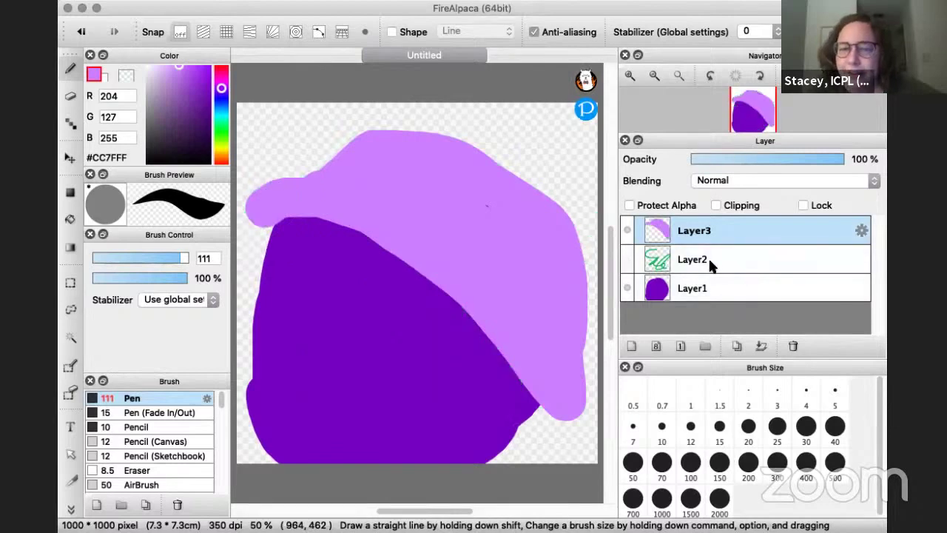
{"action": "left_click", "coordinate": [749, 206]}
{"action": "left_click", "coordinate": [749, 207]}
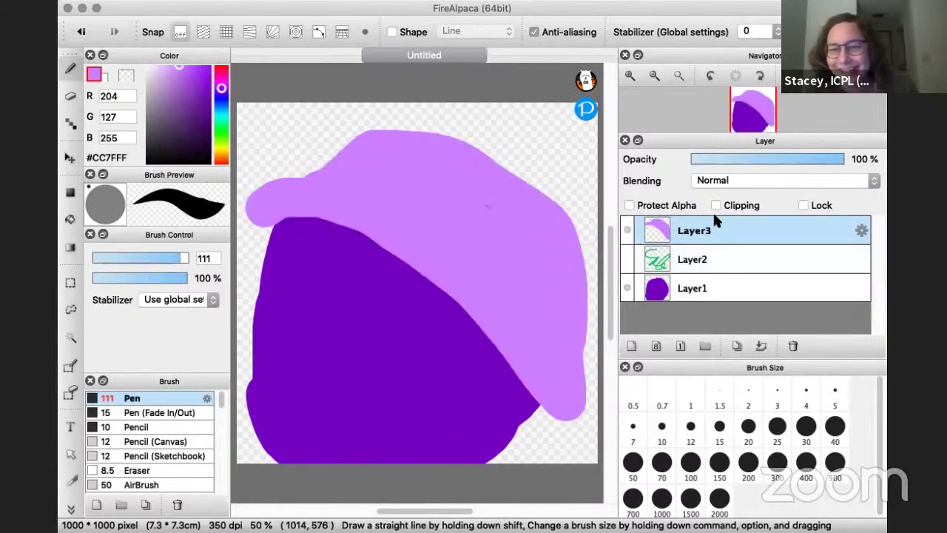
{"action": "left_click_drag", "start_coordinate": [688, 262], "coordinate": [696, 308]}
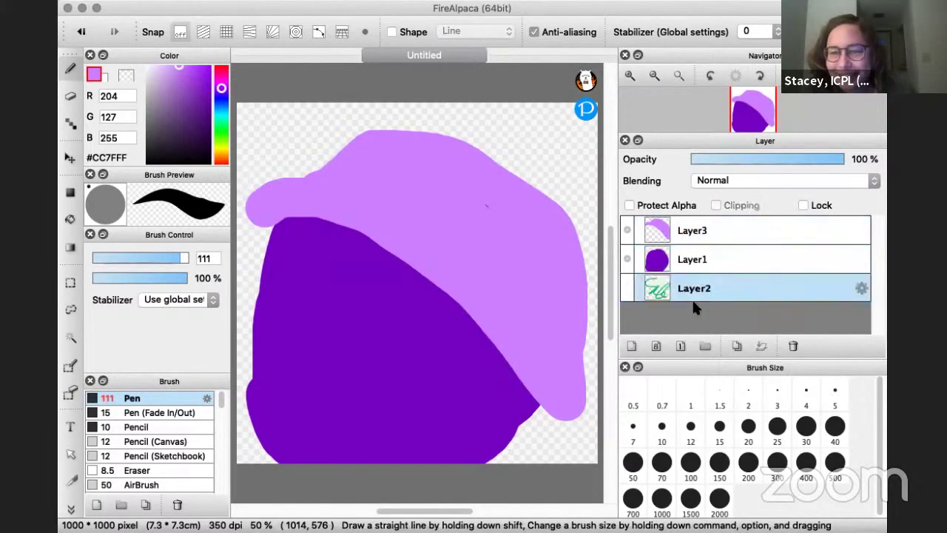
Step: Clip Layer3 to the purple blob on Layer1, and turn the clipping off again
{"action": "left_click", "coordinate": [704, 232]}
{"action": "left_click", "coordinate": [739, 206]}
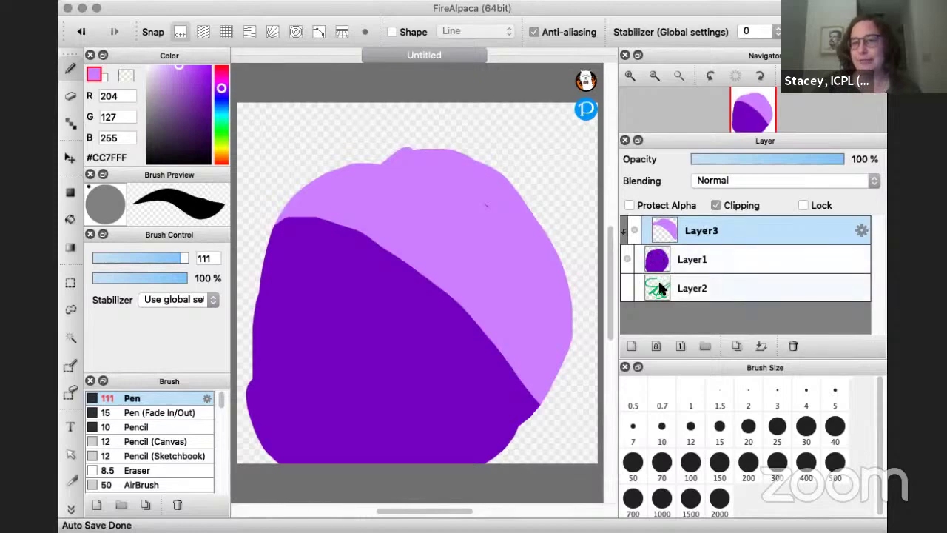
{"action": "left_click", "coordinate": [715, 206]}
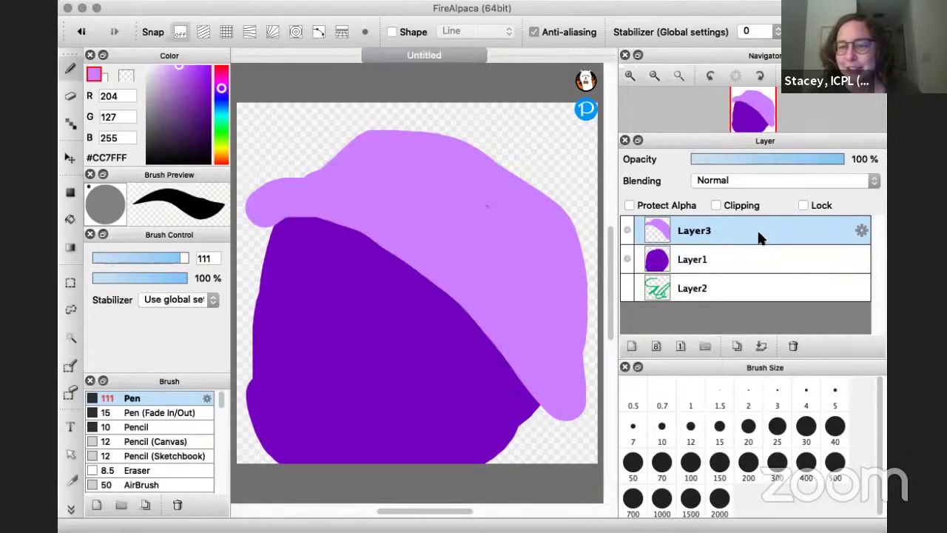
Step: Delete Layer3 and Layer2, leaving only Layer1
{"action": "left_click", "coordinate": [793, 347]}
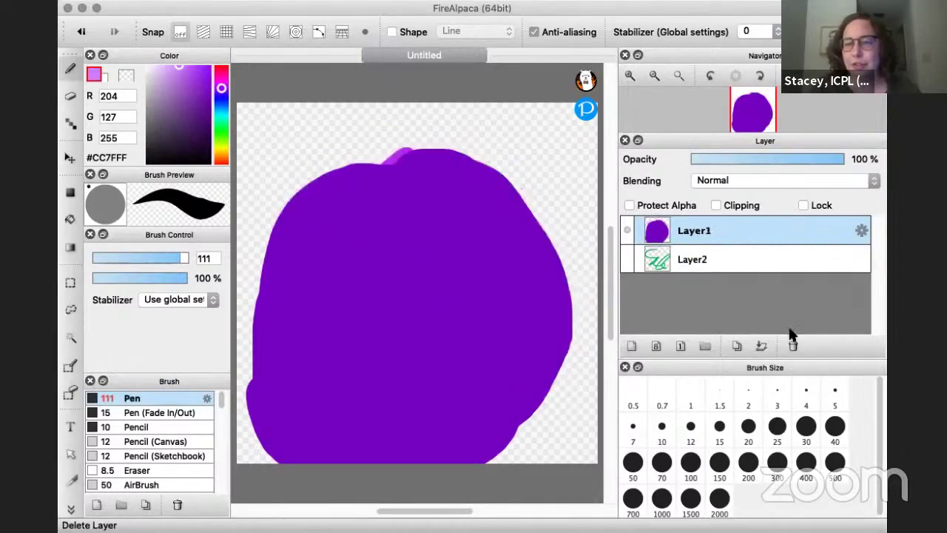
{"action": "left_click", "coordinate": [687, 259]}
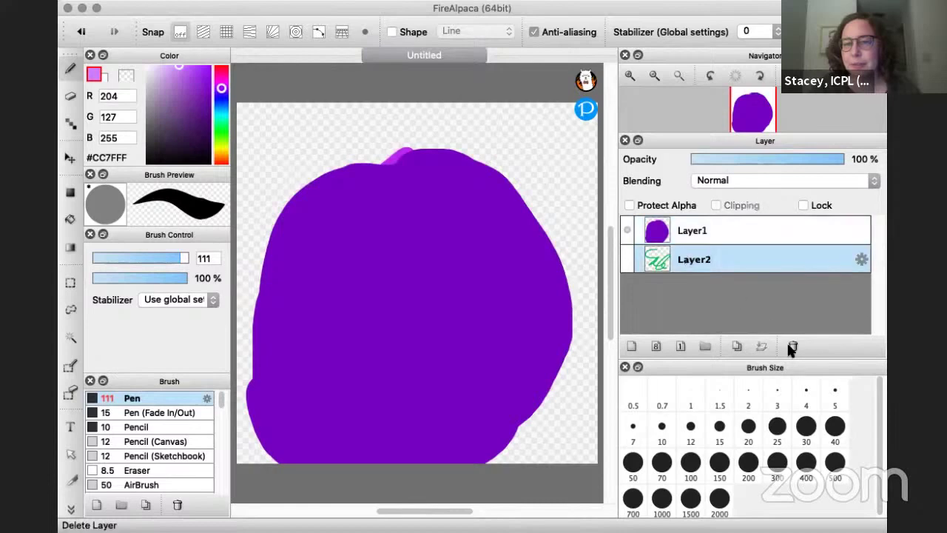
{"action": "left_click", "coordinate": [793, 347]}
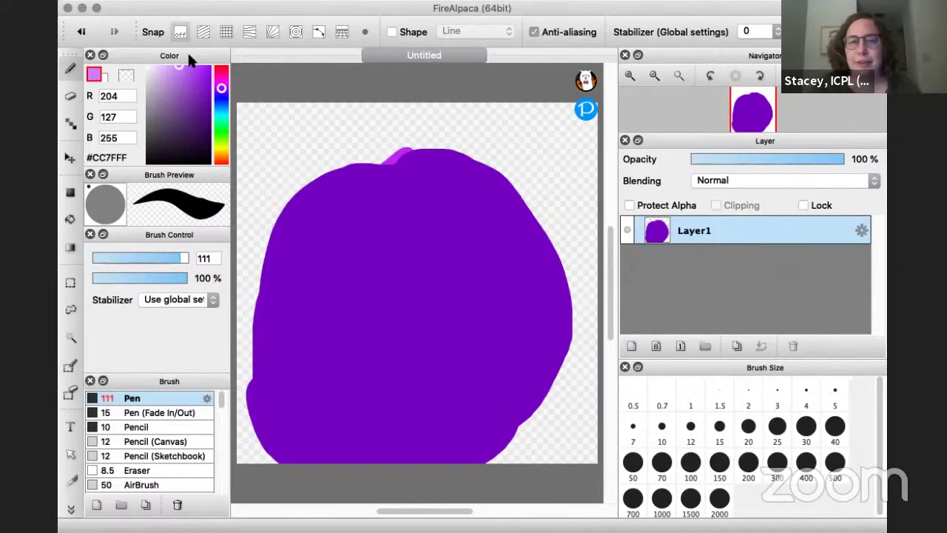
Step: Erase the whole purple blob from Layer1 using the plain Eraser at size 147
{"action": "left_click", "coordinate": [70, 99]}
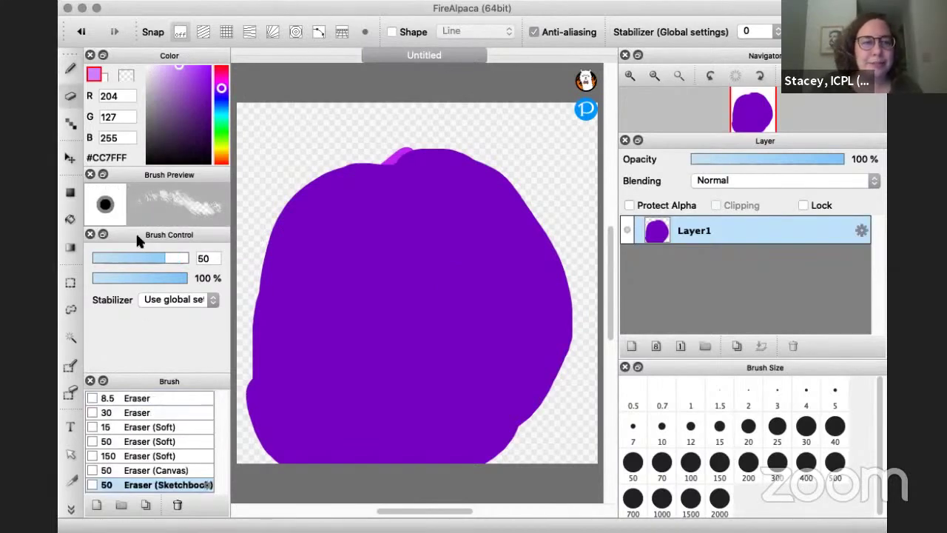
{"action": "left_click", "coordinate": [133, 398]}
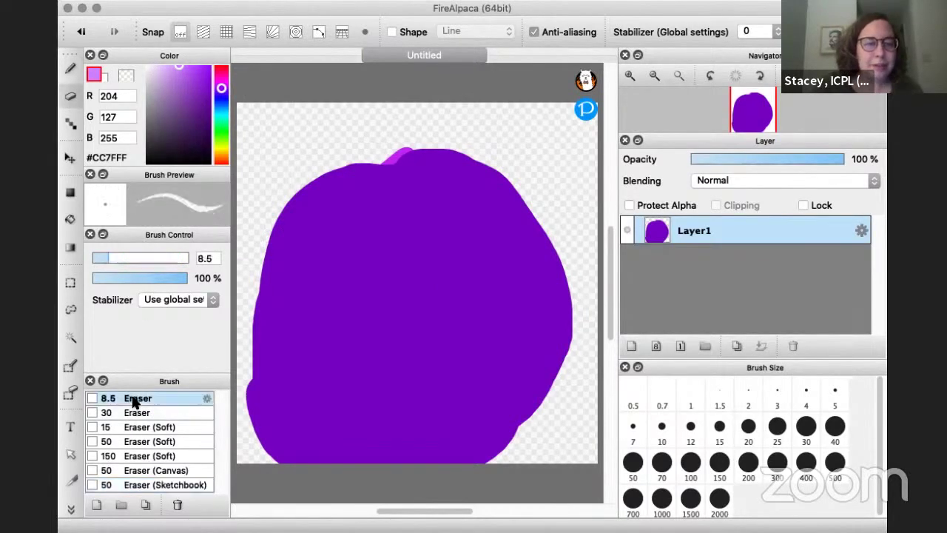
{"action": "left_click", "coordinate": [123, 258]}
{"action": "left_click_drag", "start_coordinate": [122, 258], "coordinate": [190, 258]}
{"action": "mouse_move", "coordinate": [379, 197]}
{"action": "left_mouse_down"}
{"action": "mouse_move", "coordinate": [422, 159]}
{"action": "mouse_move", "coordinate": [355, 159]}
{"action": "mouse_move", "coordinate": [275, 348]}
{"action": "mouse_move", "coordinate": [247, 382]}
{"action": "mouse_move", "coordinate": [281, 317]}
{"action": "mouse_move", "coordinate": [256, 340]}
{"action": "mouse_move", "coordinate": [469, 180]}
{"action": "mouse_move", "coordinate": [502, 198]}
{"action": "mouse_move", "coordinate": [312, 490]}
{"action": "mouse_move", "coordinate": [356, 512]}
{"action": "mouse_move", "coordinate": [554, 237]}
{"action": "mouse_move", "coordinate": [480, 459]}
{"action": "mouse_move", "coordinate": [463, 391]}
{"action": "mouse_move", "coordinate": [359, 388]}
{"action": "left_mouse_up"}
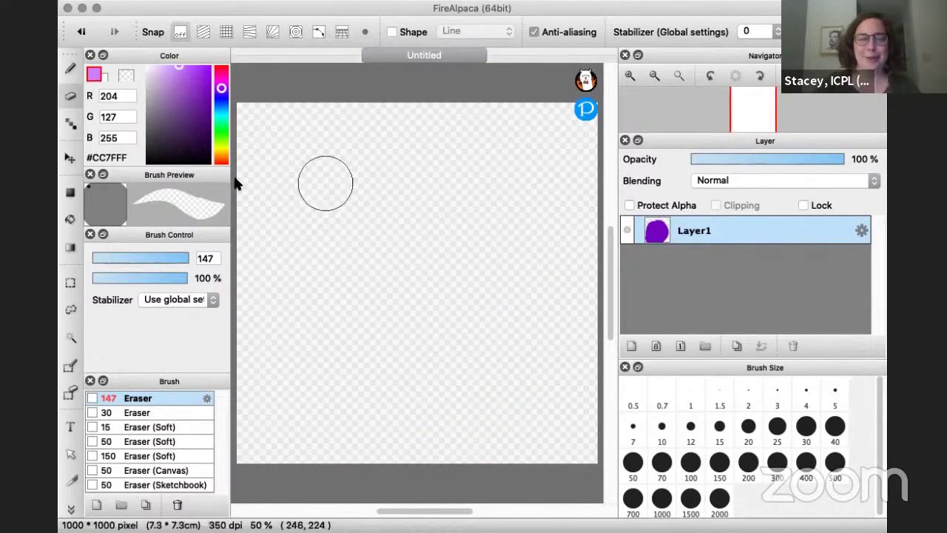
Step: Paint a thick purple zigzag across the left and centre of the canvas with the Pen at size 70 and 100 % opacity
{"action": "left_click", "coordinate": [71, 69]}
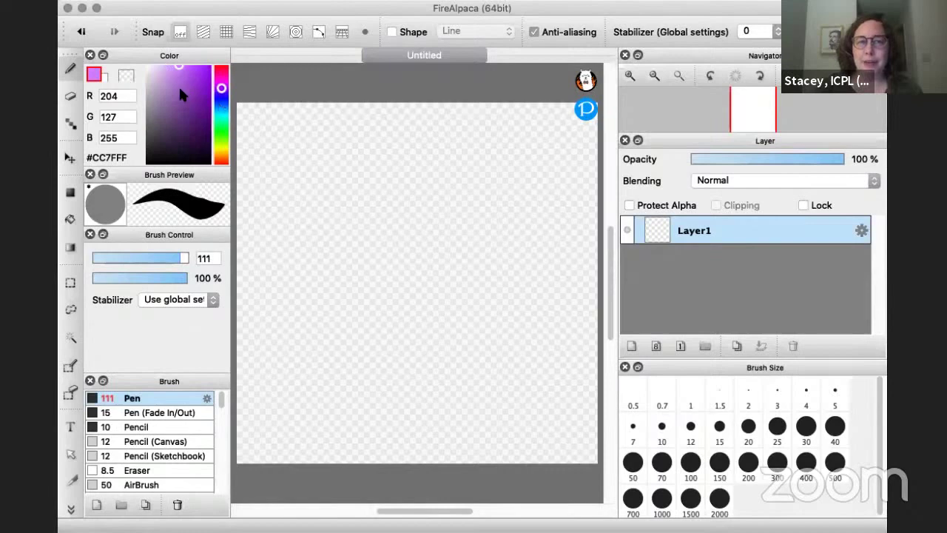
{"action": "left_click_drag", "start_coordinate": [160, 205], "coordinate": [188, 218]}
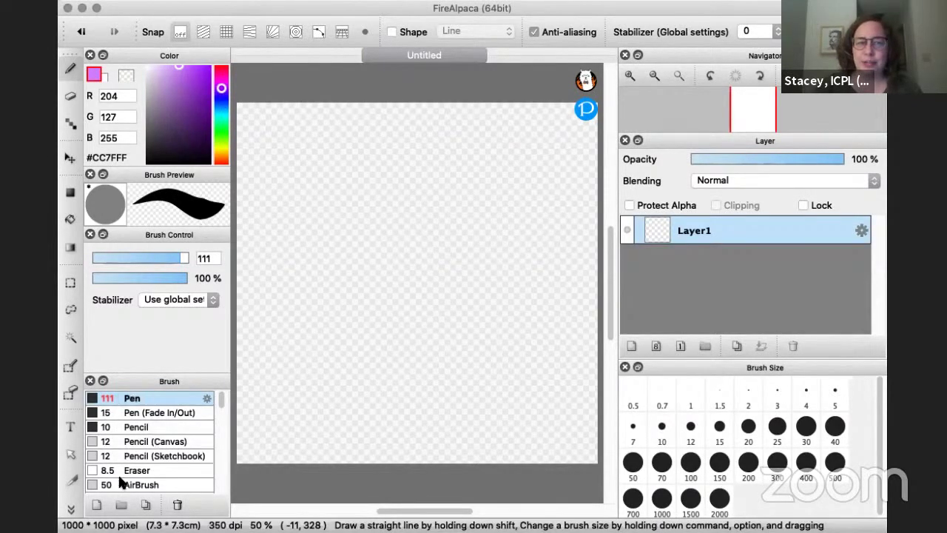
{"action": "scroll", "coordinate": [149, 413], "scroll_direction": "down", "scroll_amount": 15}
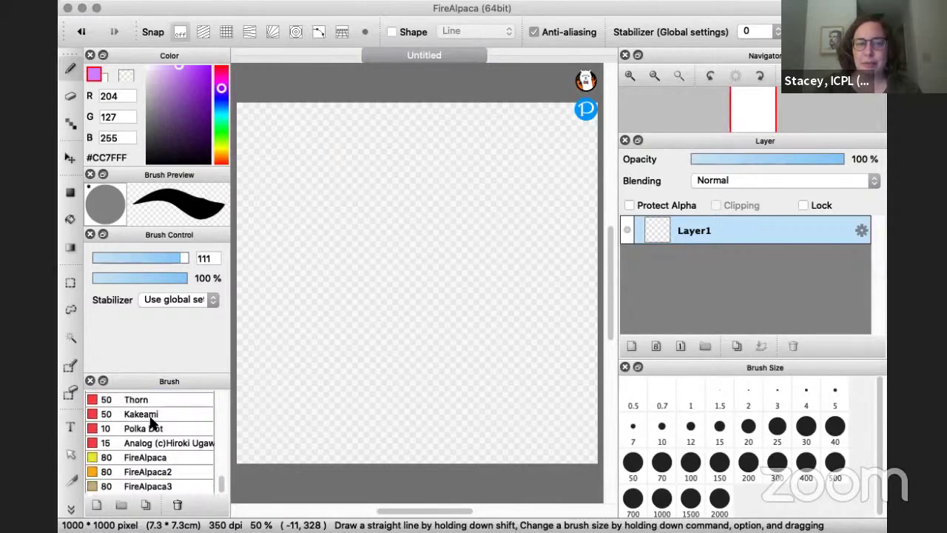
{"action": "scroll", "coordinate": [150, 418], "scroll_direction": "up", "scroll_amount": 15}
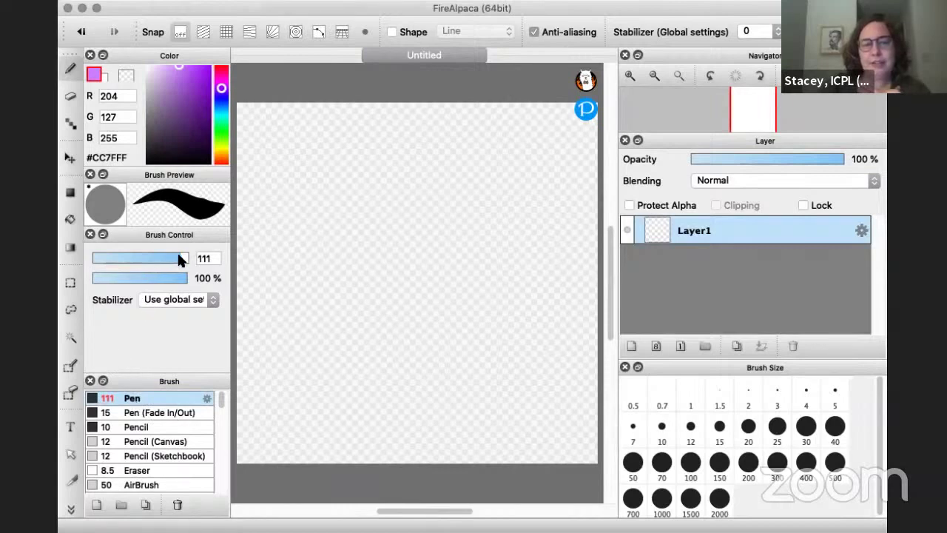
{"action": "left_click_drag", "start_coordinate": [177, 253], "coordinate": [141, 254]}
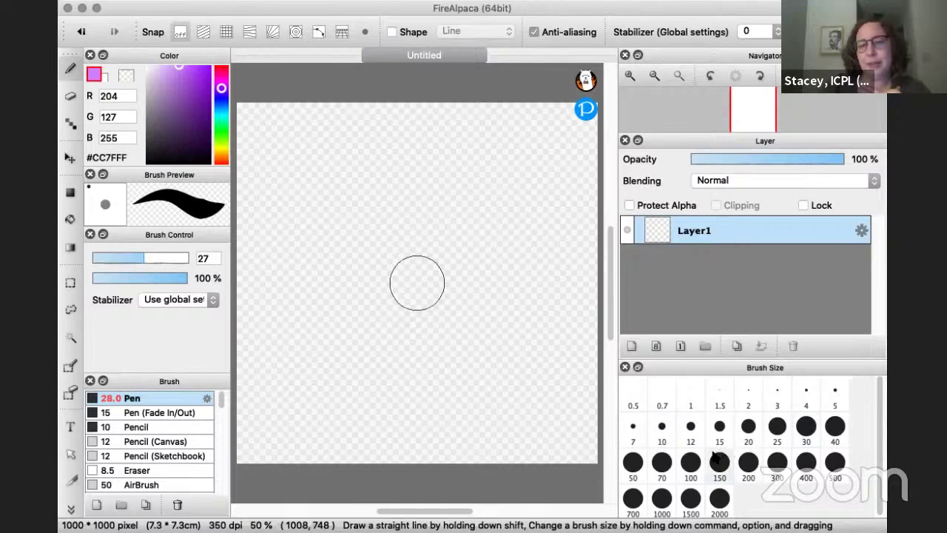
{"action": "left_click", "coordinate": [663, 463]}
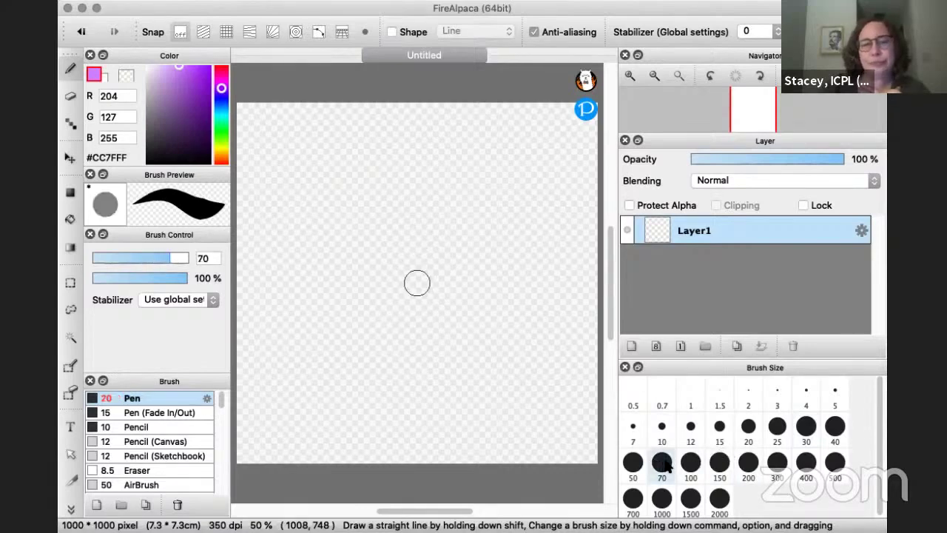
{"action": "mouse_move", "coordinate": [271, 272]}
{"action": "left_mouse_down"}
{"action": "mouse_move", "coordinate": [364, 205]}
{"action": "mouse_move", "coordinate": [307, 292]}
{"action": "mouse_move", "coordinate": [448, 273]}
{"action": "left_mouse_up"}
Step: Paint a second, overlapping zigzag below the first with the size 70 Pen at 45 % opacity
{"action": "left_click", "coordinate": [183, 278]}
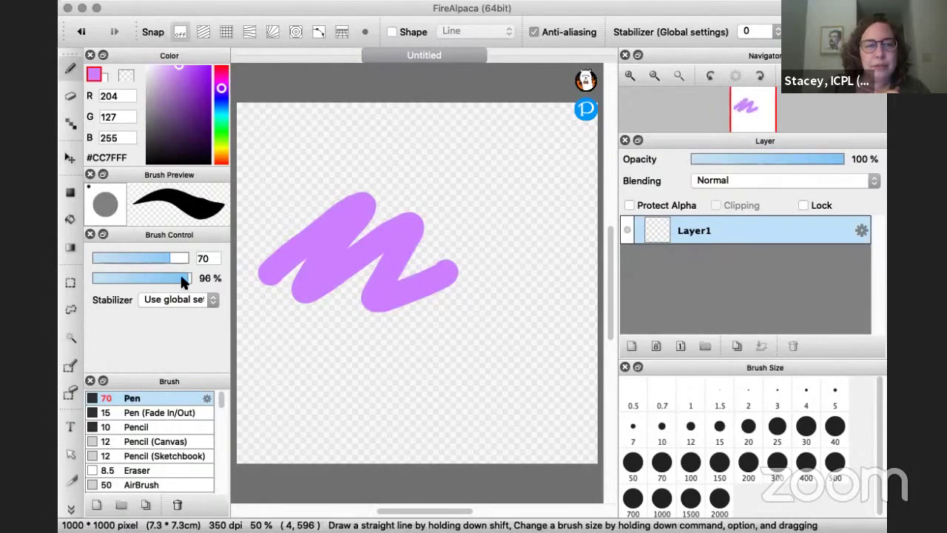
{"action": "left_click_drag", "start_coordinate": [140, 278], "coordinate": [135, 278]}
{"action": "mouse_move", "coordinate": [259, 320]}
{"action": "left_mouse_down"}
{"action": "mouse_move", "coordinate": [323, 324]}
{"action": "mouse_move", "coordinate": [411, 295]}
{"action": "mouse_move", "coordinate": [472, 368]}
{"action": "left_mouse_up"}
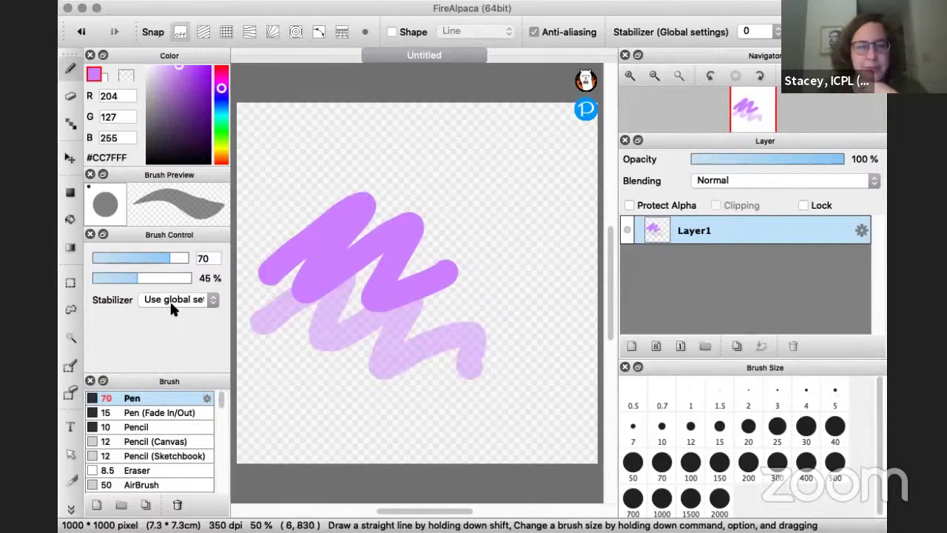
Step: Draw two squiggles at the canvas's upper right with Pen (Fade In/Out) at size 15, and raise that brush's size to about 28
{"action": "left_click", "coordinate": [127, 416]}
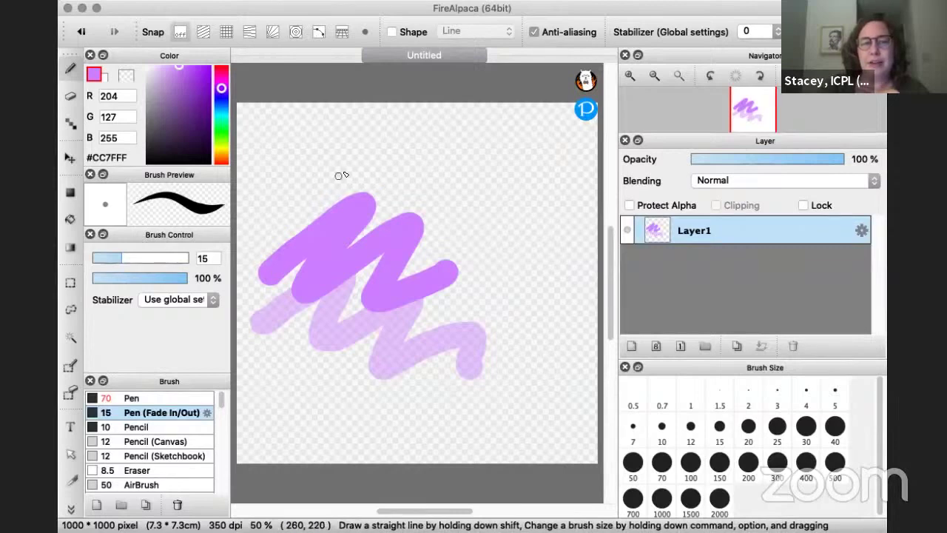
{"action": "mouse_move", "coordinate": [355, 167]}
{"action": "left_mouse_down"}
{"action": "mouse_move", "coordinate": [382, 151]}
{"action": "mouse_move", "coordinate": [427, 150]}
{"action": "mouse_move", "coordinate": [415, 182]}
{"action": "mouse_move", "coordinate": [478, 177]}
{"action": "mouse_move", "coordinate": [536, 207]}
{"action": "left_mouse_up"}
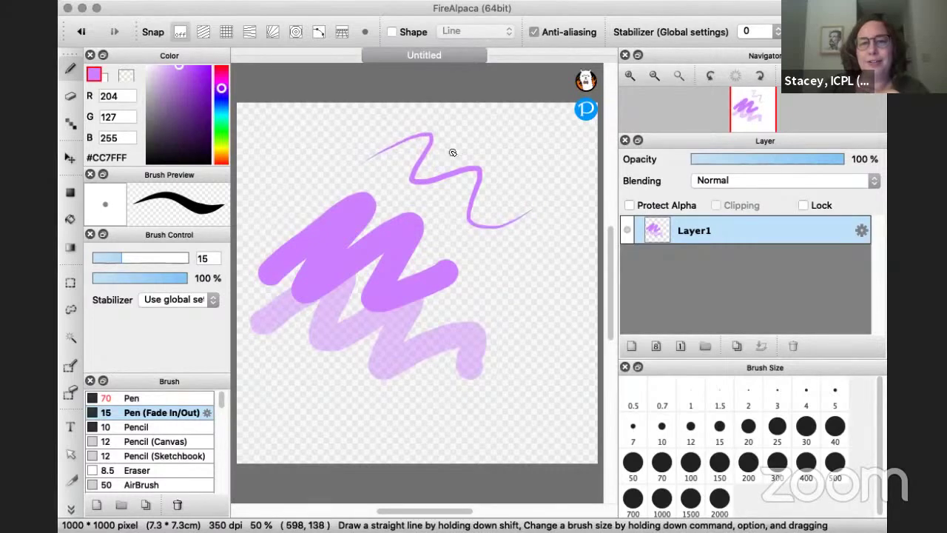
{"action": "mouse_move", "coordinate": [453, 142]}
{"action": "left_mouse_down"}
{"action": "mouse_move", "coordinate": [529, 123]}
{"action": "mouse_move", "coordinate": [533, 179]}
{"action": "mouse_move", "coordinate": [567, 164]}
{"action": "left_mouse_up"}
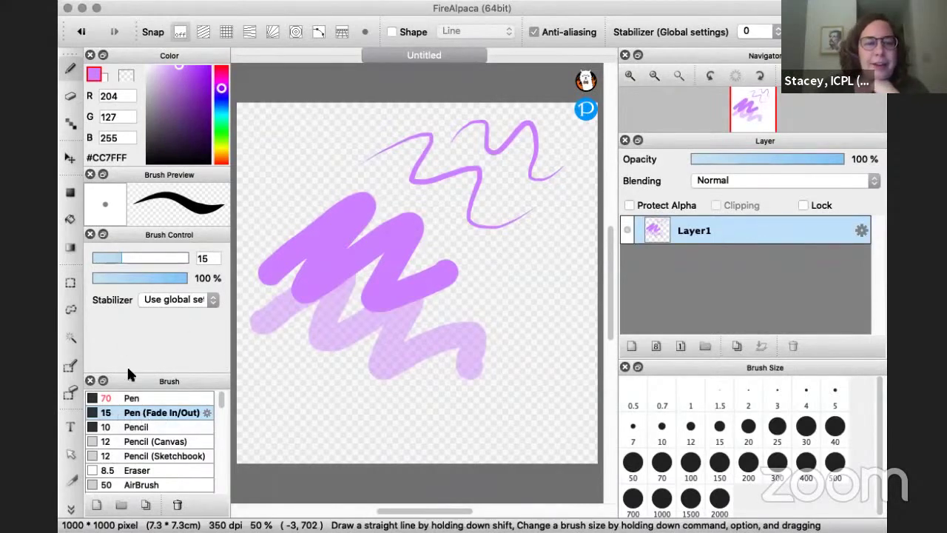
{"action": "mouse_move", "coordinate": [137, 261]}
{"action": "left_mouse_down"}
{"action": "mouse_move", "coordinate": [153, 262]}
{"action": "mouse_move", "coordinate": [135, 260]}
{"action": "mouse_move", "coordinate": [143, 260]}
{"action": "left_mouse_up"}
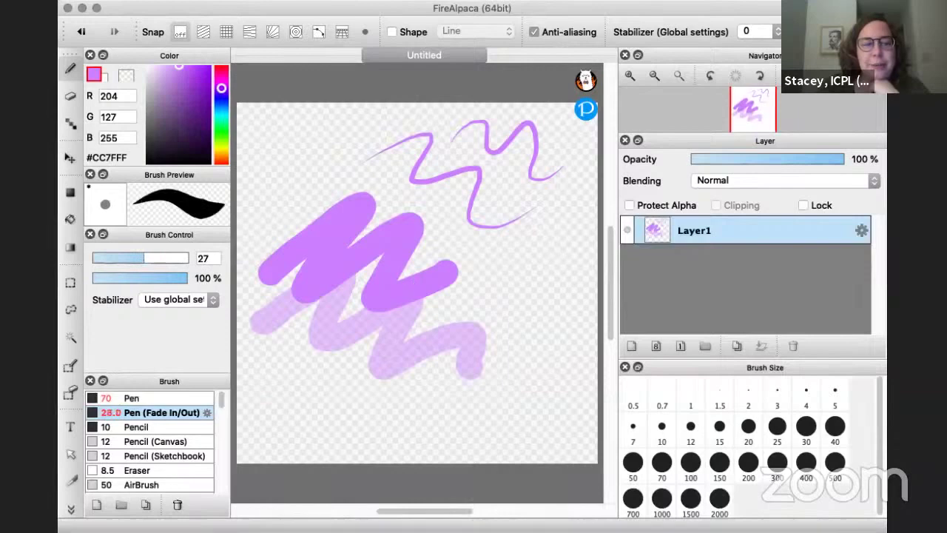
Step: Draw two thin wavy lines beside the zigzags, one with the size 10 Pencil and one with Pencil (Canvas) at size 12
{"action": "left_click", "coordinate": [139, 428]}
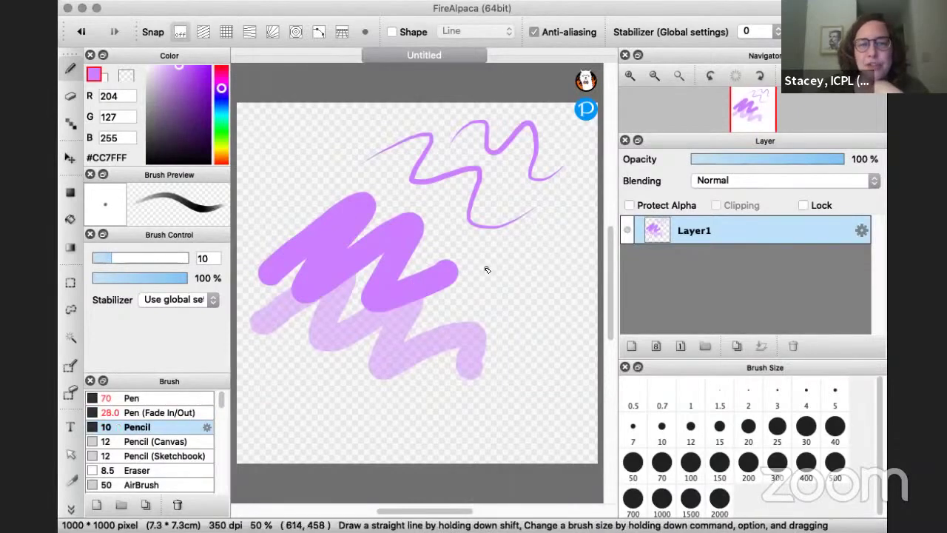
{"action": "left_click_drag", "start_coordinate": [473, 267], "coordinate": [562, 328]}
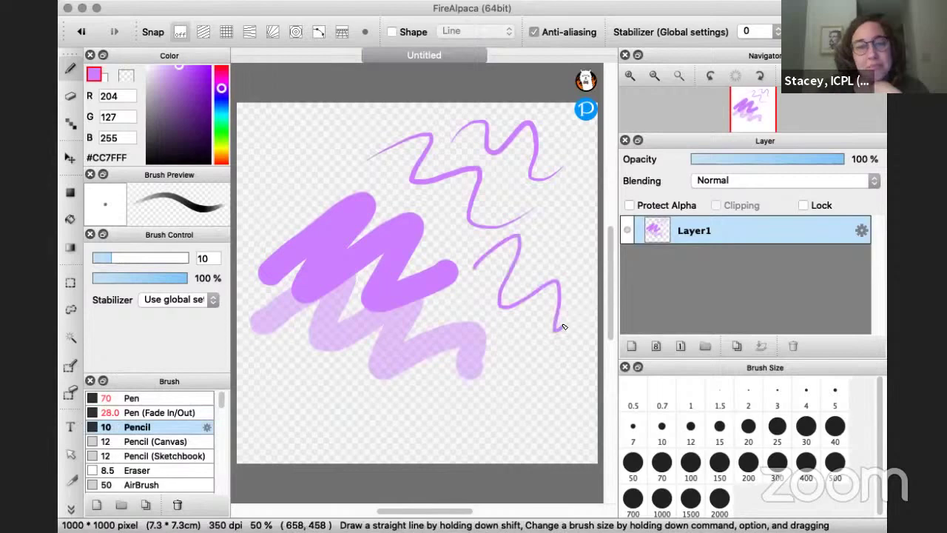
{"action": "left_click", "coordinate": [135, 443]}
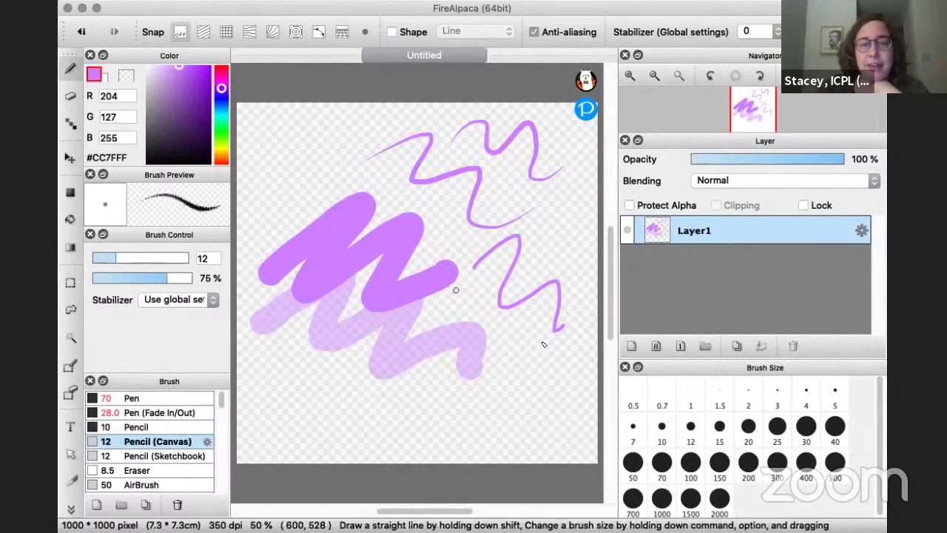
{"action": "mouse_move", "coordinate": [453, 290]}
{"action": "left_mouse_down"}
{"action": "mouse_move", "coordinate": [505, 324]}
{"action": "mouse_move", "coordinate": [550, 382]}
{"action": "left_mouse_up"}
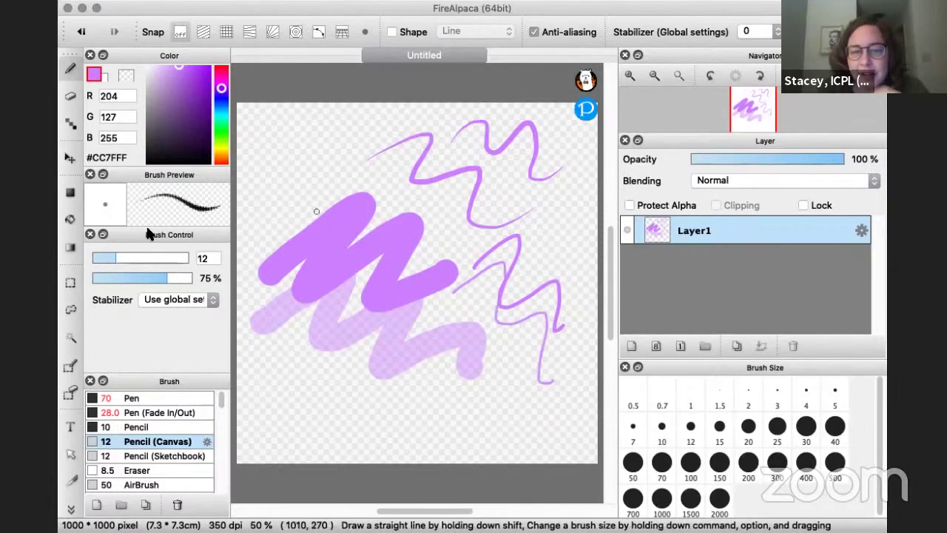
Step: Draw two thick squiggles along the canvas bottom, one with Pencil (Canvas) at size 90 and one with Pencil (Sketchbook) at size 60
{"action": "left_click_drag", "start_coordinate": [153, 255], "coordinate": [176, 257]}
{"action": "mouse_move", "coordinate": [367, 405]}
{"action": "left_mouse_down"}
{"action": "mouse_move", "coordinate": [387, 397]}
{"action": "mouse_move", "coordinate": [446, 433]}
{"action": "mouse_move", "coordinate": [481, 406]}
{"action": "mouse_move", "coordinate": [499, 437]}
{"action": "mouse_move", "coordinate": [547, 414]}
{"action": "left_mouse_up"}
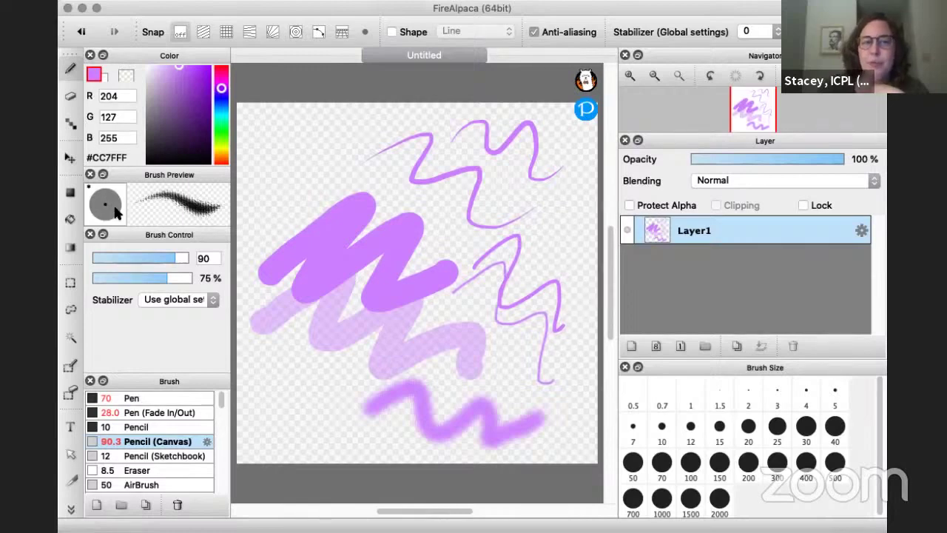
{"action": "left_click", "coordinate": [153, 459]}
{"action": "left_click_drag", "start_coordinate": [141, 259], "coordinate": [168, 258]}
{"action": "mouse_move", "coordinate": [250, 367]}
{"action": "left_mouse_down"}
{"action": "mouse_move", "coordinate": [271, 360]}
{"action": "mouse_move", "coordinate": [323, 425]}
{"action": "mouse_move", "coordinate": [356, 431]}
{"action": "left_mouse_up"}
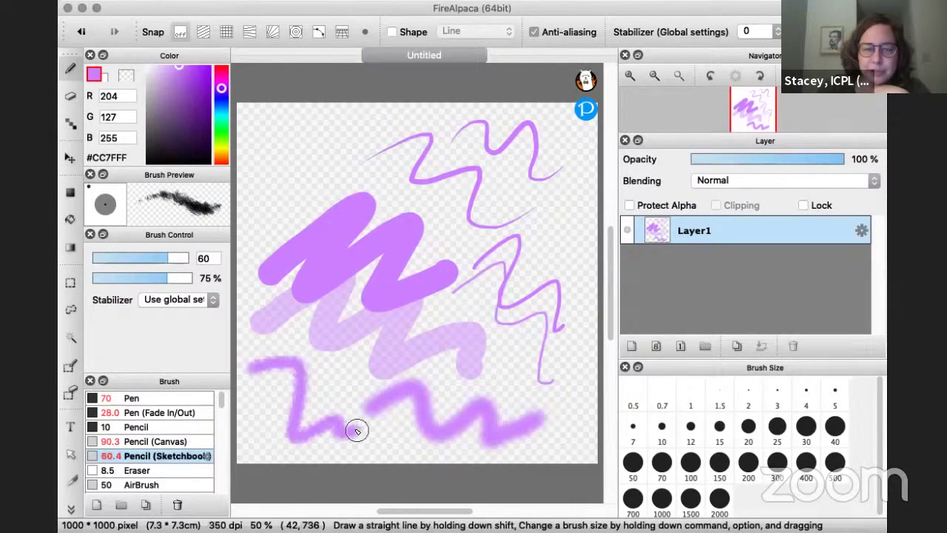
Step: Erase a thin squiggle through the upper zigzag with the 8.5 Eraser, and a patch of its upper edge with Eraser (Soft) at size 35
{"action": "left_click", "coordinate": [131, 470]}
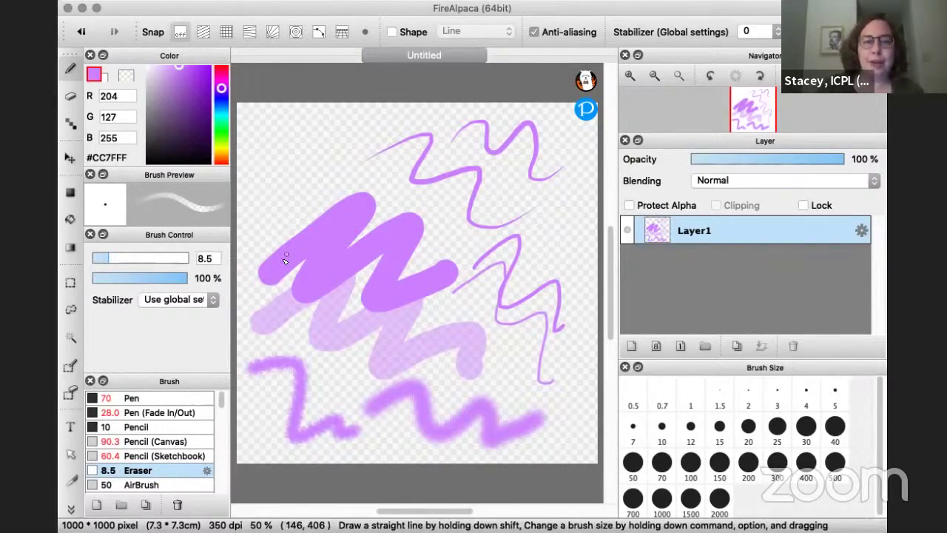
{"action": "mouse_move", "coordinate": [274, 268]}
{"action": "left_mouse_down"}
{"action": "mouse_move", "coordinate": [300, 265]}
{"action": "mouse_move", "coordinate": [347, 283]}
{"action": "mouse_move", "coordinate": [336, 280]}
{"action": "left_mouse_up"}
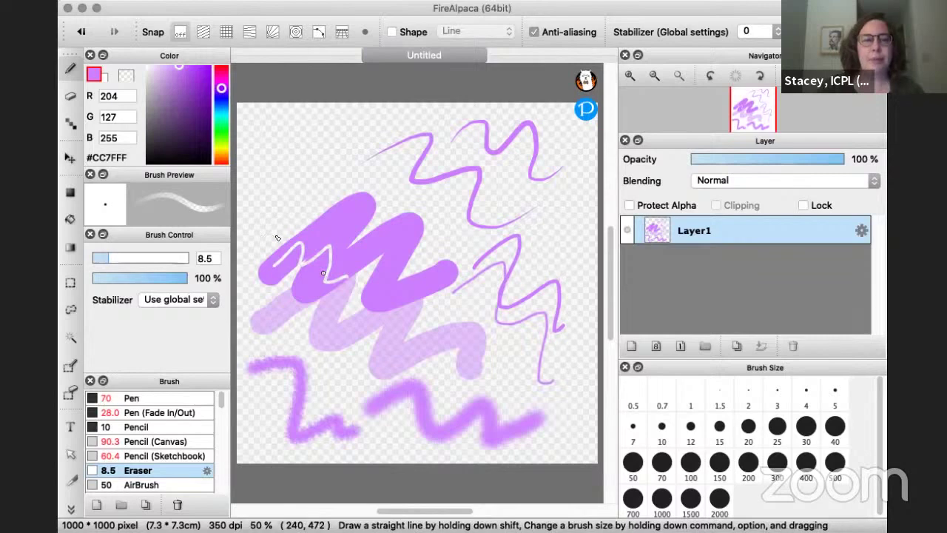
{"action": "left_click", "coordinate": [70, 102]}
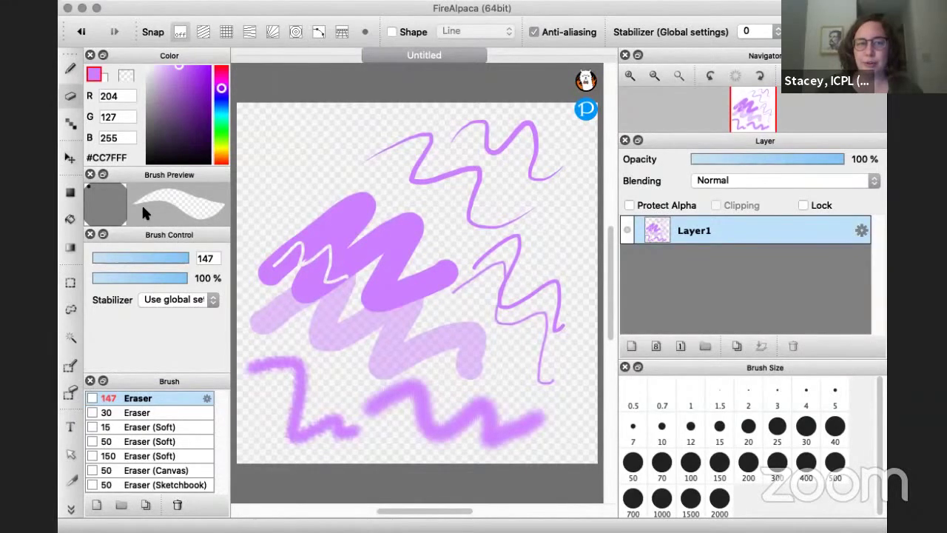
{"action": "left_click", "coordinate": [136, 414]}
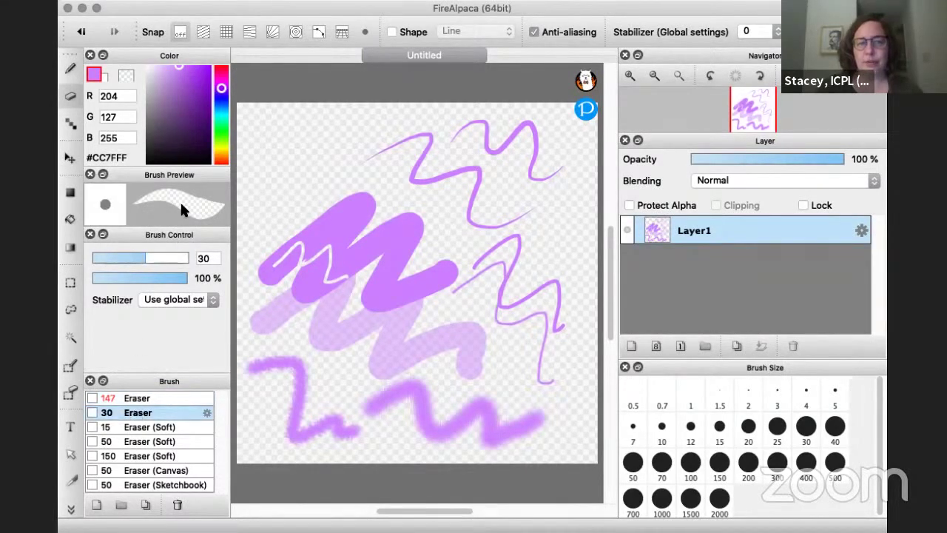
{"action": "left_click", "coordinate": [139, 428]}
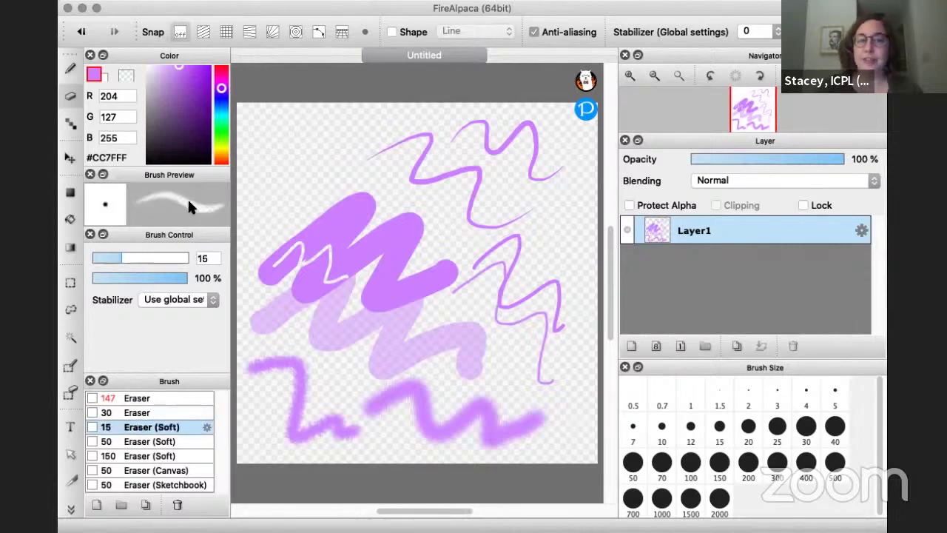
{"action": "left_click_drag", "start_coordinate": [147, 256], "coordinate": [161, 252]}
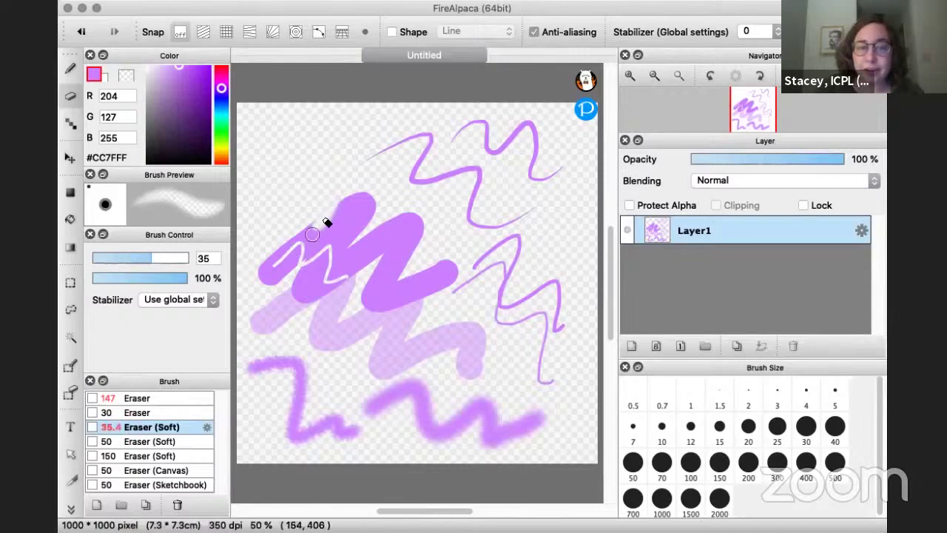
{"action": "left_click_drag", "start_coordinate": [324, 226], "coordinate": [291, 250]}
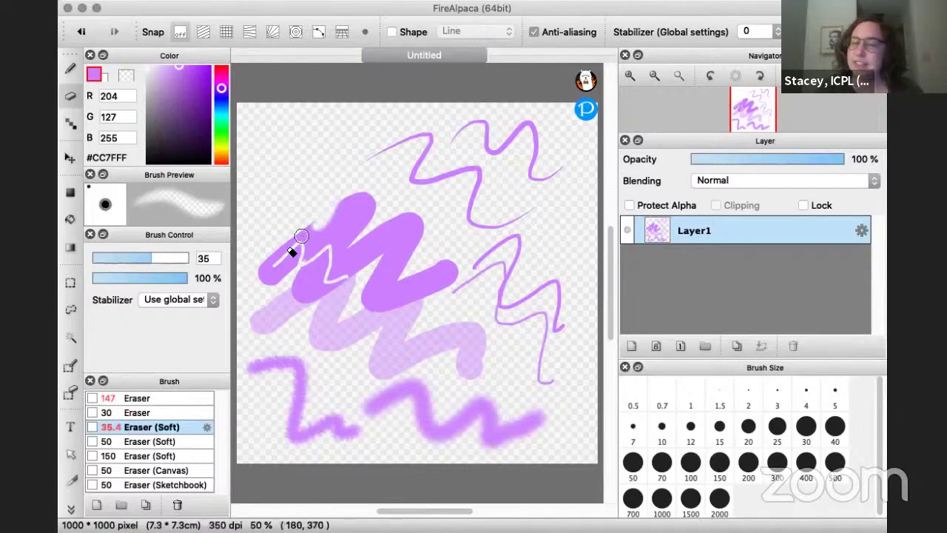
Step: Erase parts of the upper zigzag's right side with Eraser (Canvas) at size 111 and its middle with Eraser (Sketchbook) at size 50
{"action": "left_click", "coordinate": [145, 442]}
{"action": "left_click", "coordinate": [144, 456]}
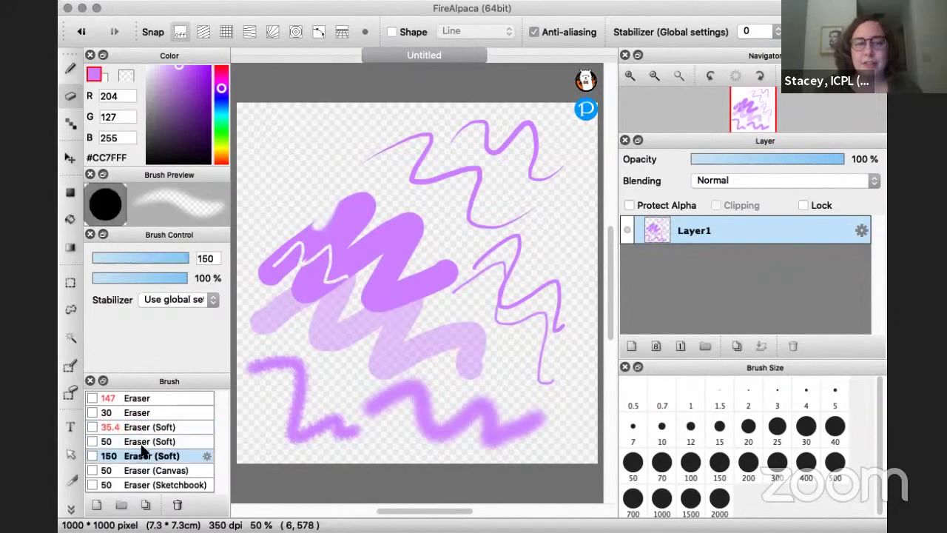
{"action": "left_click", "coordinate": [139, 472]}
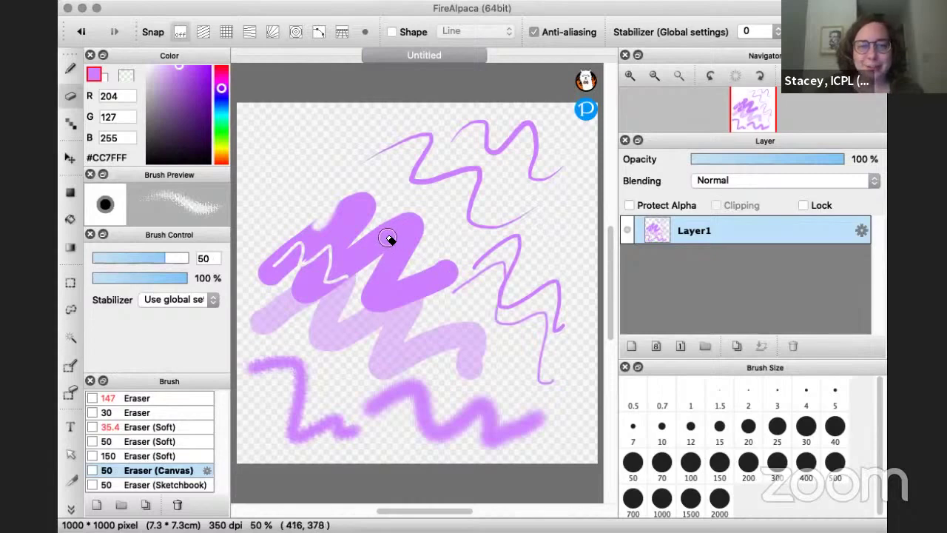
{"action": "left_click", "coordinate": [178, 257]}
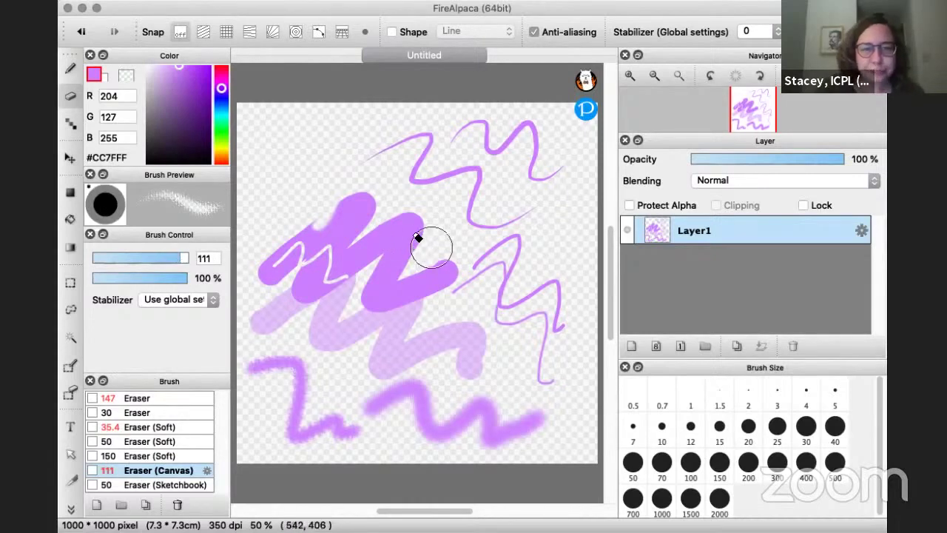
{"action": "mouse_move", "coordinate": [420, 246]}
{"action": "left_mouse_down"}
{"action": "mouse_move", "coordinate": [428, 226]}
{"action": "mouse_move", "coordinate": [433, 287]}
{"action": "mouse_move", "coordinate": [415, 290]}
{"action": "mouse_move", "coordinate": [439, 310]}
{"action": "left_mouse_up"}
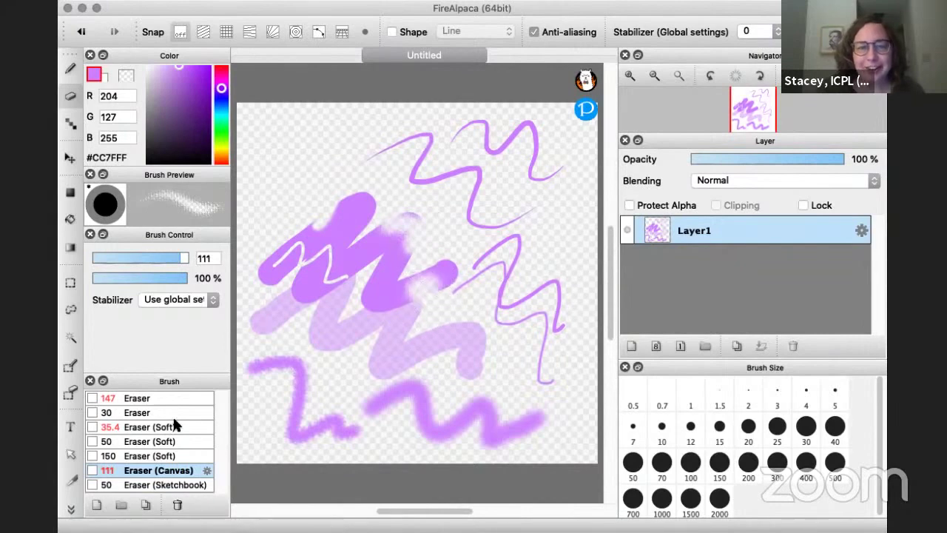
{"action": "left_click", "coordinate": [134, 487]}
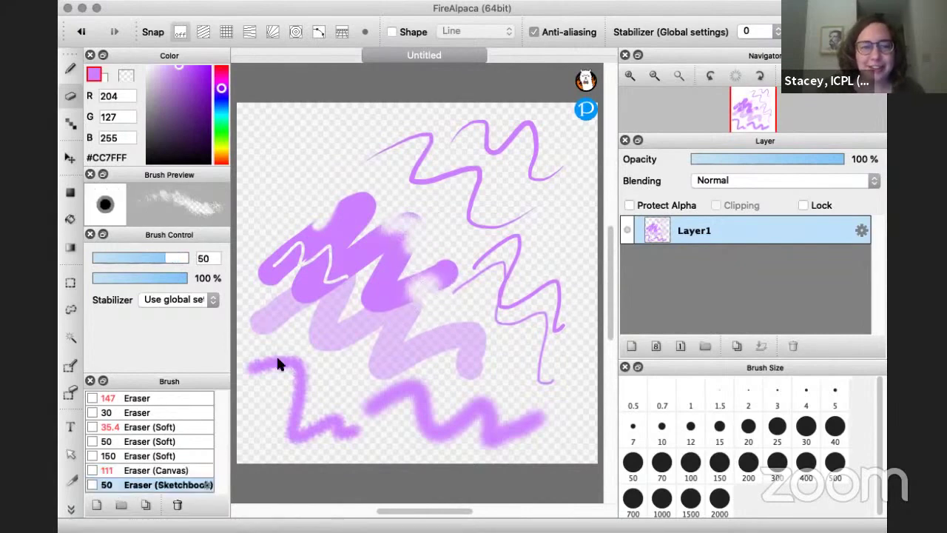
{"action": "mouse_move", "coordinate": [374, 253]}
{"action": "left_mouse_down"}
{"action": "mouse_move", "coordinate": [377, 275]}
{"action": "mouse_move", "coordinate": [361, 261]}
{"action": "mouse_move", "coordinate": [361, 287]}
{"action": "left_mouse_up"}
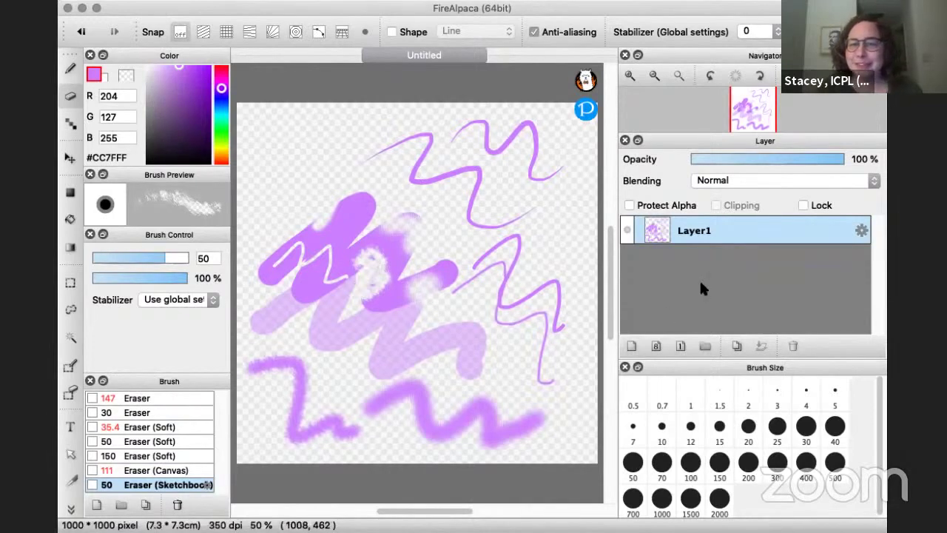
Step: Add a new empty layer and delete Layer1 with all the practice strokes
{"action": "left_click", "coordinate": [630, 347]}
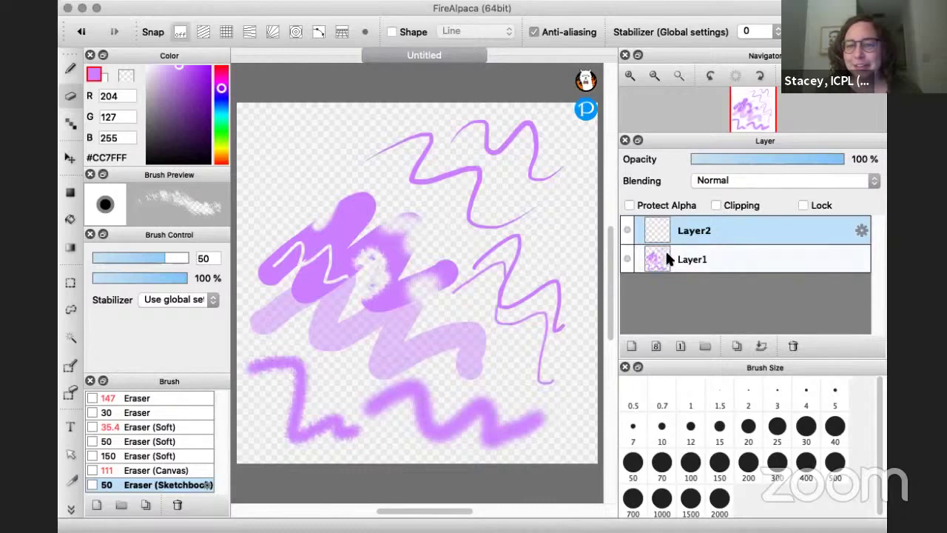
{"action": "left_click", "coordinate": [670, 259]}
{"action": "left_click", "coordinate": [793, 345]}
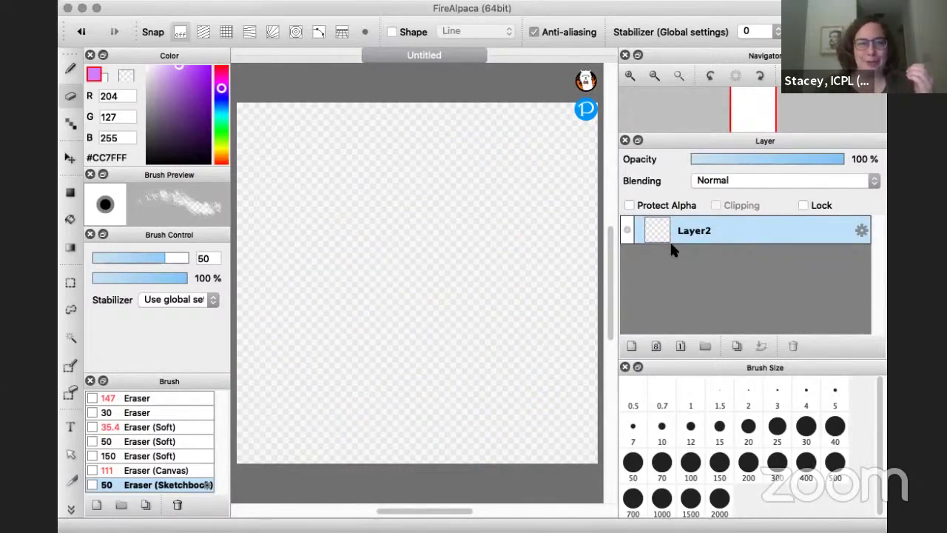
Step: Return to the Brush tool and set the foreground colour to bright green, #00F855
{"action": "left_click", "coordinate": [71, 68]}
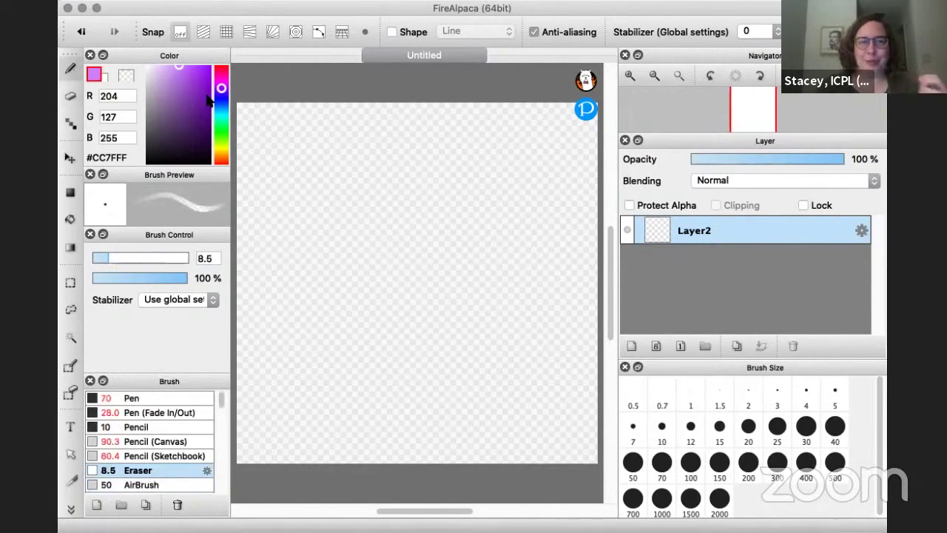
{"action": "mouse_move", "coordinate": [221, 88]}
{"action": "left_mouse_down"}
{"action": "mouse_move", "coordinate": [224, 78]}
{"action": "mouse_move", "coordinate": [237, 127]}
{"action": "left_mouse_up"}
{"action": "left_click_drag", "start_coordinate": [189, 81], "coordinate": [211, 70]}
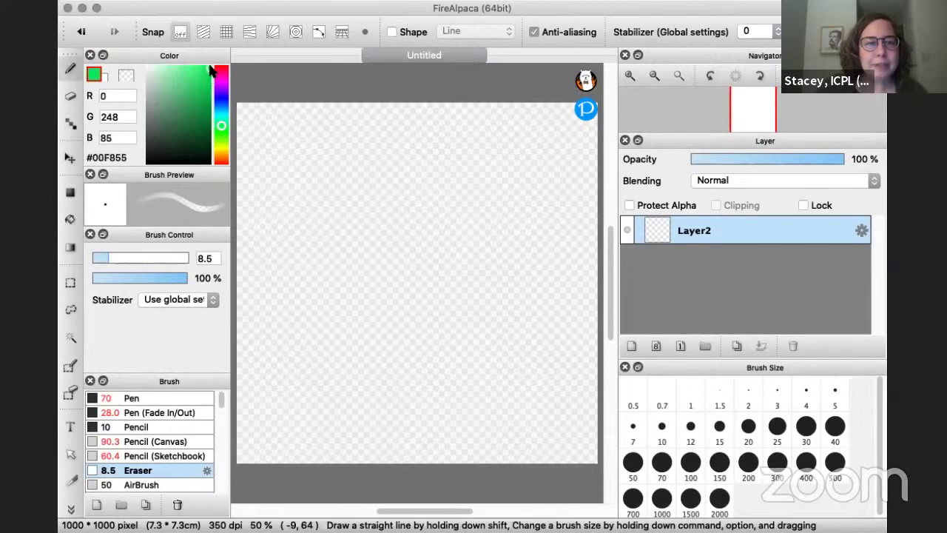
Step: Draw a closed wavy blob outline around the canvas centre with the size 70 Pen in green #22DC61 at 100% opacity
{"action": "left_click_drag", "start_coordinate": [201, 103], "coordinate": [201, 78]}
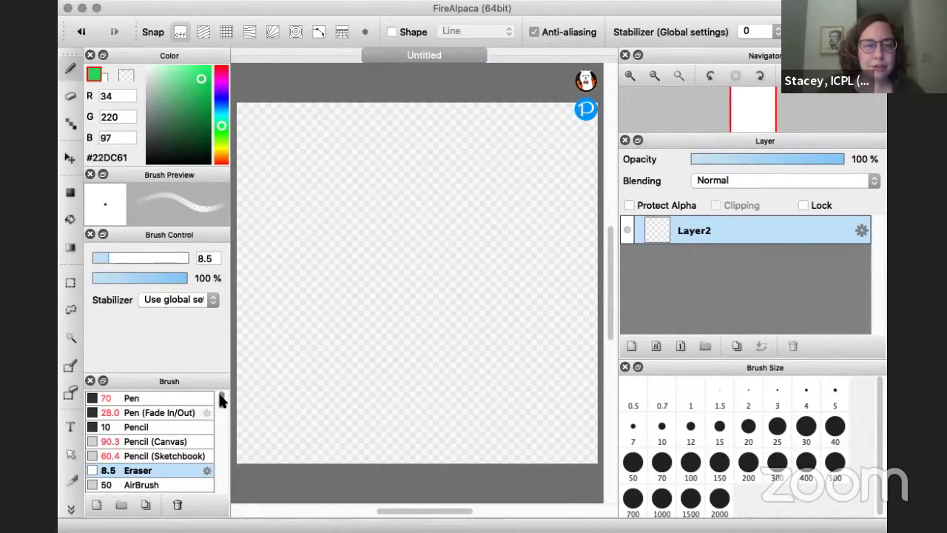
{"action": "left_click", "coordinate": [133, 397]}
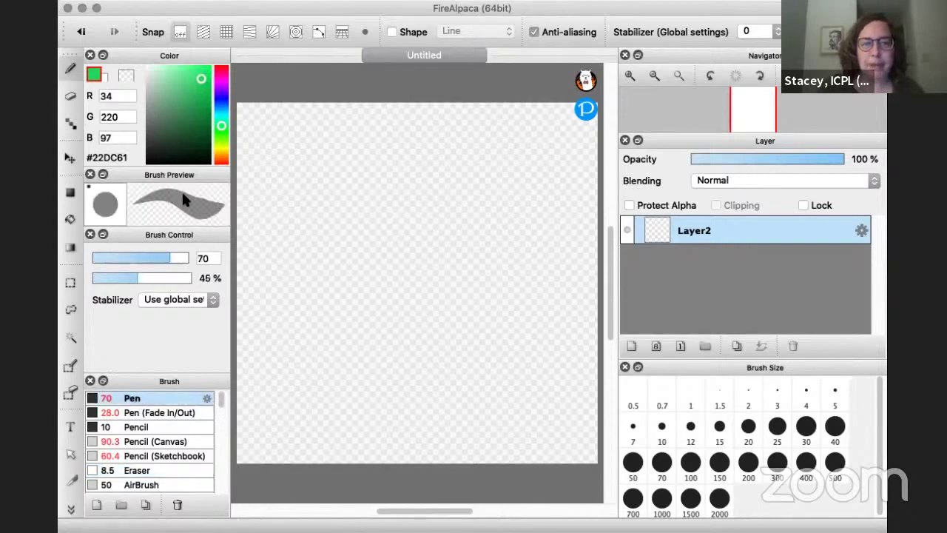
{"action": "mouse_move", "coordinate": [458, 219]}
{"action": "left_mouse_down"}
{"action": "mouse_move", "coordinate": [451, 198]}
{"action": "mouse_move", "coordinate": [408, 230]}
{"action": "left_mouse_up"}
{"action": "key", "text": "super+z"}
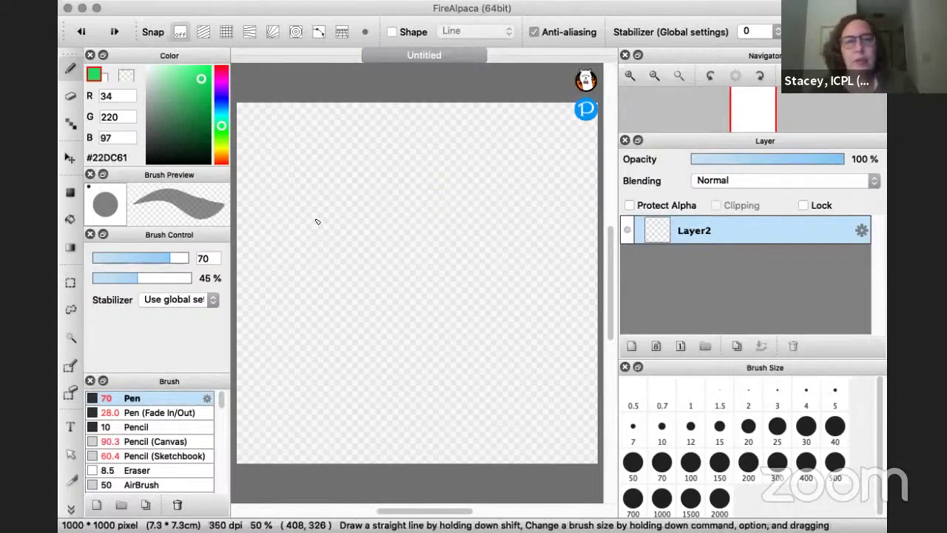
{"action": "left_click_drag", "start_coordinate": [182, 278], "coordinate": [191, 277]}
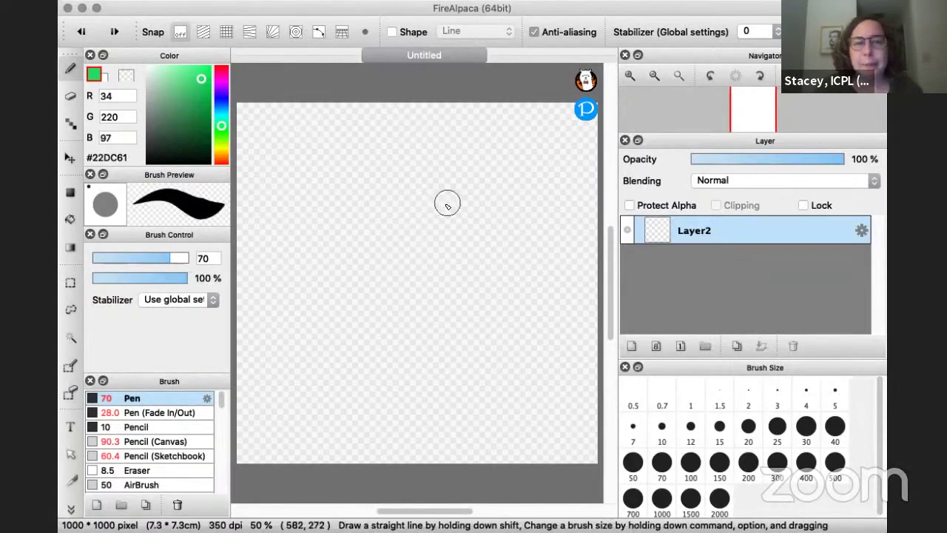
{"action": "mouse_move", "coordinate": [441, 214]}
{"action": "left_mouse_down"}
{"action": "mouse_move", "coordinate": [418, 187]}
{"action": "mouse_move", "coordinate": [397, 188]}
{"action": "mouse_move", "coordinate": [382, 227]}
{"action": "mouse_move", "coordinate": [293, 345]}
{"action": "mouse_move", "coordinate": [345, 388]}
{"action": "mouse_move", "coordinate": [431, 388]}
{"action": "mouse_move", "coordinate": [483, 371]}
{"action": "mouse_move", "coordinate": [531, 326]}
{"action": "mouse_move", "coordinate": [509, 309]}
{"action": "mouse_move", "coordinate": [544, 258]}
{"action": "mouse_move", "coordinate": [499, 252]}
{"action": "mouse_move", "coordinate": [453, 221]}
{"action": "mouse_move", "coordinate": [416, 211]}
{"action": "left_mouse_up"}
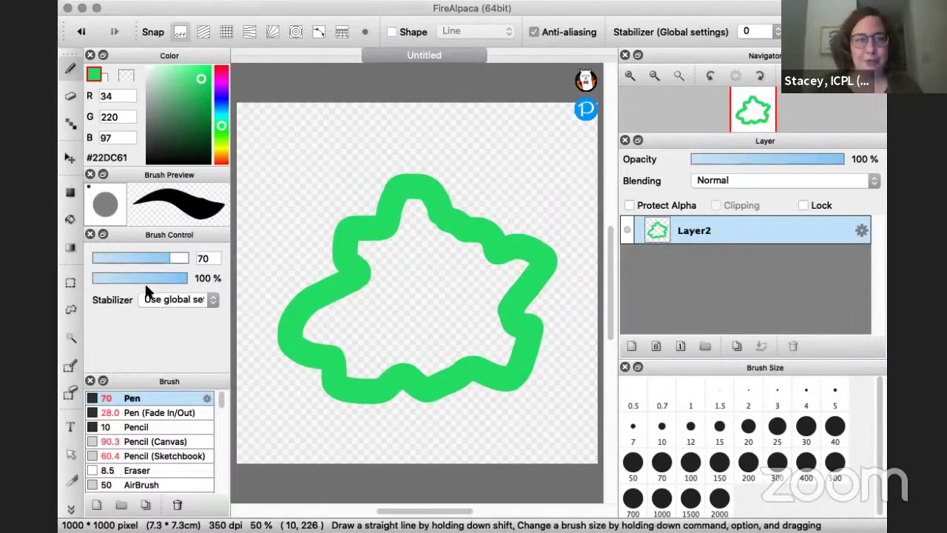
Step: Fill the inside of the green outline using the Bucket tool with Expand set to 0 pixel
{"action": "left_click", "coordinate": [69, 221]}
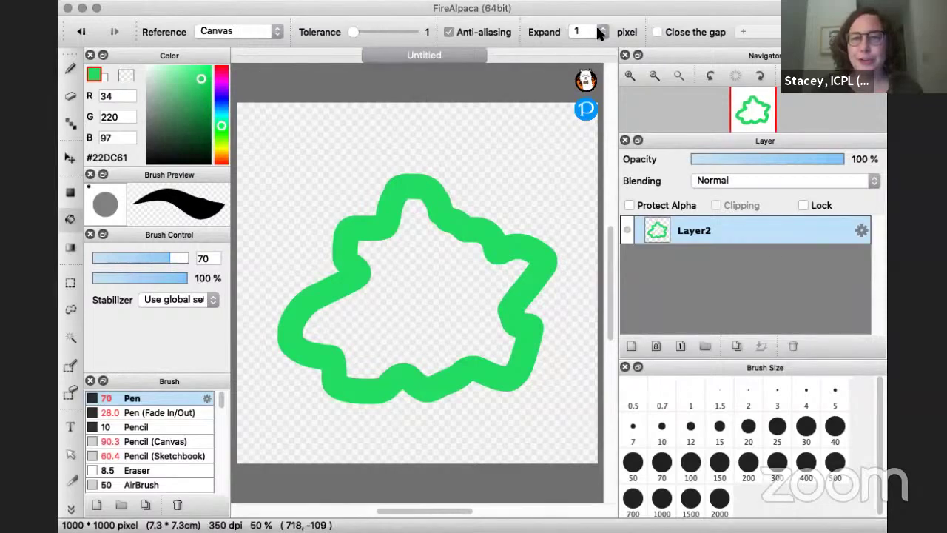
{"action": "left_click", "coordinate": [598, 26]}
{"action": "left_click", "coordinate": [579, 18]}
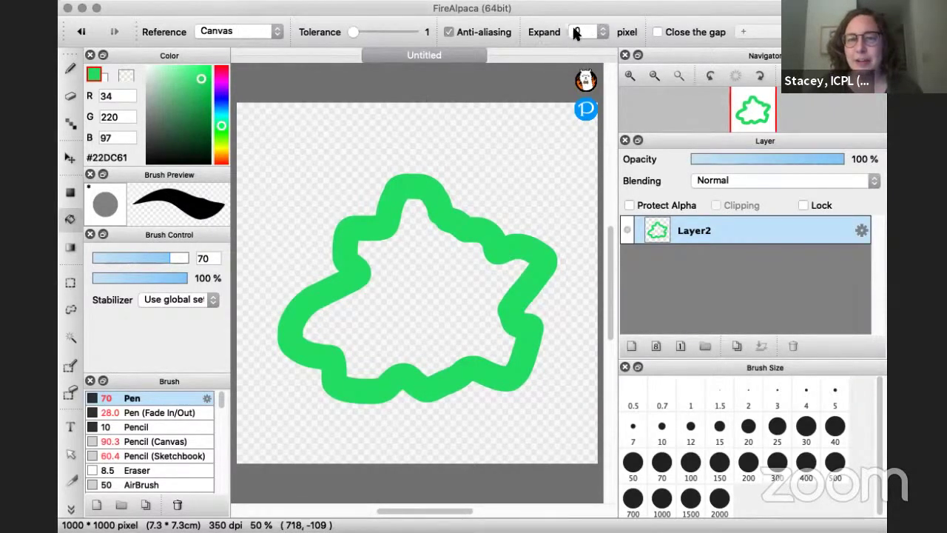
{"action": "left_click", "coordinate": [409, 282]}
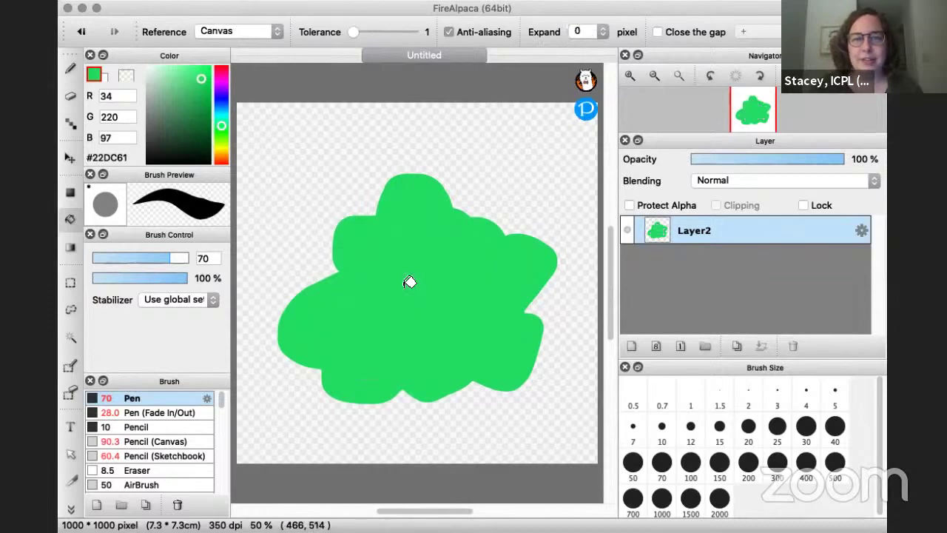
Step: Examine up close where the fill meets the outline, and undo the fill
{"action": "left_click", "coordinate": [629, 77]}
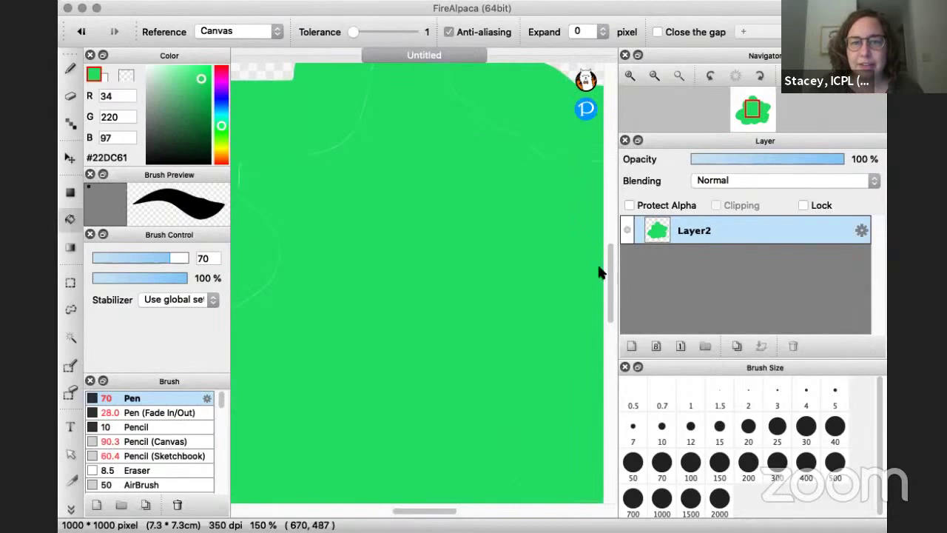
{"action": "scroll", "coordinate": [612, 259], "scroll_direction": "up", "scroll_amount": 3}
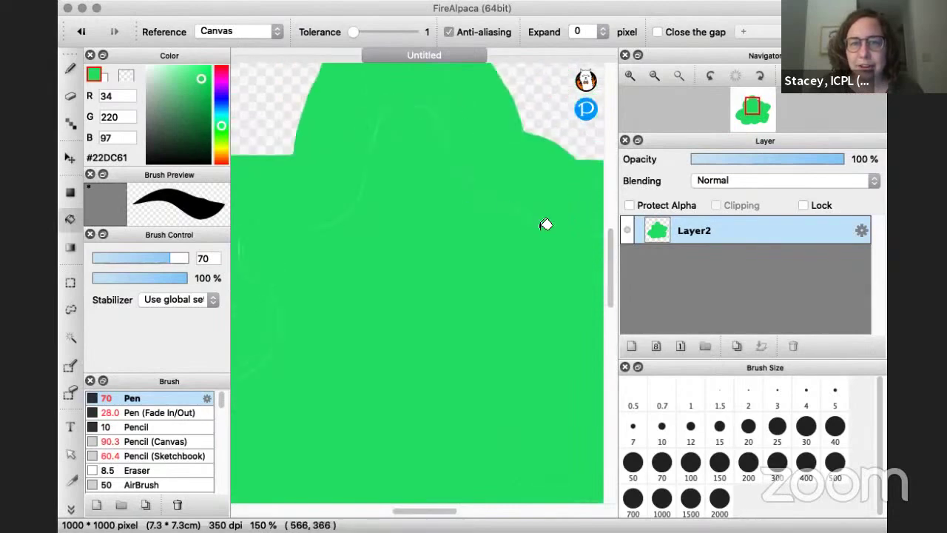
{"action": "left_click", "coordinate": [652, 77]}
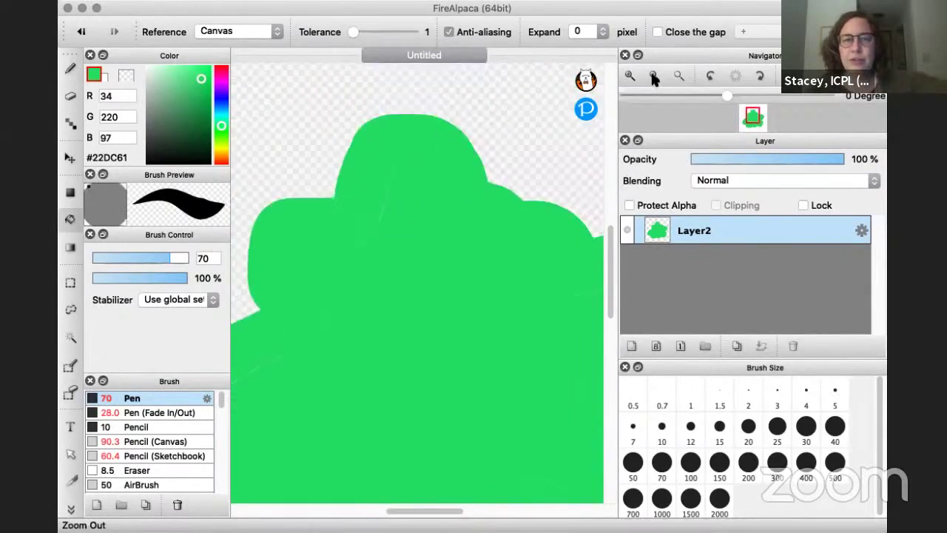
{"action": "left_click", "coordinate": [653, 77]}
{"action": "left_click", "coordinate": [653, 77]}
{"action": "key", "text": "ctrl+z"}
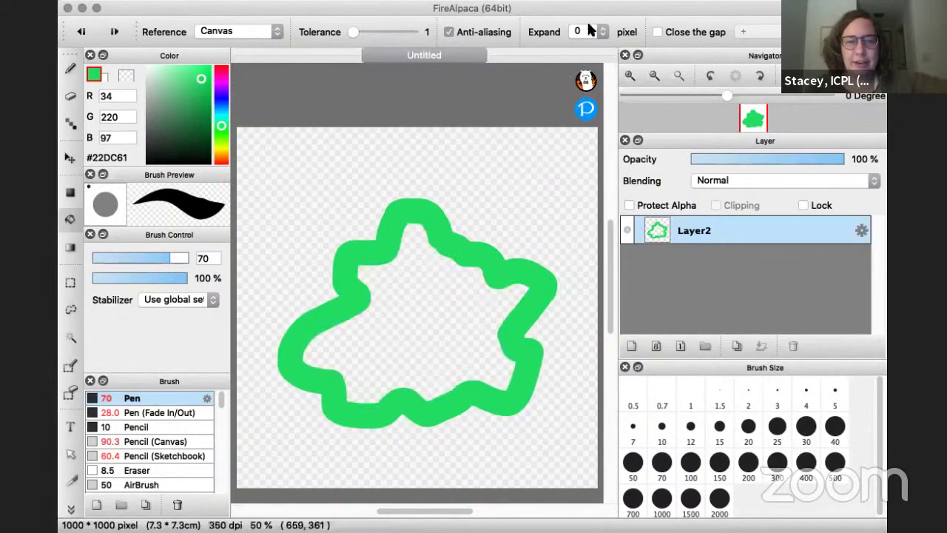
Step: Fill the inside of the outline with green, using an Expand value of 1 pixel
{"action": "left_click", "coordinate": [596, 32]}
{"action": "left_click", "coordinate": [577, 45]}
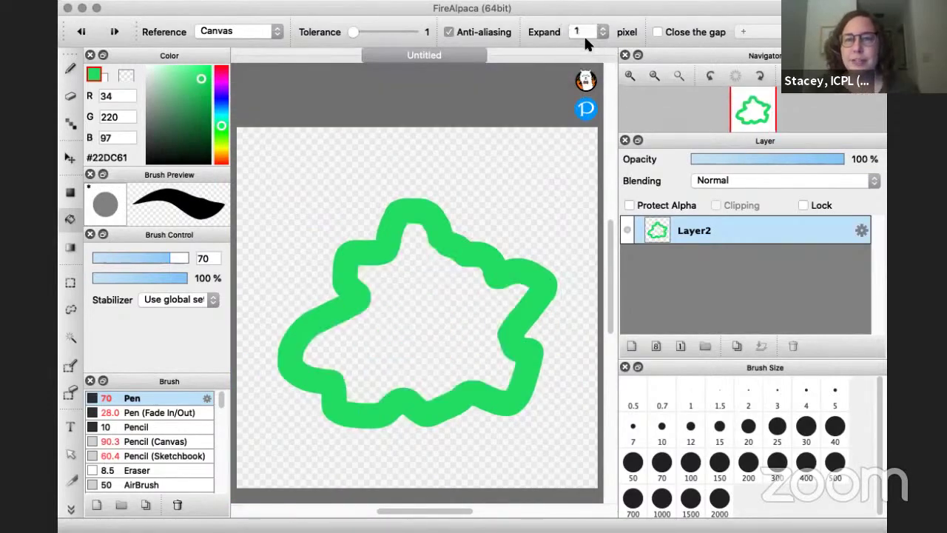
{"action": "left_click", "coordinate": [419, 279]}
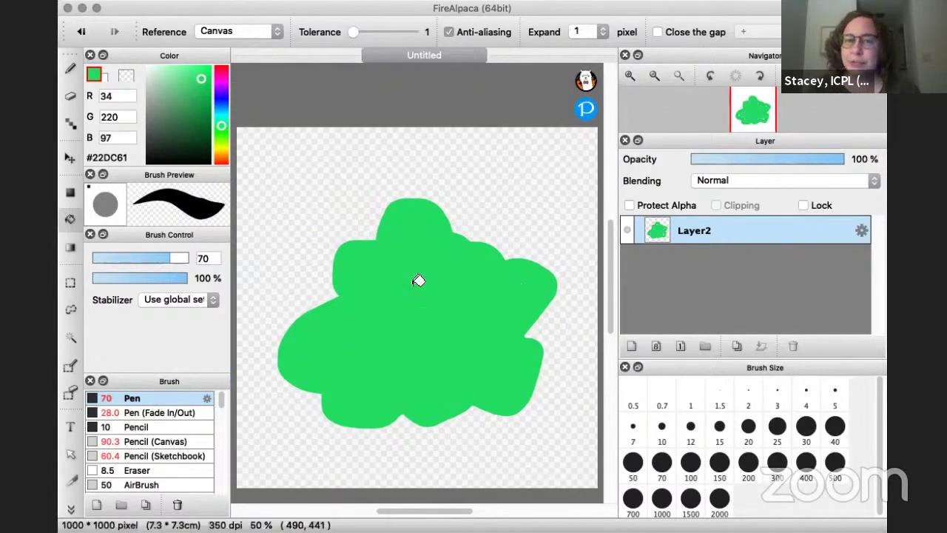
Step: Examine the filled blob up close for gaps between the fill and its outline, and return to the full canvas view
{"action": "left_click", "coordinate": [628, 74]}
{"action": "left_click", "coordinate": [629, 75]}
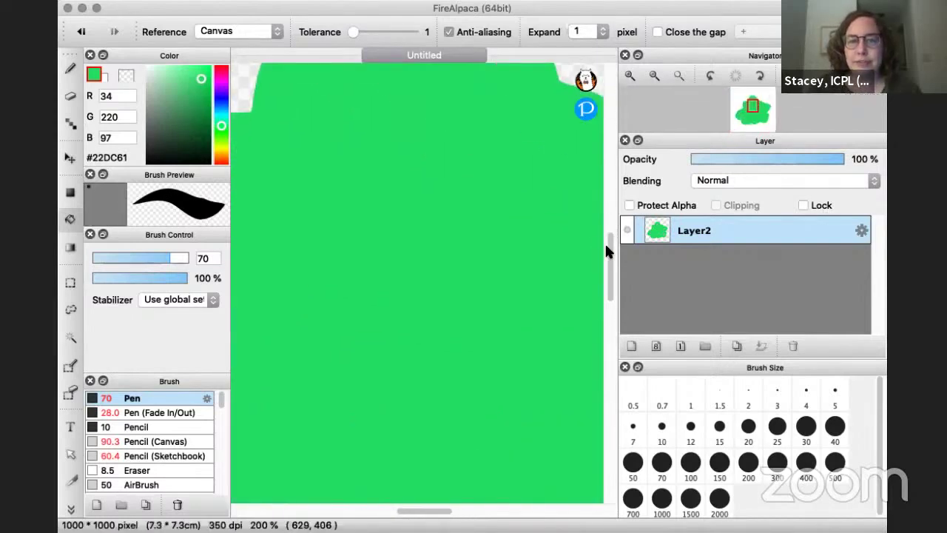
{"action": "scroll", "coordinate": [604, 237], "scroll_direction": "up", "scroll_amount": 5}
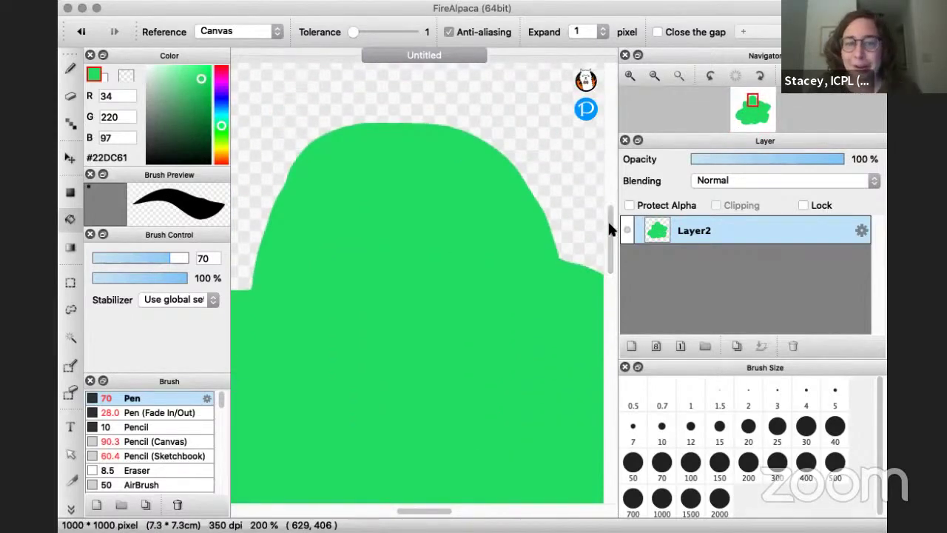
{"action": "scroll", "coordinate": [605, 221], "scroll_direction": "down", "scroll_amount": 3}
{"action": "left_click", "coordinate": [654, 76]}
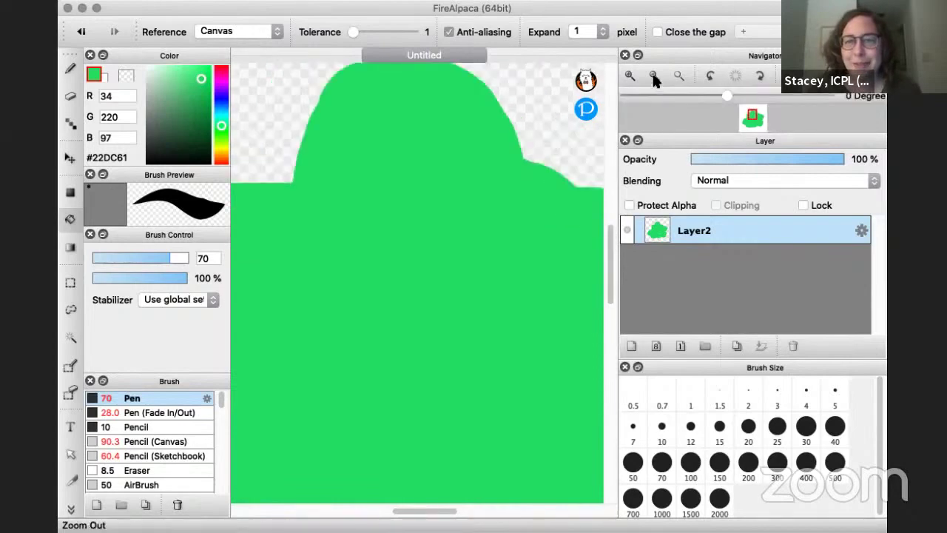
{"action": "left_click", "coordinate": [654, 76]}
{"action": "left_click", "coordinate": [654, 76]}
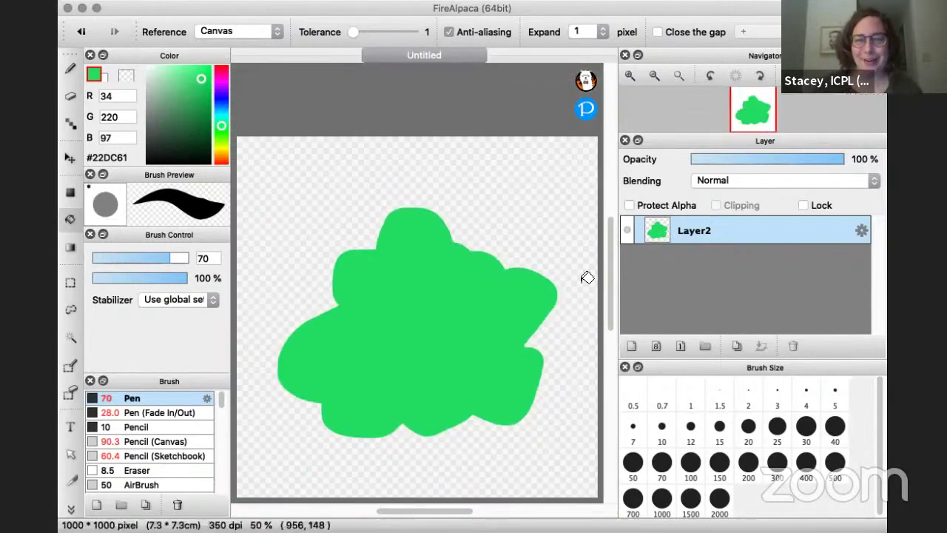
{"action": "scroll", "coordinate": [611, 266], "scroll_direction": "down", "scroll_amount": 3}
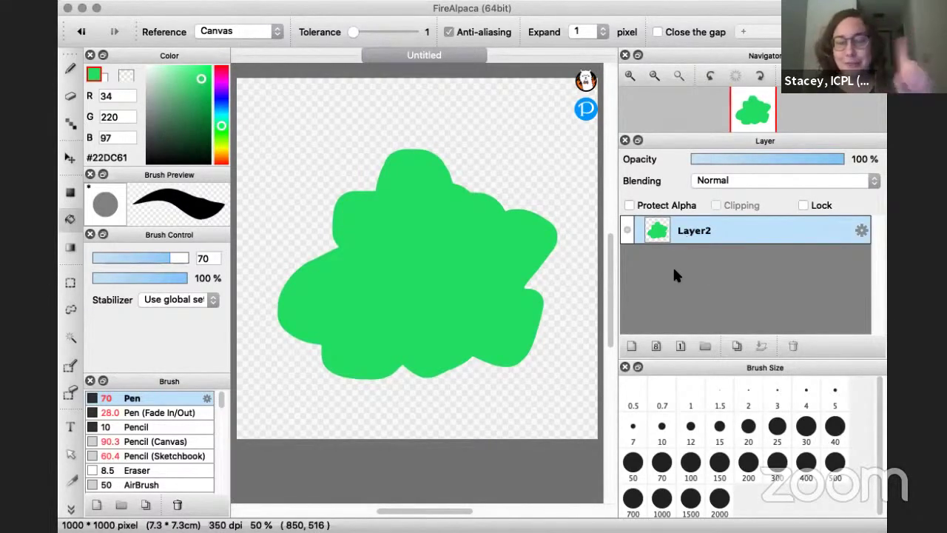
Step: Add a new layer above the green blob and enable the Brush tool's Shape option set to Ellipse
{"action": "left_click", "coordinate": [631, 347]}
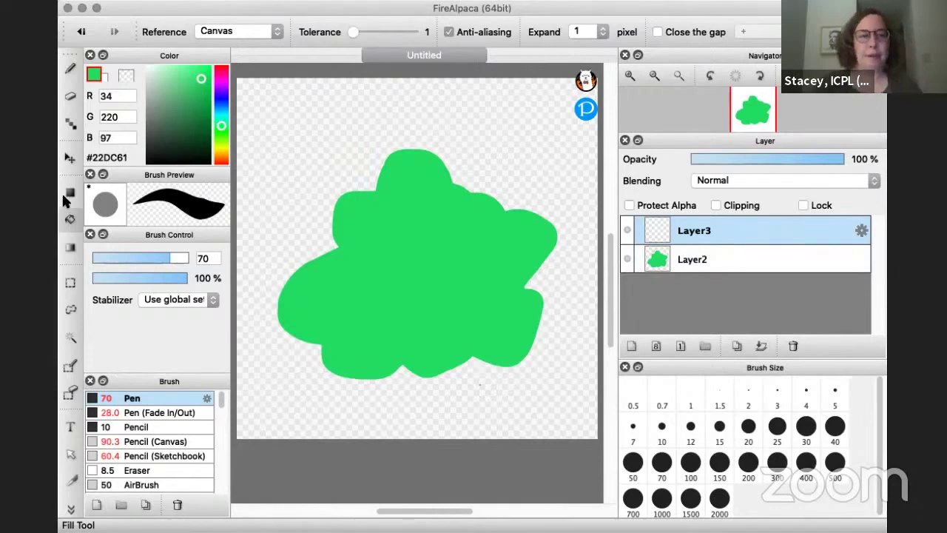
{"action": "left_click", "coordinate": [70, 70]}
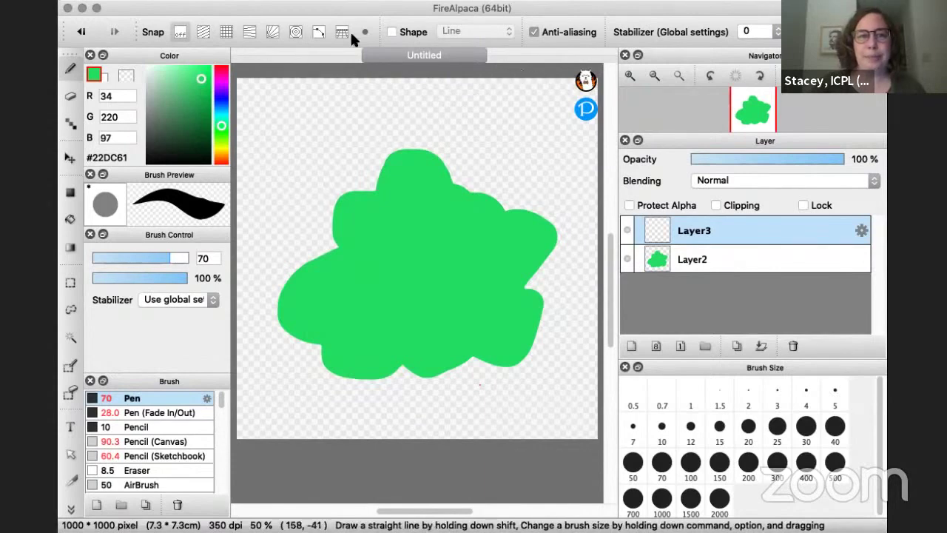
{"action": "left_click", "coordinate": [391, 31]}
{"action": "left_click", "coordinate": [473, 33]}
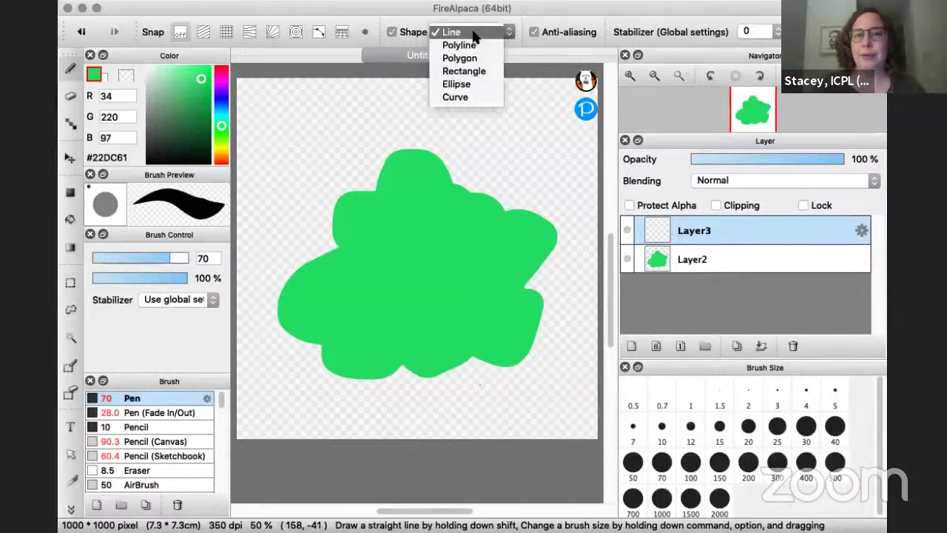
{"action": "left_click", "coordinate": [470, 84]}
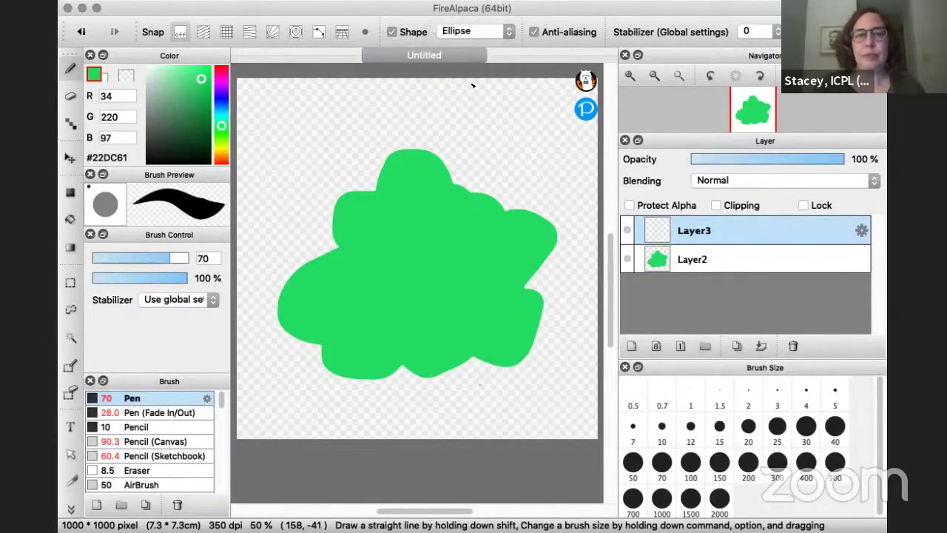
Step: Draw a small magenta ring in #DC22D2 on the blob with the Pen at size 19, as an outlined eye
{"action": "left_click", "coordinate": [222, 86]}
{"action": "left_click", "coordinate": [221, 80]}
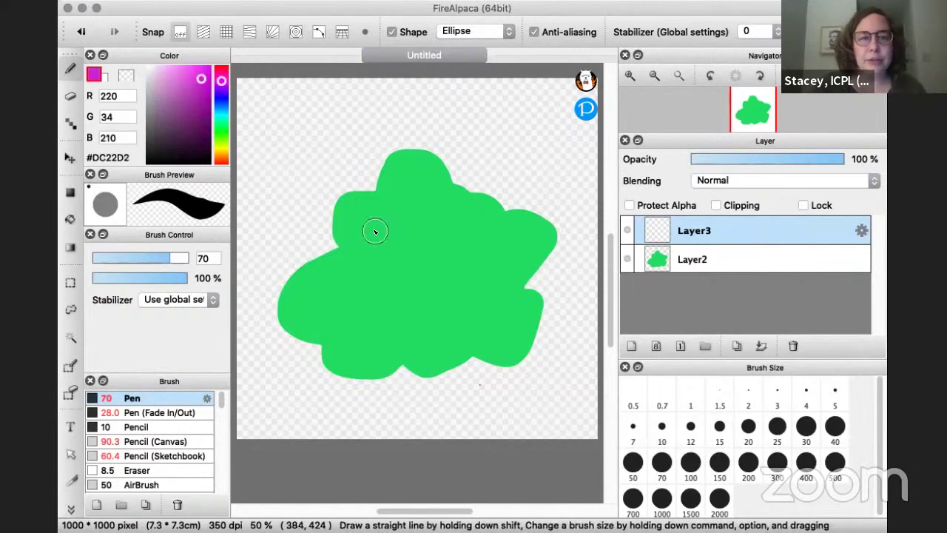
{"action": "left_click_drag", "start_coordinate": [150, 256], "coordinate": [128, 253]}
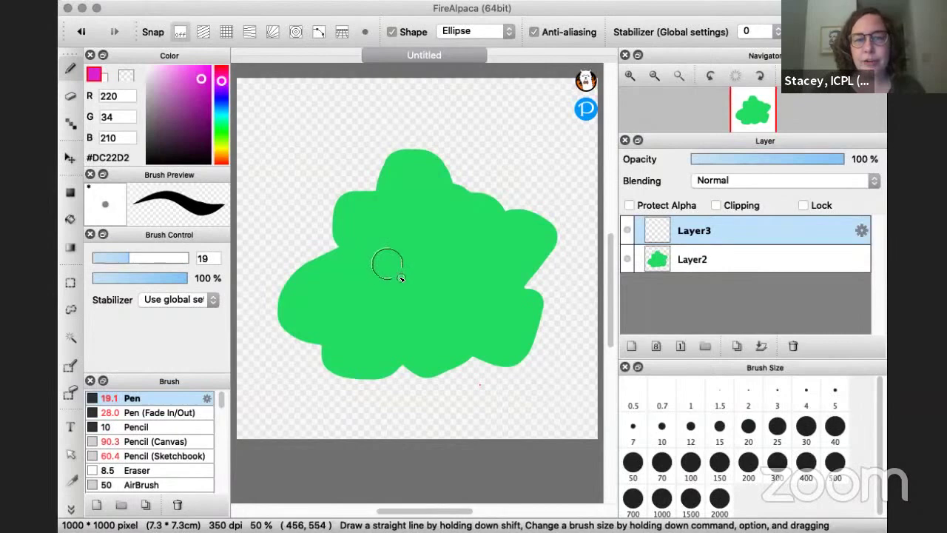
{"action": "left_click_drag", "start_coordinate": [400, 277], "coordinate": [402, 278]}
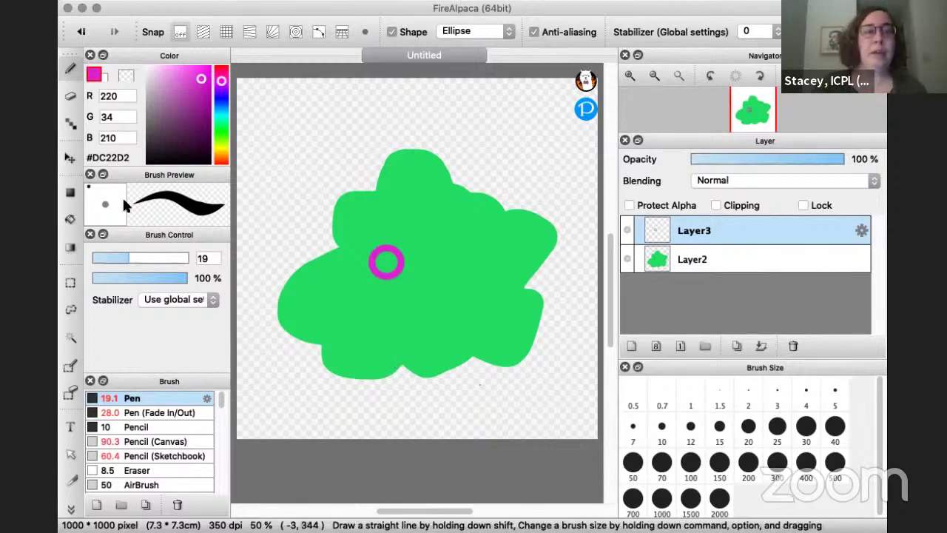
Step: Try a light-blue #52D1FF filled rectangle of about 50 × 54 pixels beside the magenta ring, and undo it
{"action": "left_click", "coordinate": [70, 196]}
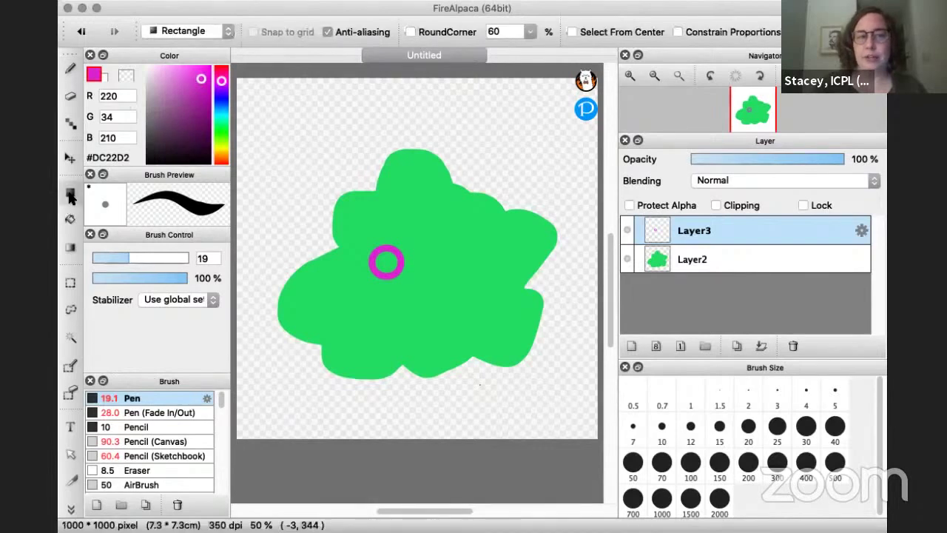
{"action": "left_click", "coordinate": [221, 110]}
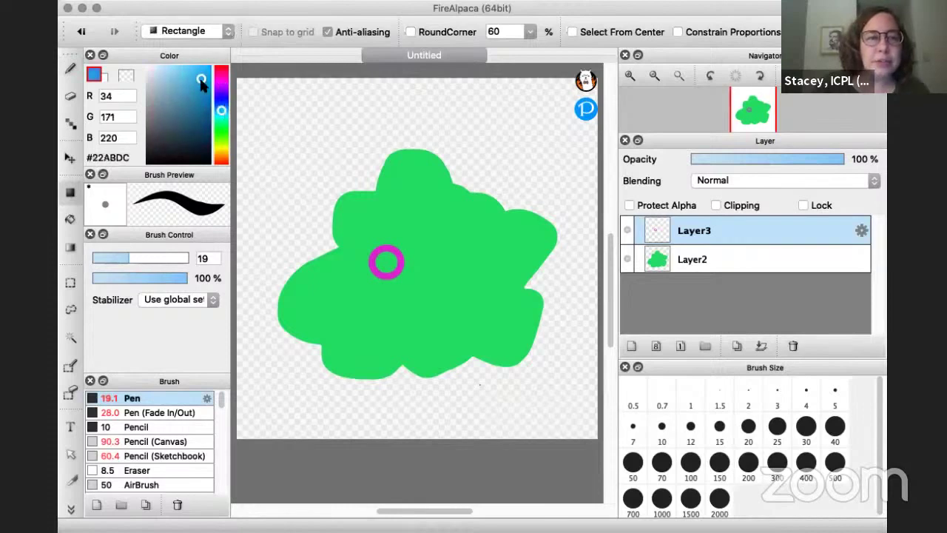
{"action": "left_click_drag", "start_coordinate": [202, 85], "coordinate": [188, 59]}
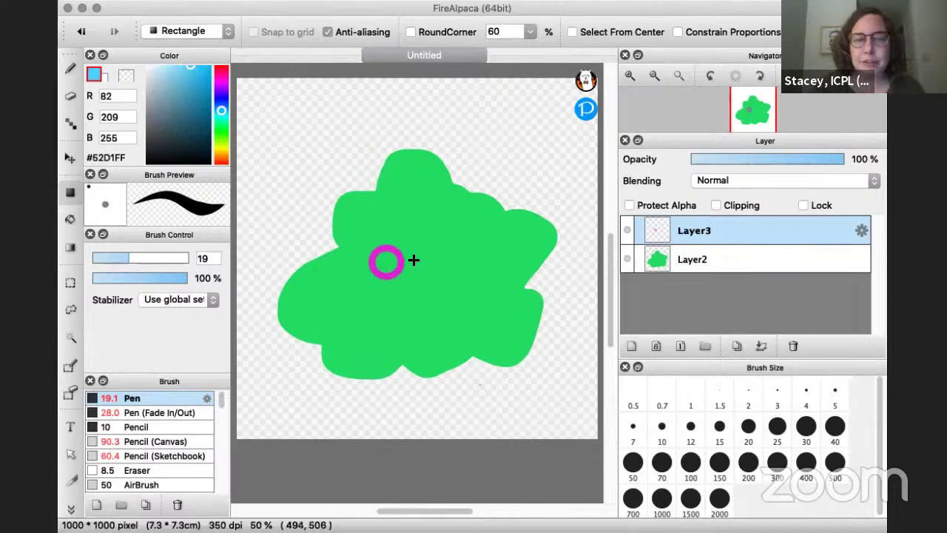
{"action": "left_click_drag", "start_coordinate": [413, 260], "coordinate": [431, 279]}
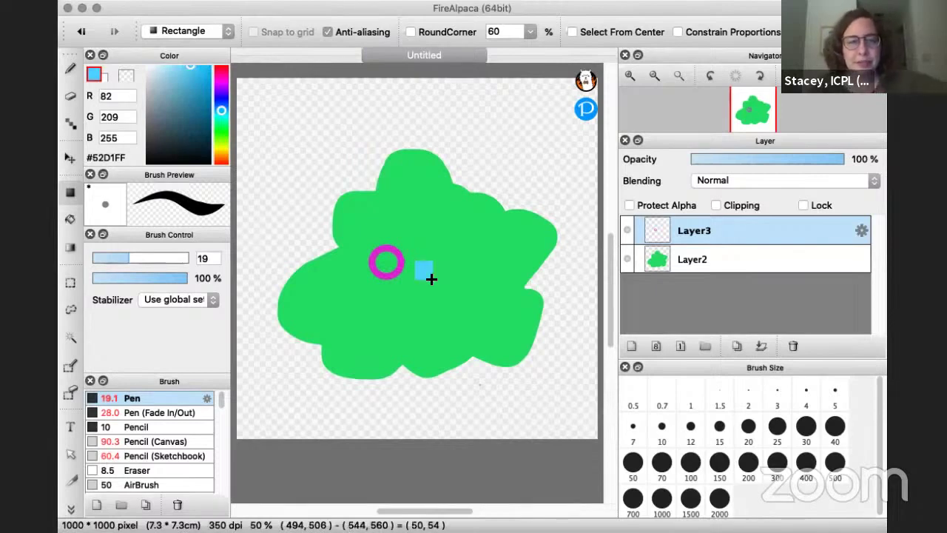
{"action": "key", "text": "ctrl+z"}
Step: Draw a solid cyan #11FFF3 circle to the right of the magenta ring using the Fill Tool's Ellipse shape
{"action": "left_click", "coordinate": [204, 31]}
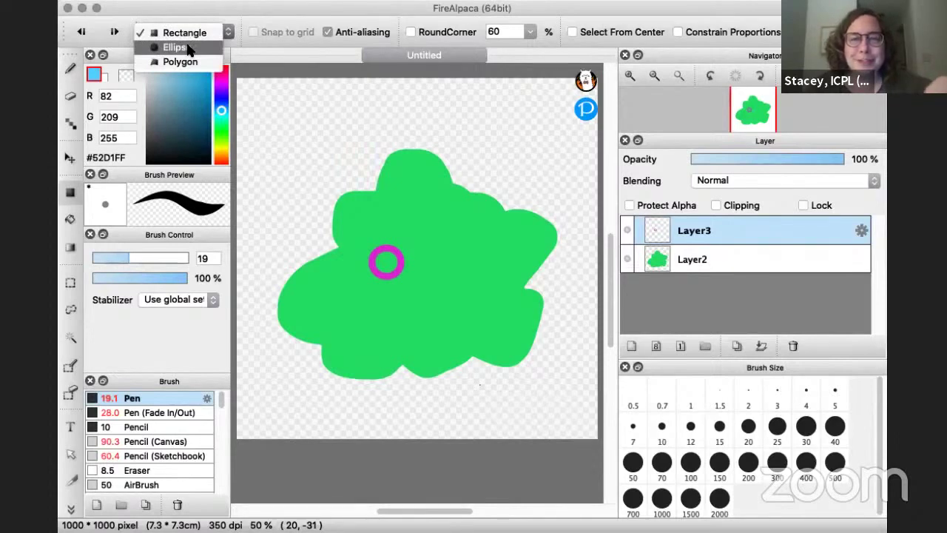
{"action": "left_click", "coordinate": [188, 49]}
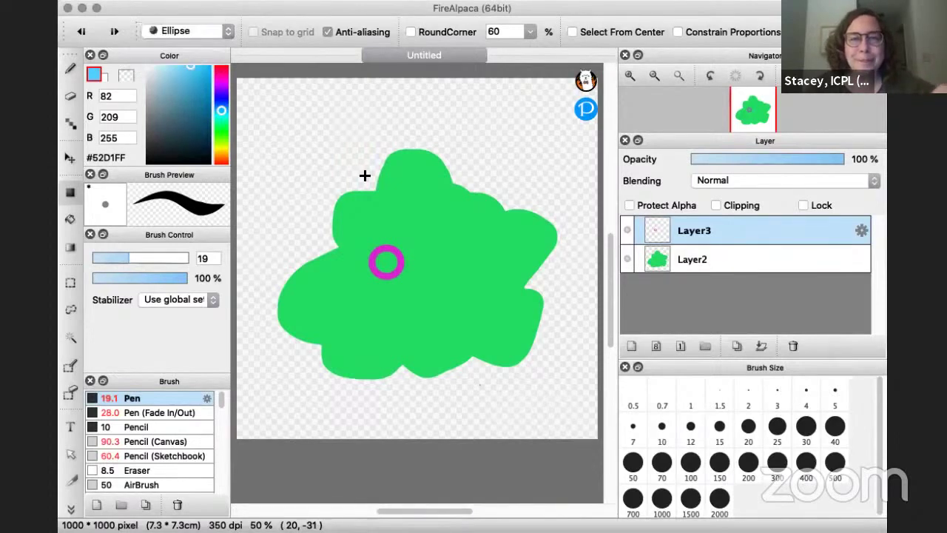
{"action": "left_click", "coordinate": [220, 109]}
{"action": "left_click", "coordinate": [220, 115]}
{"action": "left_click", "coordinate": [202, 67]}
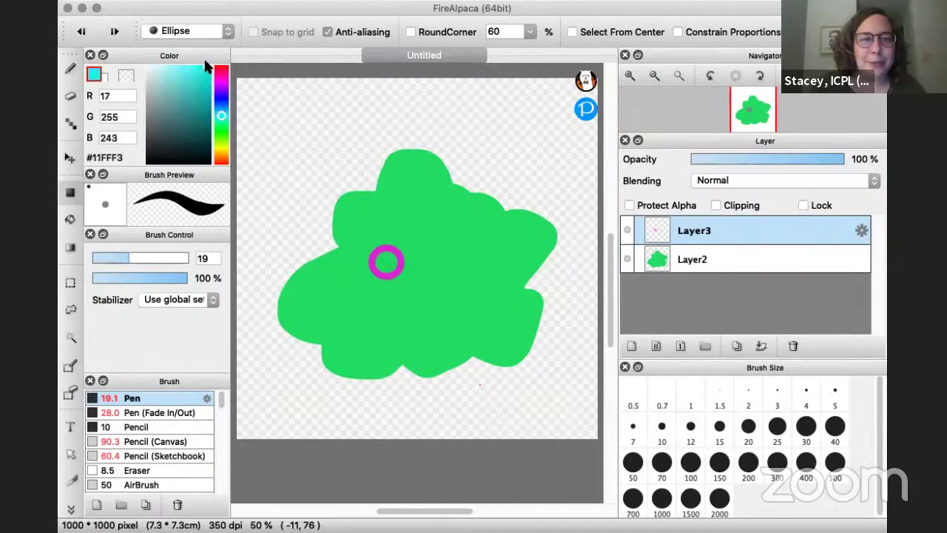
{"action": "left_click_drag", "start_coordinate": [433, 250], "coordinate": [462, 276]}
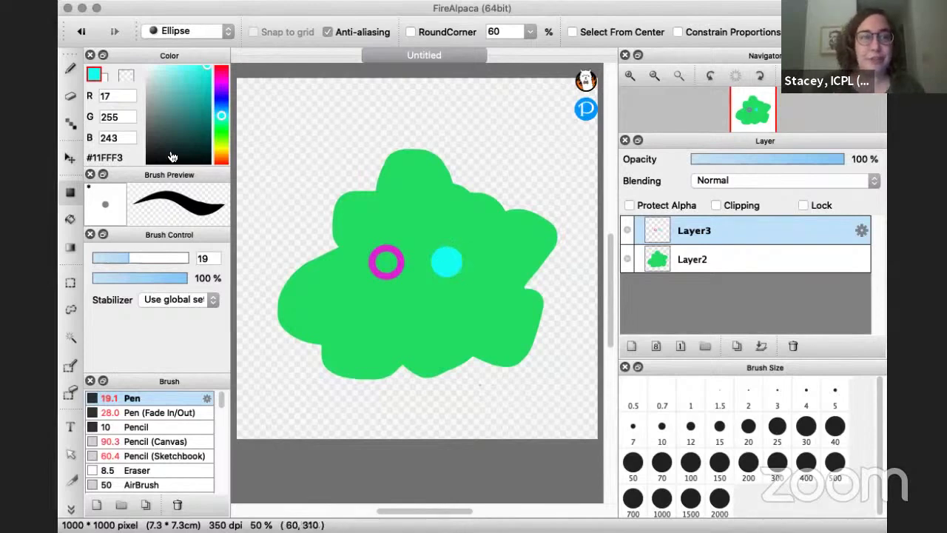
Step: Draw solid black #000000 circle pupils inside the cyan circle and the magenta ring using the Fill Tool's Ellipse shape
{"action": "left_click", "coordinate": [71, 70]}
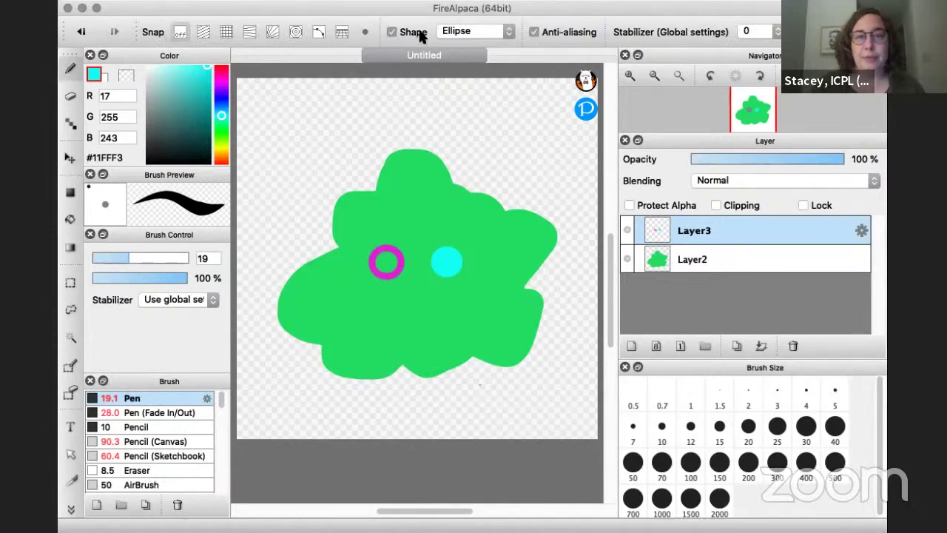
{"action": "left_click", "coordinate": [70, 193]}
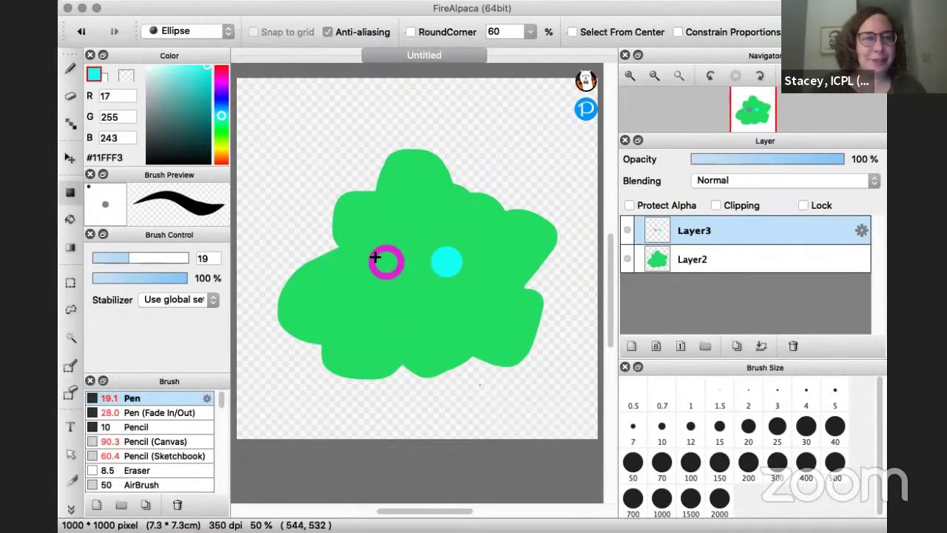
{"action": "left_click_drag", "start_coordinate": [194, 160], "coordinate": [209, 164]}
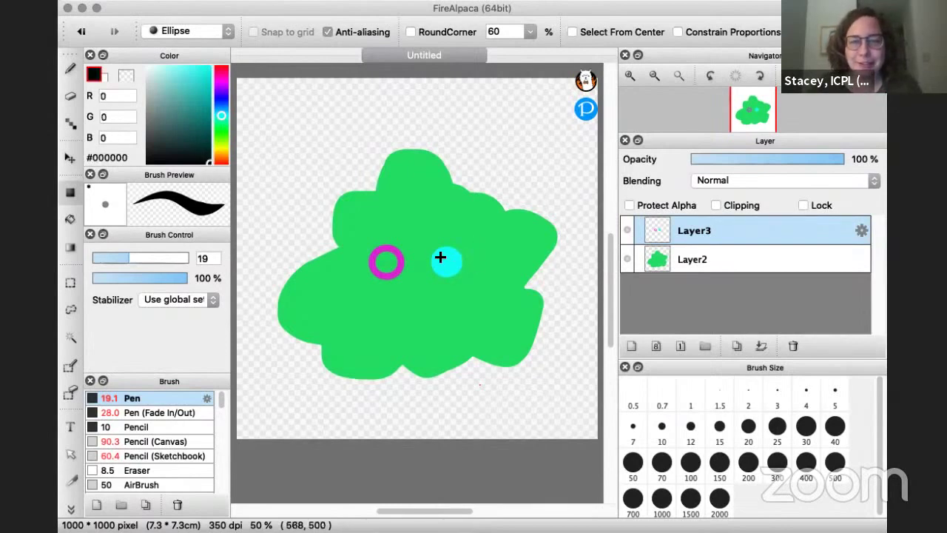
{"action": "left_click_drag", "start_coordinate": [438, 253], "coordinate": [455, 271]}
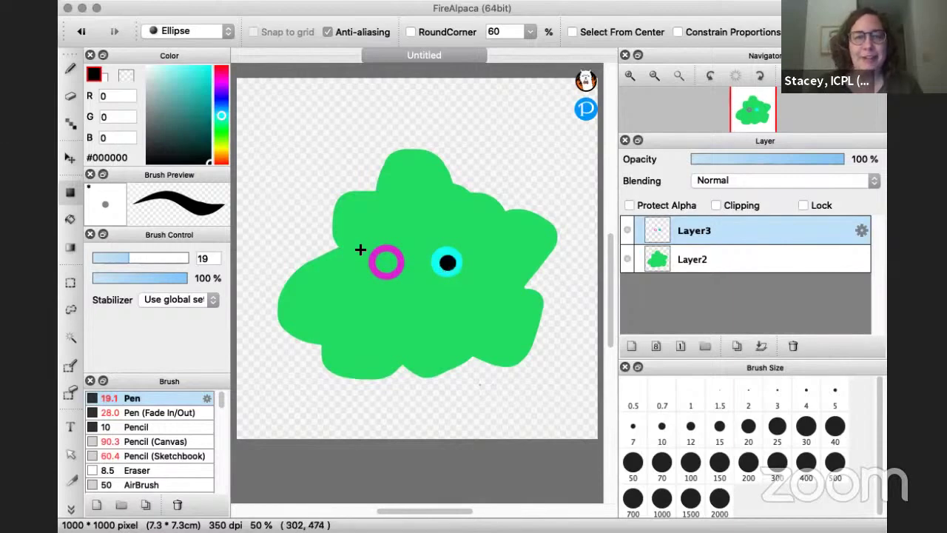
{"action": "left_click_drag", "start_coordinate": [377, 253], "coordinate": [395, 269]}
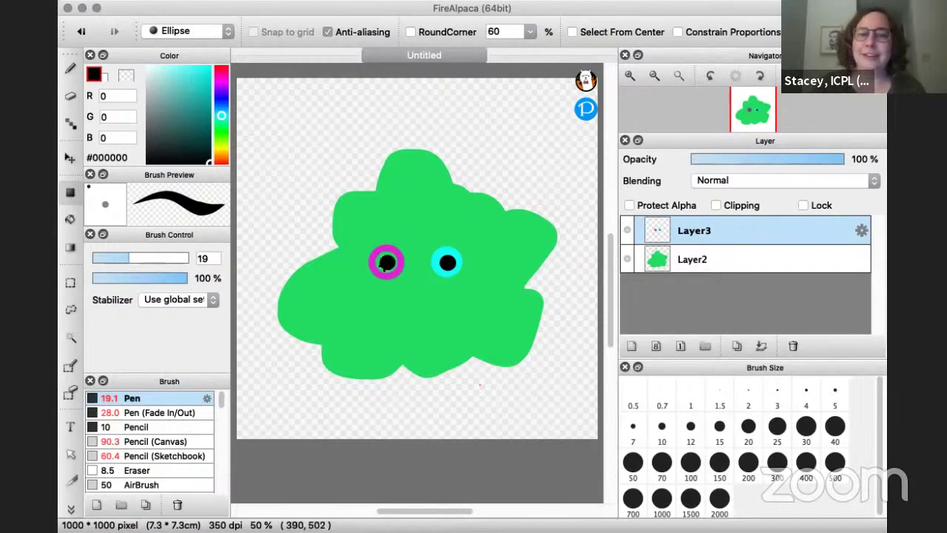
Step: Move both eyes on Layer3 slightly up and to the right with the Move tool
{"action": "left_click", "coordinate": [68, 158]}
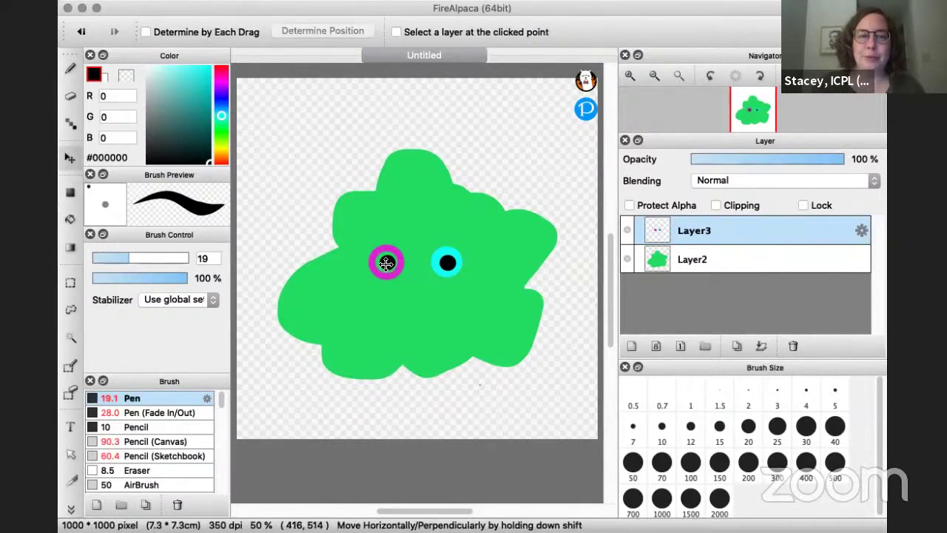
{"action": "left_click_drag", "start_coordinate": [384, 262], "coordinate": [390, 255]}
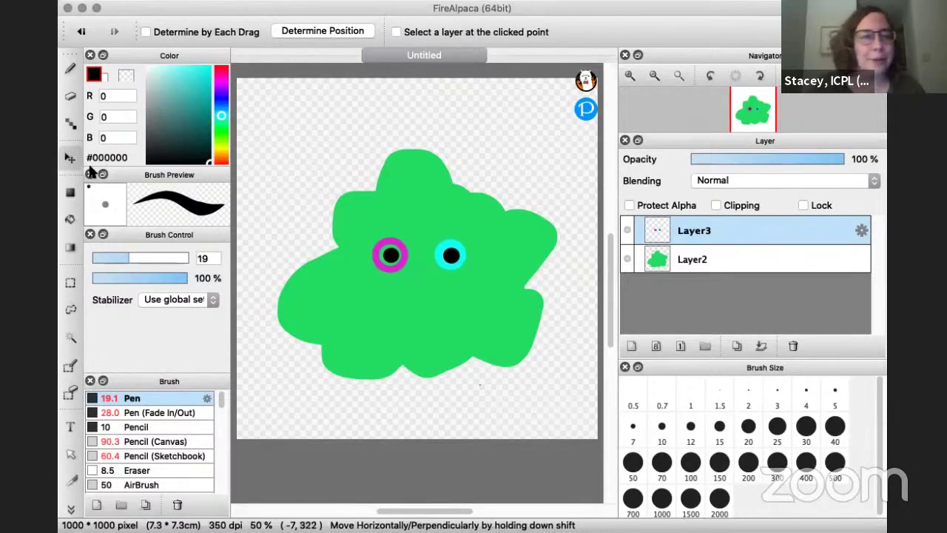
Step: Select the magenta eye's black pupil with the Magic Wand, nudge it left to centre it in the ring, and deselect
{"action": "left_click", "coordinate": [69, 337]}
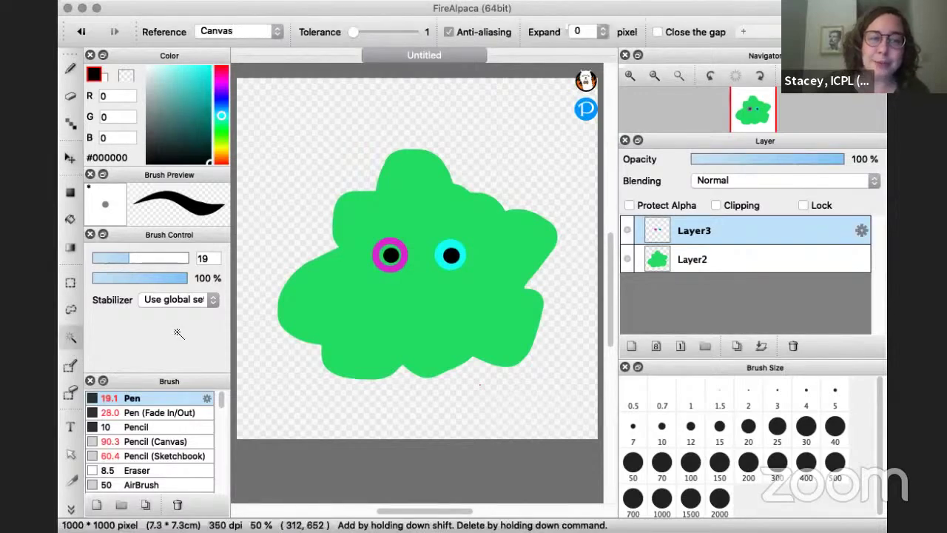
{"action": "left_click", "coordinate": [400, 258]}
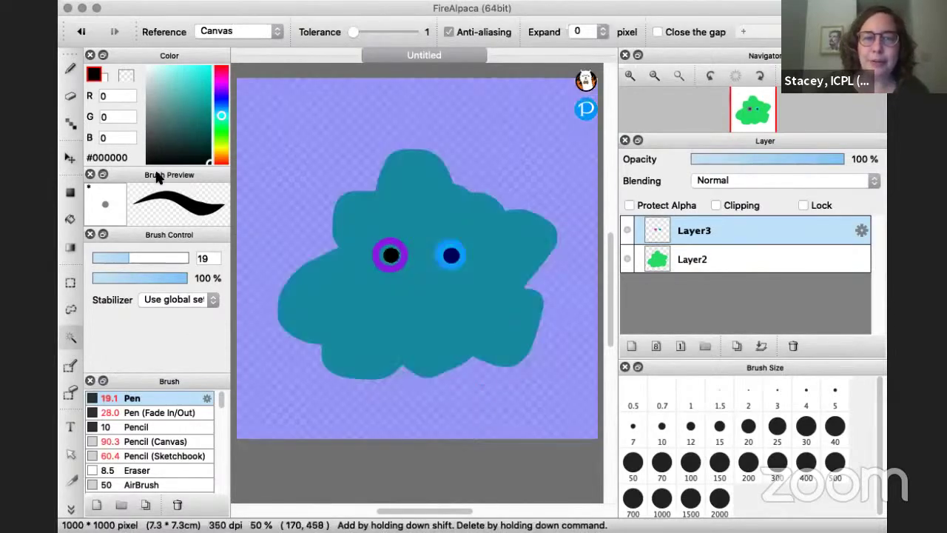
{"action": "left_click", "coordinate": [68, 160]}
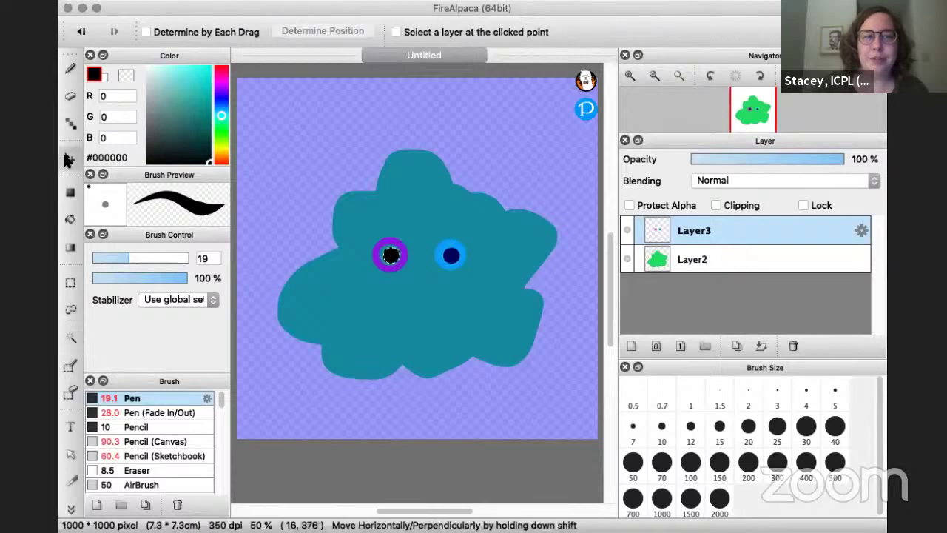
{"action": "left_click_drag", "start_coordinate": [390, 260], "coordinate": [389, 255]}
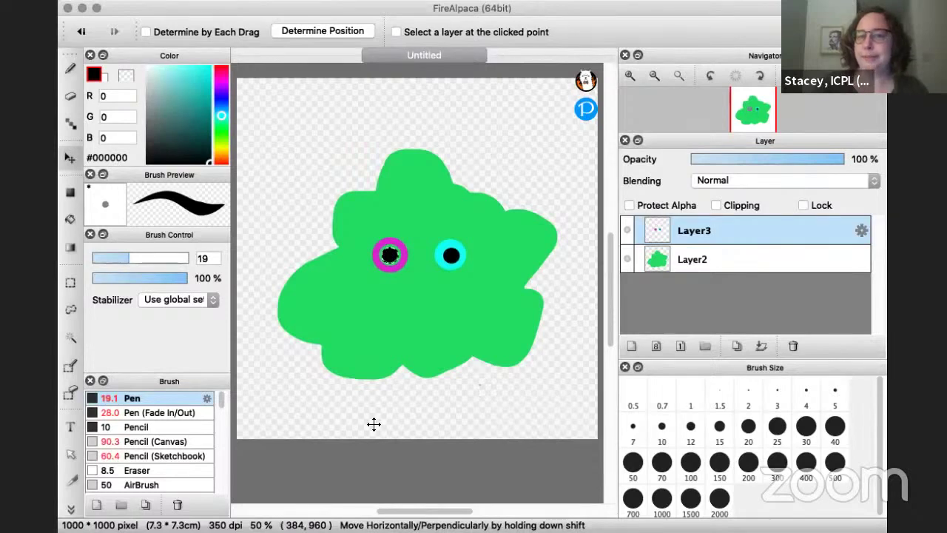
{"action": "key", "text": "super+a"}
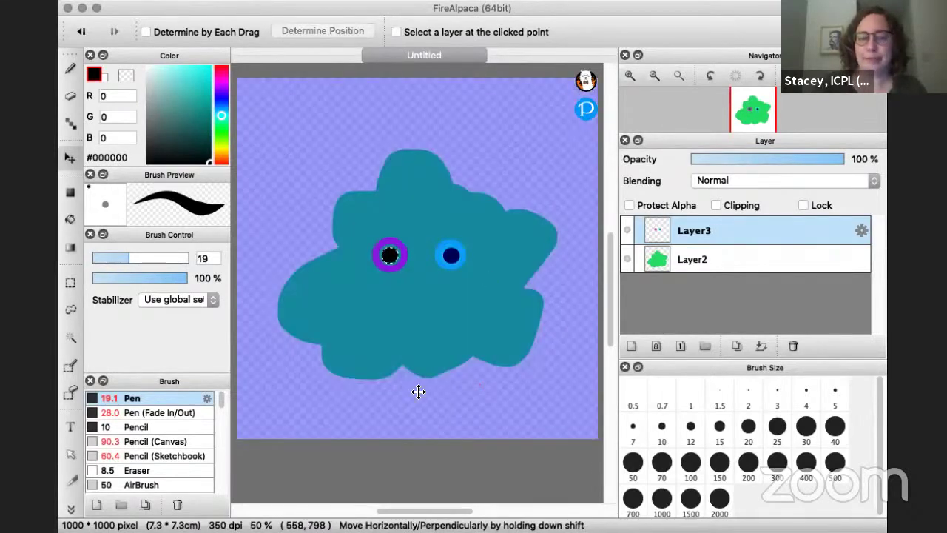
{"action": "key", "text": "super+d"}
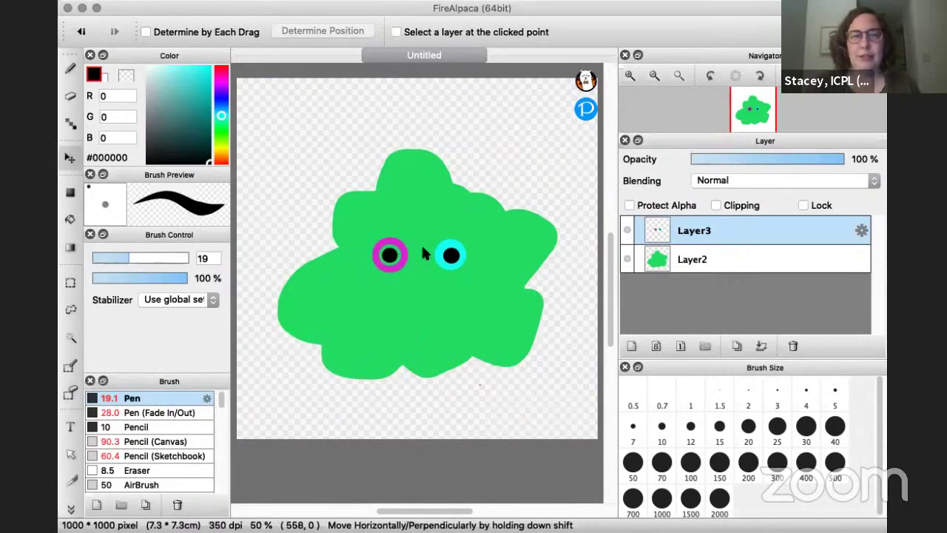
{"action": "left_click", "coordinate": [481, 0]}
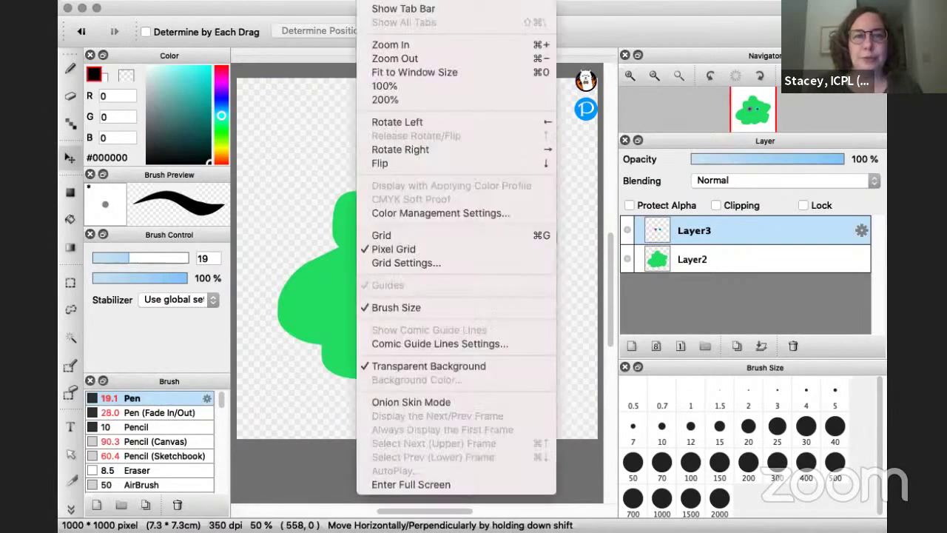
{"action": "mouse_move", "coordinate": [329, 0]}
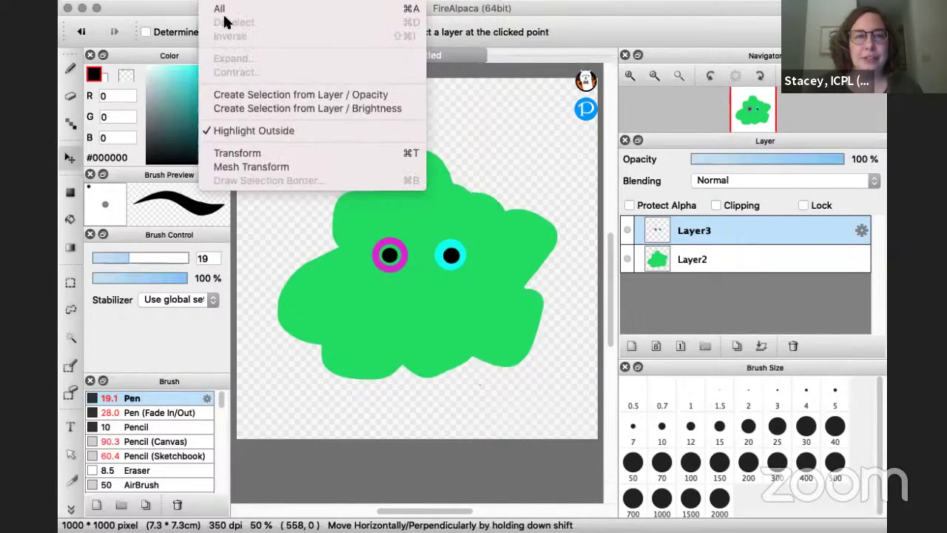
{"action": "left_click", "coordinate": [224, 11]}
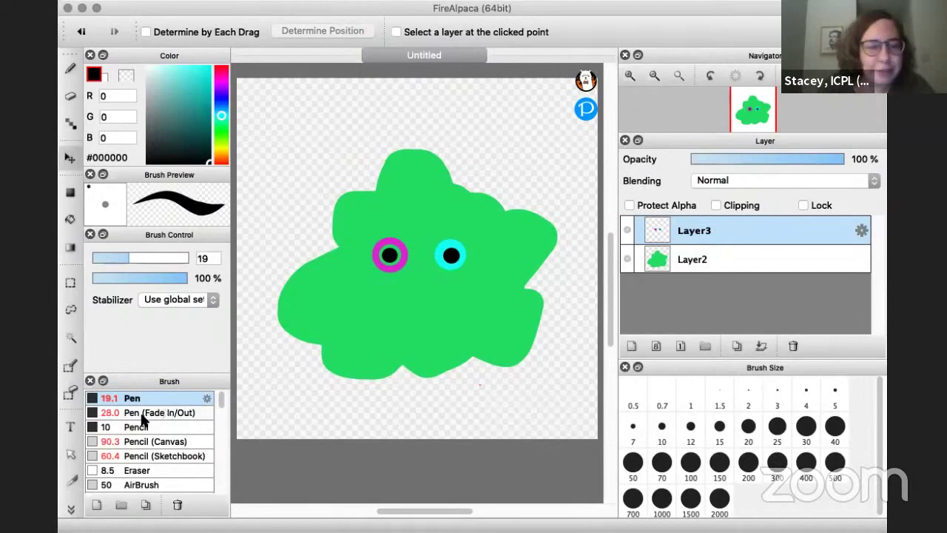
Step: Add a small white #FFFFFF highlight dot to each black pupil with the Pen at size 14.6
{"action": "left_click", "coordinate": [71, 68]}
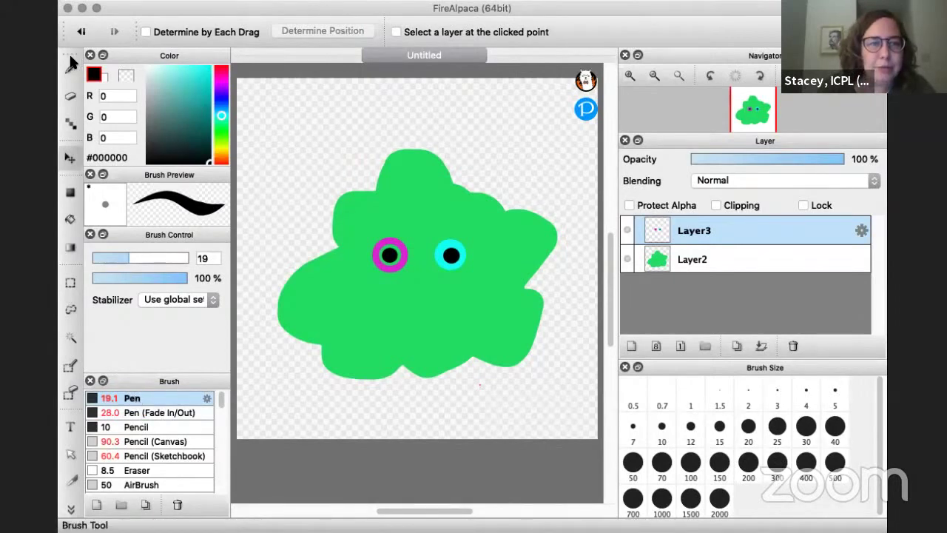
{"action": "left_click_drag", "start_coordinate": [206, 157], "coordinate": [136, 59]}
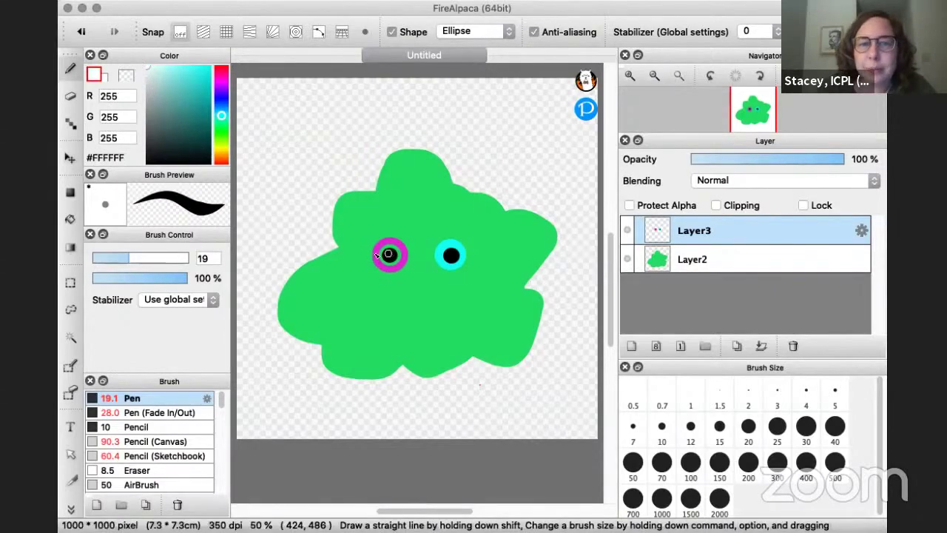
{"action": "left_click_drag", "start_coordinate": [139, 256], "coordinate": [123, 255]}
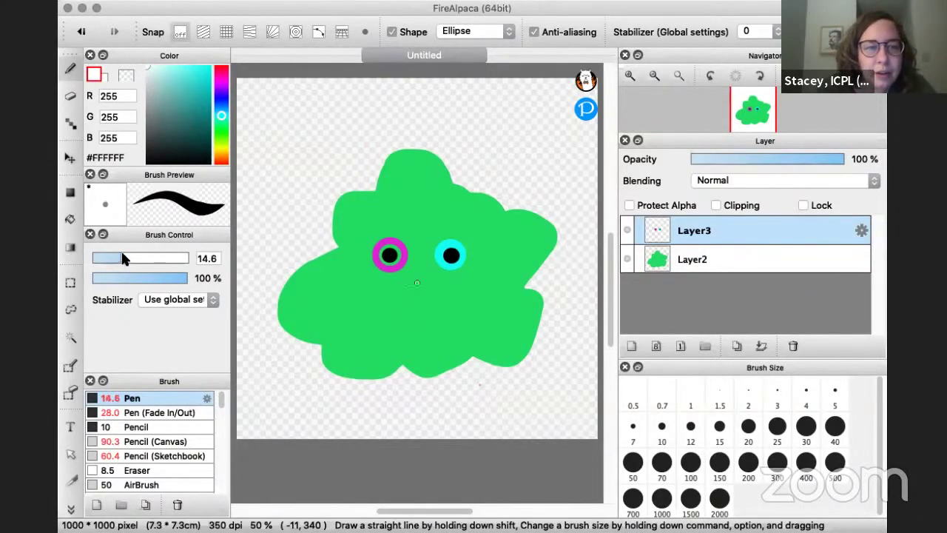
{"action": "left_click", "coordinate": [386, 253]}
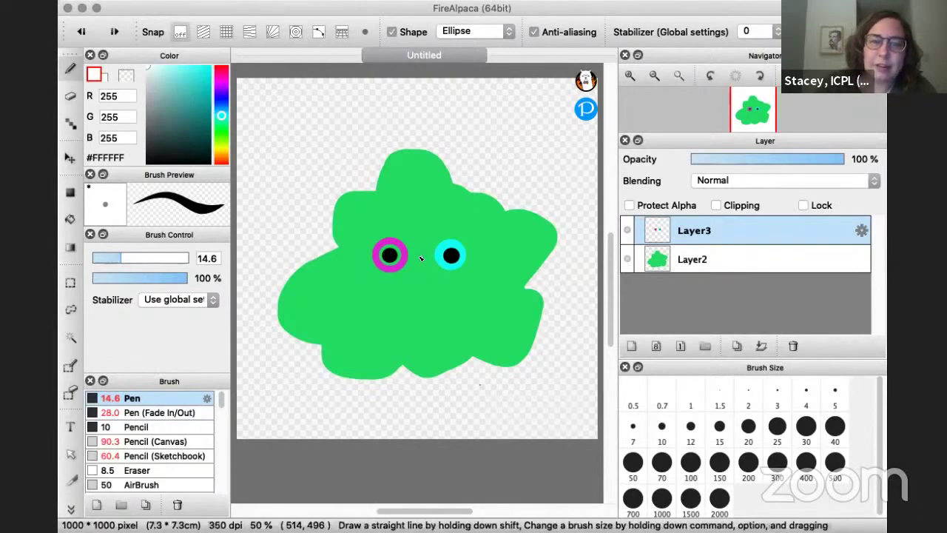
{"action": "left_click", "coordinate": [389, 256]}
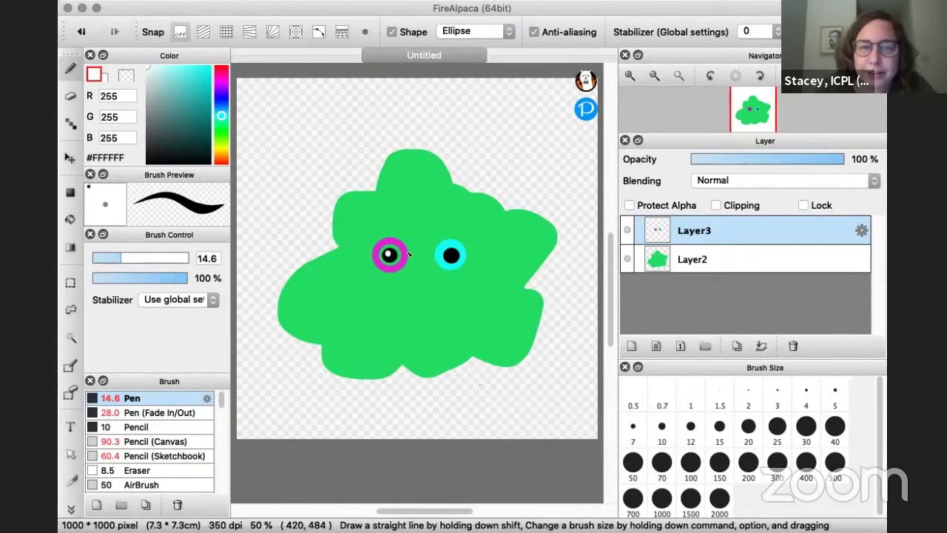
{"action": "left_click", "coordinate": [448, 253]}
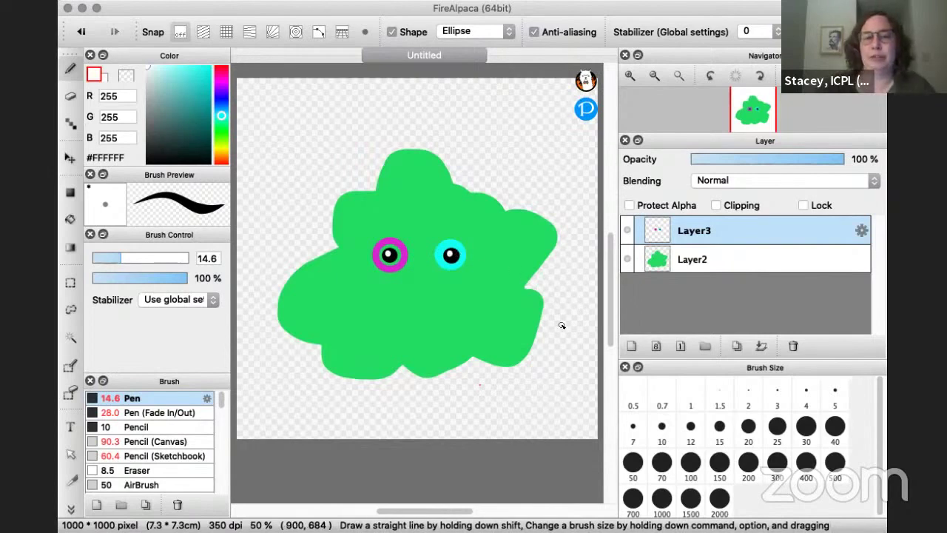
Step: Add a new layer and reorder the stack so the eyes' Layer3 sits above it
{"action": "left_click", "coordinate": [632, 348]}
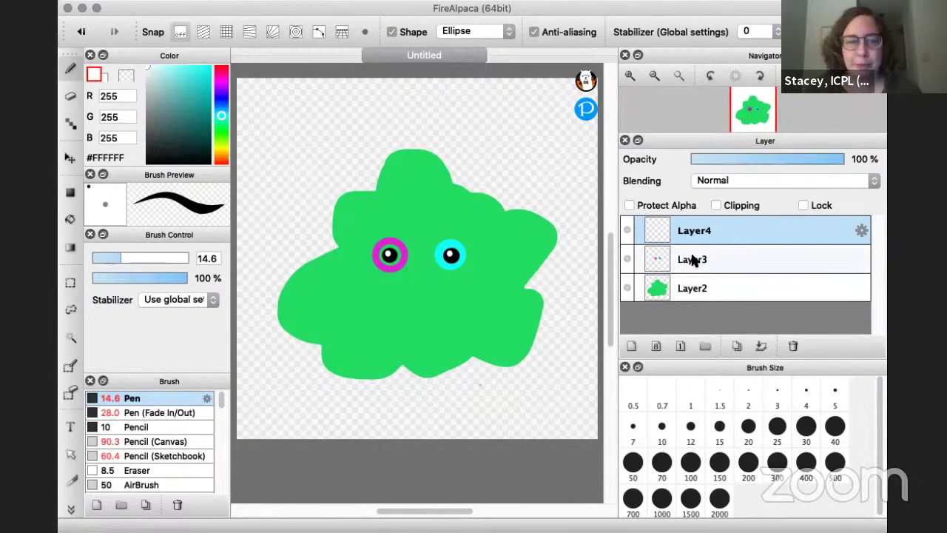
{"action": "left_click_drag", "start_coordinate": [691, 259], "coordinate": [694, 222]}
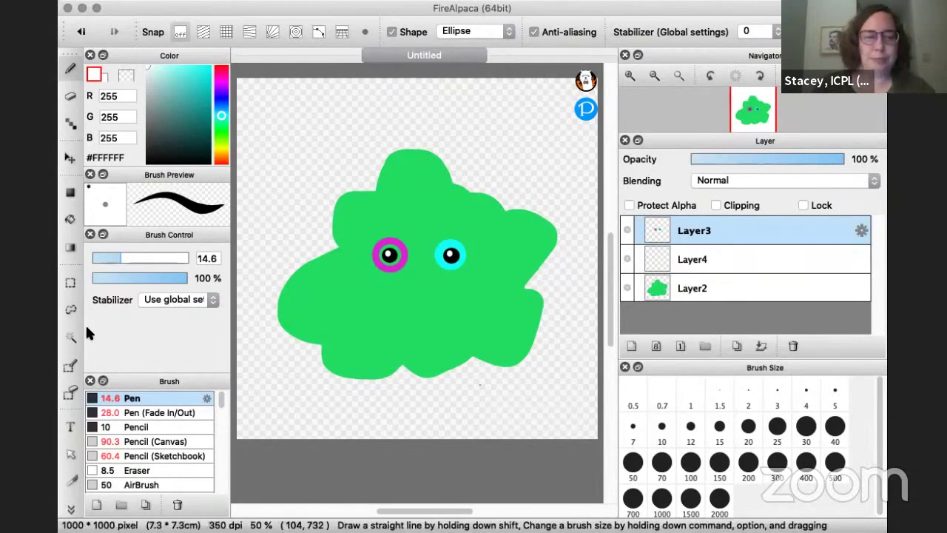
Step: Set Pen (Fade In/Out) to size 14.6 in light green #6BEF4F, try a flat ellipse on the blob's lower left, and undo it
{"action": "left_click", "coordinate": [130, 414]}
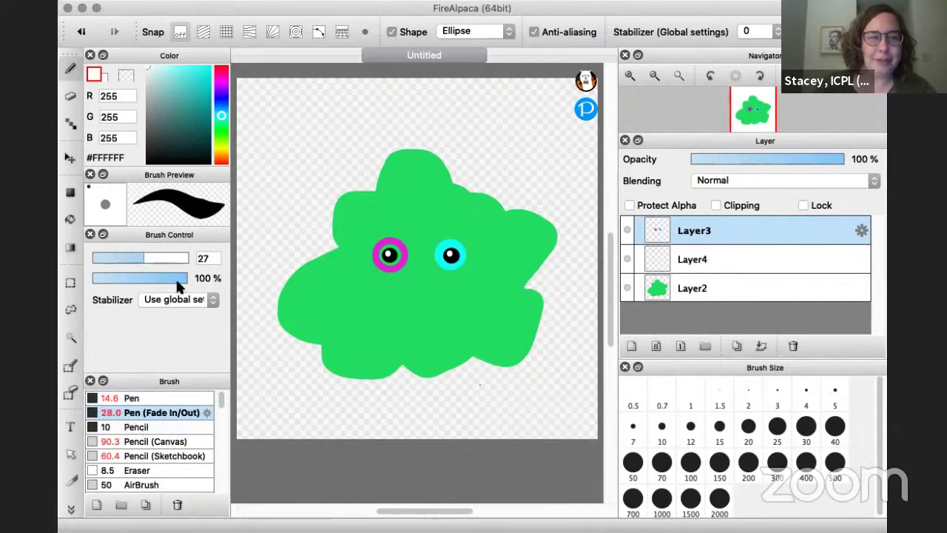
{"action": "left_click", "coordinate": [123, 254]}
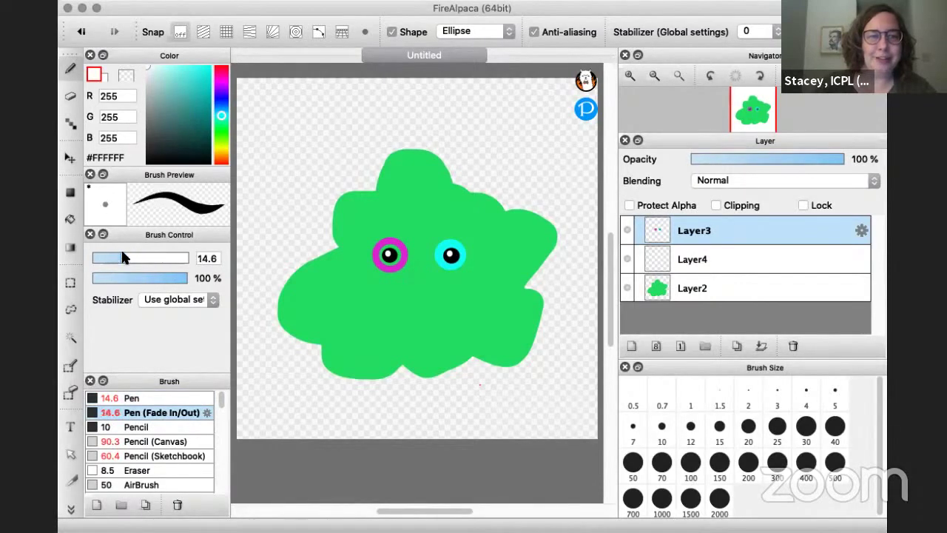
{"action": "left_click", "coordinate": [221, 136]}
{"action": "left_click_drag", "start_coordinate": [180, 72], "coordinate": [190, 71]}
{"action": "left_click_drag", "start_coordinate": [394, 328], "coordinate": [332, 310]}
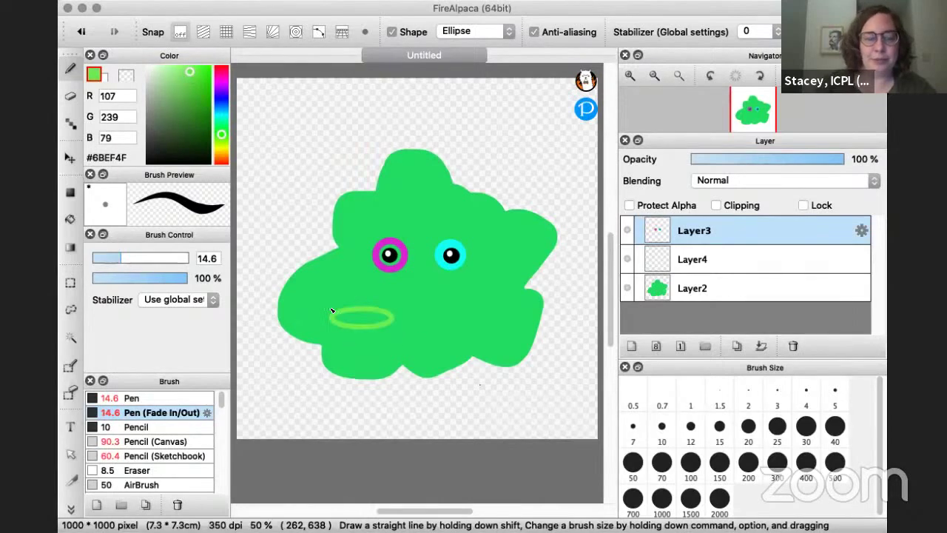
{"action": "key", "text": "super+z"}
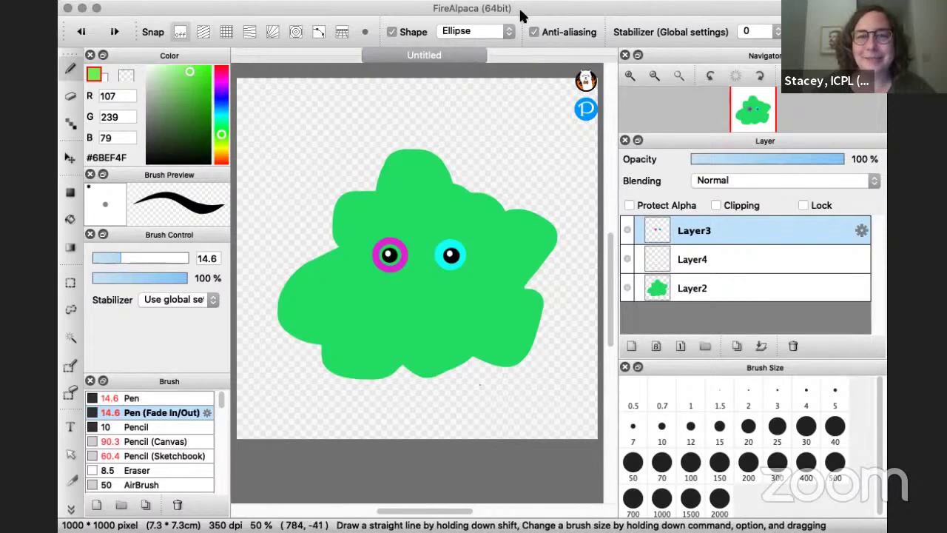
Step: Turn off the brush's Shape option and draw freehand light-green squiggles on the blob's left side and along its top edge
{"action": "left_click", "coordinate": [391, 31]}
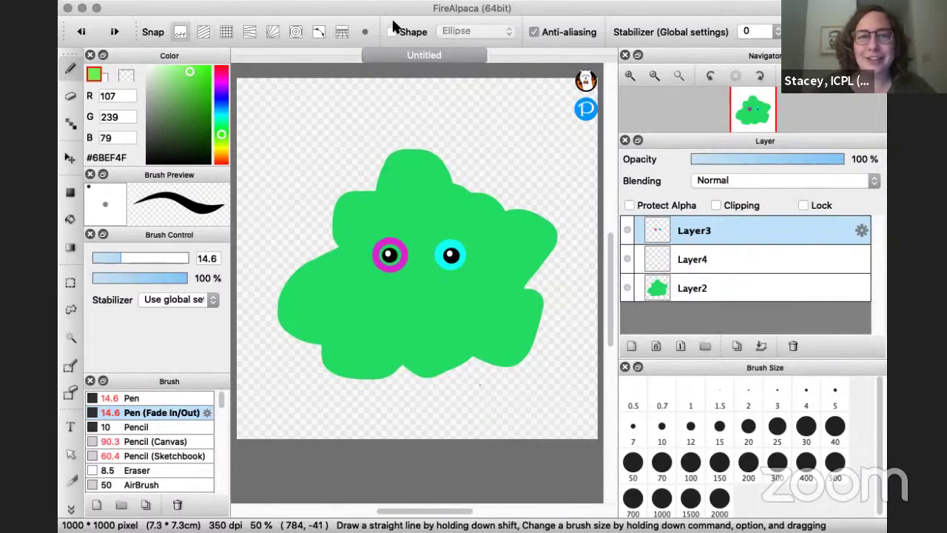
{"action": "mouse_move", "coordinate": [342, 290]}
{"action": "left_mouse_down"}
{"action": "mouse_move", "coordinate": [314, 304]}
{"action": "mouse_move", "coordinate": [351, 315]}
{"action": "mouse_move", "coordinate": [358, 343]}
{"action": "left_mouse_up"}
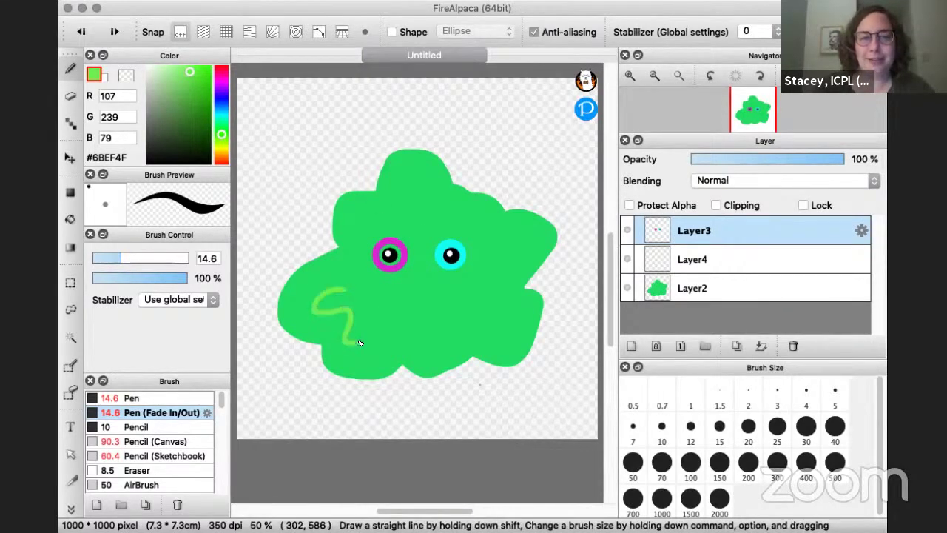
{"action": "mouse_move", "coordinate": [348, 250]}
{"action": "left_mouse_down"}
{"action": "mouse_move", "coordinate": [357, 211]}
{"action": "mouse_move", "coordinate": [383, 206]}
{"action": "left_mouse_up"}
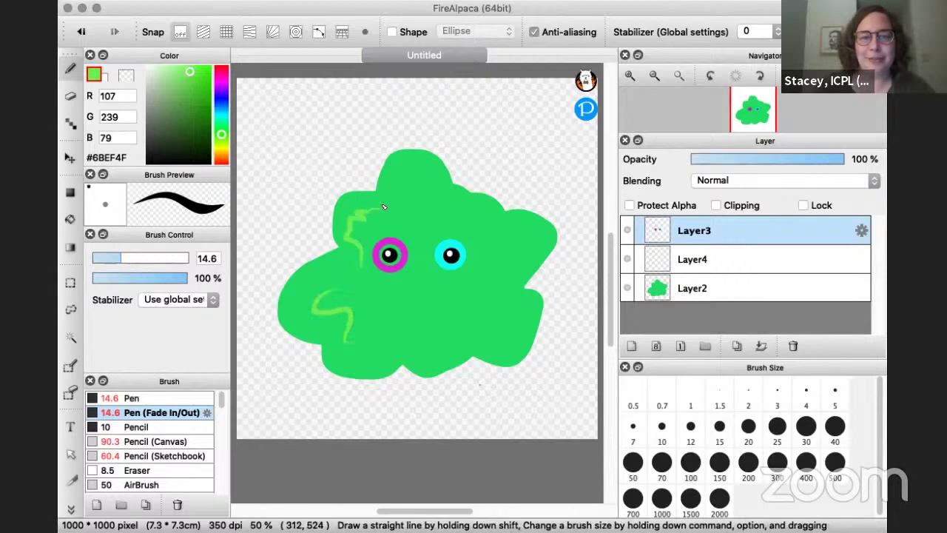
{"action": "mouse_move", "coordinate": [407, 157]}
{"action": "left_mouse_down"}
{"action": "mouse_move", "coordinate": [435, 185]}
{"action": "mouse_move", "coordinate": [462, 166]}
{"action": "mouse_move", "coordinate": [503, 197]}
{"action": "mouse_move", "coordinate": [457, 217]}
{"action": "mouse_move", "coordinate": [461, 189]}
{"action": "mouse_move", "coordinate": [494, 176]}
{"action": "mouse_move", "coordinate": [510, 159]}
{"action": "left_mouse_up"}
{"action": "left_click_drag", "start_coordinate": [393, 159], "coordinate": [379, 145]}
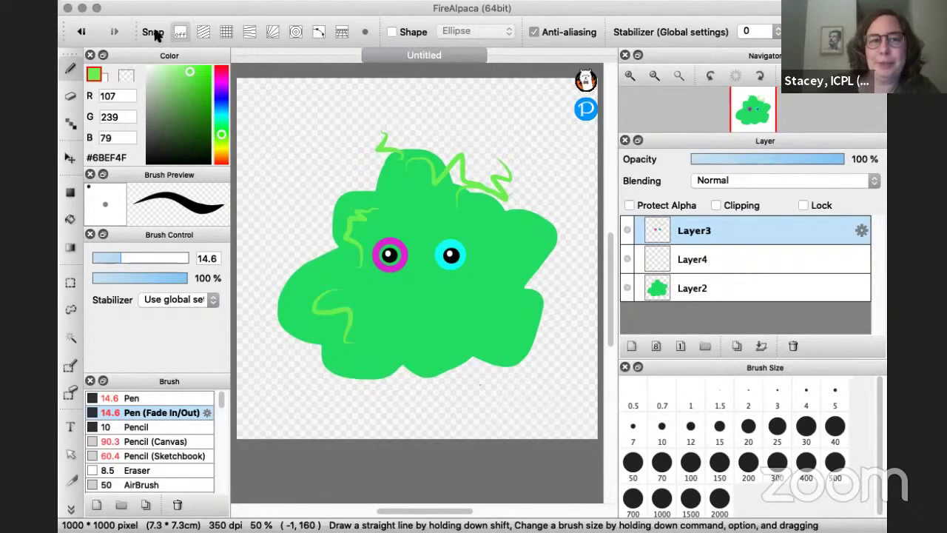
Step: Switch to the Pen at size 14.6, enable parallel snap, and set its guide lines rising gently from lower left to upper right
{"action": "left_click", "coordinate": [126, 399]}
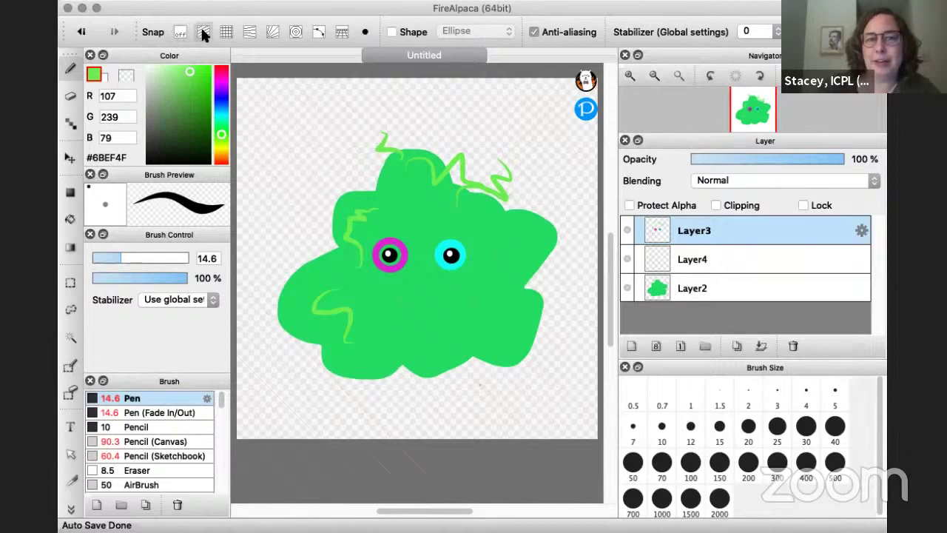
{"action": "left_click", "coordinate": [202, 30]}
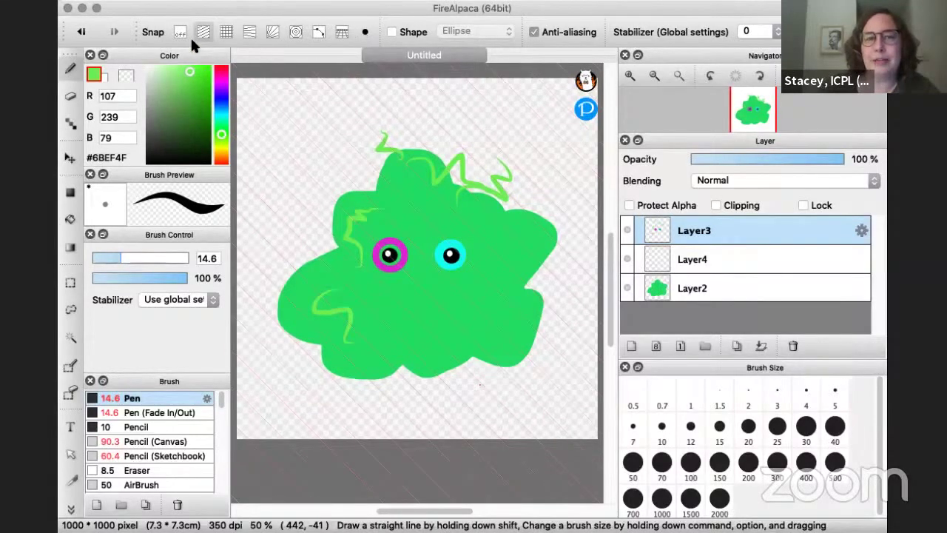
{"action": "left_click", "coordinate": [365, 34]}
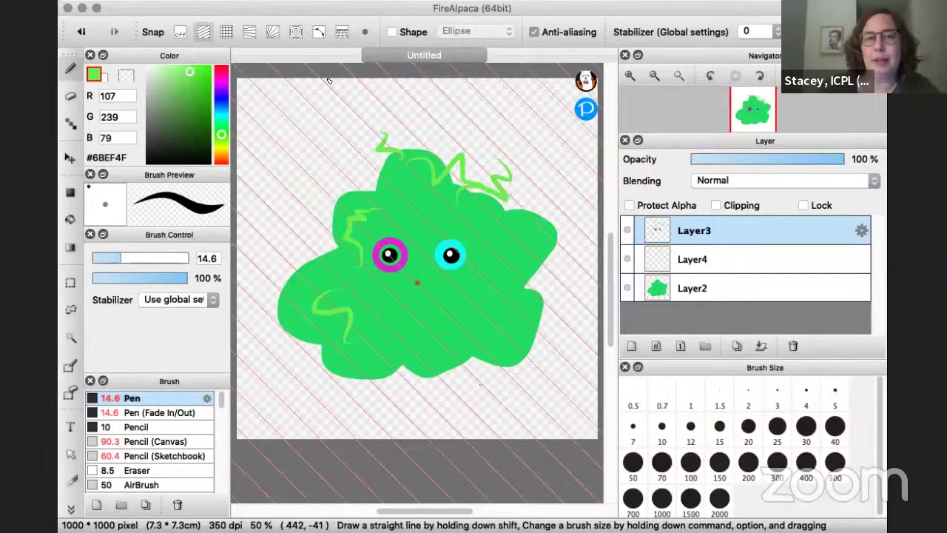
{"action": "left_click_drag", "start_coordinate": [294, 271], "coordinate": [326, 331]}
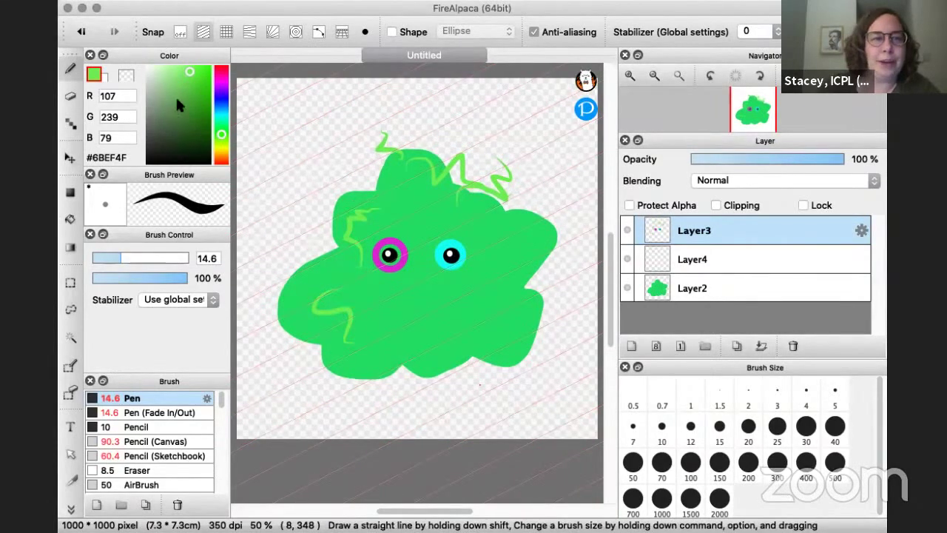
Step: Draw three parallel yellow #D9EF4F lines across the blob's lower right half with parallel snap, undoing the extra fourth line
{"action": "left_click_drag", "start_coordinate": [221, 113], "coordinate": [202, 149]}
{"action": "left_click", "coordinate": [220, 146]}
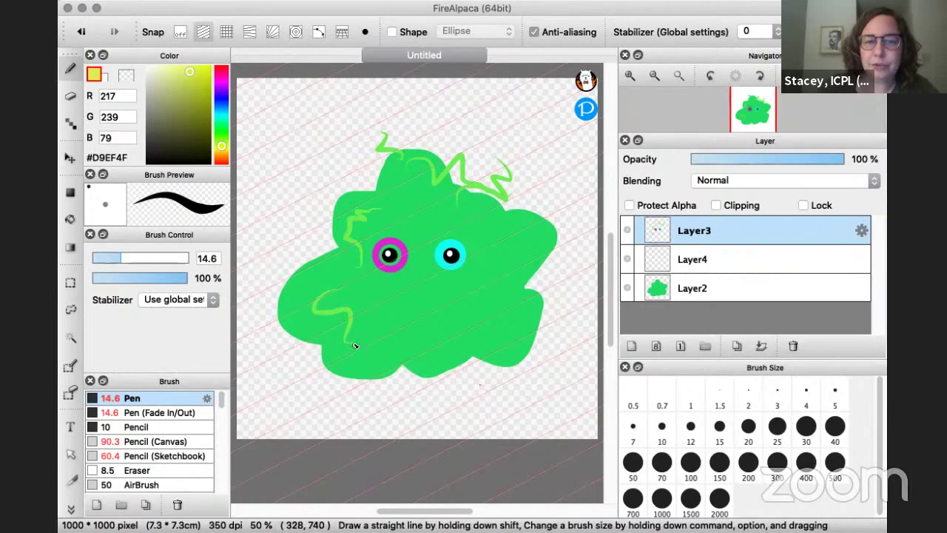
{"action": "left_click_drag", "start_coordinate": [355, 345], "coordinate": [509, 266]}
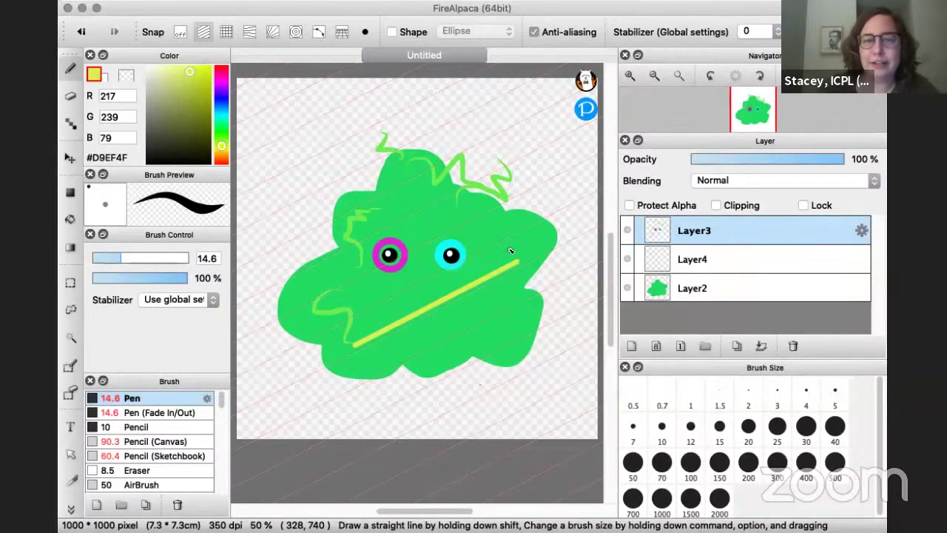
{"action": "left_click_drag", "start_coordinate": [401, 334], "coordinate": [471, 299]}
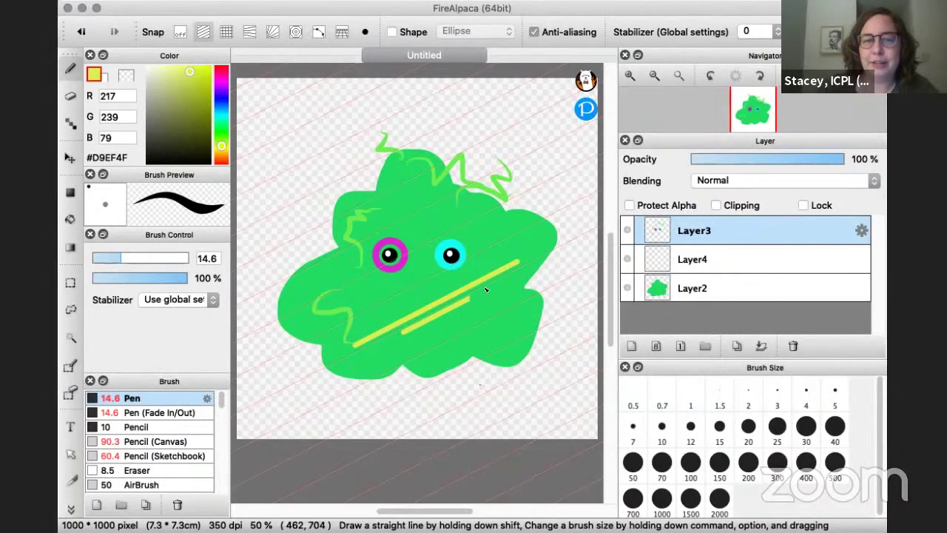
{"action": "left_click_drag", "start_coordinate": [438, 354], "coordinate": [521, 311]}
{"action": "left_click_drag", "start_coordinate": [451, 328], "coordinate": [530, 286]}
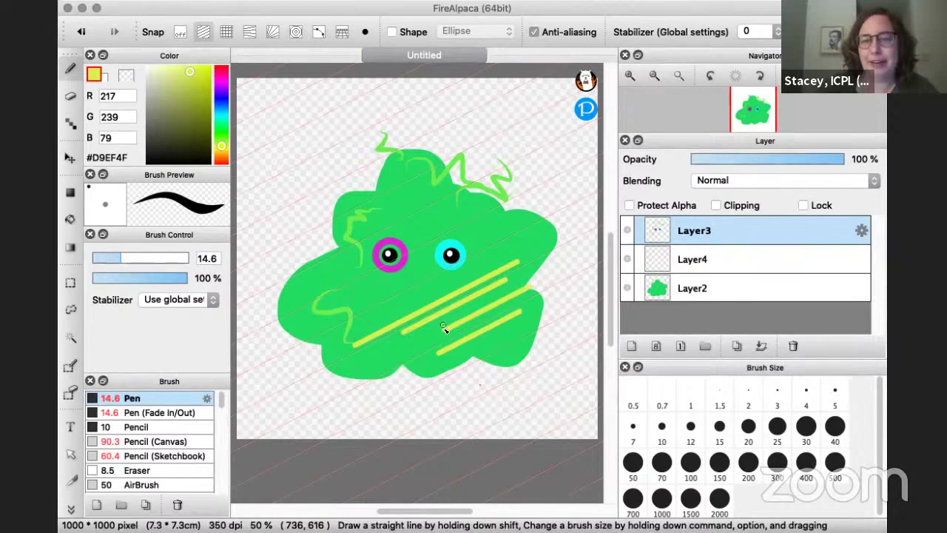
{"action": "key", "text": "super+z"}
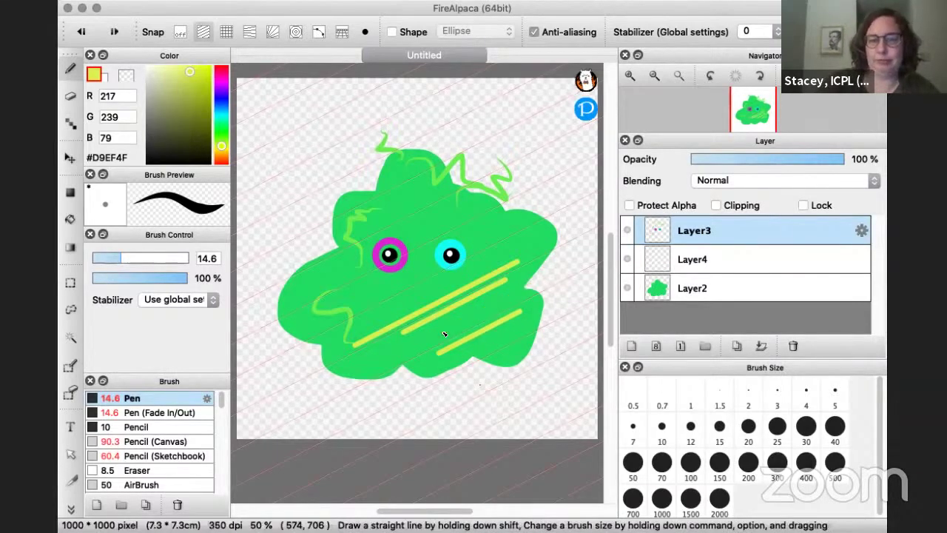
Step: Try crisscross snap with horizontal and vertical yellow lines across the blob's left half and middle, and undo them
{"action": "left_click", "coordinate": [227, 33]}
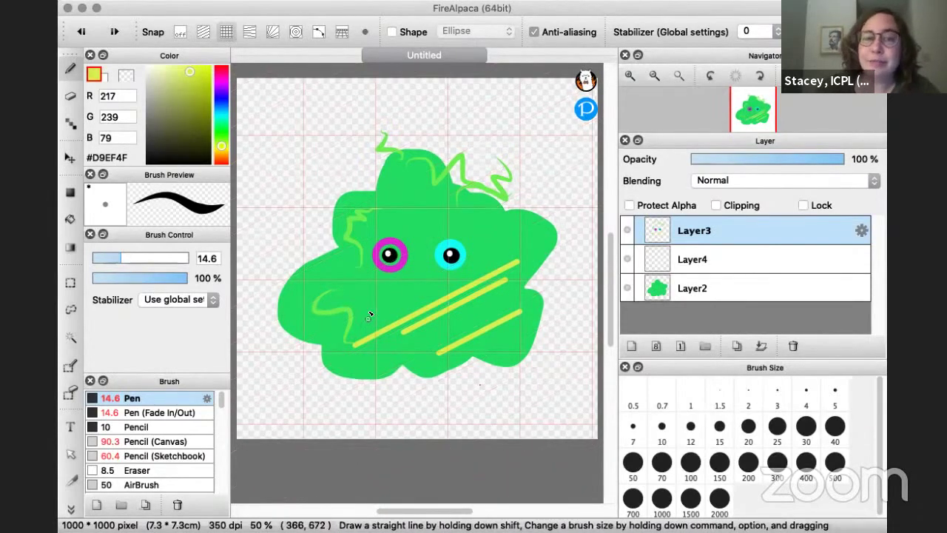
{"action": "left_click_drag", "start_coordinate": [380, 290], "coordinate": [381, 344]}
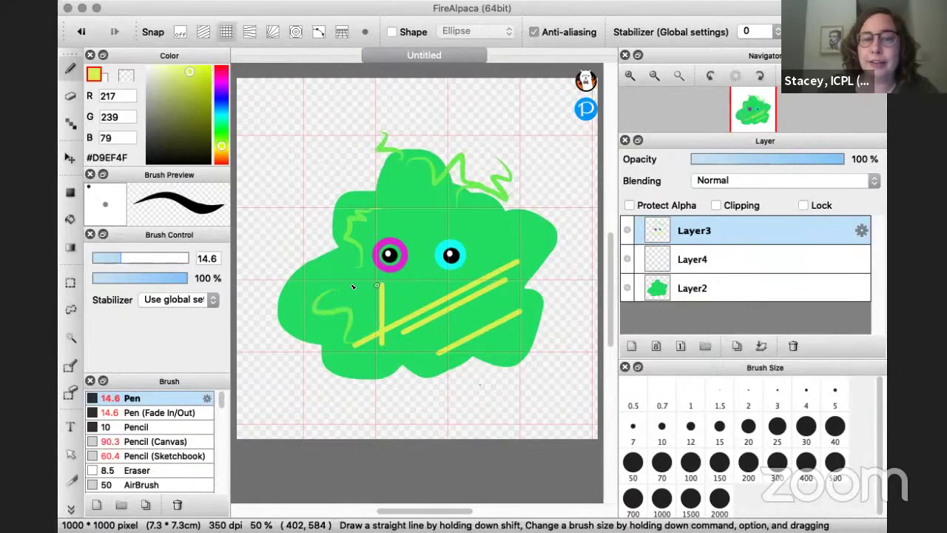
{"action": "left_click_drag", "start_coordinate": [353, 286], "coordinate": [311, 284]}
{"action": "left_click_drag", "start_coordinate": [386, 270], "coordinate": [504, 283]}
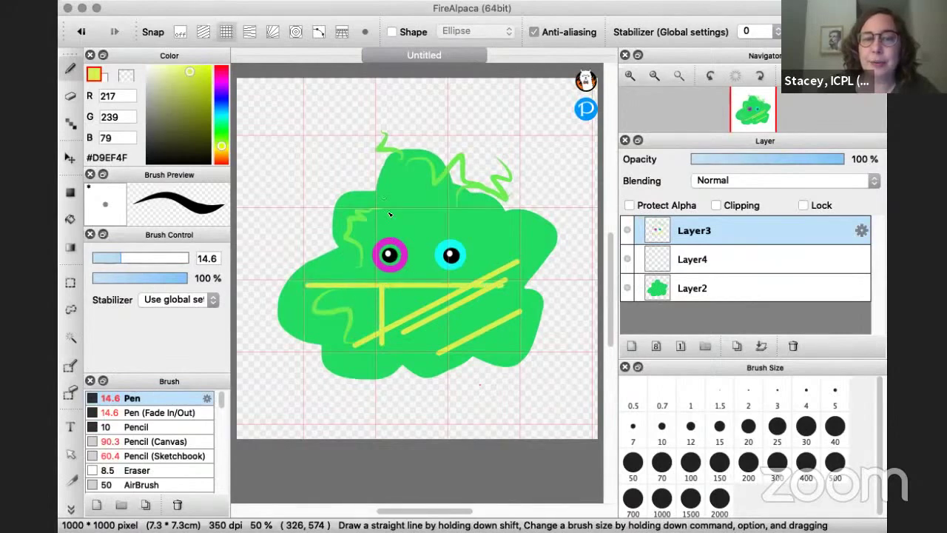
{"action": "left_click_drag", "start_coordinate": [378, 284], "coordinate": [378, 186]}
{"action": "left_click_drag", "start_coordinate": [394, 218], "coordinate": [355, 327]}
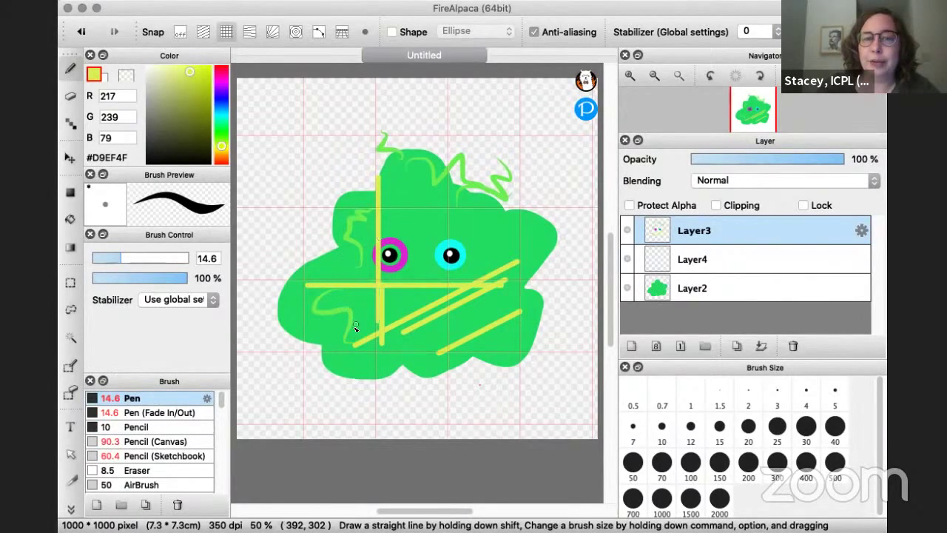
{"action": "key", "text": "super+z"}
{"action": "key", "text": "super+z"}
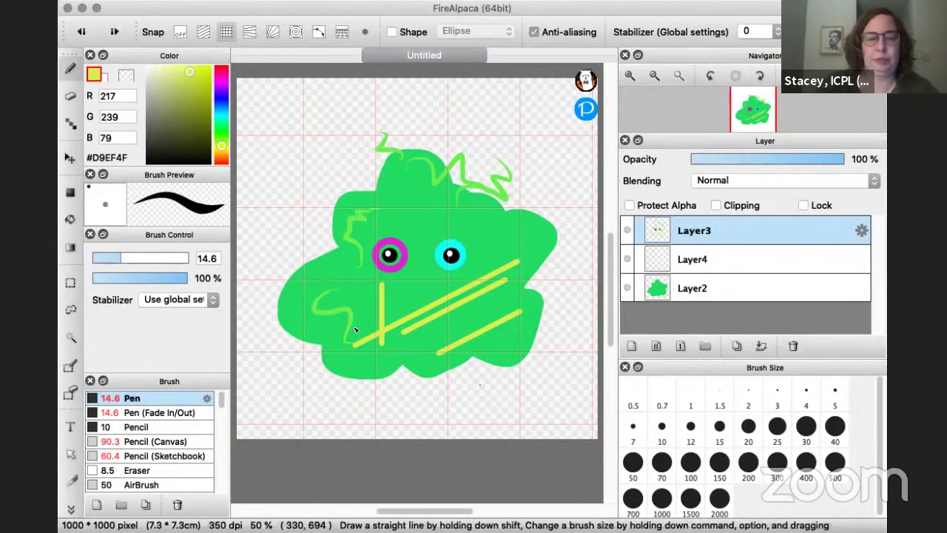
{"action": "key", "text": "super+z"}
Step: Enable vanishing point snap and define its guide lines so they converge just below the blob
{"action": "left_click", "coordinate": [248, 32]}
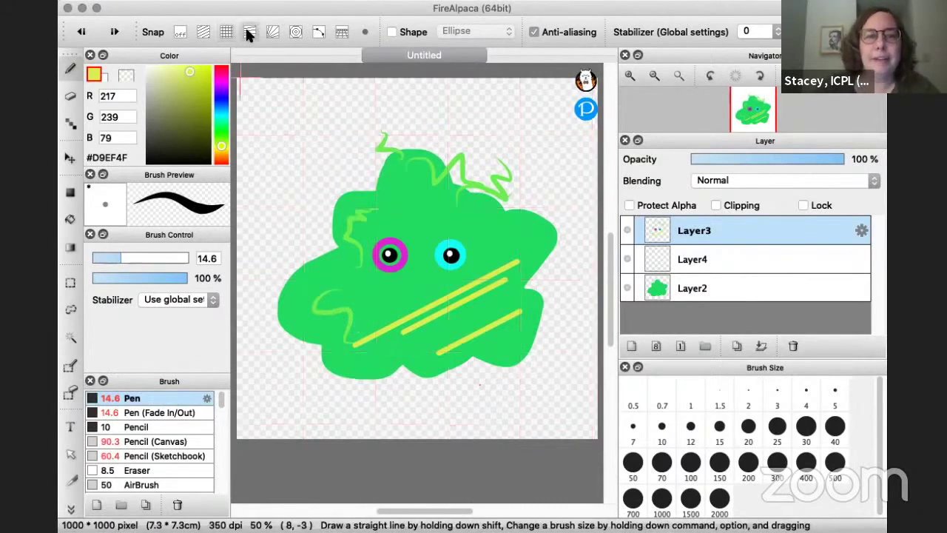
{"action": "left_click", "coordinate": [364, 31]}
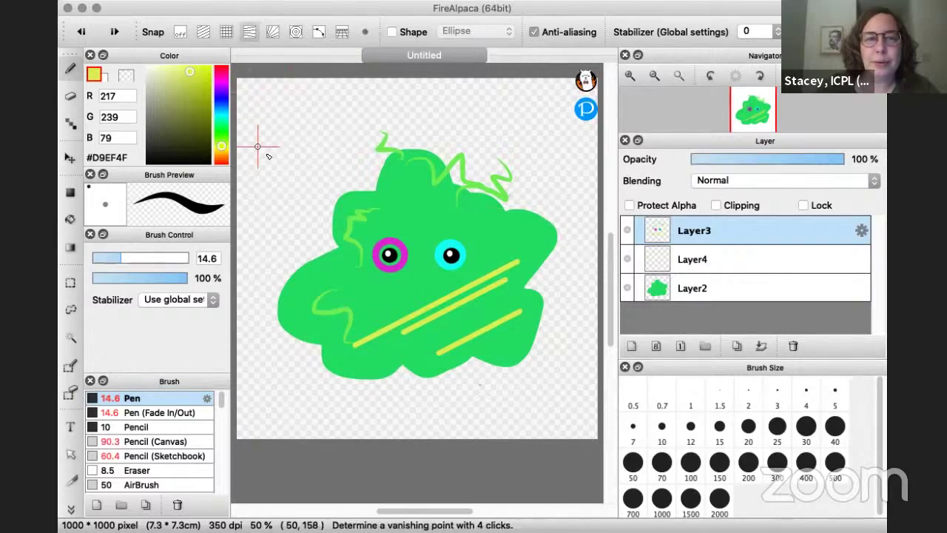
{"action": "left_click", "coordinate": [280, 178]}
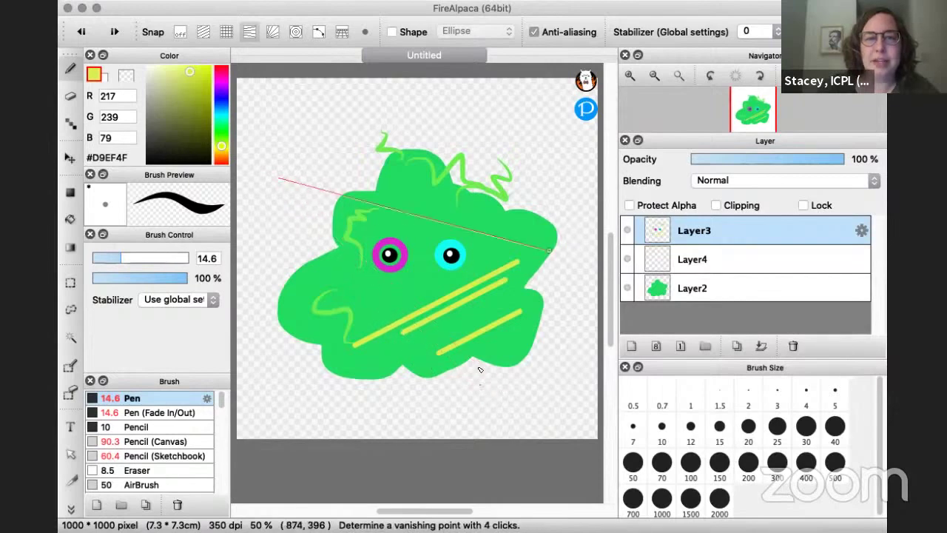
{"action": "left_click", "coordinate": [471, 401]}
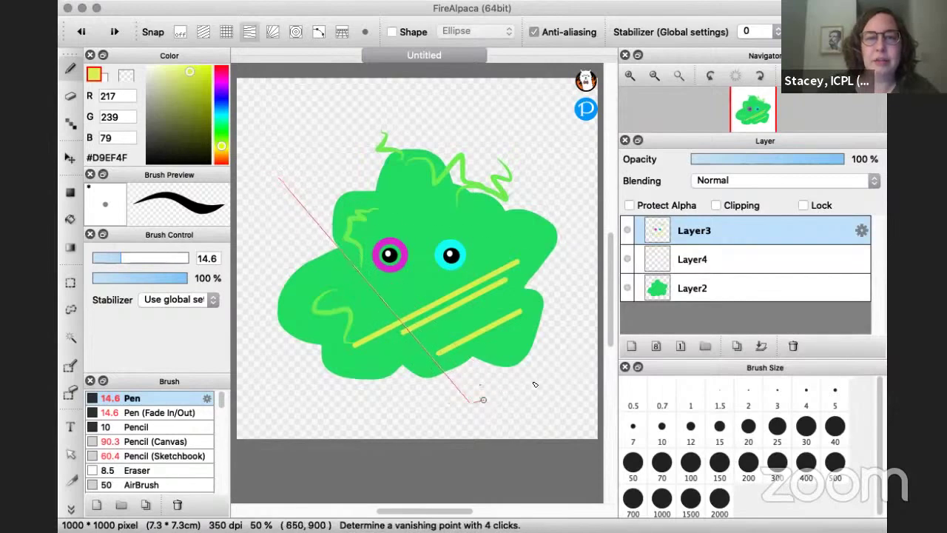
{"action": "left_click", "coordinate": [532, 146]}
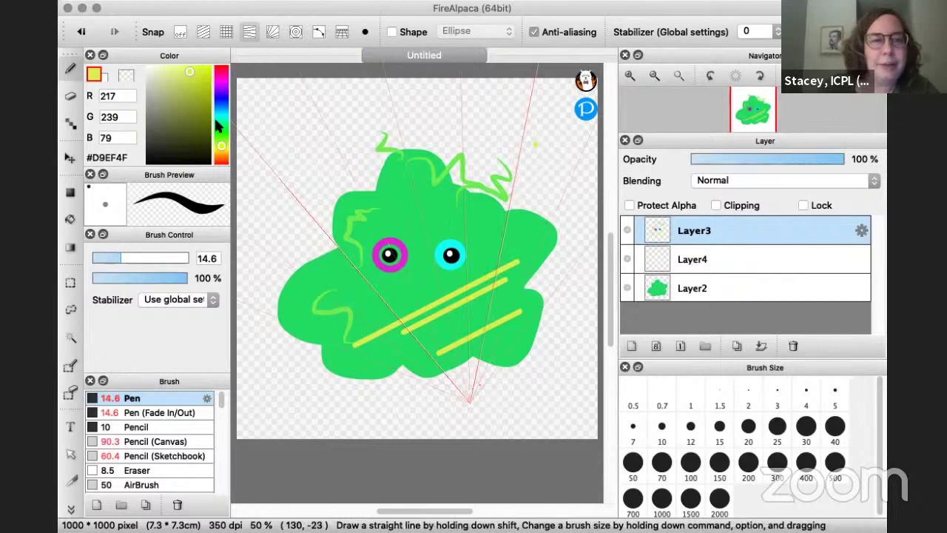
Step: Draw short yellow lines along the vanishing point guides on the blob's left side, top and right lobe
{"action": "left_click_drag", "start_coordinate": [412, 338], "coordinate": [287, 288]}
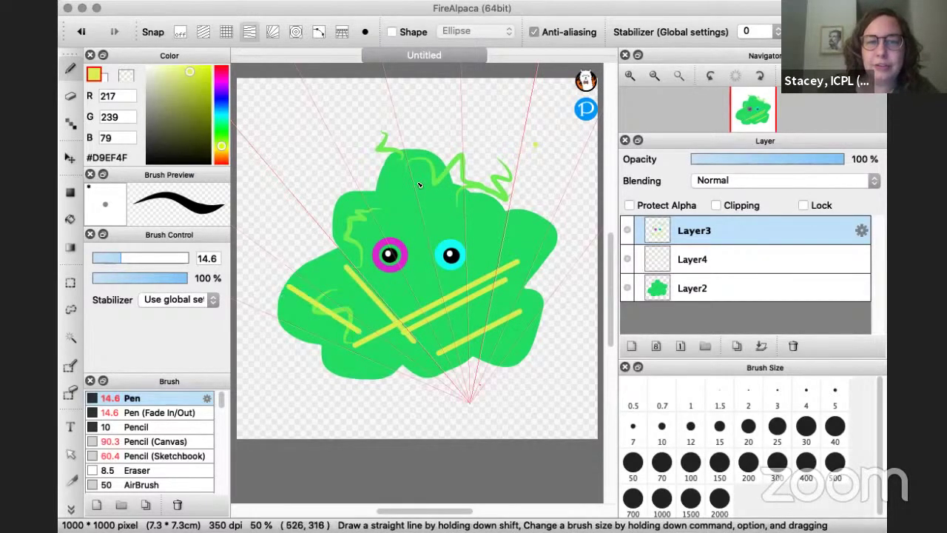
{"action": "left_click_drag", "start_coordinate": [428, 225], "coordinate": [407, 185]}
{"action": "left_click_drag", "start_coordinate": [518, 230], "coordinate": [509, 261]}
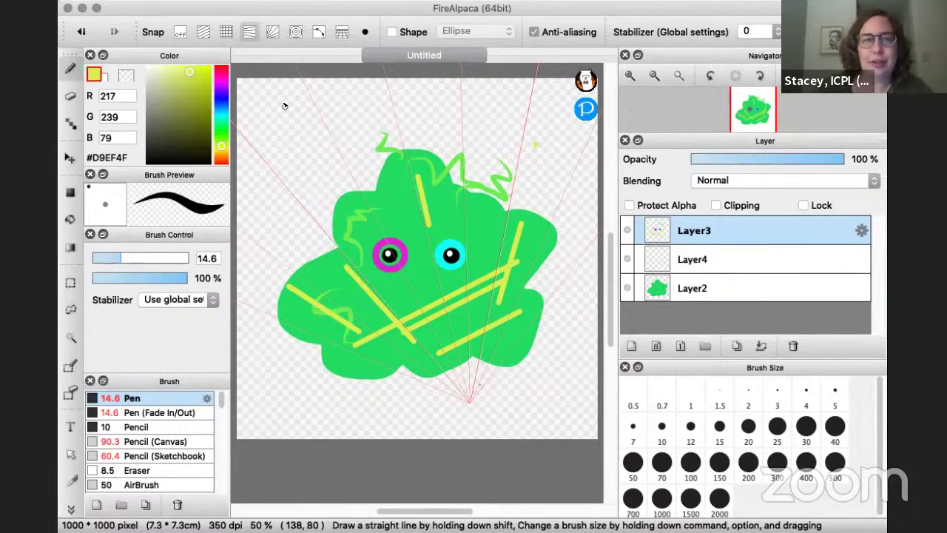
Step: Draw light-blue #4FE0EF rings with concentric circle snap centred on the cyan eye, and undo all but the innermost ring
{"action": "left_click", "coordinate": [296, 32]}
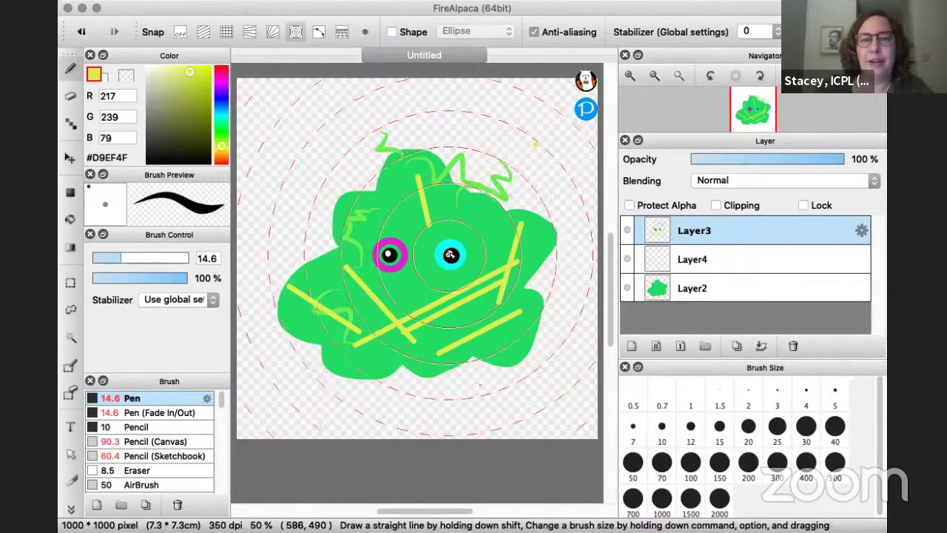
{"action": "left_click_drag", "start_coordinate": [221, 98], "coordinate": [221, 113]}
{"action": "mouse_move", "coordinate": [449, 221]}
{"action": "left_mouse_down"}
{"action": "mouse_move", "coordinate": [457, 287]}
{"action": "mouse_move", "coordinate": [455, 217]}
{"action": "mouse_move", "coordinate": [410, 235]}
{"action": "mouse_move", "coordinate": [497, 256]}
{"action": "mouse_move", "coordinate": [447, 213]}
{"action": "mouse_move", "coordinate": [411, 205]}
{"action": "mouse_move", "coordinate": [450, 304]}
{"action": "mouse_move", "coordinate": [481, 311]}
{"action": "mouse_move", "coordinate": [512, 236]}
{"action": "mouse_move", "coordinate": [427, 200]}
{"action": "left_mouse_up"}
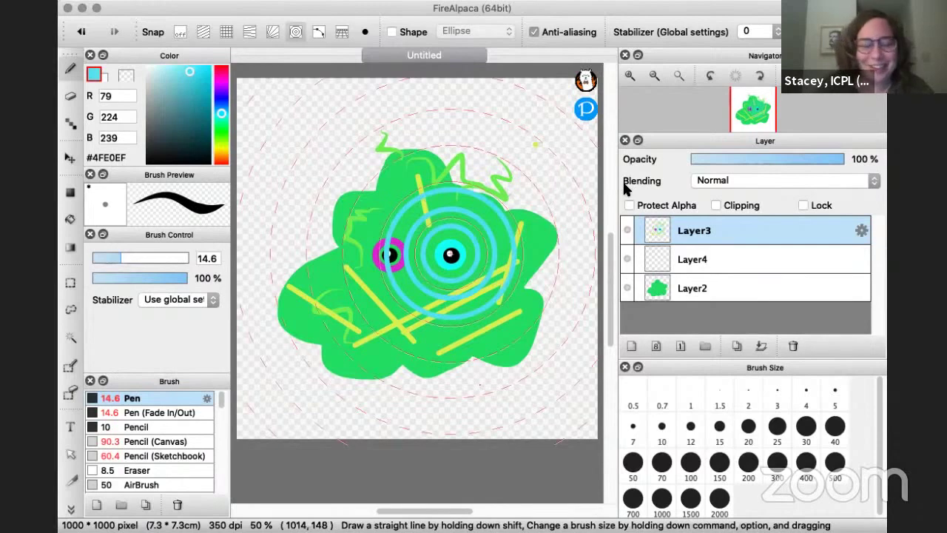
{"action": "key", "text": "super+z"}
{"action": "key", "text": "super+z"}
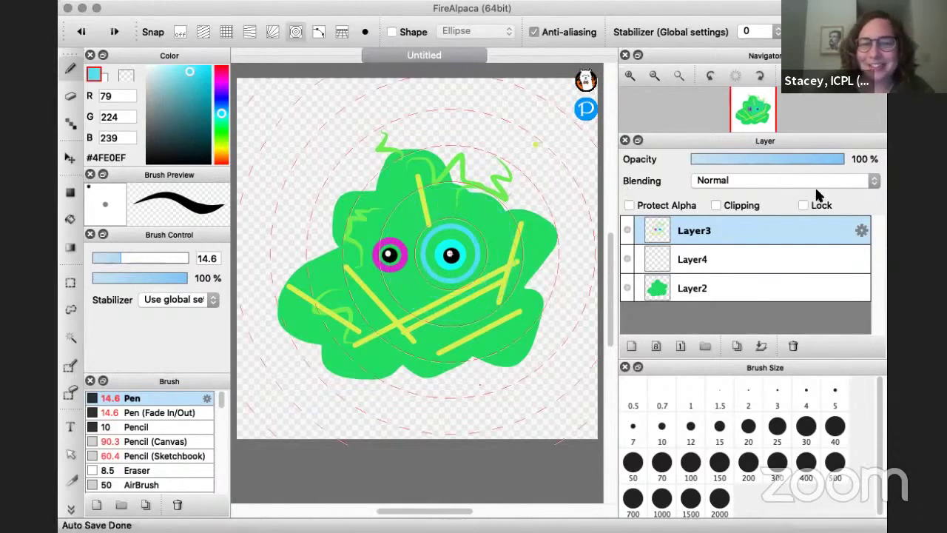
Step: On Layer4 with snap off, paint purple #CB20F1 patches over the blob's lower left and lower right with the size 50 AirBrush
{"action": "left_click", "coordinate": [697, 263]}
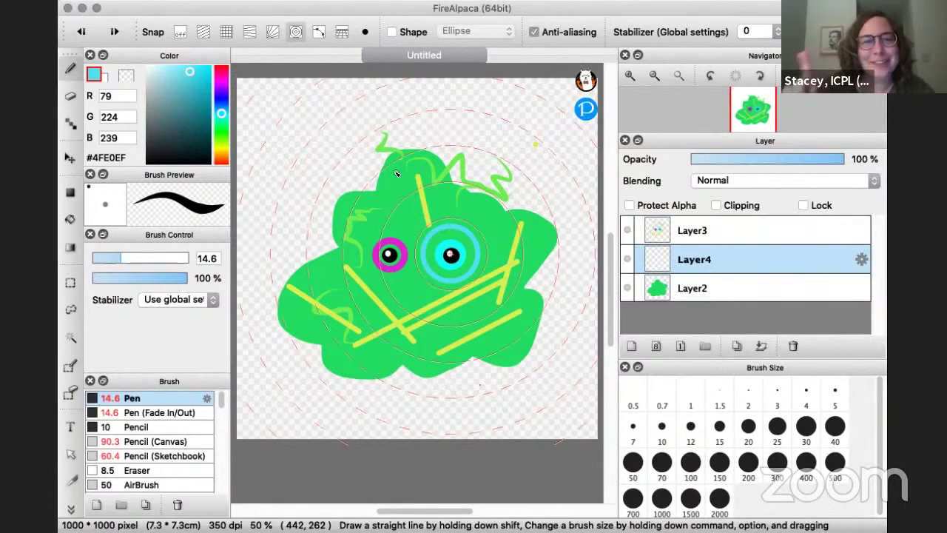
{"action": "left_click", "coordinate": [179, 33]}
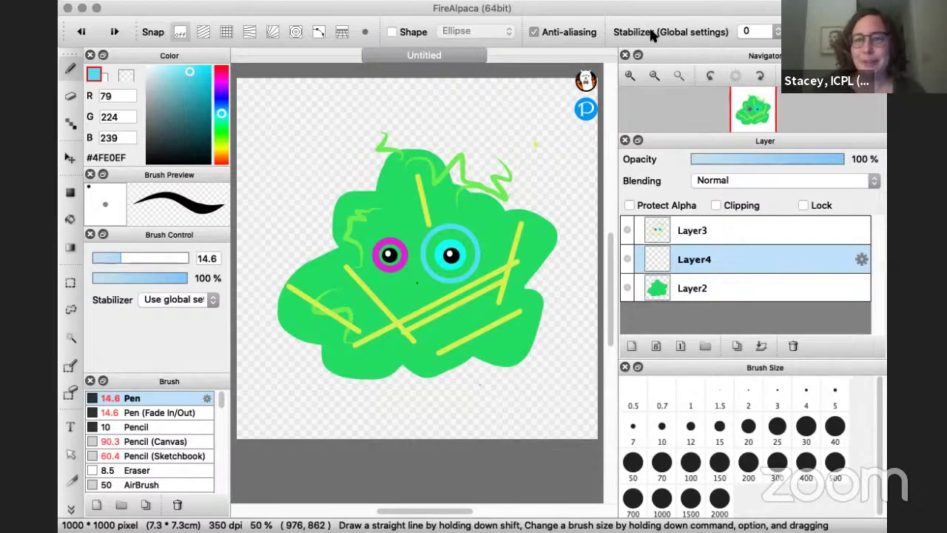
{"action": "left_click", "coordinate": [133, 471]}
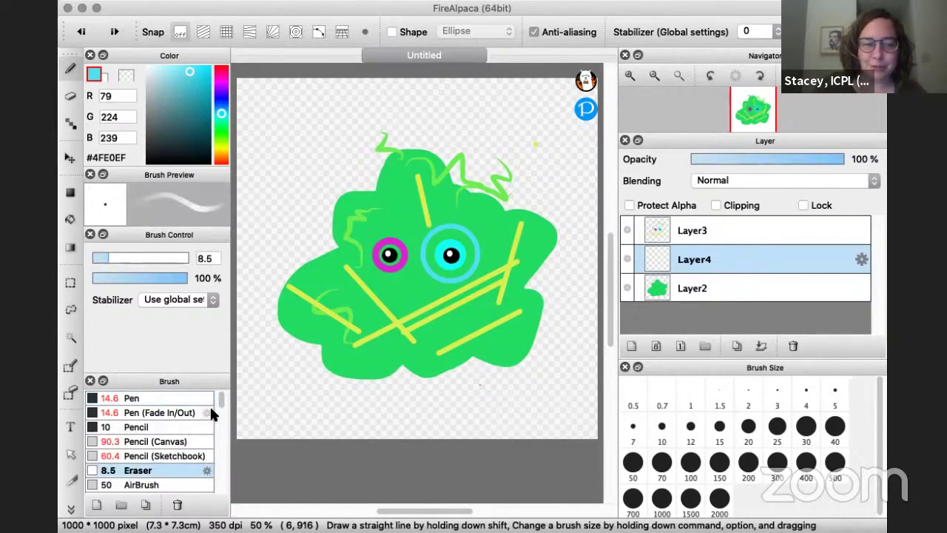
{"action": "scroll", "coordinate": [220, 406], "scroll_direction": "down", "scroll_amount": 3}
{"action": "left_click", "coordinate": [152, 427]}
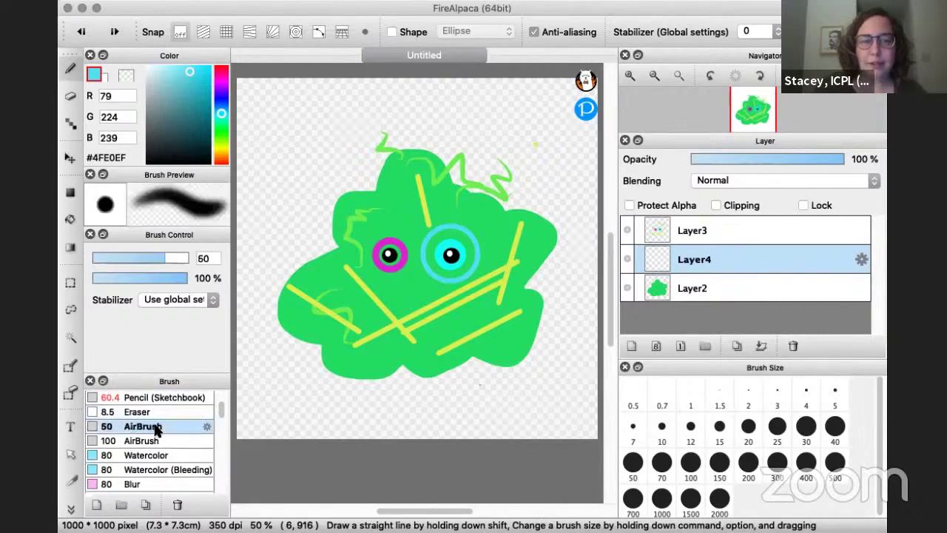
{"action": "left_click", "coordinate": [220, 85]}
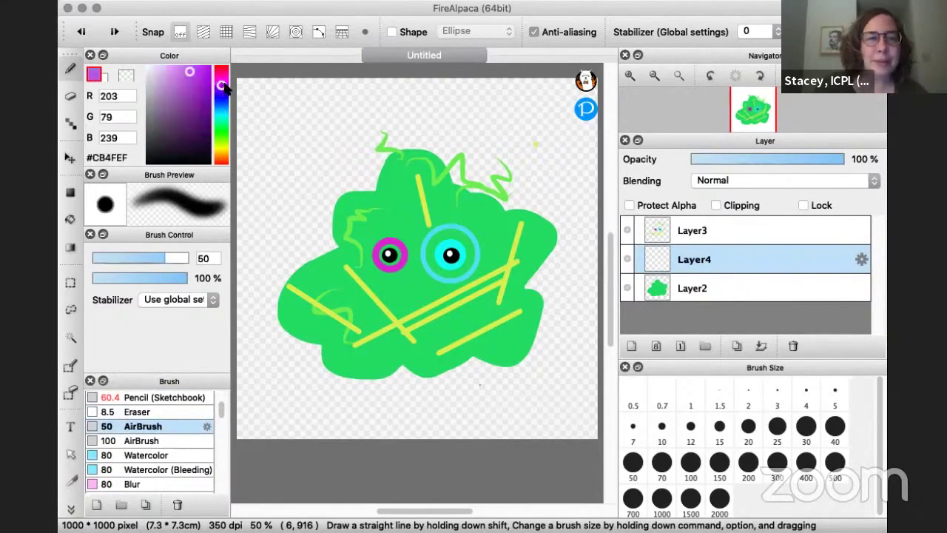
{"action": "left_click", "coordinate": [201, 73]}
{"action": "left_click_drag", "start_coordinate": [333, 278], "coordinate": [315, 294]}
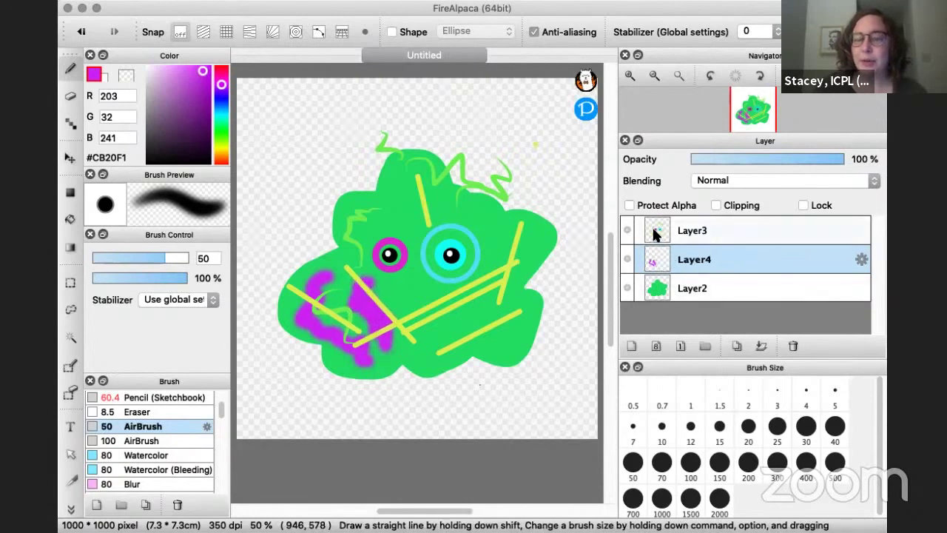
{"action": "mouse_move", "coordinate": [458, 355]}
{"action": "left_mouse_down"}
{"action": "mouse_move", "coordinate": [484, 325]}
{"action": "mouse_move", "coordinate": [500, 311]}
{"action": "mouse_move", "coordinate": [520, 317]}
{"action": "mouse_move", "coordinate": [531, 255]}
{"action": "left_mouse_up"}
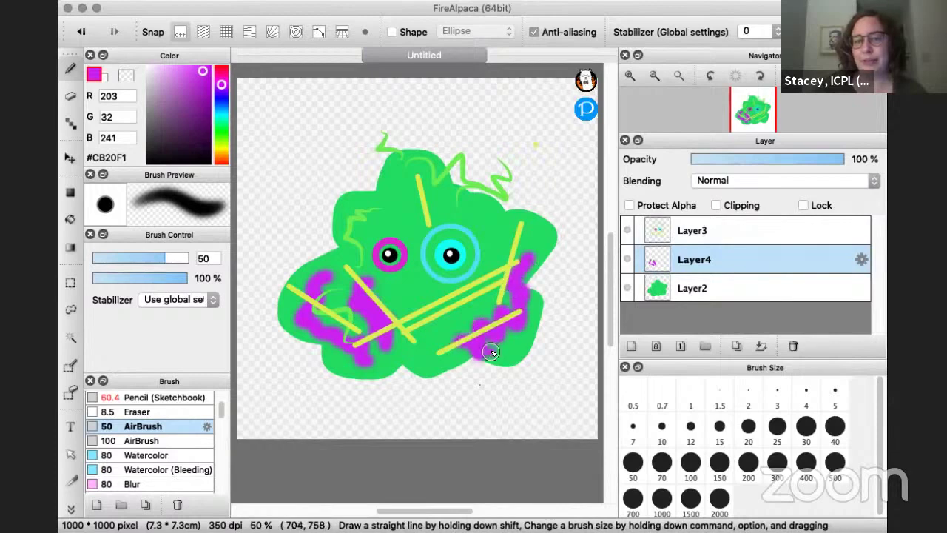
Step: Paint blue #2096F1 Watercolor over the purple patches at size 80, and a large patch at size 197 in the canvas's empty upper left
{"action": "left_click", "coordinate": [130, 441]}
{"action": "left_click", "coordinate": [130, 456]}
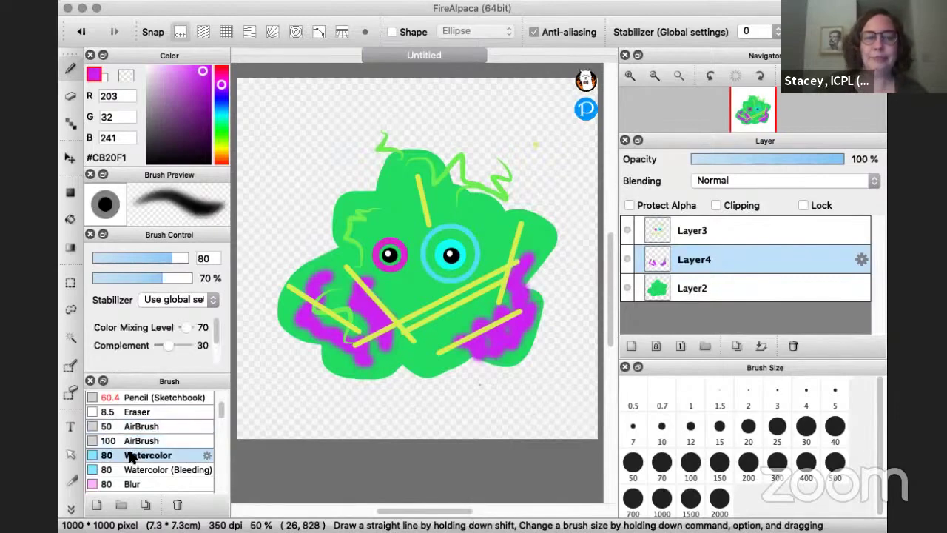
{"action": "left_click", "coordinate": [222, 108]}
{"action": "mouse_move", "coordinate": [344, 319]}
{"action": "left_mouse_down"}
{"action": "mouse_move", "coordinate": [335, 295]}
{"action": "mouse_move", "coordinate": [304, 291]}
{"action": "mouse_move", "coordinate": [353, 278]}
{"action": "left_mouse_up"}
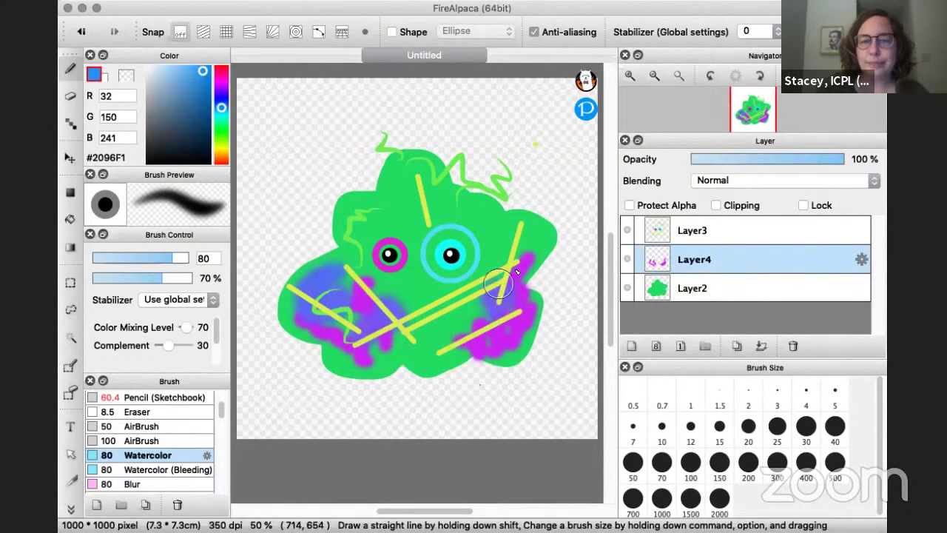
{"action": "left_click_drag", "start_coordinate": [499, 281], "coordinate": [518, 218]}
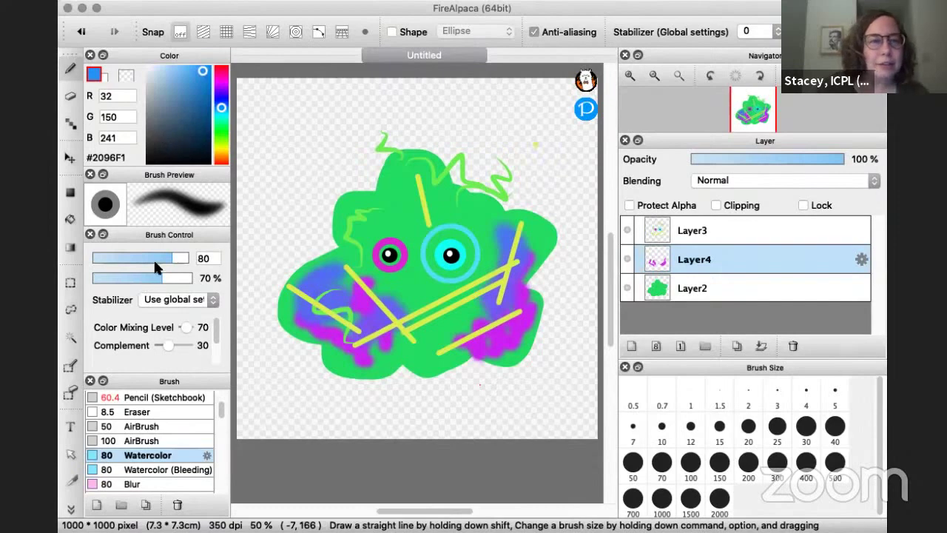
{"action": "left_click_drag", "start_coordinate": [171, 258], "coordinate": [196, 258]}
{"action": "mouse_move", "coordinate": [307, 127]}
{"action": "left_mouse_down"}
{"action": "mouse_move", "coordinate": [286, 158]}
{"action": "mouse_move", "coordinate": [279, 205]}
{"action": "left_mouse_up"}
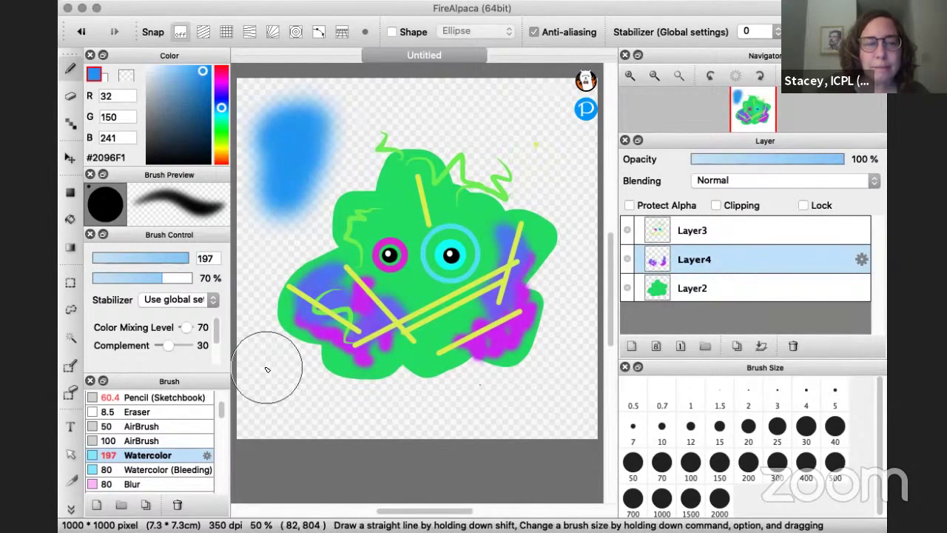
Step: Undo the large blue patch, and paint with size 186 Watercolor (Bleeding) in the canvas's empty upper left and across the blob's lower left
{"action": "key", "text": "super+z"}
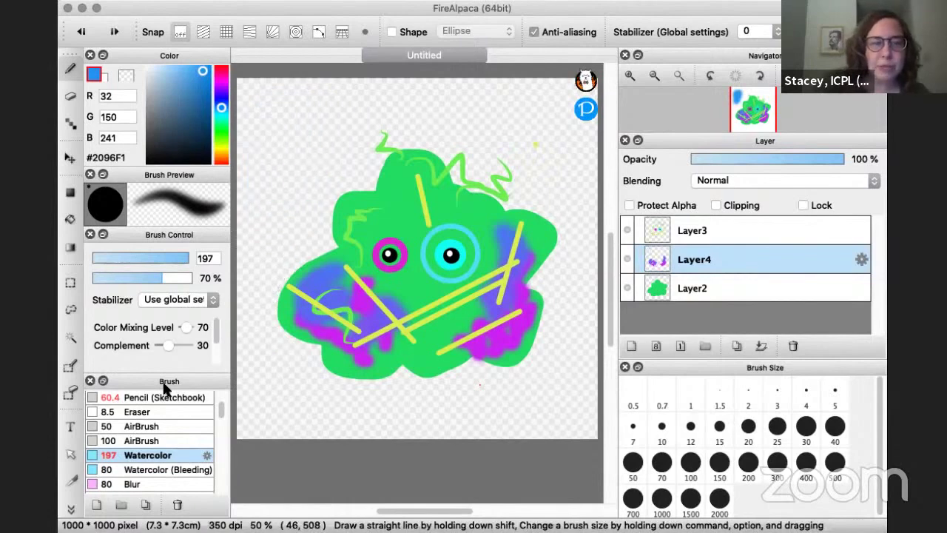
{"action": "left_click", "coordinate": [144, 475]}
{"action": "left_click_drag", "start_coordinate": [175, 258], "coordinate": [190, 257]}
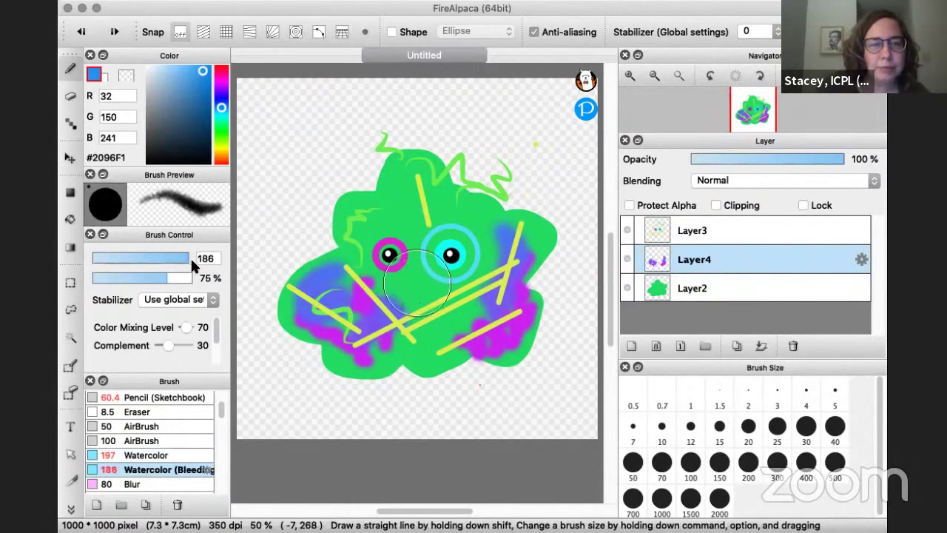
{"action": "mouse_move", "coordinate": [307, 110]}
{"action": "left_mouse_down"}
{"action": "mouse_move", "coordinate": [264, 201]}
{"action": "mouse_move", "coordinate": [270, 224]}
{"action": "left_mouse_up"}
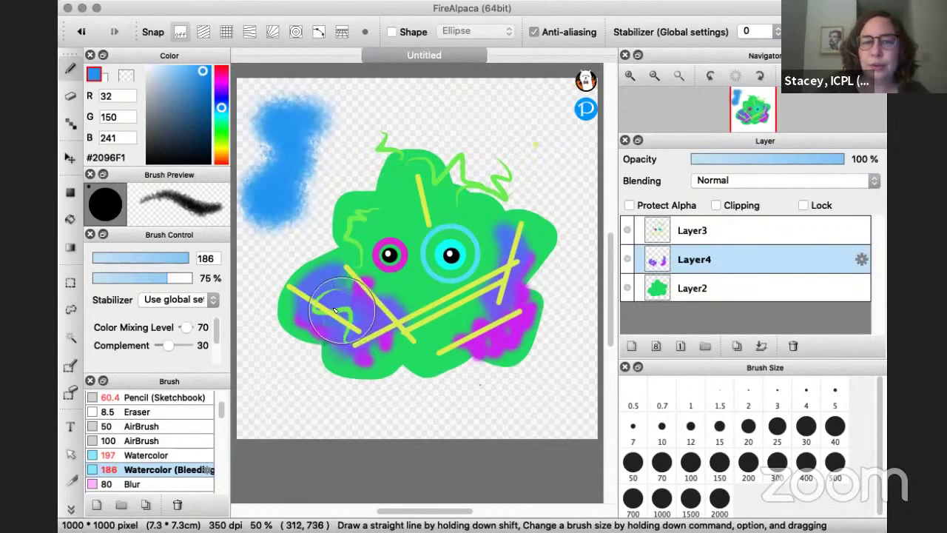
{"action": "mouse_move", "coordinate": [419, 362]}
{"action": "left_mouse_down"}
{"action": "mouse_move", "coordinate": [399, 319]}
{"action": "mouse_move", "coordinate": [408, 329]}
{"action": "mouse_move", "coordinate": [417, 323]}
{"action": "mouse_move", "coordinate": [375, 345]}
{"action": "mouse_move", "coordinate": [364, 338]}
{"action": "mouse_move", "coordinate": [436, 333]}
{"action": "left_mouse_up"}
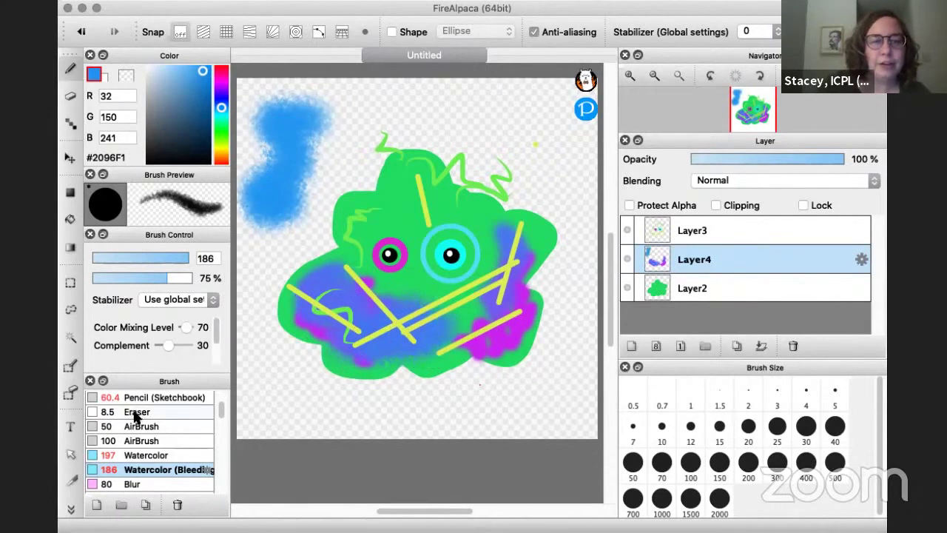
Step: Erase the blue patch in the canvas's upper left on Layer4 and the stray yellow speck on Layer3 with the size 147 Eraser
{"action": "left_click", "coordinate": [70, 97]}
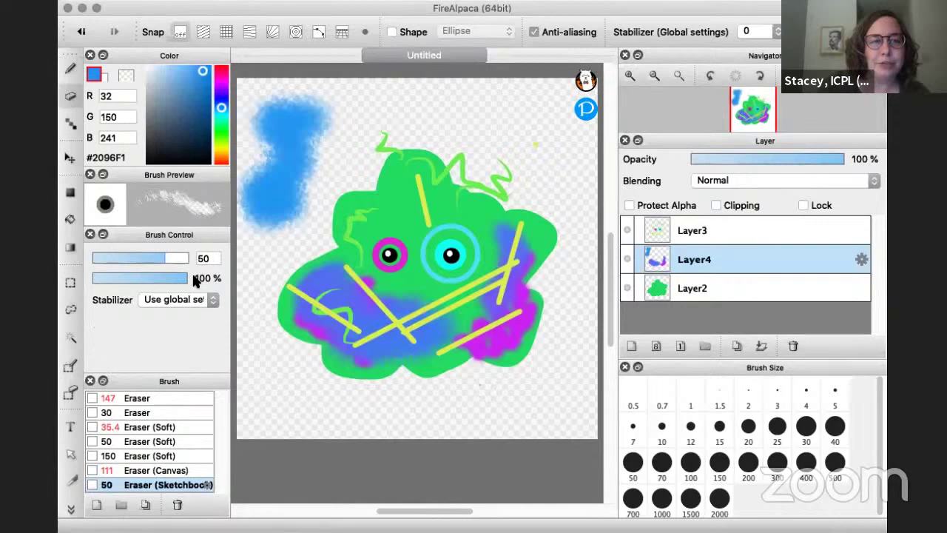
{"action": "left_click", "coordinate": [140, 400]}
{"action": "mouse_move", "coordinate": [318, 127]}
{"action": "left_mouse_down"}
{"action": "mouse_move", "coordinate": [287, 213]}
{"action": "mouse_move", "coordinate": [284, 252]}
{"action": "mouse_move", "coordinate": [306, 100]}
{"action": "left_mouse_up"}
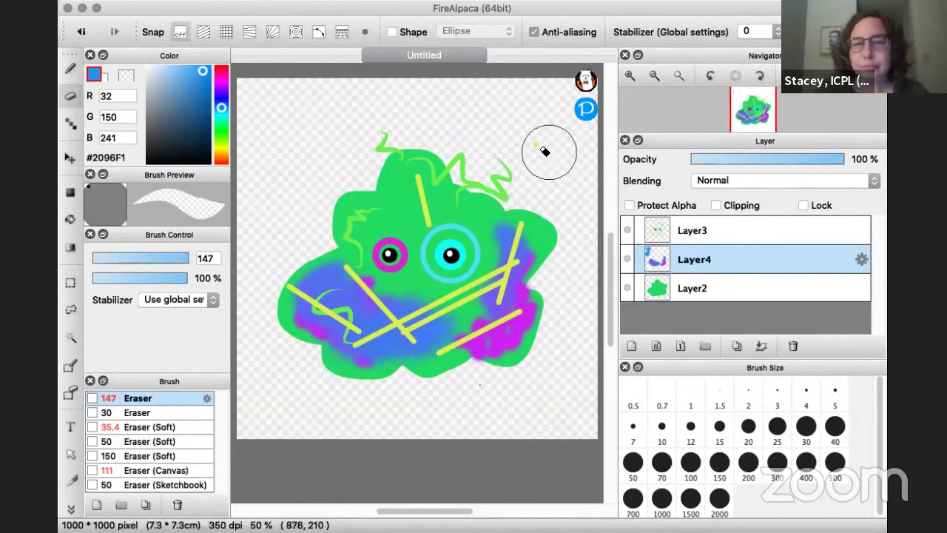
{"action": "left_click", "coordinate": [681, 236]}
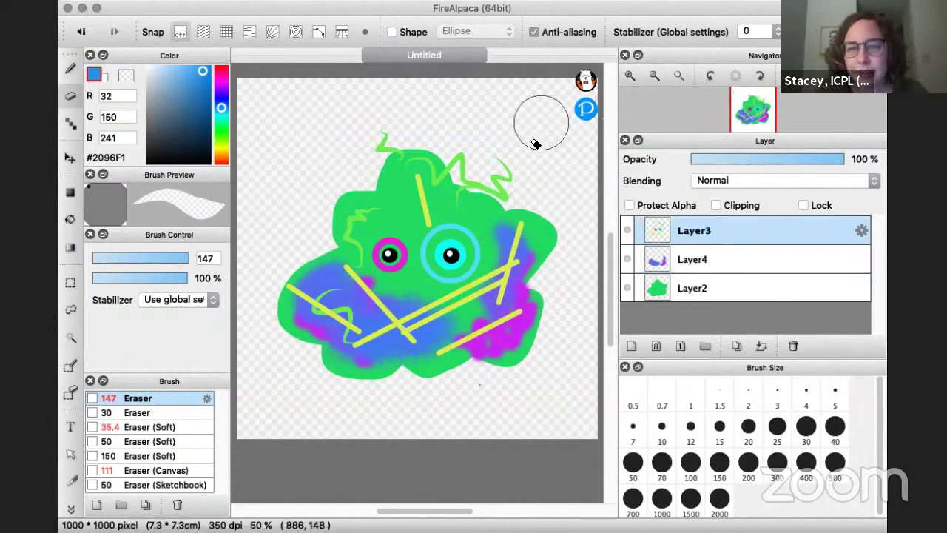
{"action": "left_click", "coordinate": [707, 259]}
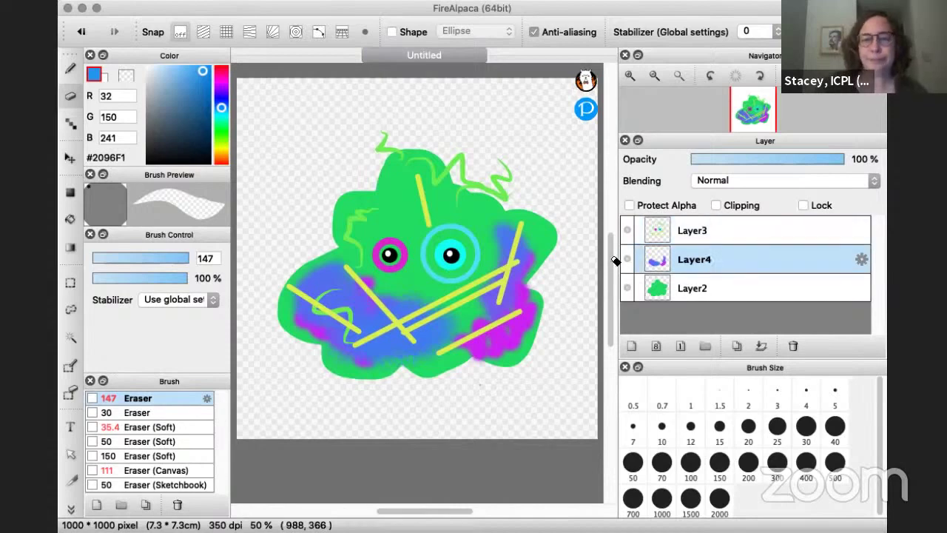
Step: On Layer4, scatter orange #F18220 dots over the blob's left side, centre and right lobe with the Pen at size 30
{"action": "left_click", "coordinate": [69, 71]}
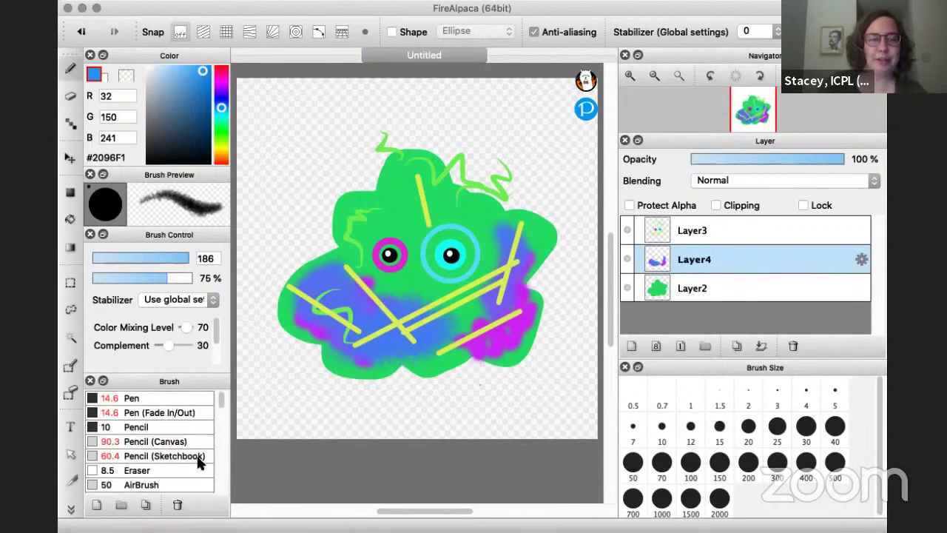
{"action": "left_click_drag", "start_coordinate": [219, 392], "coordinate": [217, 413]}
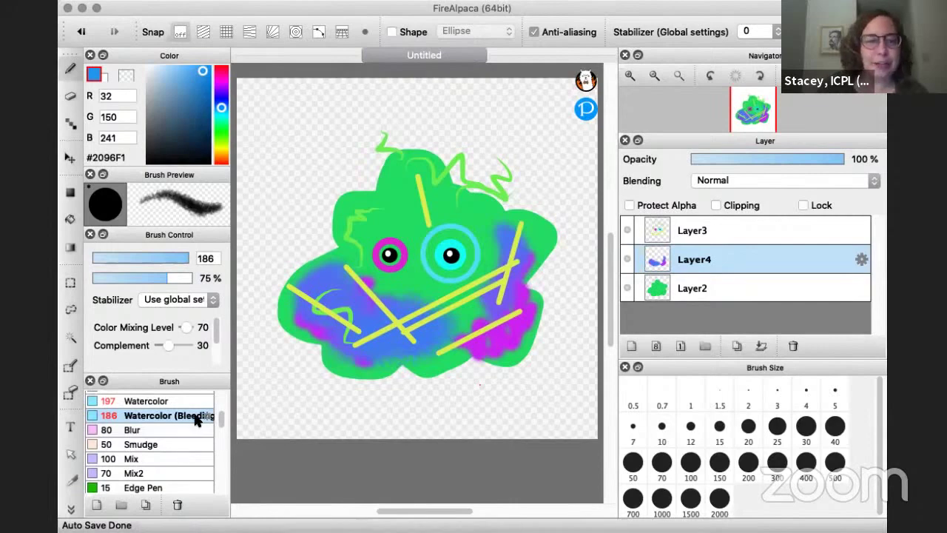
{"action": "scroll", "coordinate": [152, 403], "scroll_direction": "up", "scroll_amount": 5}
{"action": "left_click", "coordinate": [137, 401]}
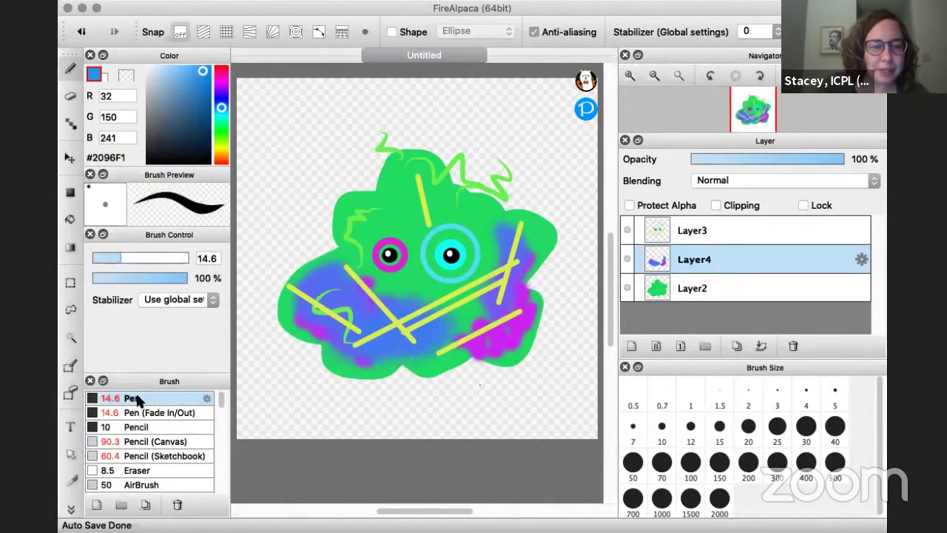
{"action": "left_click_drag", "start_coordinate": [140, 254], "coordinate": [147, 257]}
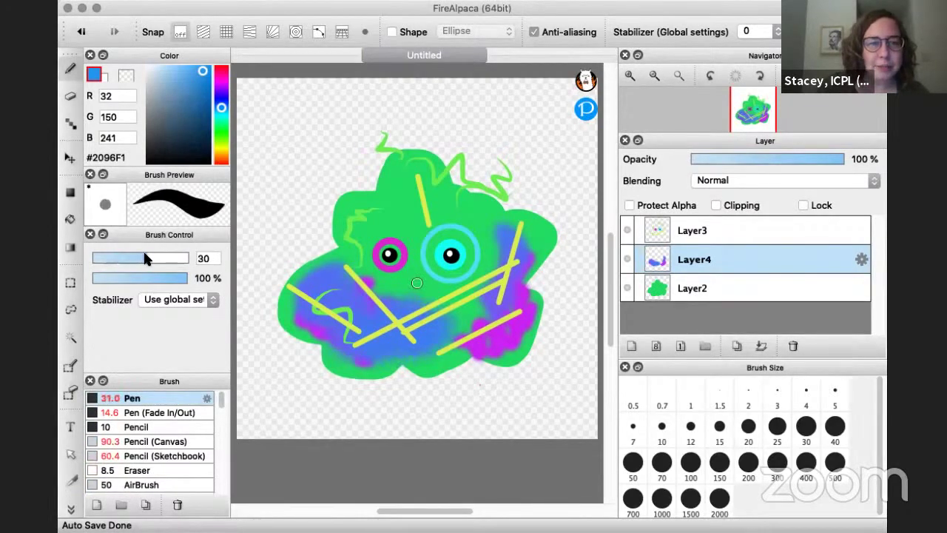
{"action": "left_click", "coordinate": [222, 154]}
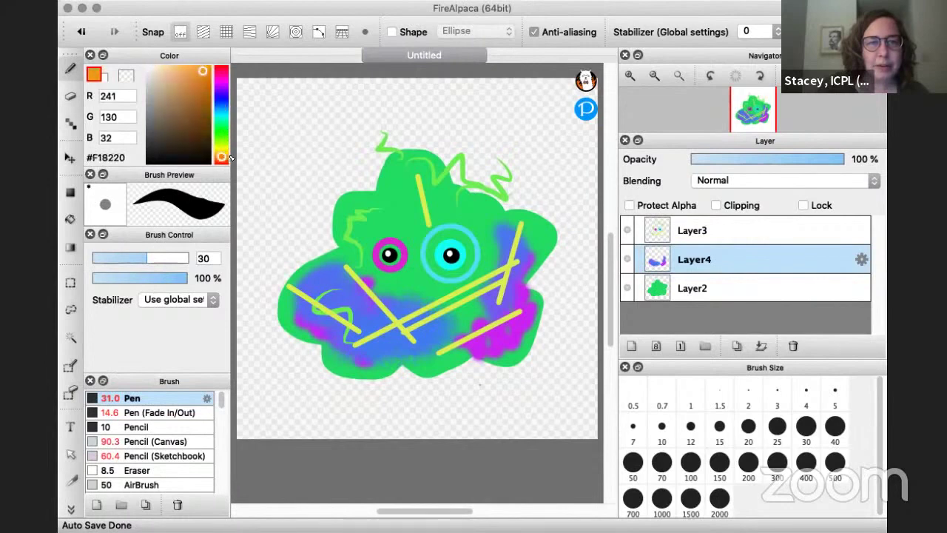
{"action": "left_click", "coordinate": [365, 319]}
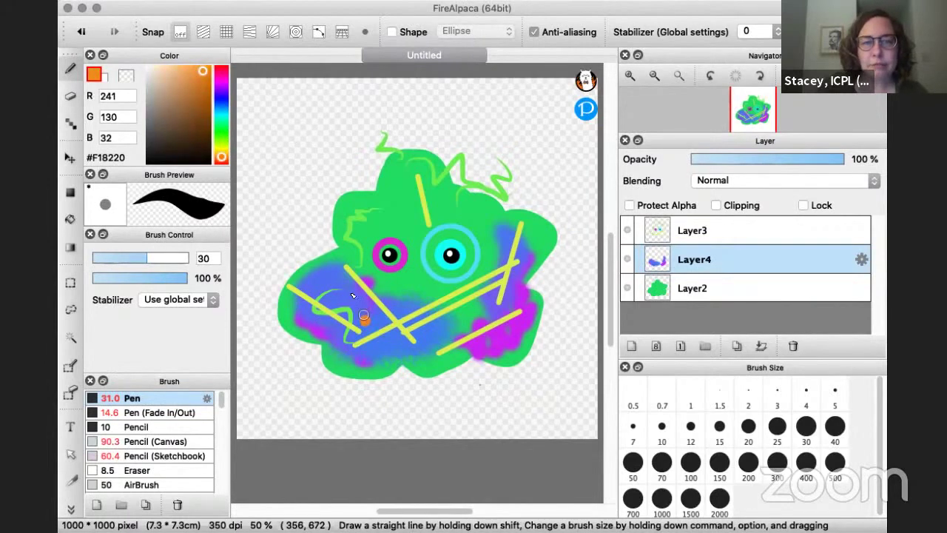
{"action": "left_click", "coordinate": [347, 291]}
{"action": "left_click", "coordinate": [378, 282]}
{"action": "left_click", "coordinate": [434, 311]}
{"action": "left_click", "coordinate": [458, 280]}
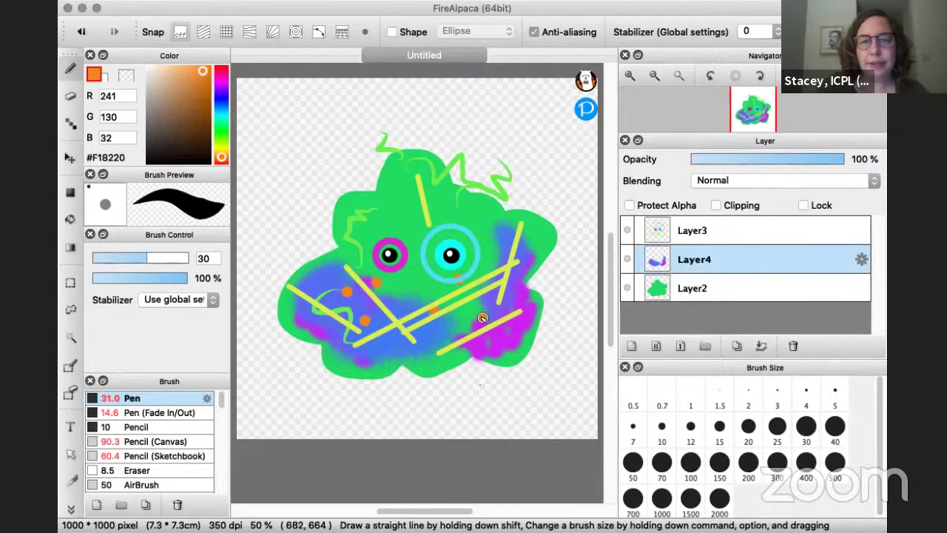
{"action": "left_click", "coordinate": [493, 298]}
{"action": "left_click", "coordinate": [490, 253]}
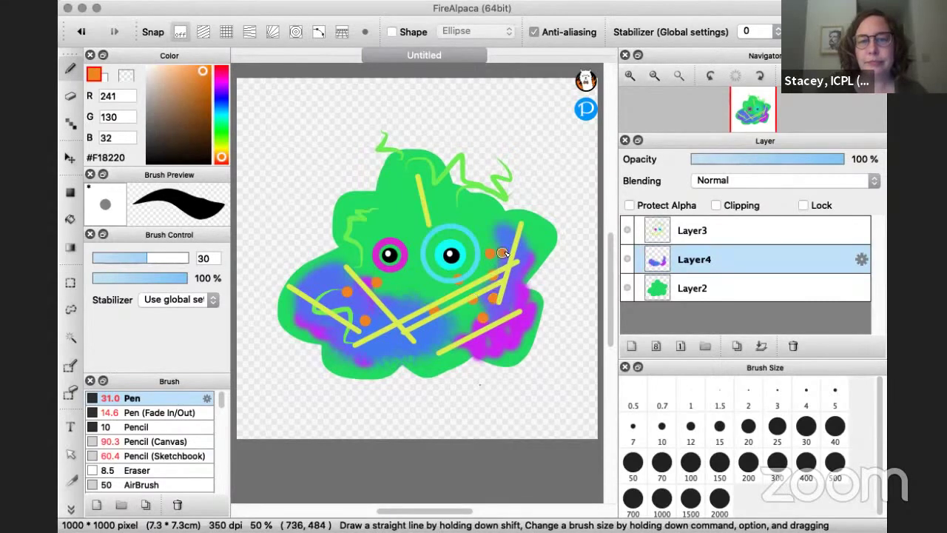
{"action": "left_click", "coordinate": [503, 254]}
{"action": "left_click", "coordinate": [522, 255]}
{"action": "left_click", "coordinate": [504, 227]}
{"action": "left_click", "coordinate": [526, 235]}
{"action": "left_click", "coordinate": [342, 258]}
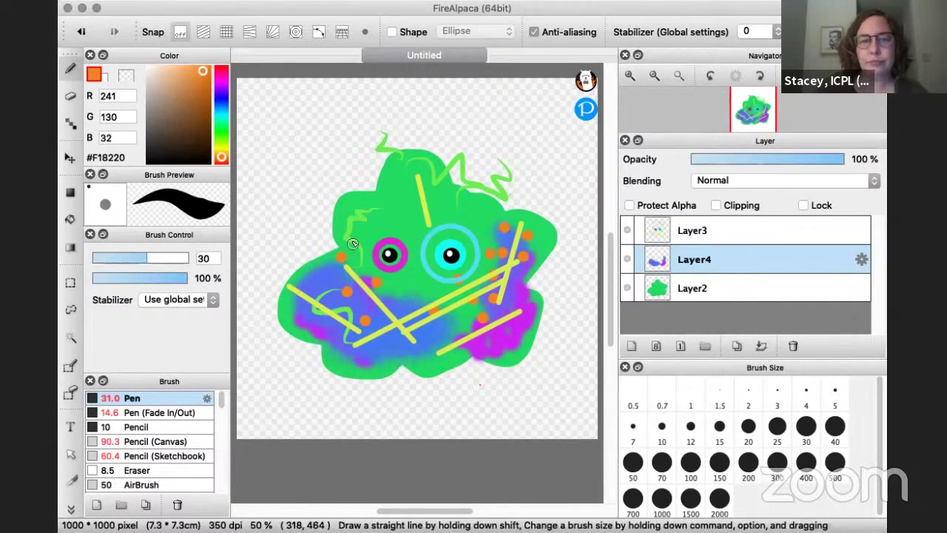
{"action": "left_click", "coordinate": [351, 243]}
{"action": "left_click", "coordinate": [377, 227]}
{"action": "left_click", "coordinate": [306, 284]}
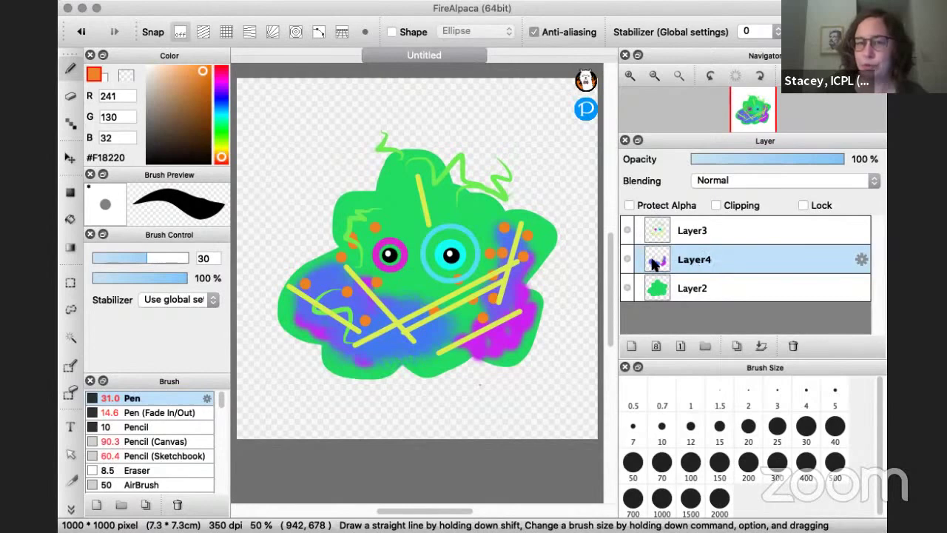
Step: Soften the orange dot below the magenta eye with the Blur brush at size 42
{"action": "scroll", "coordinate": [222, 406], "scroll_direction": "down", "scroll_amount": 5}
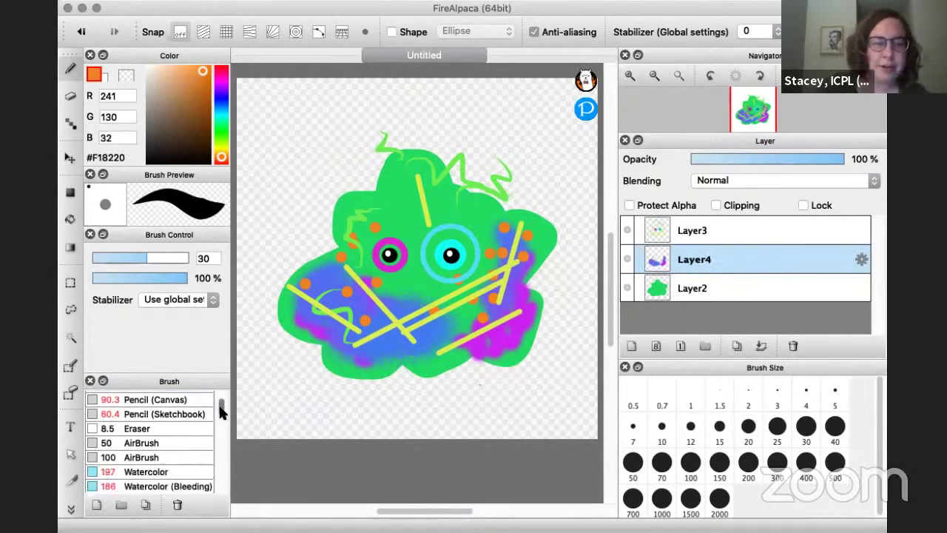
{"action": "left_click", "coordinate": [133, 422]}
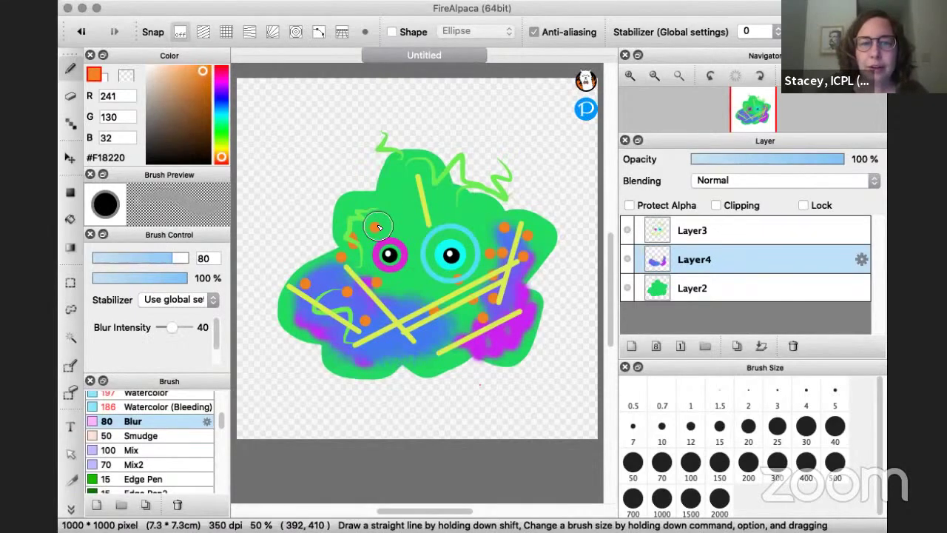
{"action": "left_click", "coordinate": [157, 257]}
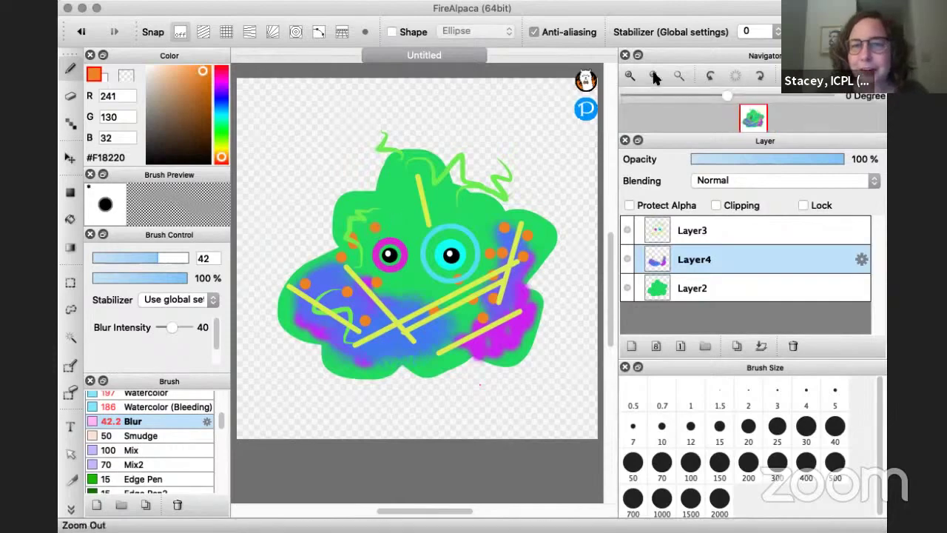
{"action": "left_click", "coordinate": [630, 74]}
{"action": "left_click", "coordinate": [630, 75]}
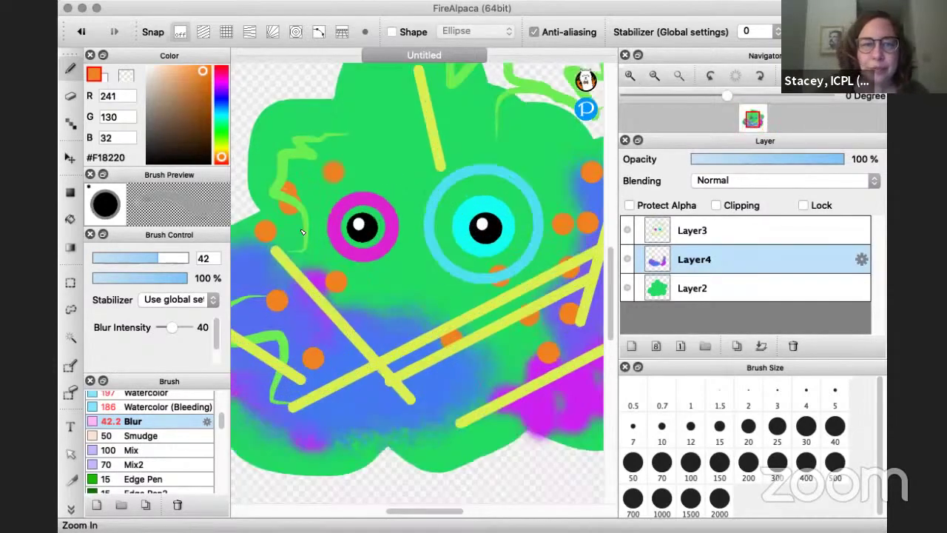
{"action": "left_click", "coordinate": [630, 75]}
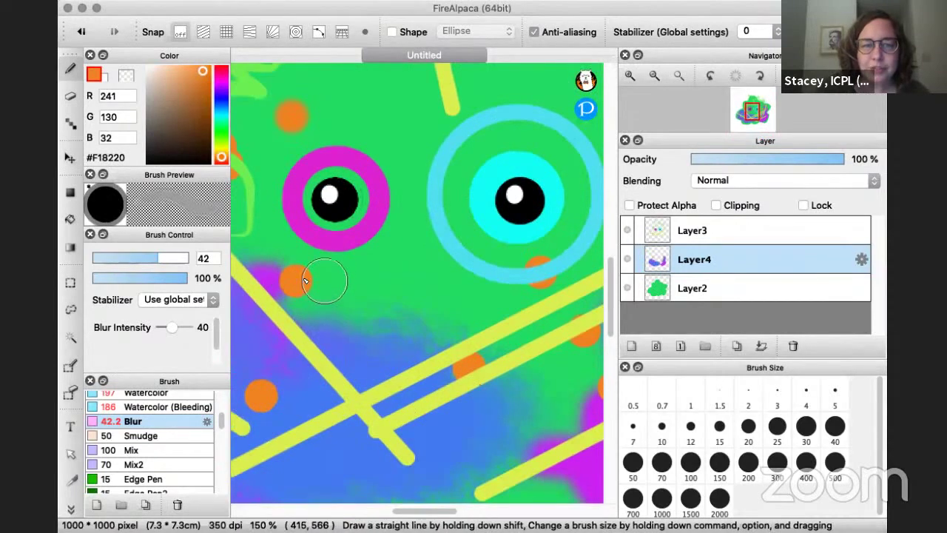
{"action": "mouse_move", "coordinate": [282, 289]}
{"action": "left_mouse_down"}
{"action": "mouse_move", "coordinate": [310, 295]}
{"action": "mouse_move", "coordinate": [297, 277]}
{"action": "mouse_move", "coordinate": [292, 290]}
{"action": "mouse_move", "coordinate": [308, 282]}
{"action": "mouse_move", "coordinate": [287, 287]}
{"action": "mouse_move", "coordinate": [304, 276]}
{"action": "mouse_move", "coordinate": [302, 290]}
{"action": "mouse_move", "coordinate": [421, 392]}
{"action": "mouse_move", "coordinate": [319, 310]}
{"action": "mouse_move", "coordinate": [295, 276]}
{"action": "mouse_move", "coordinate": [303, 287]}
{"action": "mouse_move", "coordinate": [285, 279]}
{"action": "mouse_move", "coordinate": [288, 268]}
{"action": "mouse_move", "coordinate": [327, 300]}
{"action": "mouse_move", "coordinate": [289, 270]}
{"action": "mouse_move", "coordinate": [309, 279]}
{"action": "mouse_move", "coordinate": [294, 271]}
{"action": "mouse_move", "coordinate": [311, 289]}
{"action": "left_mouse_up"}
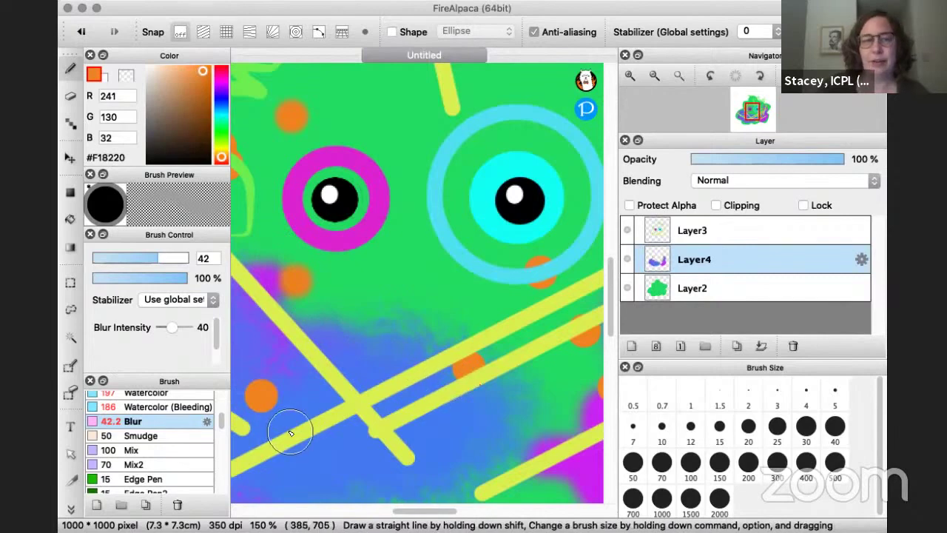
Step: Smear the orange dots on the blob's left side and the lower edge of the blue and purple patch with the size 50 Smudge brush
{"action": "left_click", "coordinate": [140, 438]}
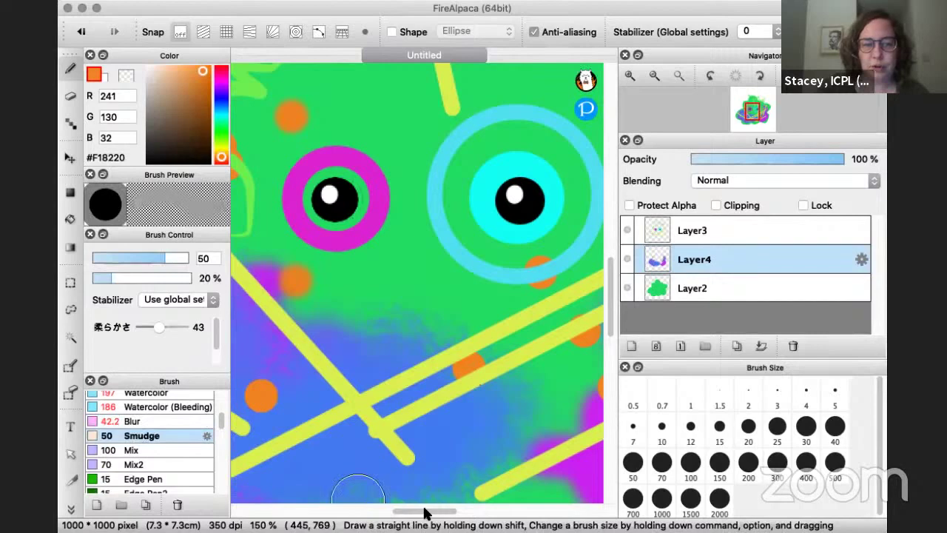
{"action": "scroll", "coordinate": [425, 513], "scroll_direction": "left", "scroll_amount": 5}
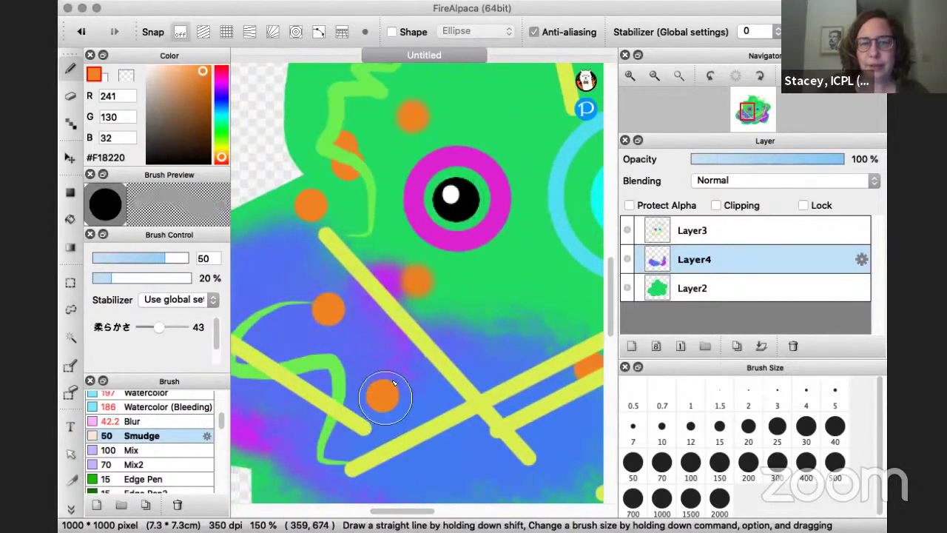
{"action": "mouse_move", "coordinate": [394, 383]}
{"action": "left_mouse_down"}
{"action": "mouse_move", "coordinate": [365, 364]}
{"action": "mouse_move", "coordinate": [356, 377]}
{"action": "mouse_move", "coordinate": [413, 406]}
{"action": "mouse_move", "coordinate": [388, 404]}
{"action": "mouse_move", "coordinate": [397, 374]}
{"action": "mouse_move", "coordinate": [413, 360]}
{"action": "mouse_move", "coordinate": [366, 414]}
{"action": "mouse_move", "coordinate": [376, 395]}
{"action": "mouse_move", "coordinate": [450, 416]}
{"action": "mouse_move", "coordinate": [369, 397]}
{"action": "mouse_move", "coordinate": [442, 432]}
{"action": "mouse_move", "coordinate": [393, 385]}
{"action": "mouse_move", "coordinate": [423, 362]}
{"action": "mouse_move", "coordinate": [368, 395]}
{"action": "mouse_move", "coordinate": [366, 373]}
{"action": "mouse_move", "coordinate": [385, 354]}
{"action": "mouse_move", "coordinate": [391, 398]}
{"action": "mouse_move", "coordinate": [343, 383]}
{"action": "mouse_move", "coordinate": [393, 390]}
{"action": "mouse_move", "coordinate": [363, 359]}
{"action": "mouse_move", "coordinate": [398, 408]}
{"action": "mouse_move", "coordinate": [343, 430]}
{"action": "mouse_move", "coordinate": [385, 395]}
{"action": "mouse_move", "coordinate": [346, 394]}
{"action": "mouse_move", "coordinate": [414, 376]}
{"action": "mouse_move", "coordinate": [445, 356]}
{"action": "mouse_move", "coordinate": [372, 378]}
{"action": "mouse_move", "coordinate": [391, 351]}
{"action": "mouse_move", "coordinate": [383, 385]}
{"action": "mouse_move", "coordinate": [444, 340]}
{"action": "left_mouse_up"}
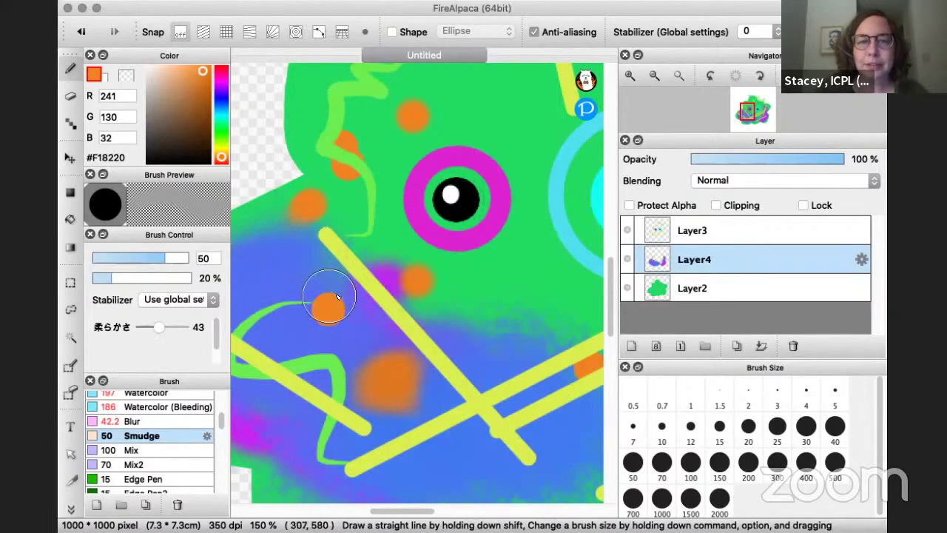
{"action": "mouse_move", "coordinate": [336, 298]}
{"action": "left_mouse_down"}
{"action": "mouse_move", "coordinate": [334, 306]}
{"action": "mouse_move", "coordinate": [331, 248]}
{"action": "left_mouse_up"}
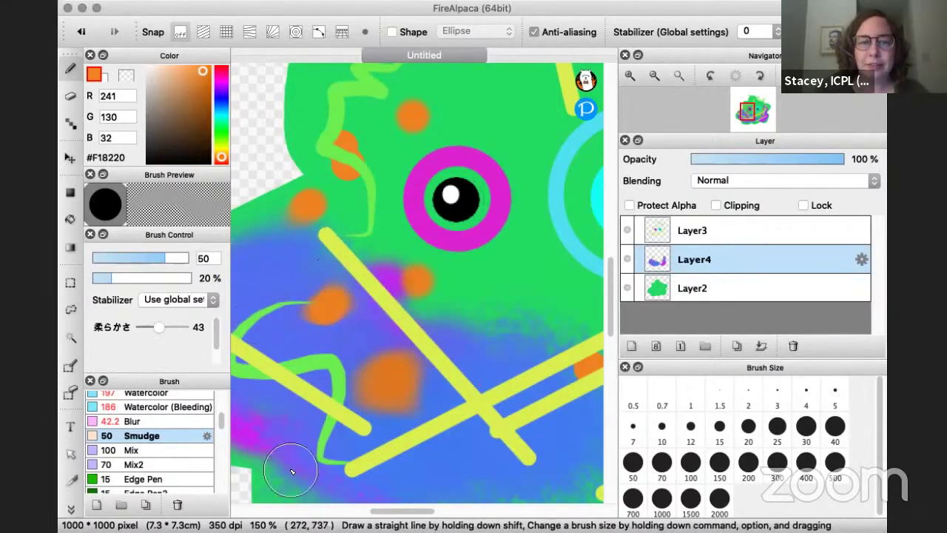
{"action": "mouse_move", "coordinate": [292, 471]}
{"action": "left_mouse_down"}
{"action": "mouse_move", "coordinate": [337, 433]}
{"action": "mouse_move", "coordinate": [343, 412]}
{"action": "mouse_move", "coordinate": [362, 459]}
{"action": "mouse_move", "coordinate": [238, 486]}
{"action": "left_mouse_up"}
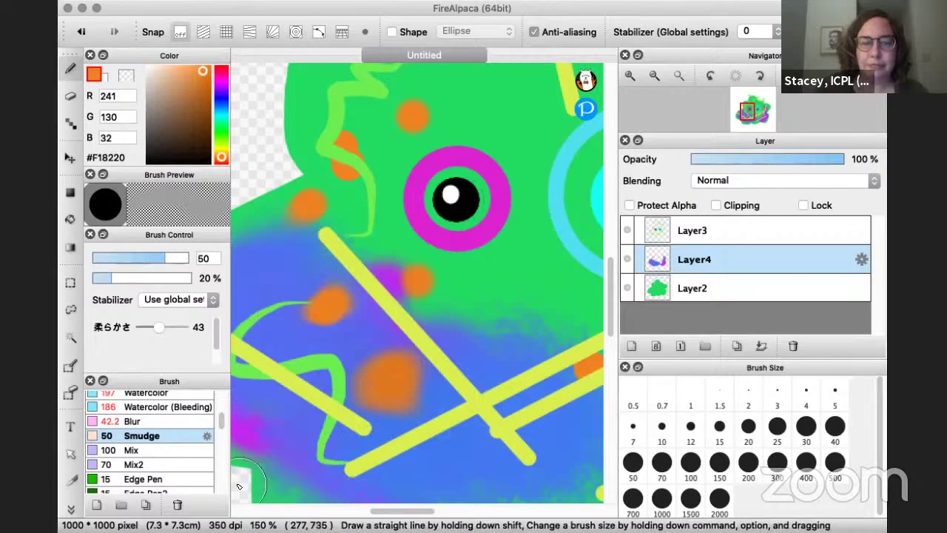
{"action": "scroll", "coordinate": [611, 275], "scroll_direction": "down", "scroll_amount": 5}
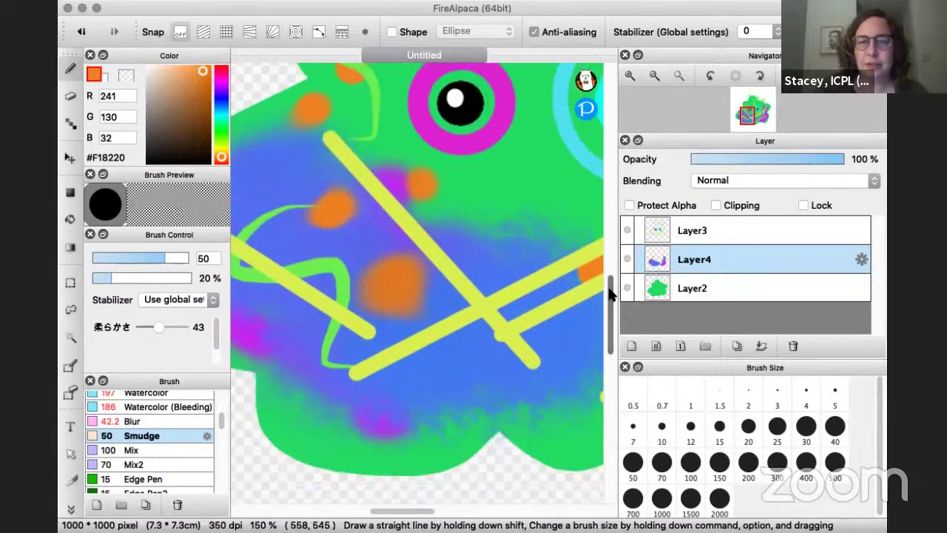
{"action": "mouse_move", "coordinate": [415, 382]}
{"action": "left_mouse_down"}
{"action": "mouse_move", "coordinate": [455, 334]}
{"action": "mouse_move", "coordinate": [439, 338]}
{"action": "mouse_move", "coordinate": [469, 328]}
{"action": "mouse_move", "coordinate": [355, 328]}
{"action": "mouse_move", "coordinate": [437, 333]}
{"action": "mouse_move", "coordinate": [399, 342]}
{"action": "mouse_move", "coordinate": [533, 270]}
{"action": "mouse_move", "coordinate": [551, 294]}
{"action": "left_mouse_up"}
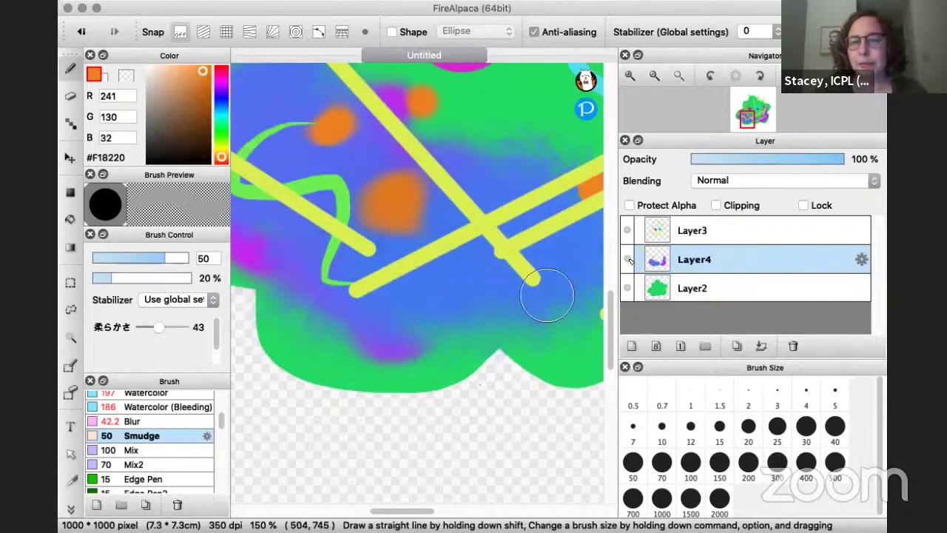
Step: Smudge the short yellow line on the blob's lower left on Layer3, and make Layer4 active again
{"action": "left_click", "coordinate": [679, 234]}
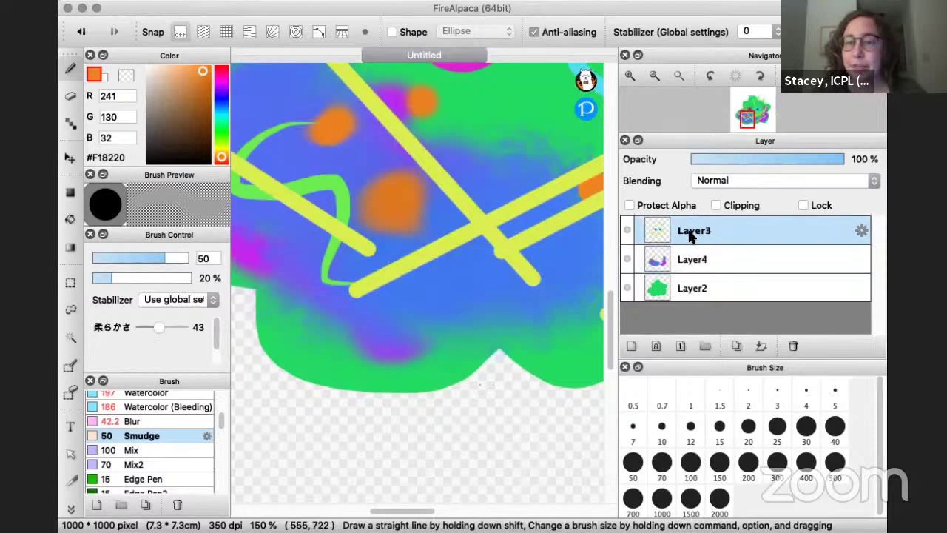
{"action": "mouse_move", "coordinate": [346, 252]}
{"action": "left_mouse_down"}
{"action": "mouse_move", "coordinate": [311, 250]}
{"action": "mouse_move", "coordinate": [324, 224]}
{"action": "mouse_move", "coordinate": [284, 199]}
{"action": "mouse_move", "coordinate": [265, 233]}
{"action": "left_mouse_up"}
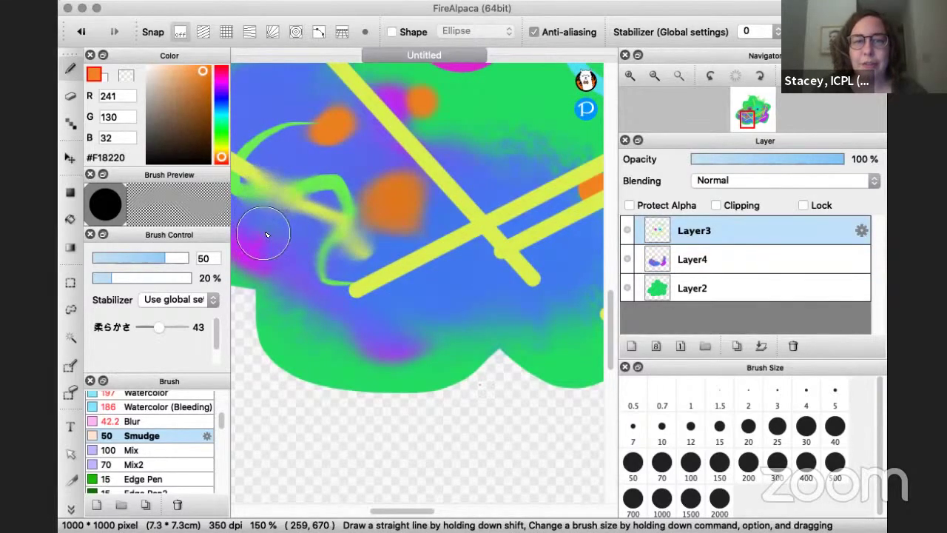
{"action": "left_click", "coordinate": [705, 251]}
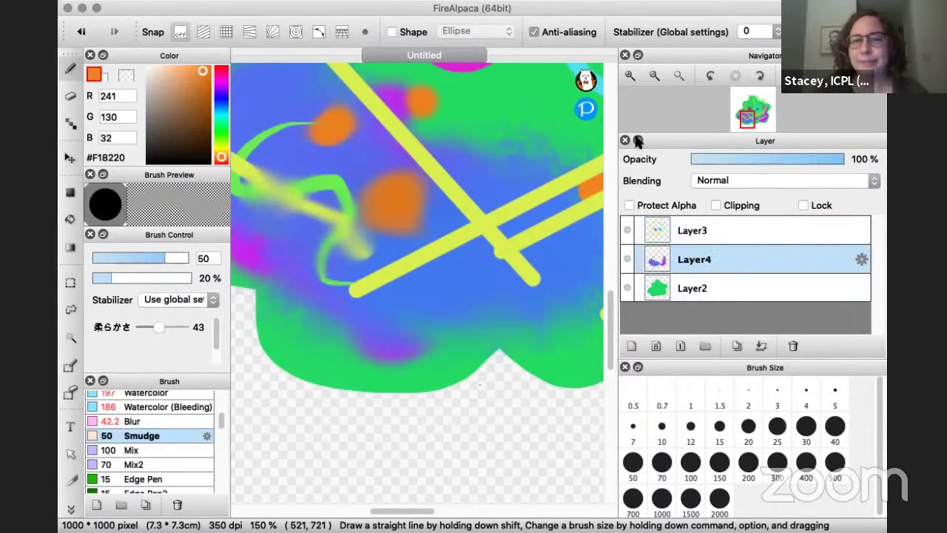
{"action": "left_click", "coordinate": [653, 76]}
{"action": "left_click", "coordinate": [654, 76]}
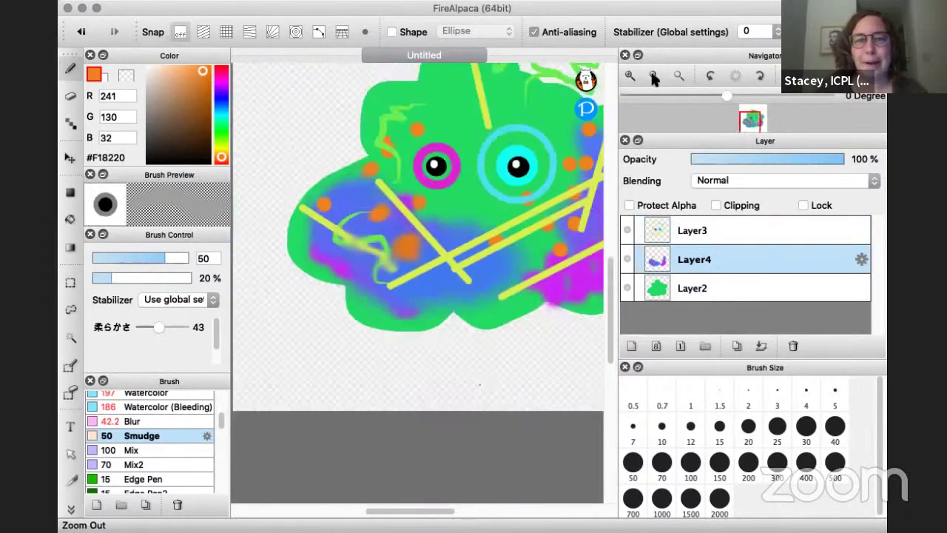
Step: Select the Mix brush and set its size to about 51
{"action": "scroll", "coordinate": [608, 316], "scroll_direction": "up", "scroll_amount": 3}
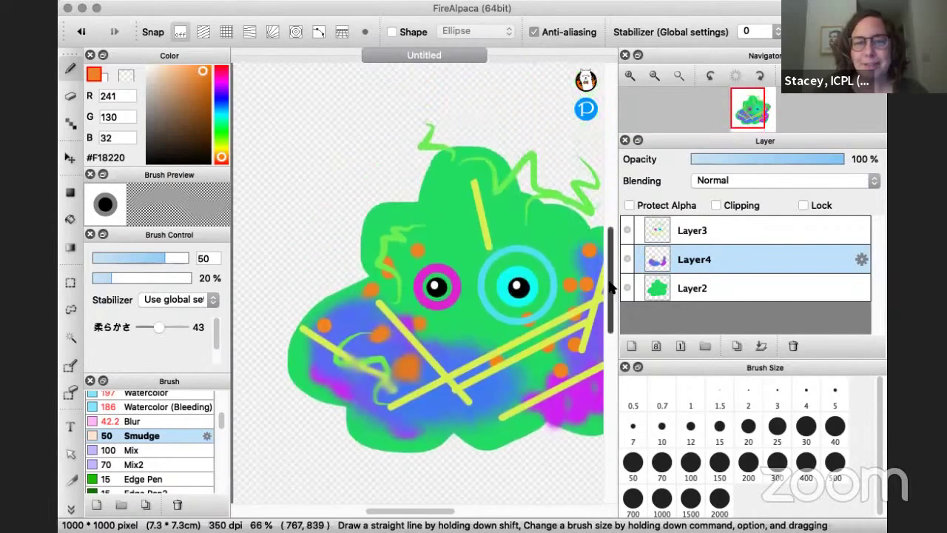
{"action": "scroll", "coordinate": [427, 513], "scroll_direction": "right", "scroll_amount": 3}
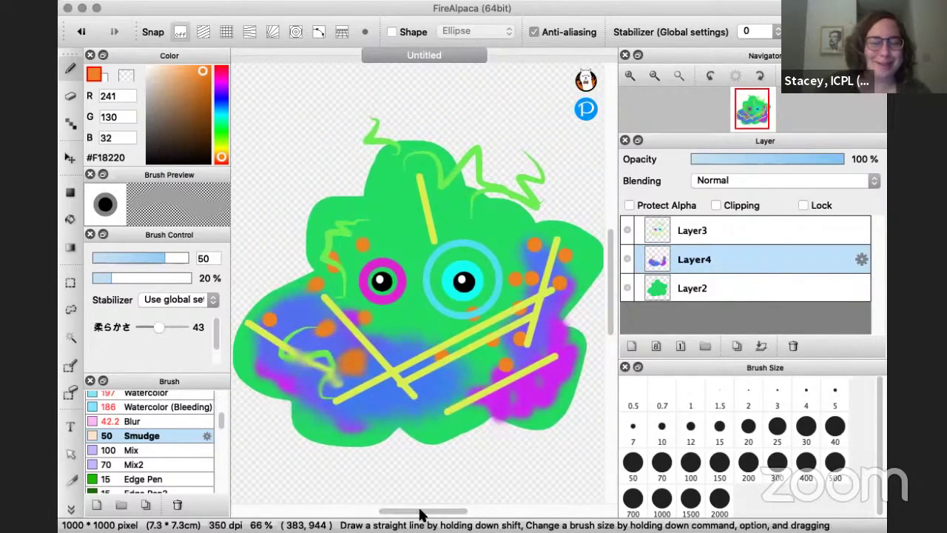
{"action": "left_click", "coordinate": [125, 452]}
{"action": "left_click_drag", "start_coordinate": [162, 251], "coordinate": [166, 251]}
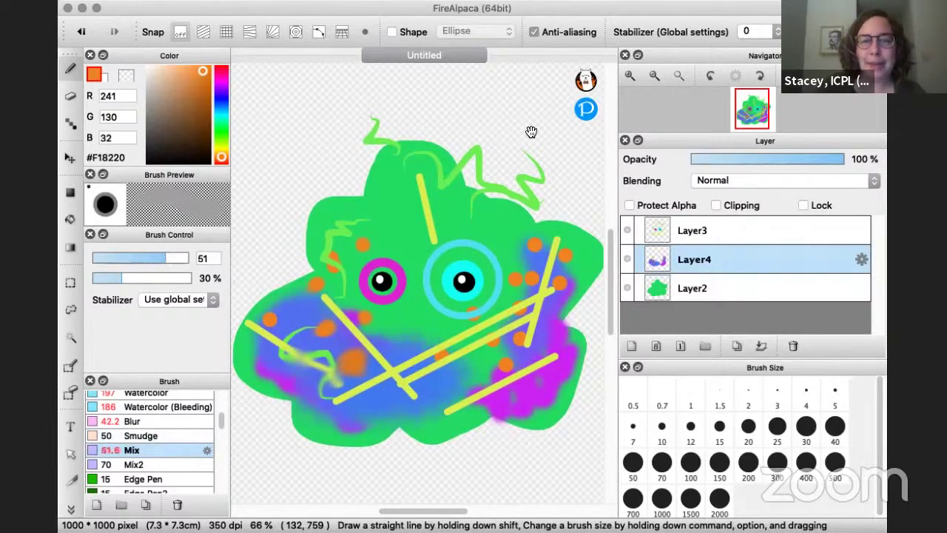
Step: Try the Mix brush on the orange dot above the magenta eye and the blue patch's upper edge, undoing each stroke
{"action": "left_click", "coordinate": [629, 77]}
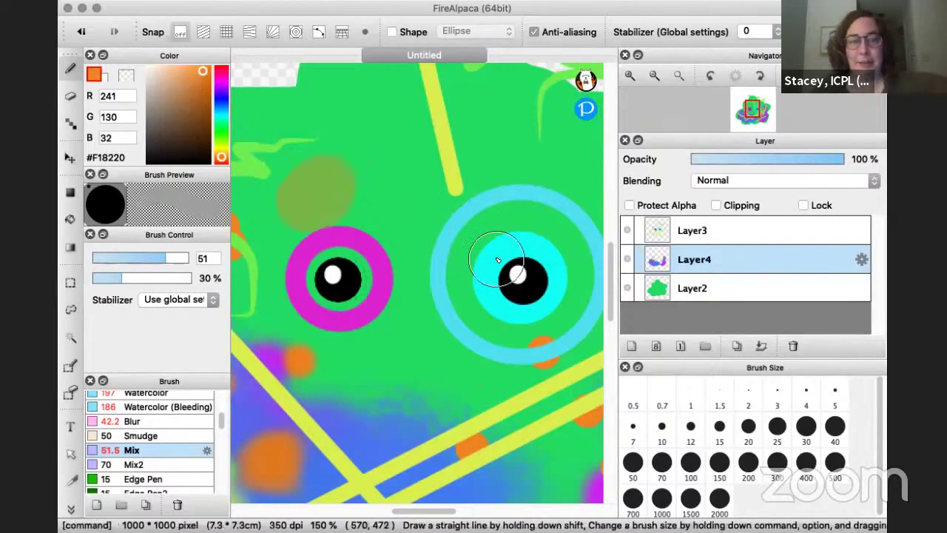
{"action": "key", "text": "super+z"}
{"action": "mouse_move", "coordinate": [364, 440]}
{"action": "left_mouse_down"}
{"action": "mouse_move", "coordinate": [358, 410]}
{"action": "mouse_move", "coordinate": [372, 387]}
{"action": "mouse_move", "coordinate": [365, 396]}
{"action": "mouse_move", "coordinate": [409, 362]}
{"action": "left_mouse_up"}
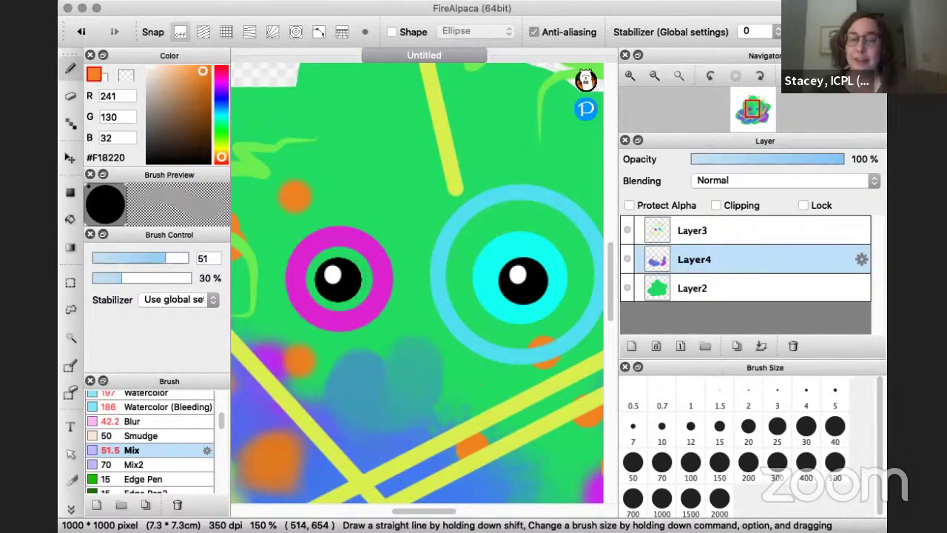
{"action": "key", "text": "super+z"}
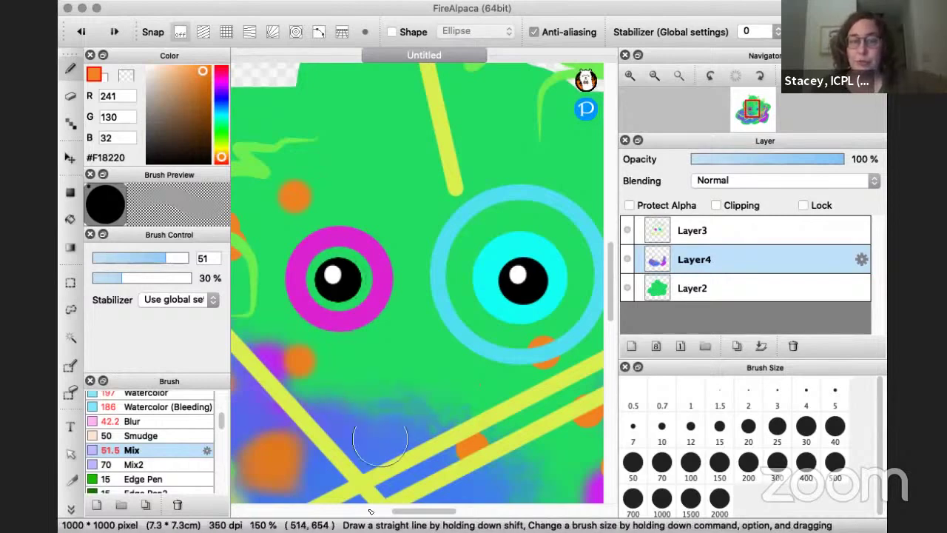
Step: Blend the lower edge of the magenta patch on the blob's lower right with the Mix brush at size 10.9
{"action": "scroll", "coordinate": [613, 265], "scroll_direction": "down", "scroll_amount": 10}
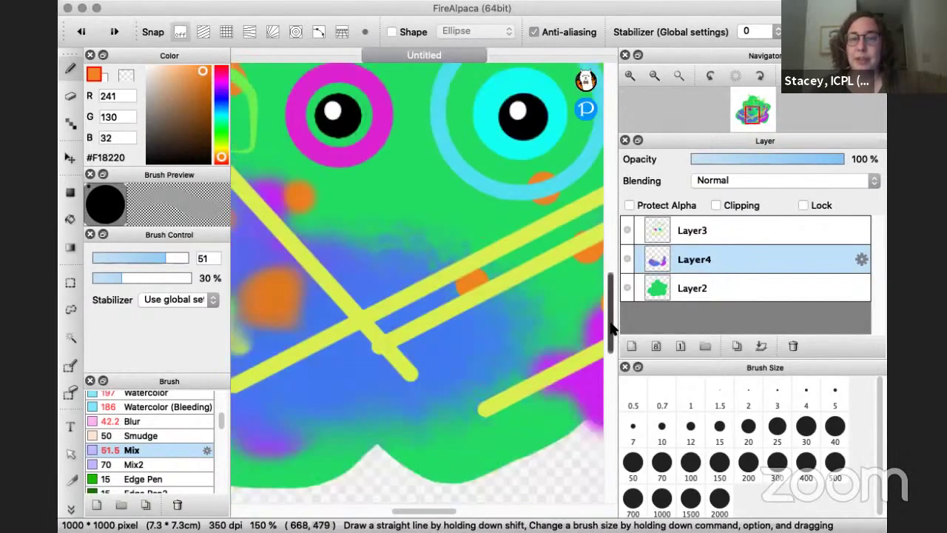
{"action": "scroll", "coordinate": [501, 507], "scroll_direction": "up", "scroll_amount": 3}
{"action": "scroll", "coordinate": [409, 271], "scroll_direction": "right", "scroll_amount": 6}
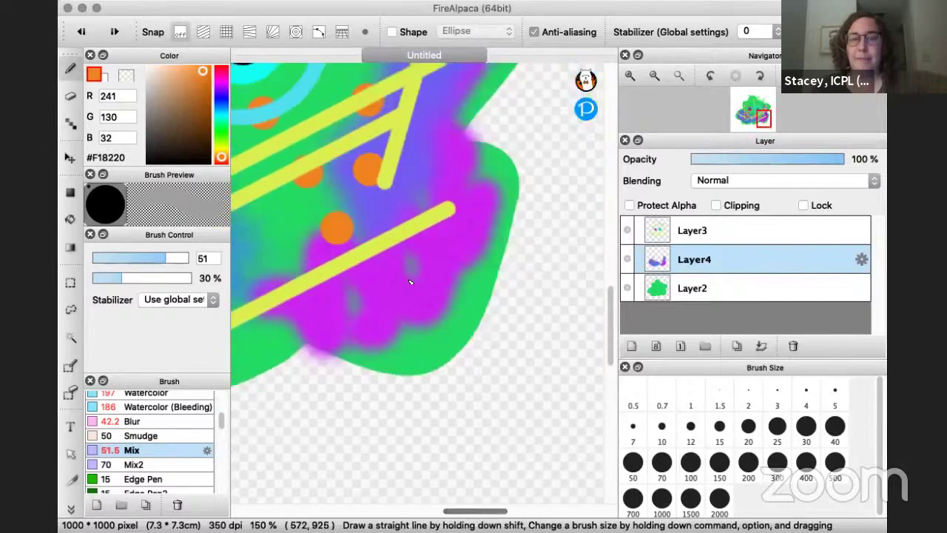
{"action": "mouse_move", "coordinate": [322, 234]}
{"action": "left_mouse_down"}
{"action": "mouse_move", "coordinate": [274, 272]}
{"action": "mouse_move", "coordinate": [396, 266]}
{"action": "mouse_move", "coordinate": [332, 221]}
{"action": "mouse_move", "coordinate": [354, 252]}
{"action": "left_mouse_up"}
{"action": "key", "text": "super+z"}
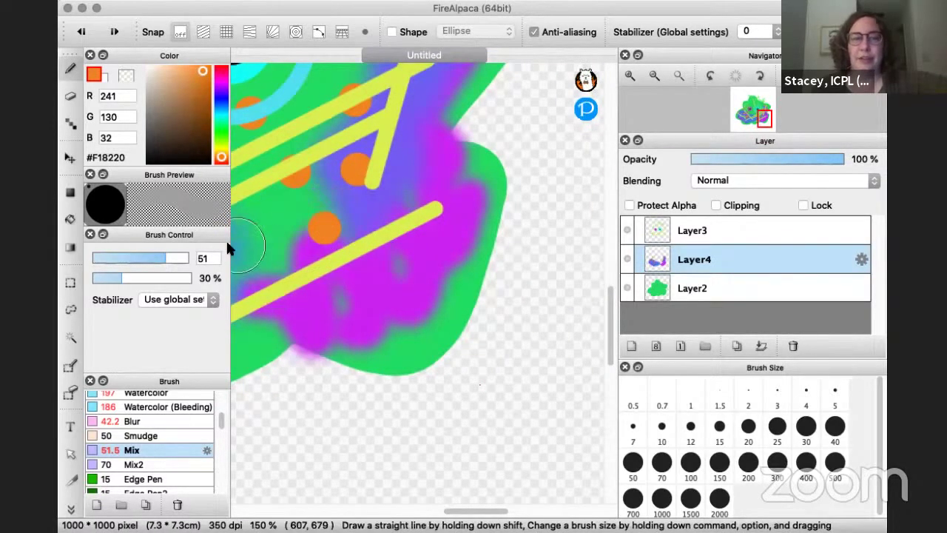
{"action": "left_click_drag", "start_coordinate": [164, 257], "coordinate": [118, 258]}
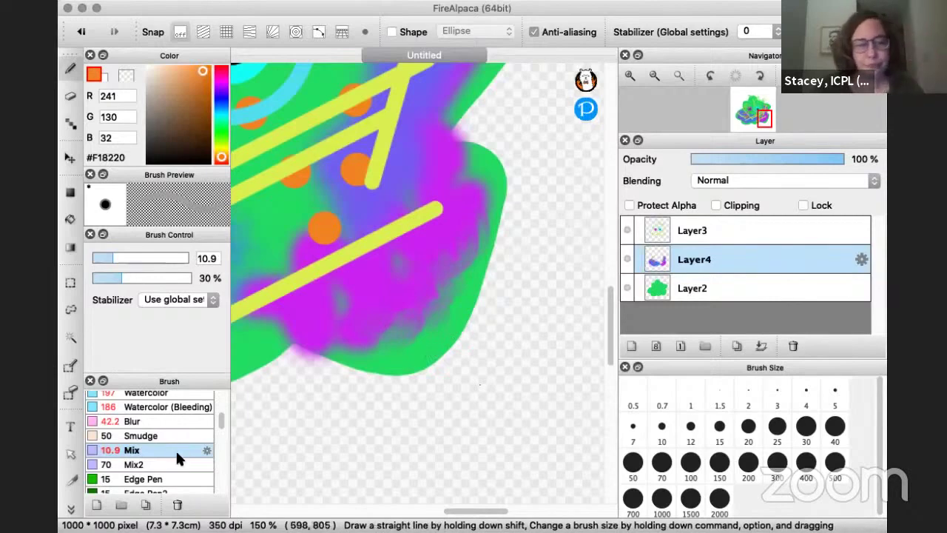
Step: Select the Edge Pen brush, keeping Layer4 active
{"action": "left_click_drag", "start_coordinate": [219, 419], "coordinate": [217, 430]}
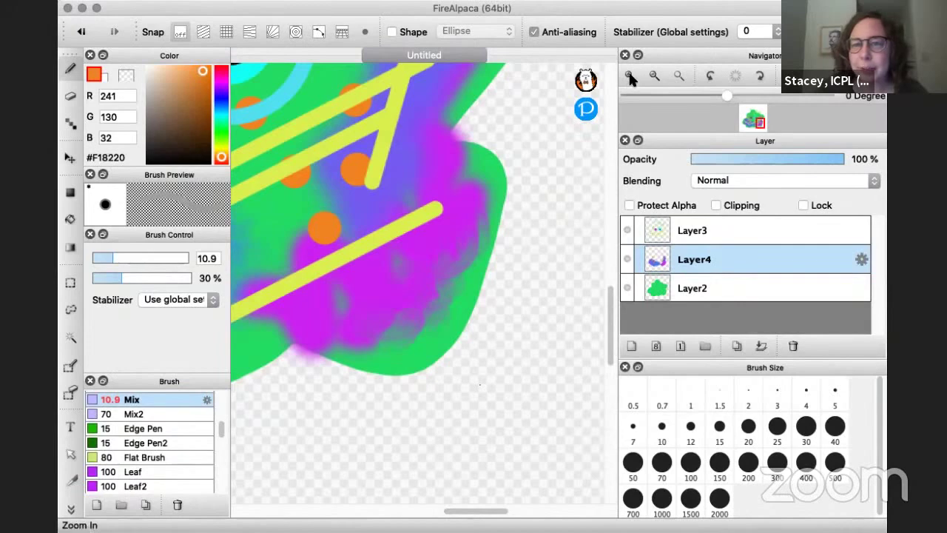
{"action": "left_click", "coordinate": [652, 75]}
{"action": "left_click", "coordinate": [652, 76]}
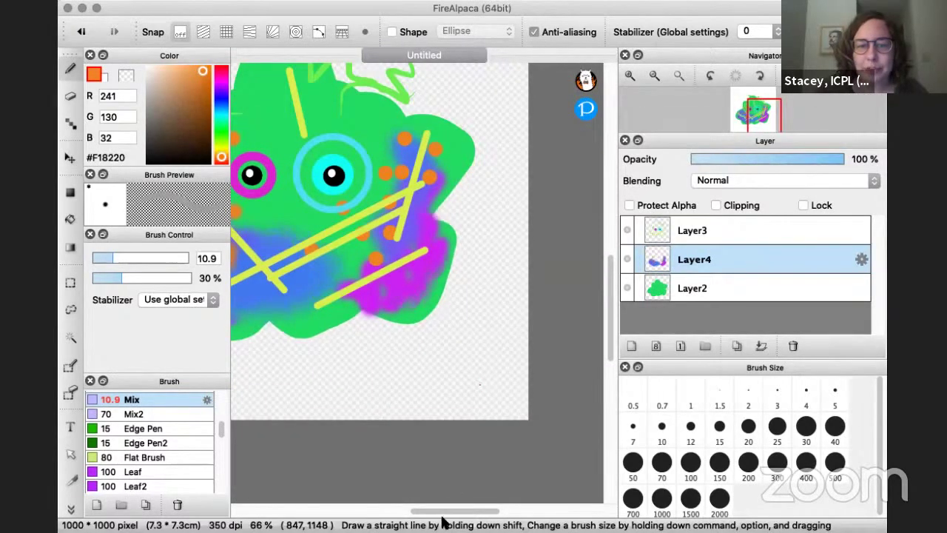
{"action": "left_click_drag", "start_coordinate": [451, 518], "coordinate": [413, 518]}
{"action": "left_click", "coordinate": [142, 431]}
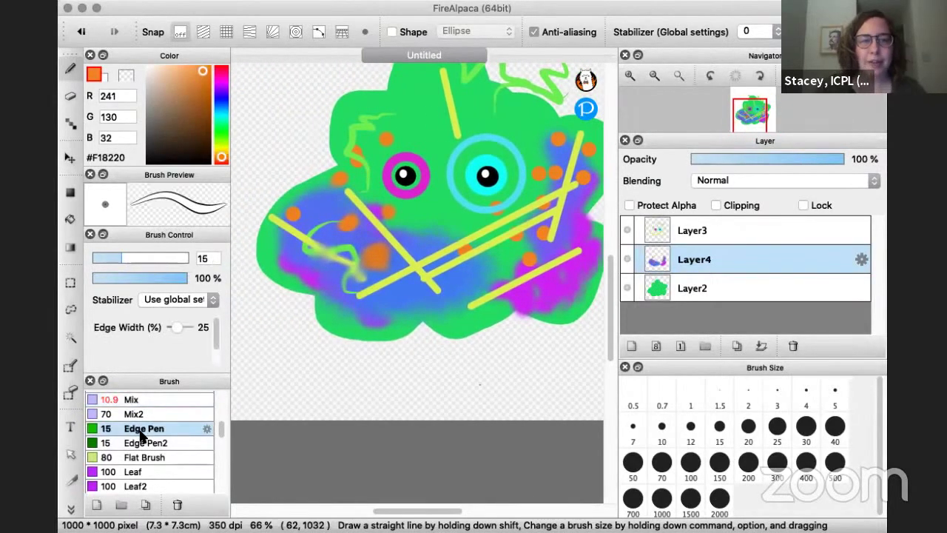
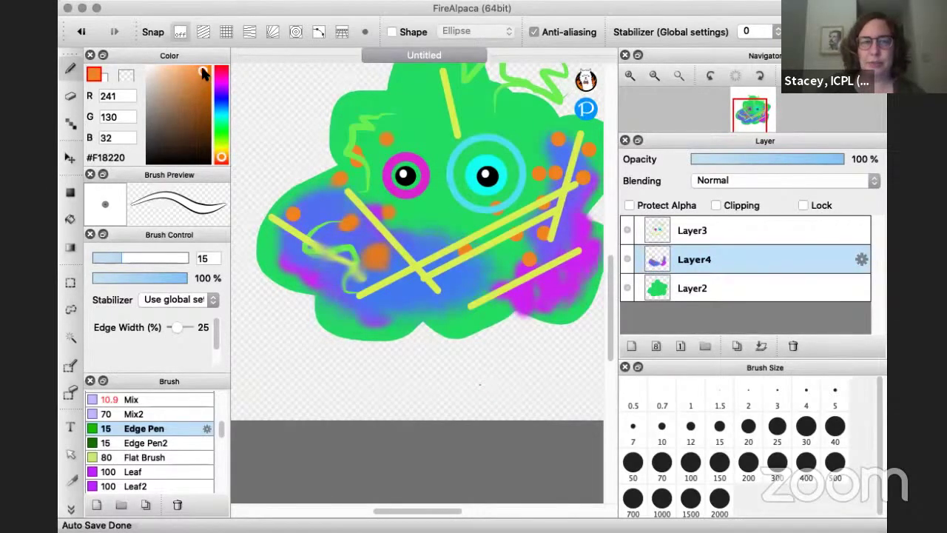
Step: Draw an arm with a fingered hand on the blob's left side using the Edge Pen in red #FF0000 at size 23
{"action": "mouse_move", "coordinate": [204, 74]}
{"action": "left_mouse_down"}
{"action": "mouse_move", "coordinate": [213, 67]}
{"action": "mouse_move", "coordinate": [147, 55]}
{"action": "mouse_move", "coordinate": [211, 66]}
{"action": "mouse_move", "coordinate": [210, 152]}
{"action": "mouse_move", "coordinate": [202, 105]}
{"action": "mouse_move", "coordinate": [210, 68]}
{"action": "mouse_move", "coordinate": [173, 117]}
{"action": "mouse_move", "coordinate": [154, 107]}
{"action": "mouse_move", "coordinate": [188, 137]}
{"action": "mouse_move", "coordinate": [164, 127]}
{"action": "mouse_move", "coordinate": [199, 68]}
{"action": "mouse_move", "coordinate": [161, 112]}
{"action": "mouse_move", "coordinate": [210, 65]}
{"action": "left_mouse_up"}
{"action": "mouse_move", "coordinate": [222, 159]}
{"action": "left_mouse_down"}
{"action": "mouse_move", "coordinate": [225, 68]}
{"action": "mouse_move", "coordinate": [208, 67]}
{"action": "mouse_move", "coordinate": [182, 108]}
{"action": "mouse_move", "coordinate": [172, 94]}
{"action": "mouse_move", "coordinate": [211, 65]}
{"action": "left_mouse_up"}
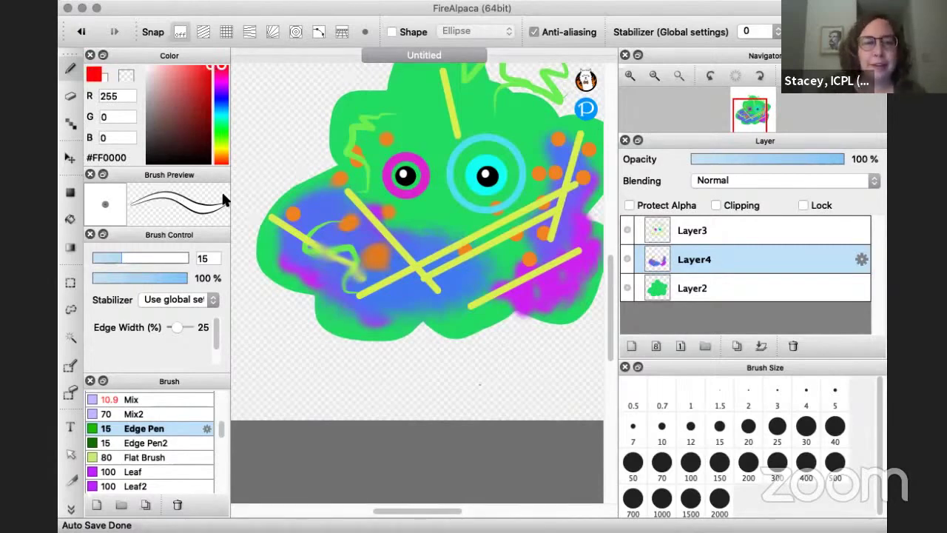
{"action": "left_click_drag", "start_coordinate": [124, 257], "coordinate": [137, 257]}
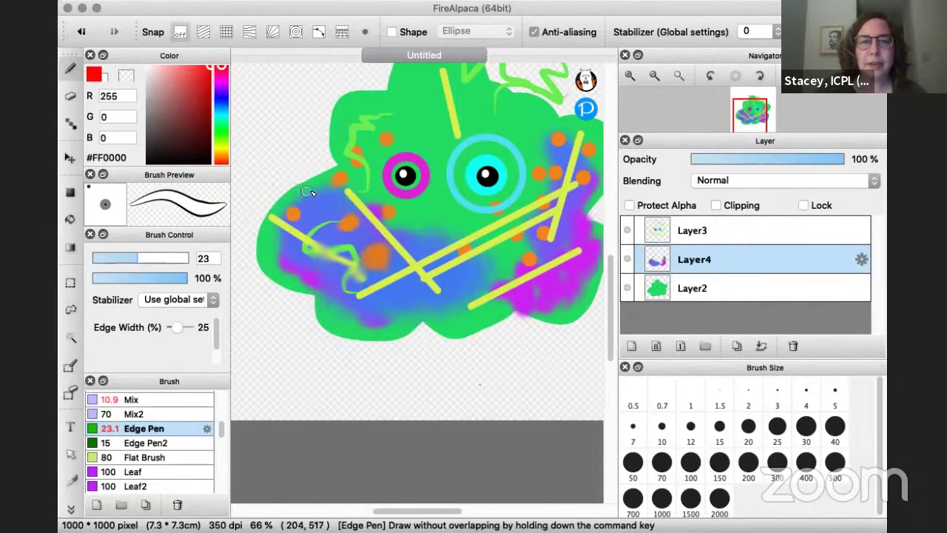
{"action": "mouse_move", "coordinate": [315, 195]}
{"action": "left_mouse_down"}
{"action": "mouse_move", "coordinate": [273, 150]}
{"action": "mouse_move", "coordinate": [275, 127]}
{"action": "mouse_move", "coordinate": [259, 133]}
{"action": "left_mouse_up"}
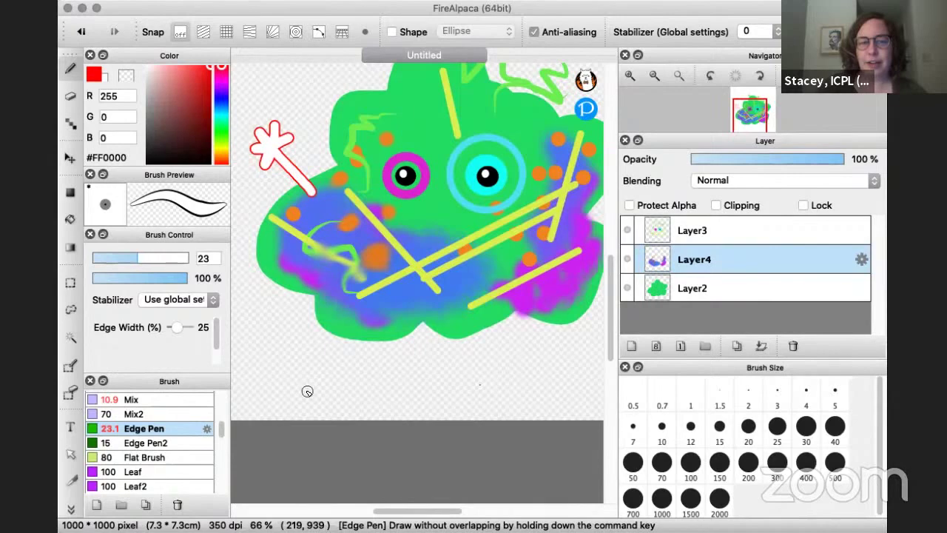
Step: Try drawing a second hand with overlapping Edge Pen strokes below the blob's lower left, and undo its strokes
{"action": "mouse_move", "coordinate": [308, 392]}
{"action": "left_mouse_down"}
{"action": "mouse_move", "coordinate": [261, 342]}
{"action": "mouse_move", "coordinate": [268, 350]}
{"action": "mouse_move", "coordinate": [268, 330]}
{"action": "mouse_move", "coordinate": [270, 351]}
{"action": "mouse_move", "coordinate": [290, 334]}
{"action": "mouse_move", "coordinate": [255, 368]}
{"action": "left_mouse_up"}
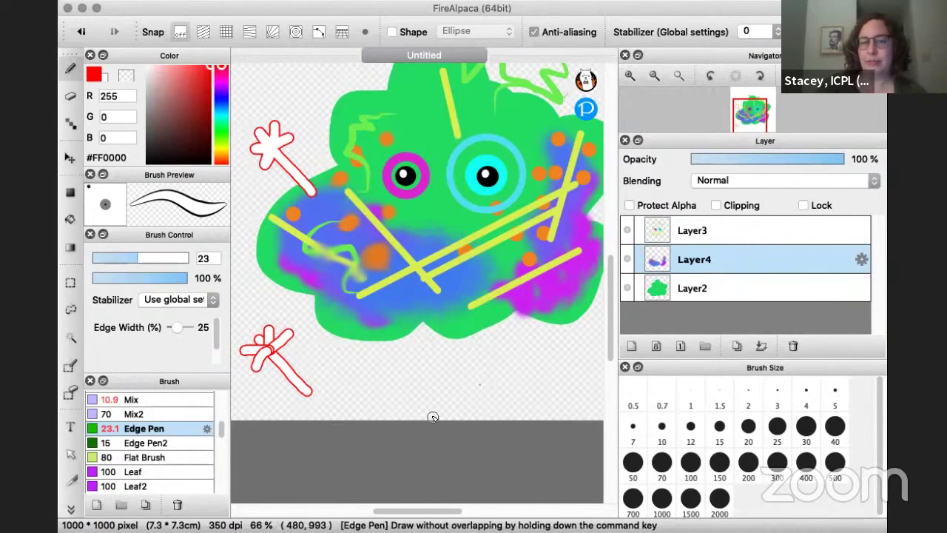
{"action": "key", "text": "super+z"}
{"action": "key", "text": "super+z"}
{"action": "key", "text": "super+z"}
{"action": "key", "text": "super+z"}
{"action": "key", "text": "super+z"}
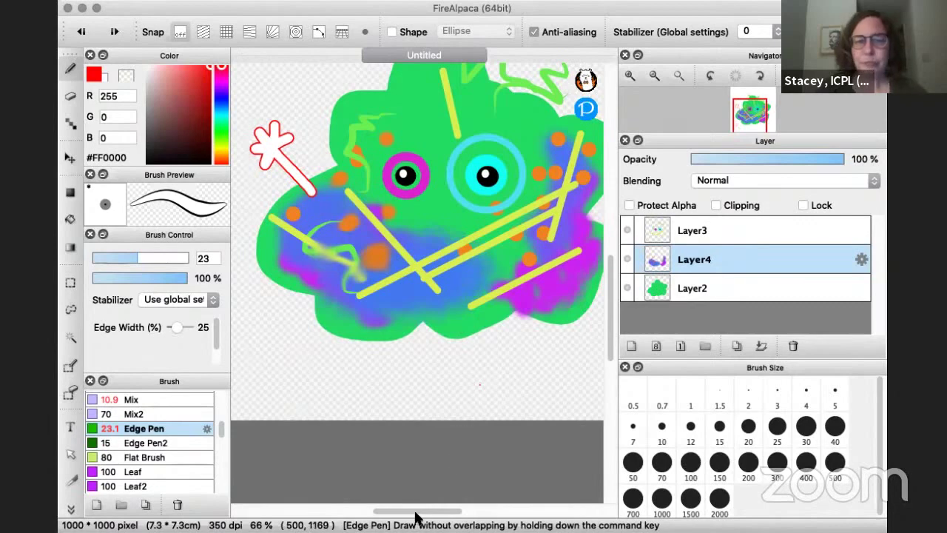
Step: Draw a matching red-edged arm with a fingered hand on the blob's right side
{"action": "left_click_drag", "start_coordinate": [412, 509], "coordinate": [435, 510]}
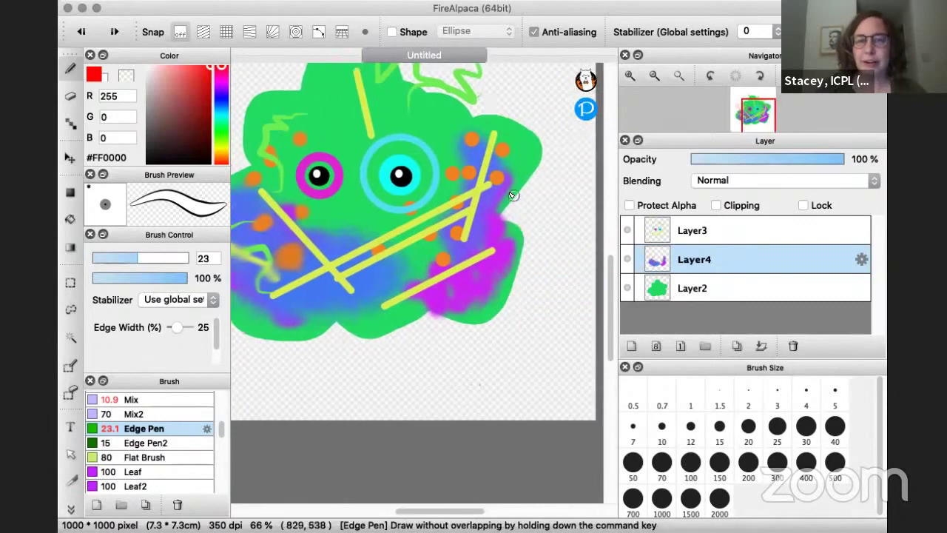
{"action": "mouse_move", "coordinate": [506, 191]}
{"action": "left_mouse_down"}
{"action": "mouse_move", "coordinate": [555, 192]}
{"action": "mouse_move", "coordinate": [565, 173]}
{"action": "mouse_move", "coordinate": [571, 198]}
{"action": "left_mouse_up"}
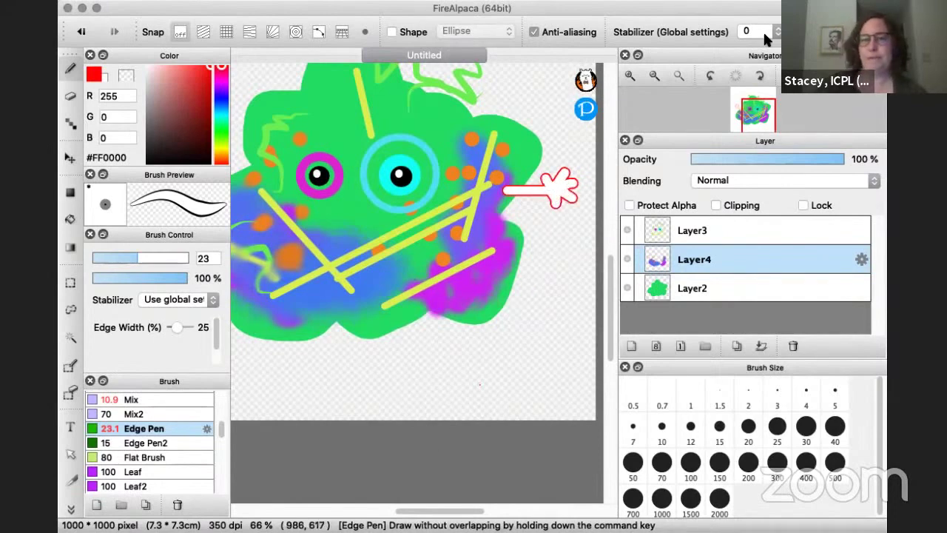
Step: Draw two red-edged legs with triangular feet under the blob, redrawing the right one so it starts higher on the body
{"action": "left_click", "coordinate": [655, 76]}
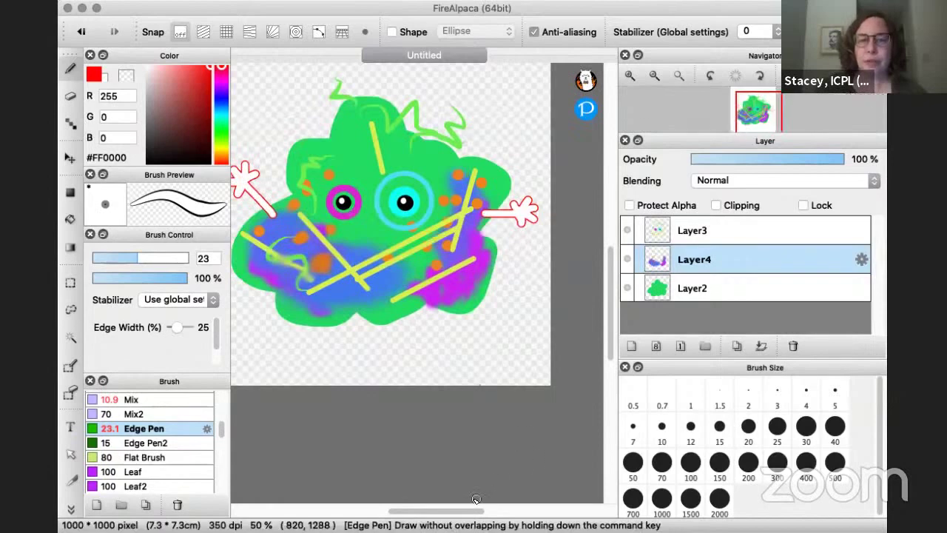
{"action": "left_click_drag", "start_coordinate": [456, 512], "coordinate": [446, 513]}
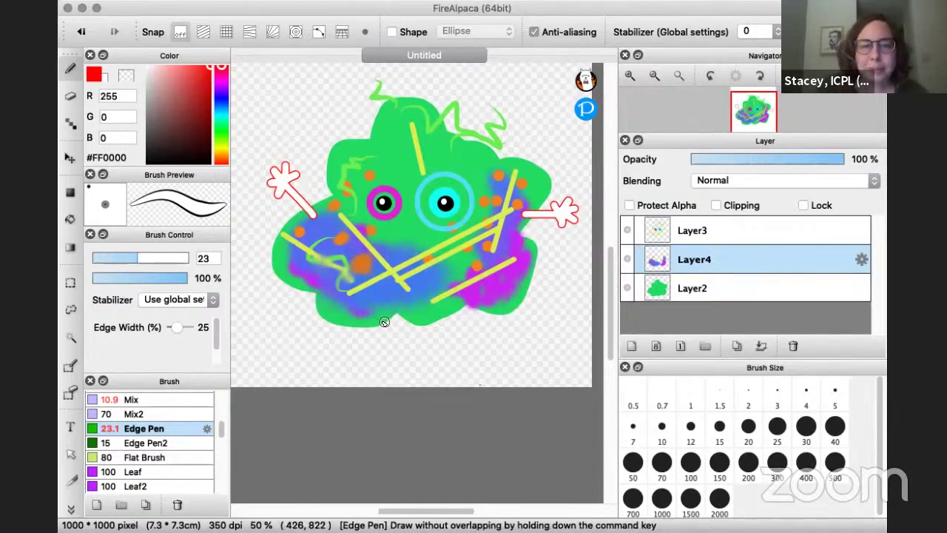
{"action": "mouse_move", "coordinate": [384, 322]}
{"action": "left_mouse_down"}
{"action": "mouse_move", "coordinate": [345, 364]}
{"action": "mouse_move", "coordinate": [370, 373]}
{"action": "mouse_move", "coordinate": [383, 344]}
{"action": "left_mouse_up"}
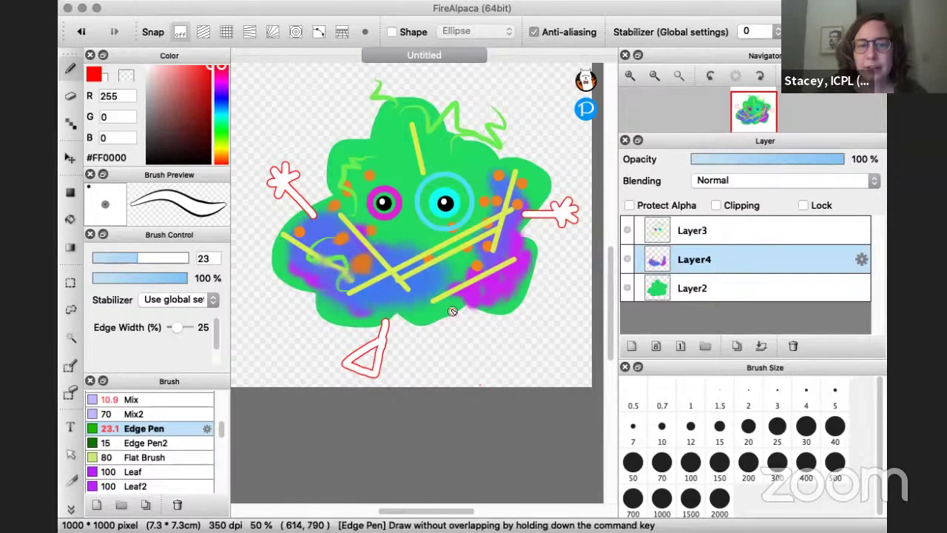
{"action": "mouse_move", "coordinate": [450, 310]}
{"action": "left_mouse_down"}
{"action": "mouse_move", "coordinate": [477, 374]}
{"action": "mouse_move", "coordinate": [501, 349]}
{"action": "mouse_move", "coordinate": [469, 327]}
{"action": "left_mouse_up"}
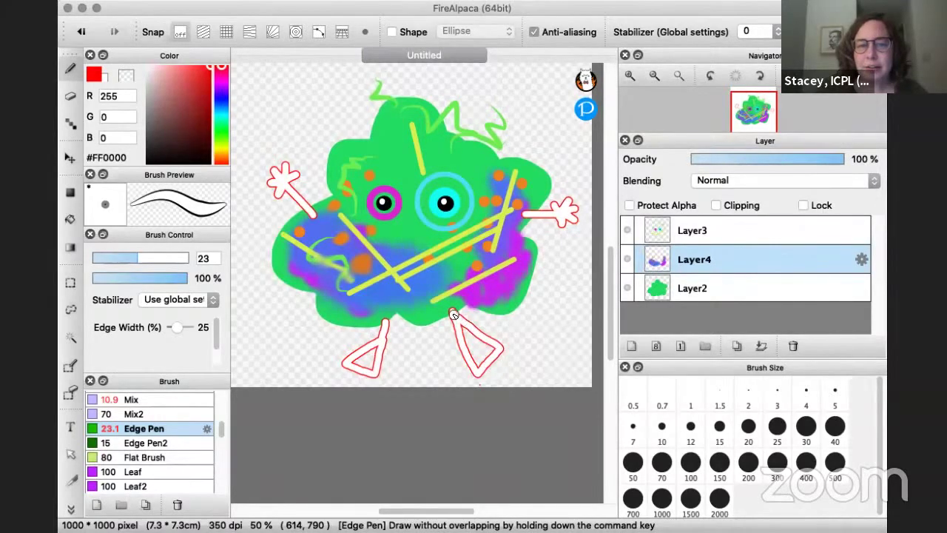
{"action": "key", "text": "super+z"}
{"action": "mouse_move", "coordinate": [455, 298]}
{"action": "left_mouse_down"}
{"action": "mouse_move", "coordinate": [455, 331]}
{"action": "mouse_move", "coordinate": [498, 373]}
{"action": "mouse_move", "coordinate": [518, 344]}
{"action": "mouse_move", "coordinate": [458, 328]}
{"action": "left_mouse_up"}
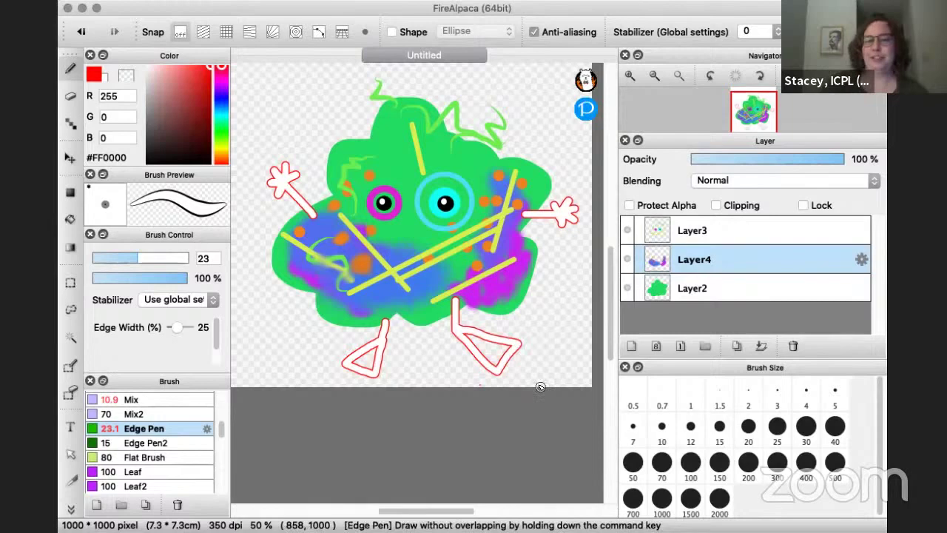
Step: Fill the inner triangles of both feet with dark red #D50707 using the Bucket tool
{"action": "left_click", "coordinate": [70, 220]}
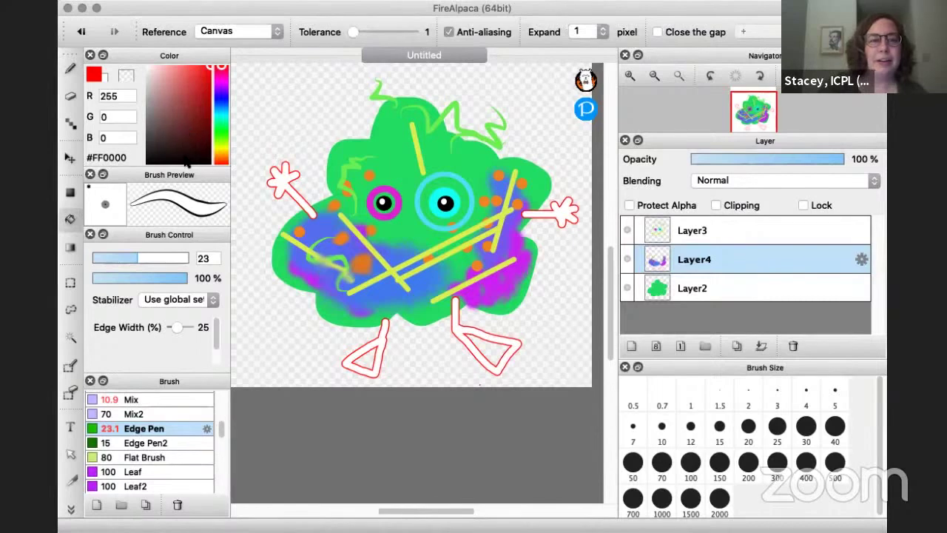
{"action": "left_click_drag", "start_coordinate": [200, 85], "coordinate": [230, 91]}
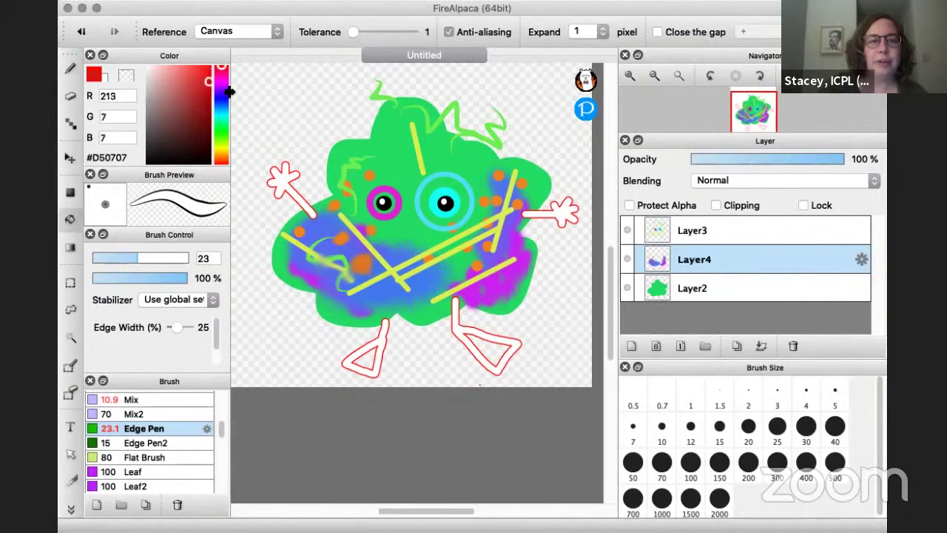
{"action": "left_click", "coordinate": [363, 359]}
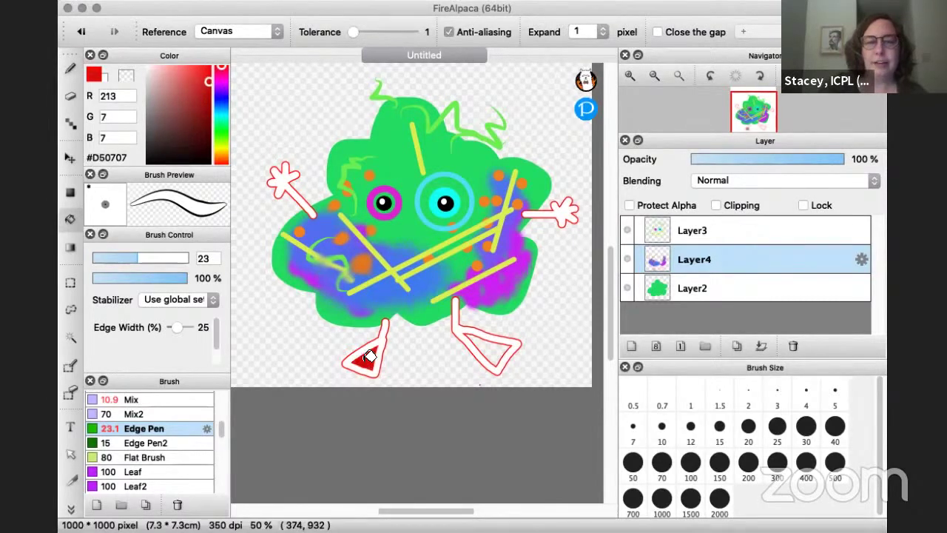
{"action": "left_click", "coordinate": [487, 345]}
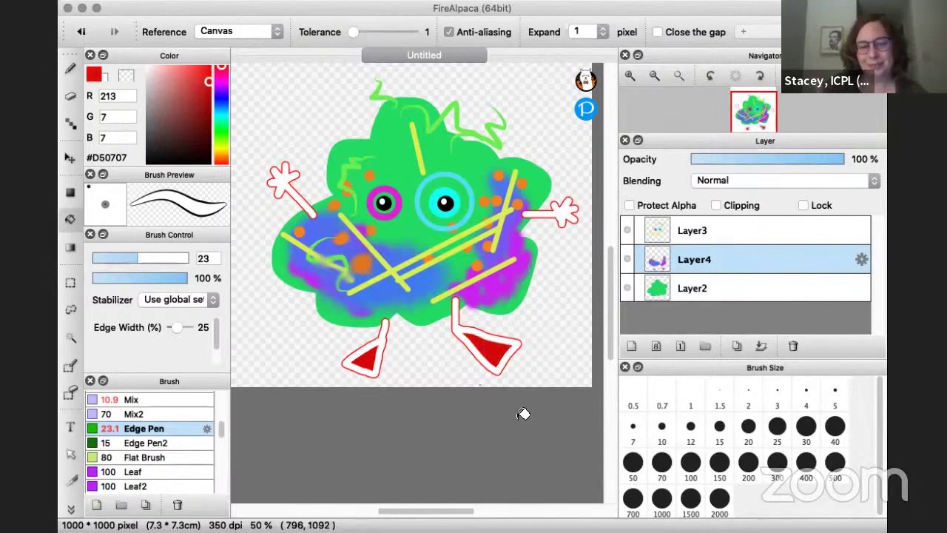
Step: Try filling the white parts of both legs and feet with #D50707 at Expand 1 pixel, inspect the edges, and undo the fills
{"action": "left_click", "coordinate": [463, 329]}
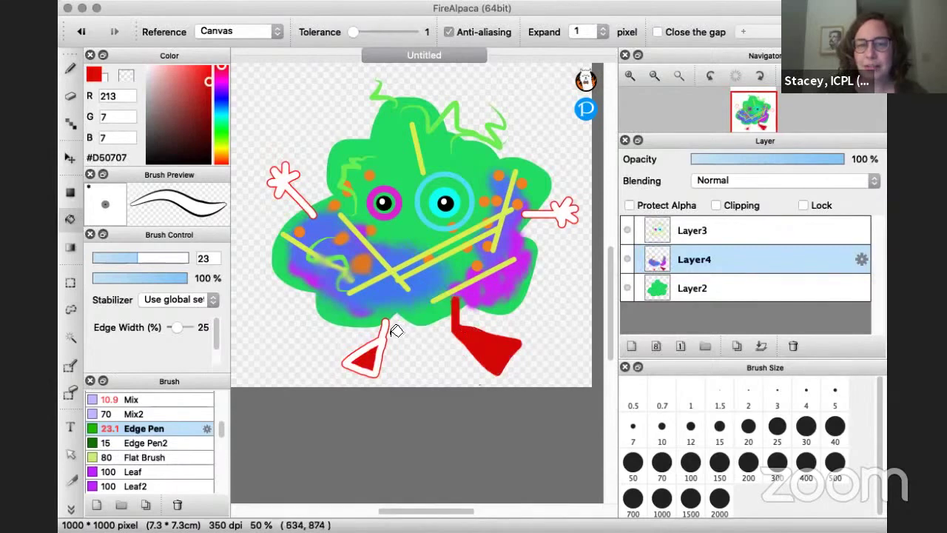
{"action": "left_click", "coordinate": [386, 335]}
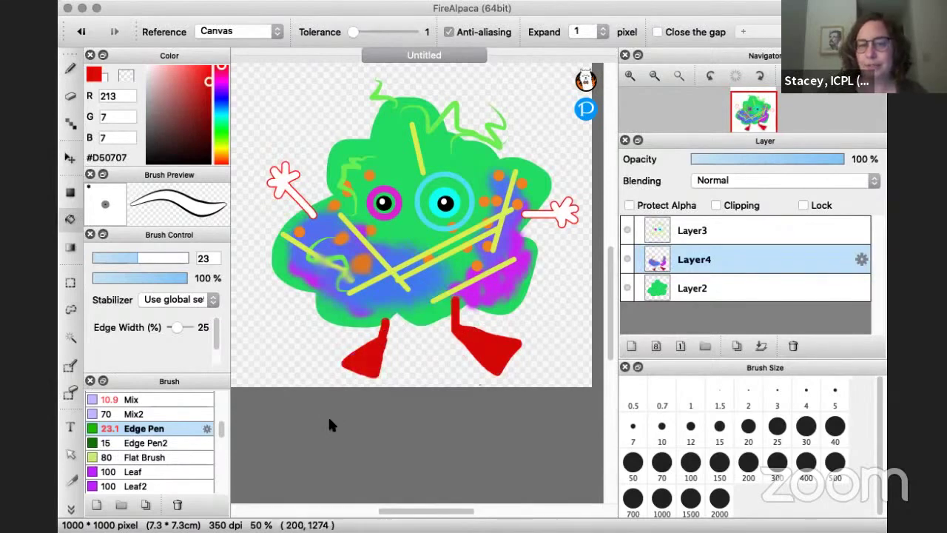
{"action": "left_click", "coordinate": [654, 79]}
{"action": "left_click", "coordinate": [629, 75]}
{"action": "left_click", "coordinate": [630, 76]}
{"action": "left_click", "coordinate": [630, 75]}
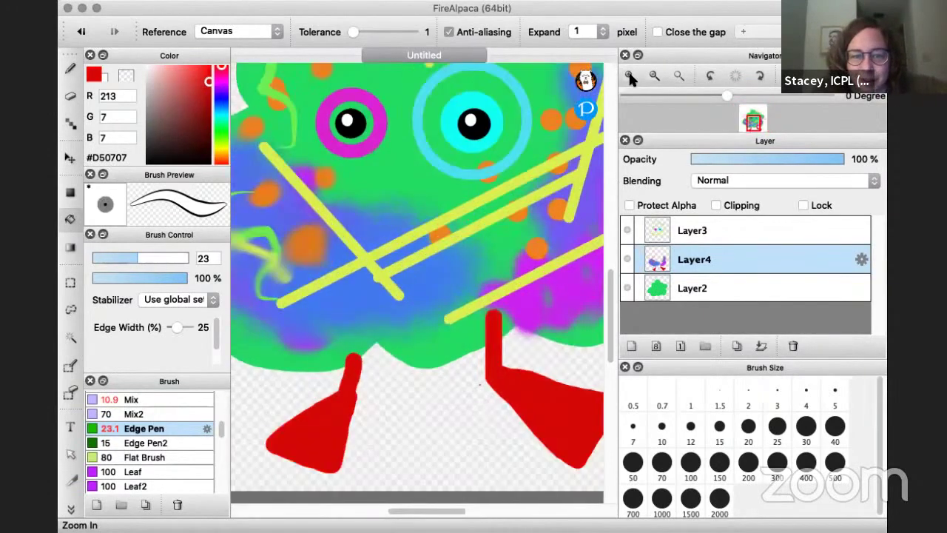
{"action": "left_click", "coordinate": [589, 446]}
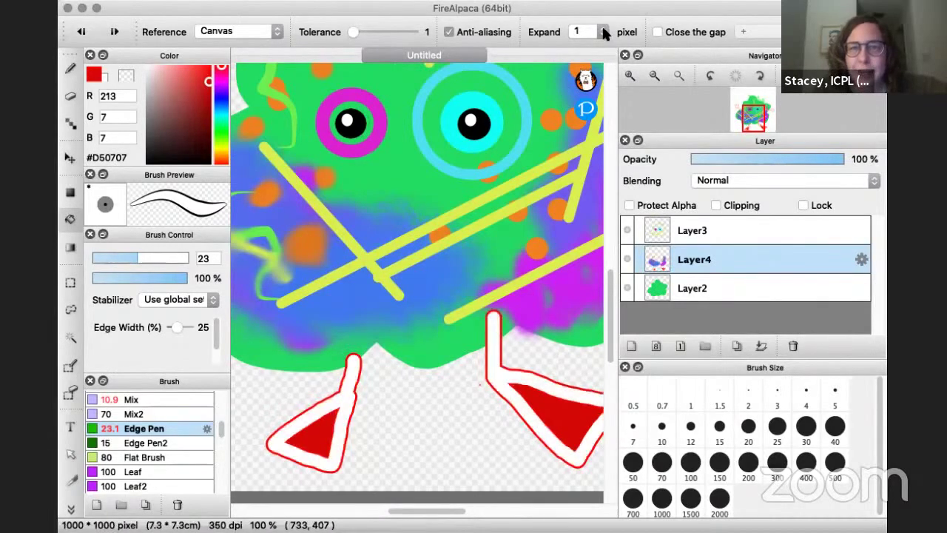
Step: Fill the white parts of both legs and feet with #D50707 using the Bucket tool at Expand 3 pixels
{"action": "left_click", "coordinate": [603, 31]}
{"action": "left_click", "coordinate": [584, 60]}
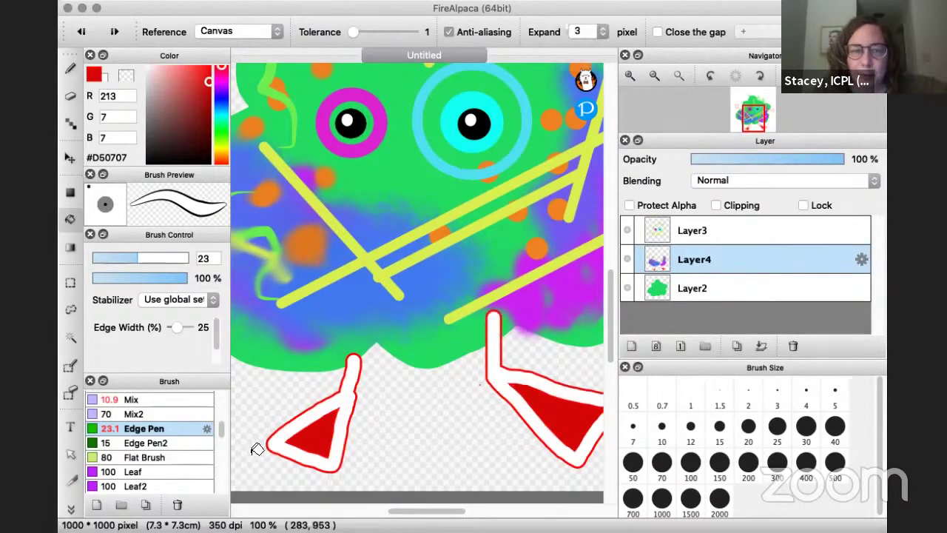
{"action": "left_click", "coordinate": [334, 396]}
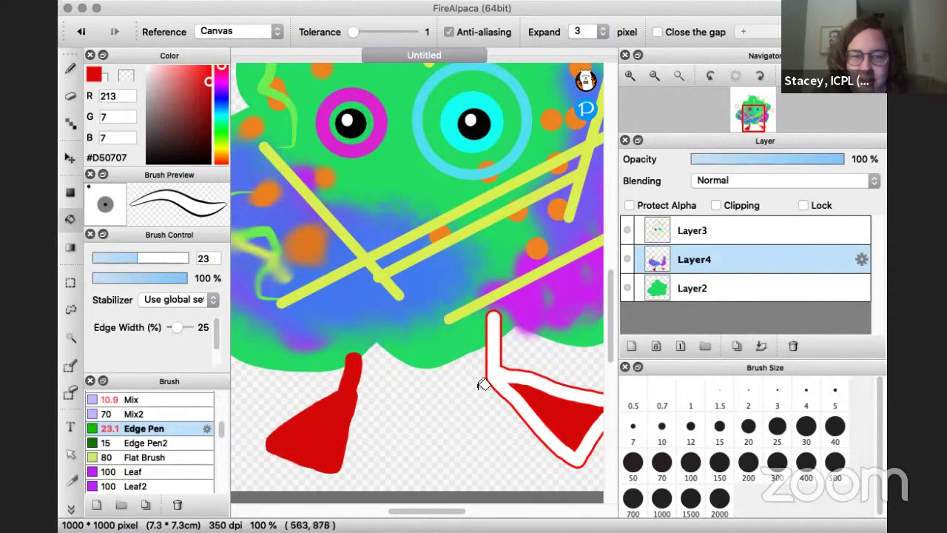
{"action": "left_click", "coordinate": [495, 371]}
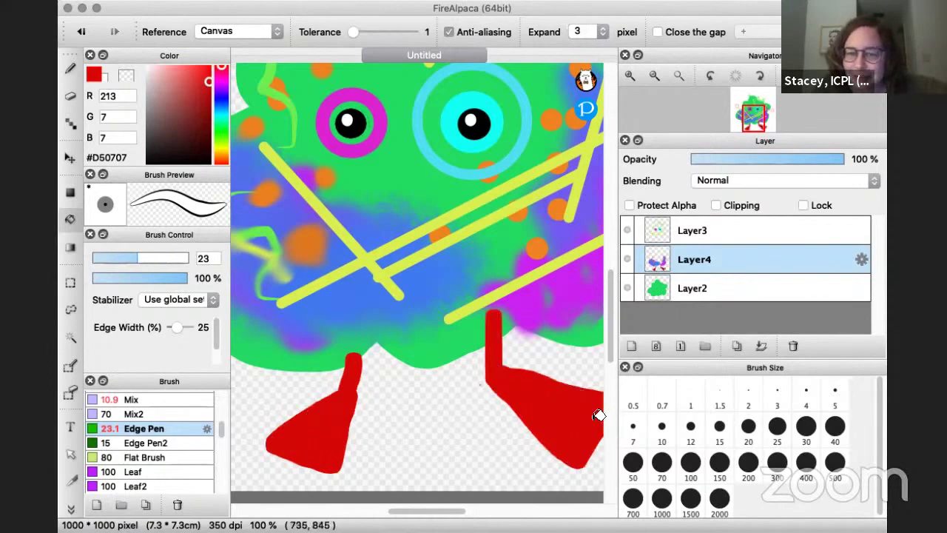
{"action": "left_click", "coordinate": [657, 74]}
{"action": "left_click", "coordinate": [654, 77]}
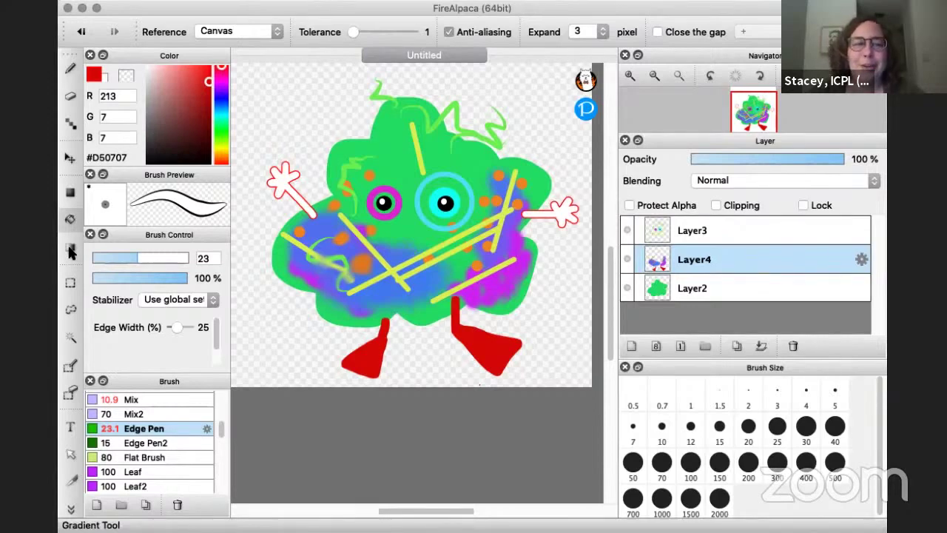
Step: Set up the Gradient tool with magenta #D507D5 as the background colour and orange #FFA600 as the foreground colour
{"action": "left_click", "coordinate": [70, 250]}
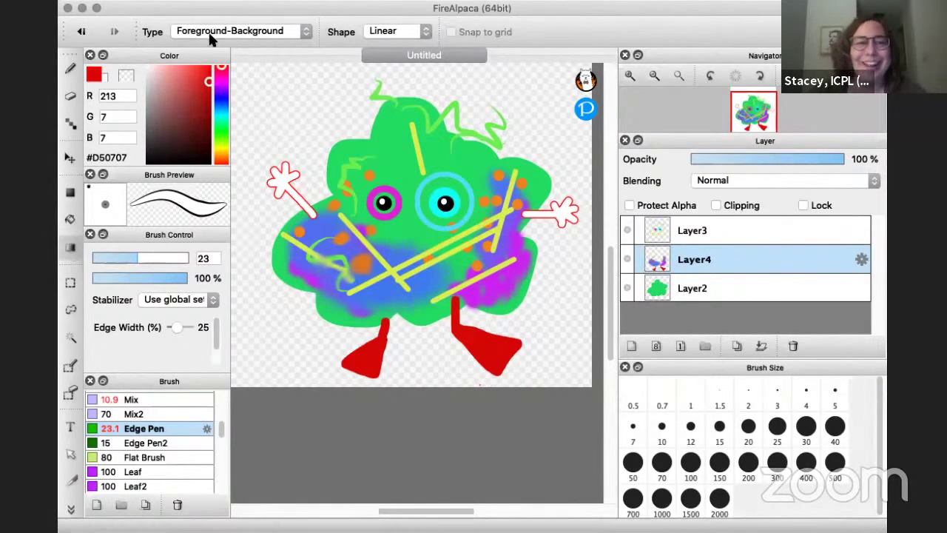
{"action": "left_click", "coordinate": [222, 82]}
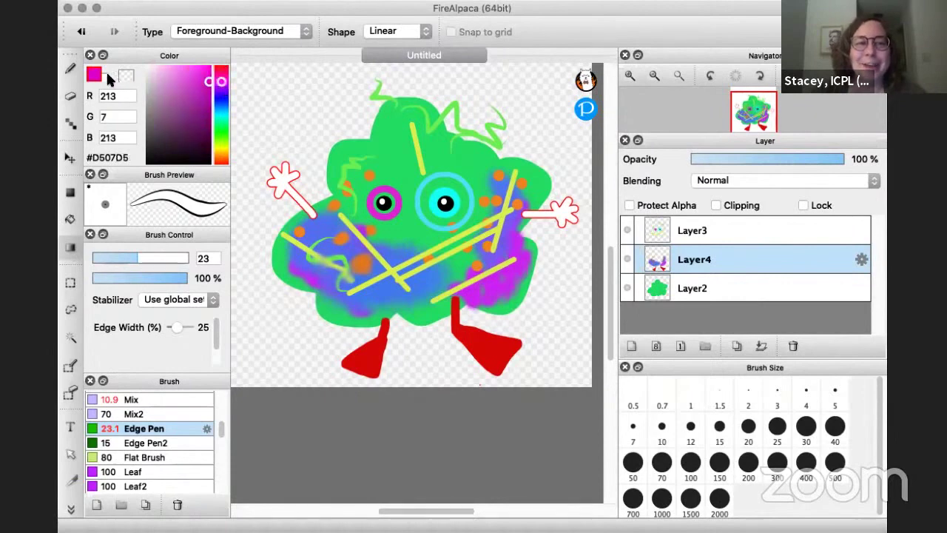
{"action": "left_click", "coordinate": [103, 73]}
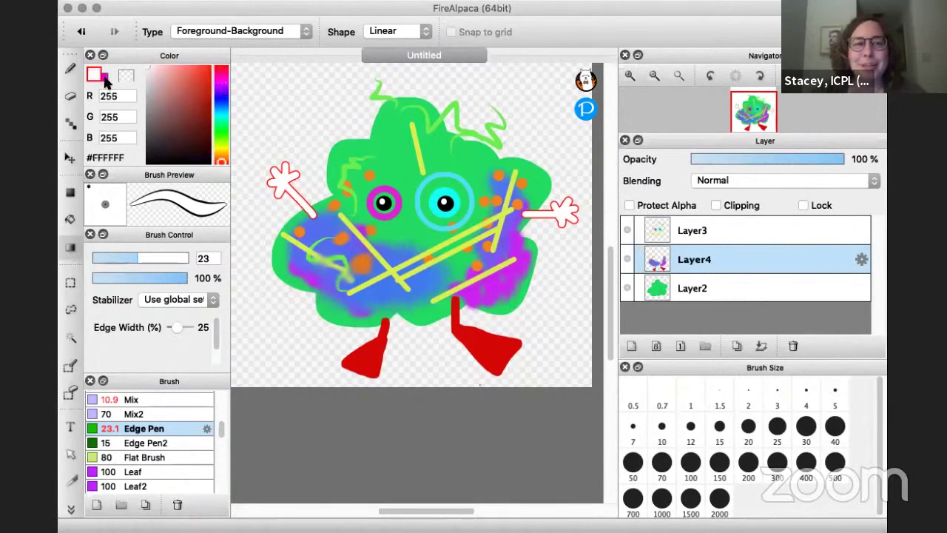
{"action": "left_click_drag", "start_coordinate": [220, 120], "coordinate": [230, 154]}
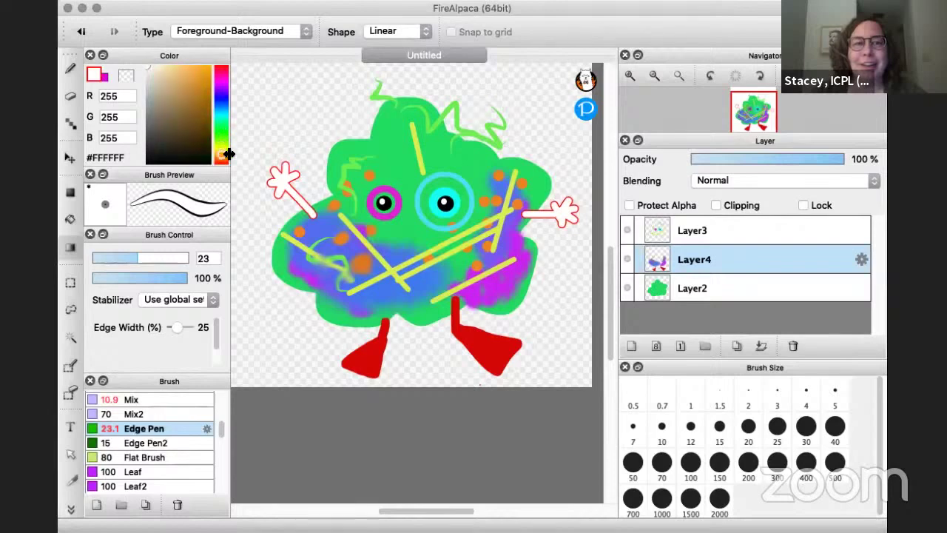
{"action": "left_click_drag", "start_coordinate": [197, 68], "coordinate": [213, 68]}
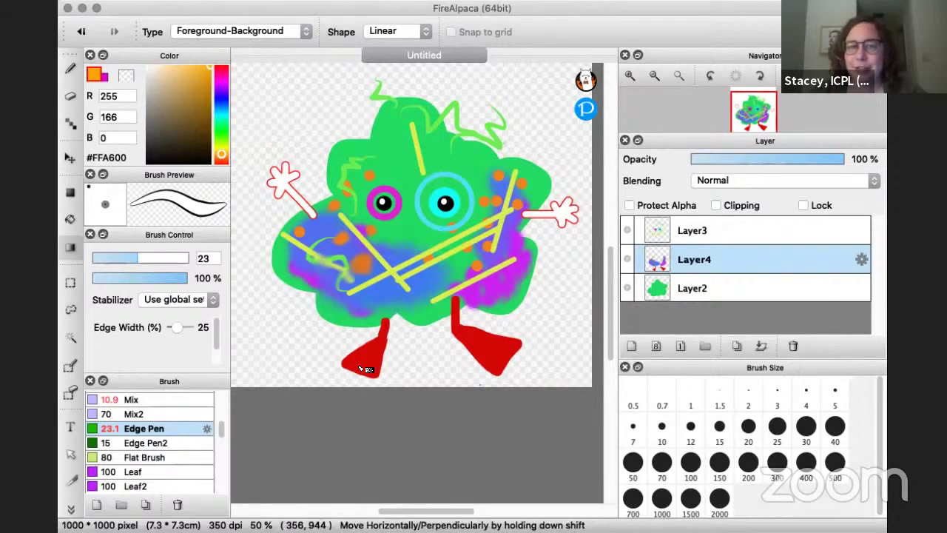
Step: Try a linear Foreground-Background gradient and an upward Foreground gradient on Layer4, undoing each one
{"action": "left_click_drag", "start_coordinate": [363, 365], "coordinate": [384, 334]}
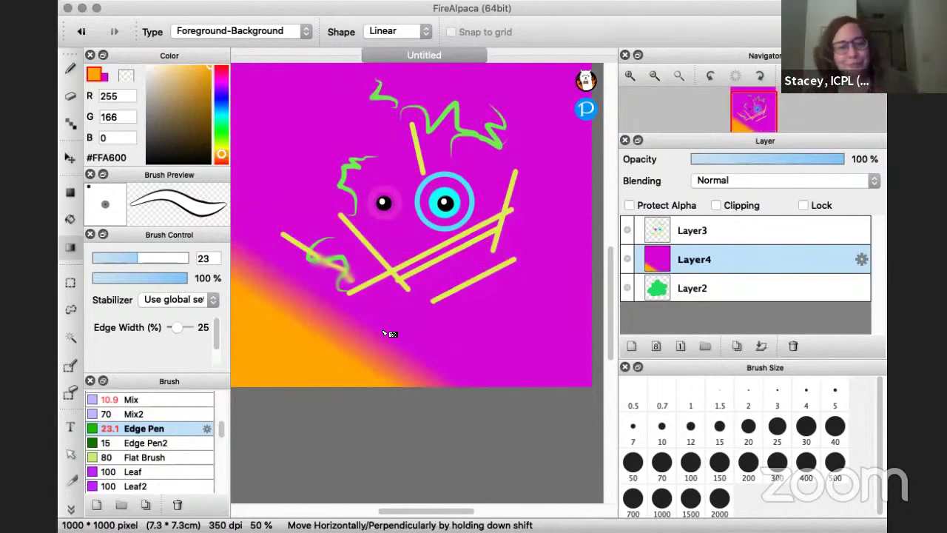
{"action": "key", "text": "super+z"}
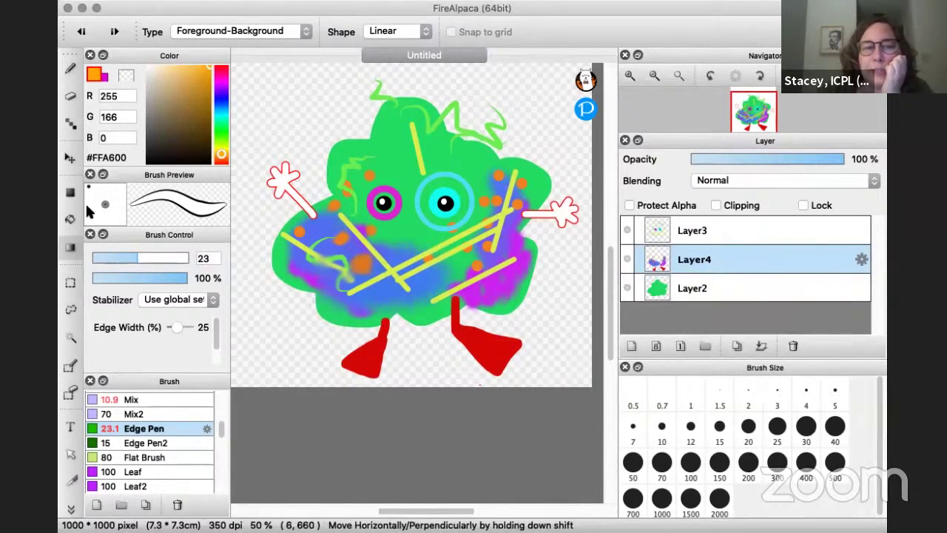
{"action": "left_click", "coordinate": [215, 33]}
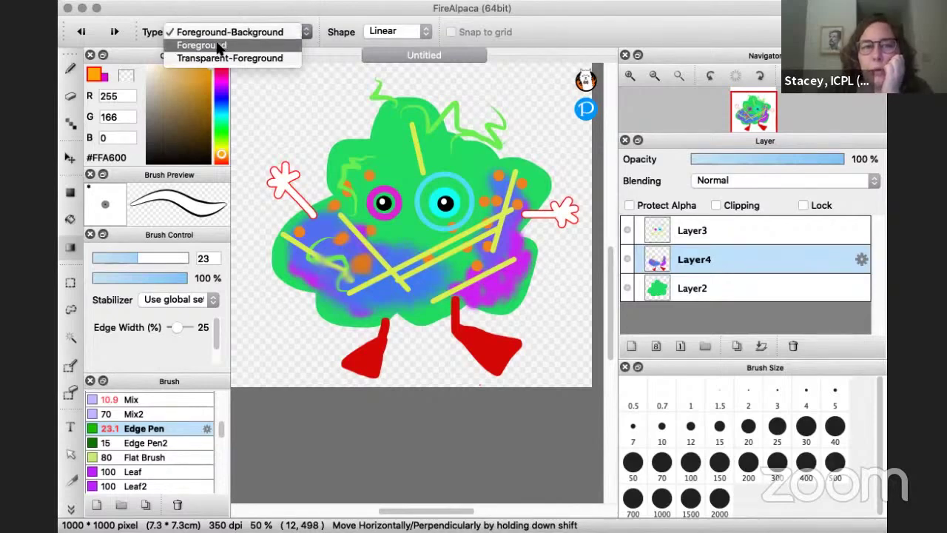
{"action": "left_click", "coordinate": [217, 46]}
{"action": "left_click_drag", "start_coordinate": [273, 300], "coordinate": [291, 129]}
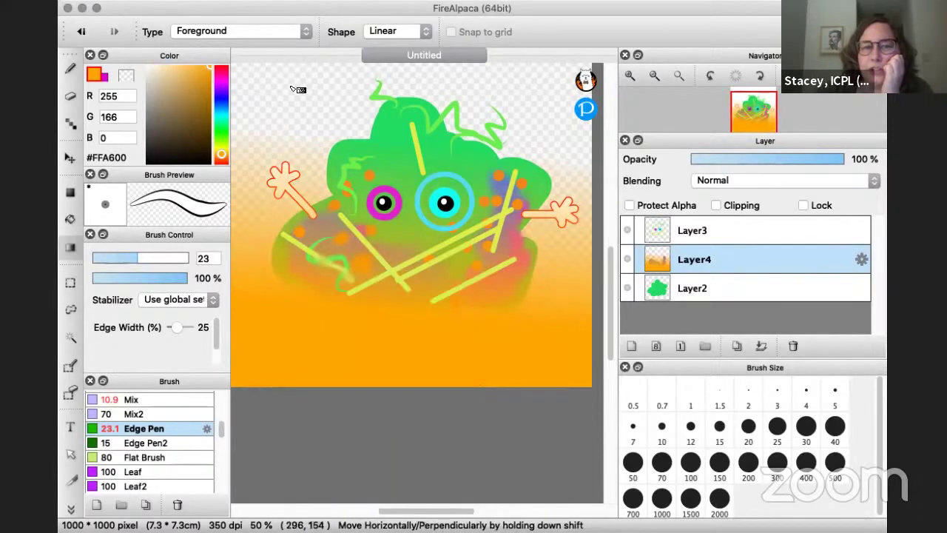
{"action": "key", "text": "super+z"}
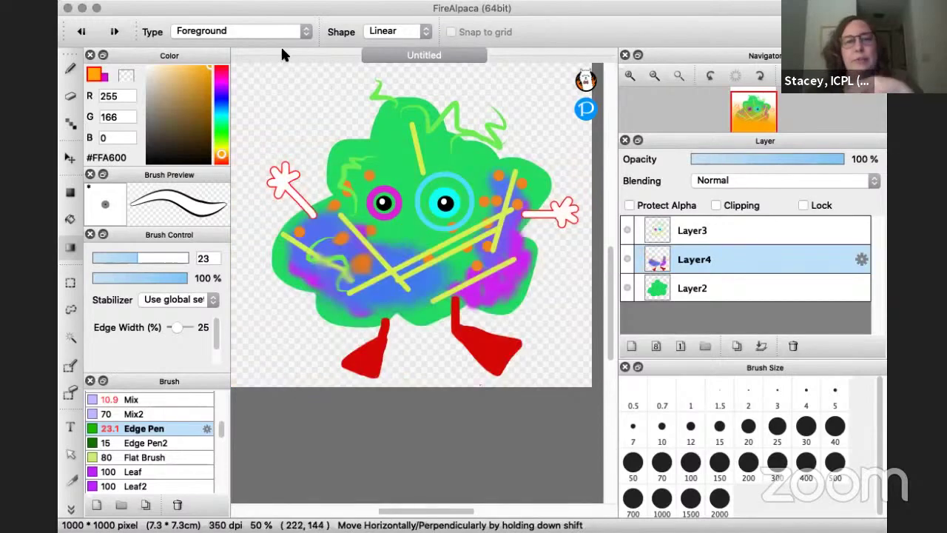
Step: Set the gradient type to Transparent-Foreground, try it upwards across Layer4, and undo the gradient
{"action": "left_click", "coordinate": [271, 32]}
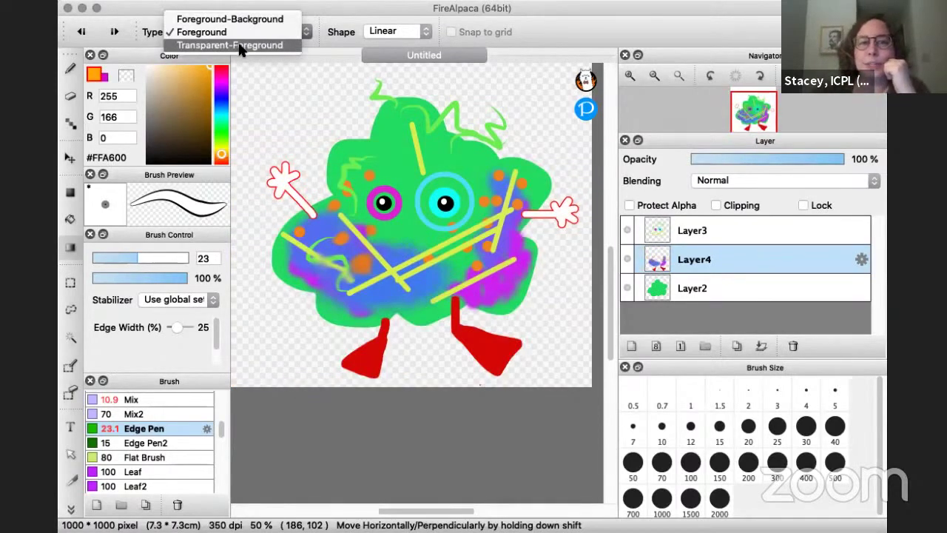
{"action": "left_click", "coordinate": [239, 46]}
{"action": "left_click_drag", "start_coordinate": [265, 296], "coordinate": [268, 140]}
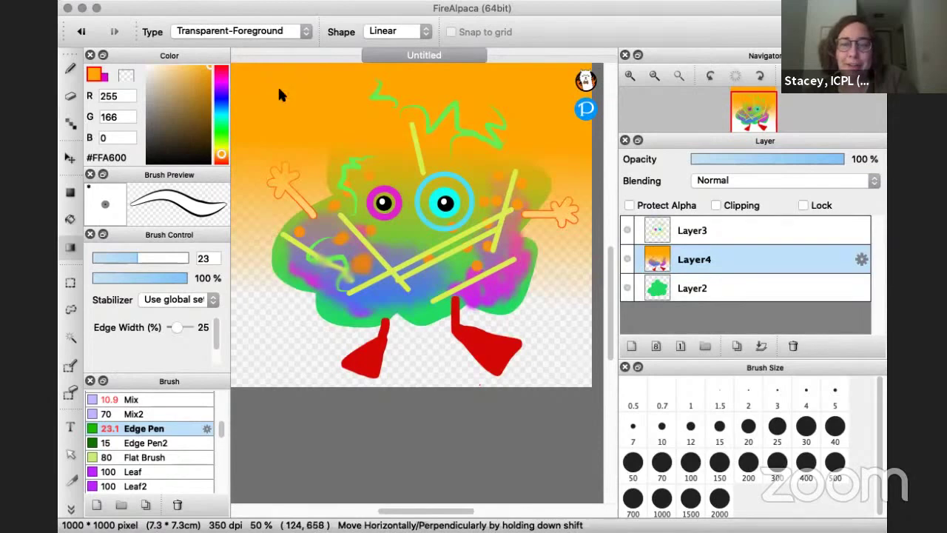
{"action": "key", "text": "super+z"}
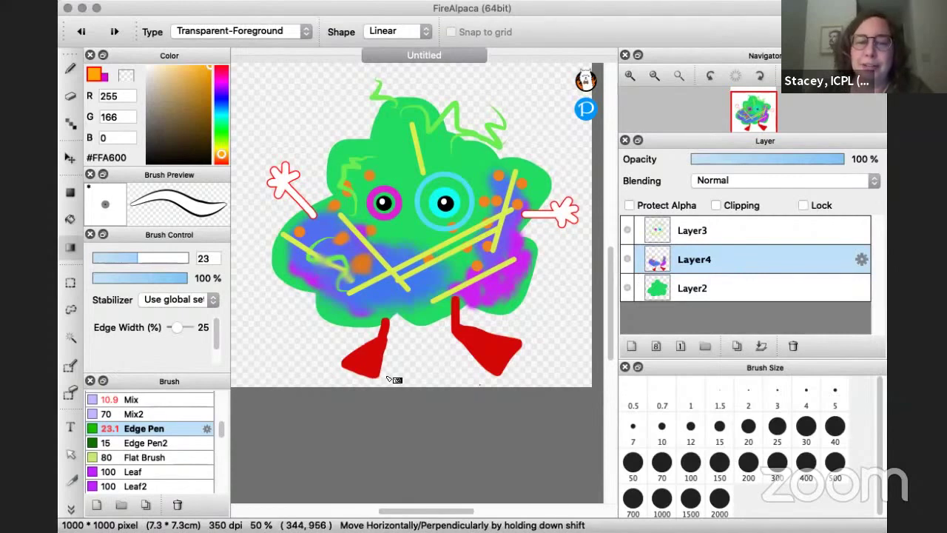
Step: Select the blob's left leg with the Magic Wand, apply an orange Transparent-Foreground gradient from foot to leg, and deselect
{"action": "left_click", "coordinate": [70, 338]}
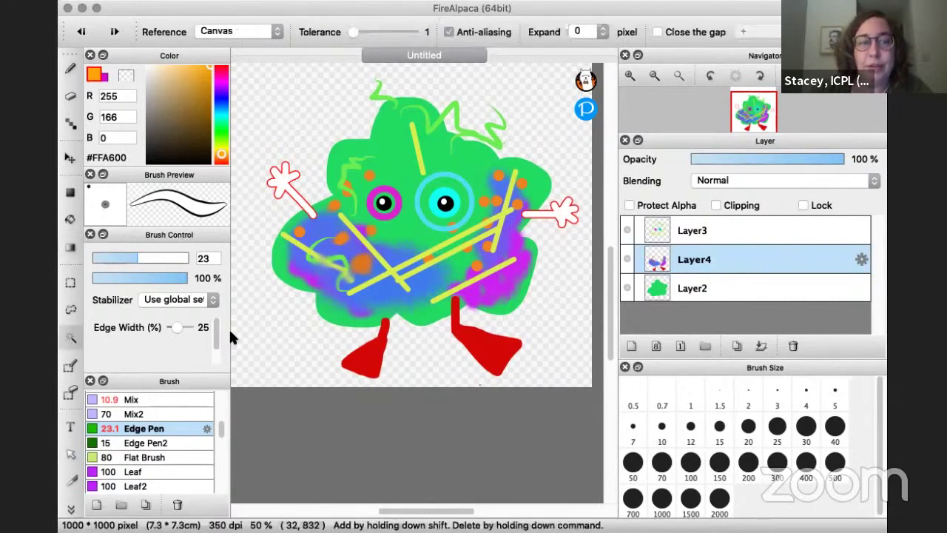
{"action": "left_click", "coordinate": [375, 360]}
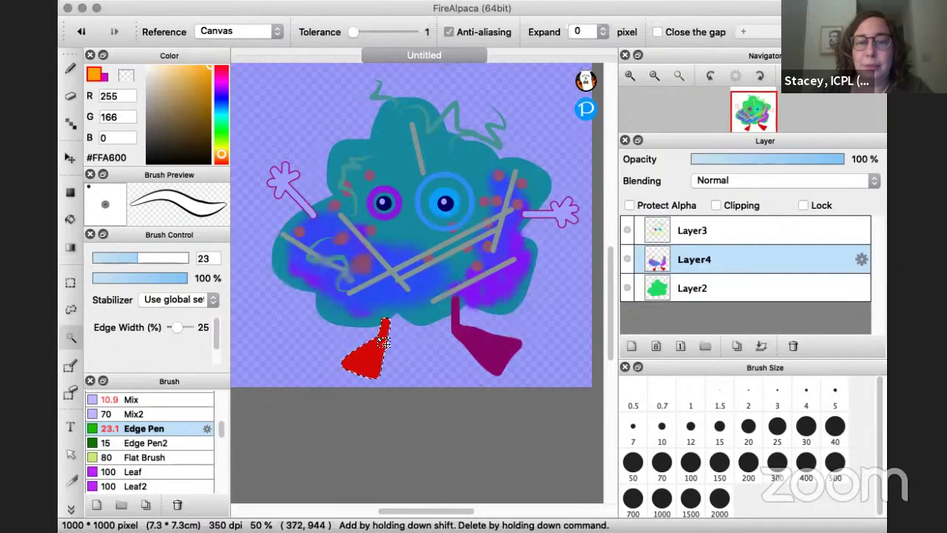
{"action": "left_click", "coordinate": [70, 252]}
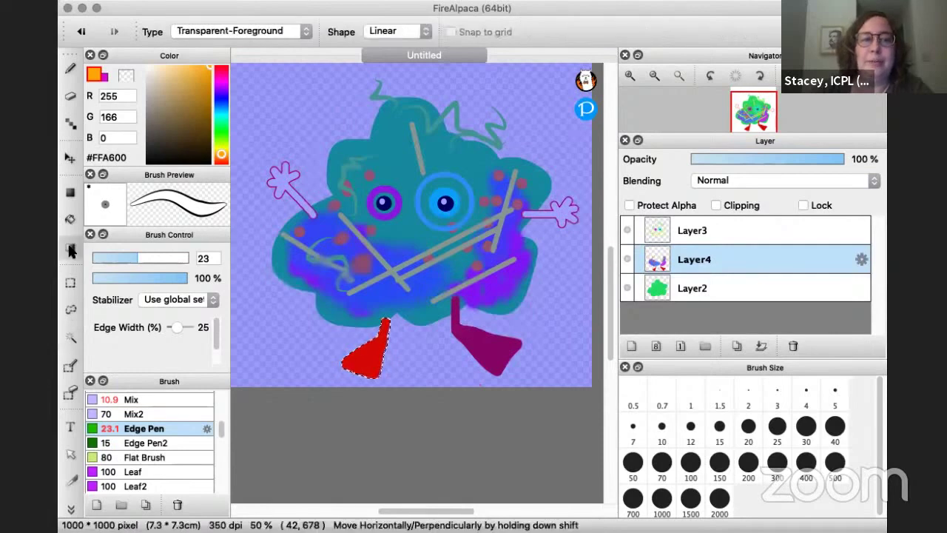
{"action": "left_click_drag", "start_coordinate": [358, 368], "coordinate": [385, 340]}
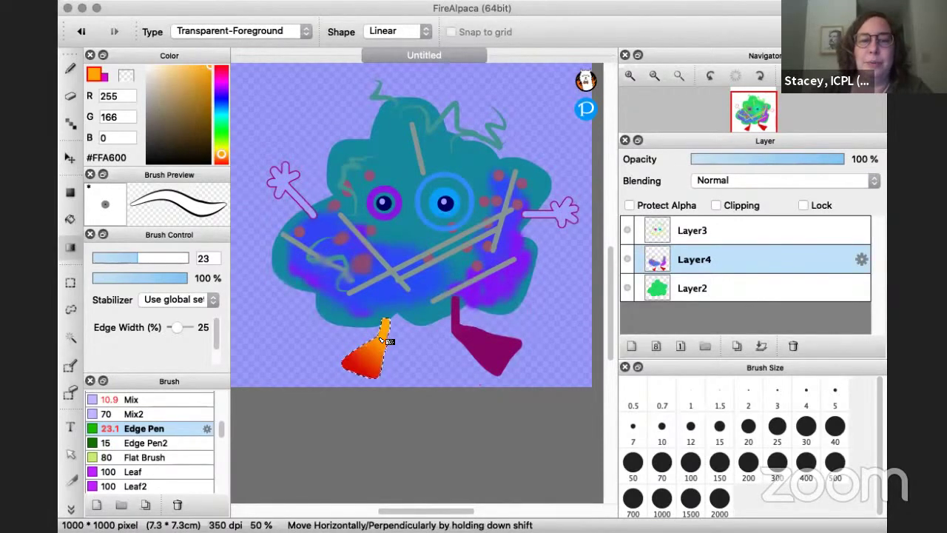
{"action": "left_click", "coordinate": [70, 338]}
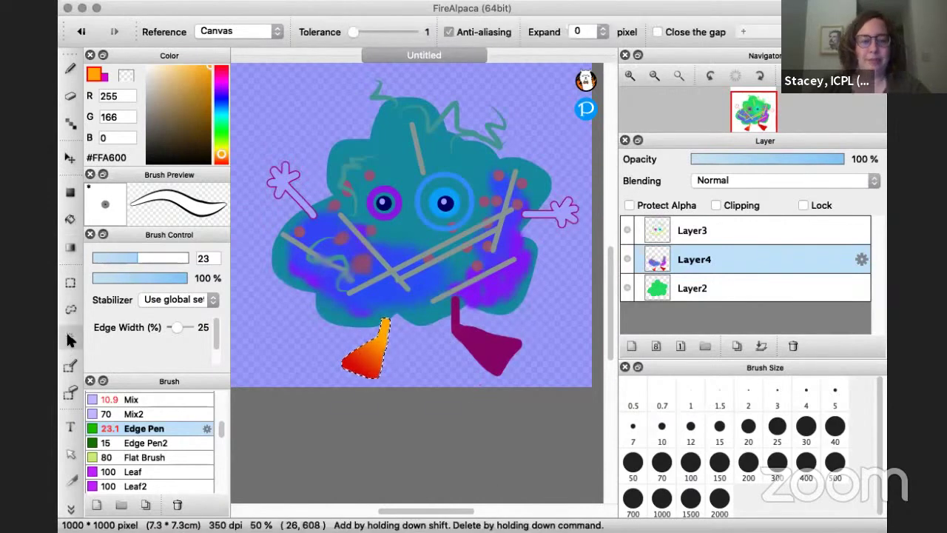
{"action": "key", "text": "super"}
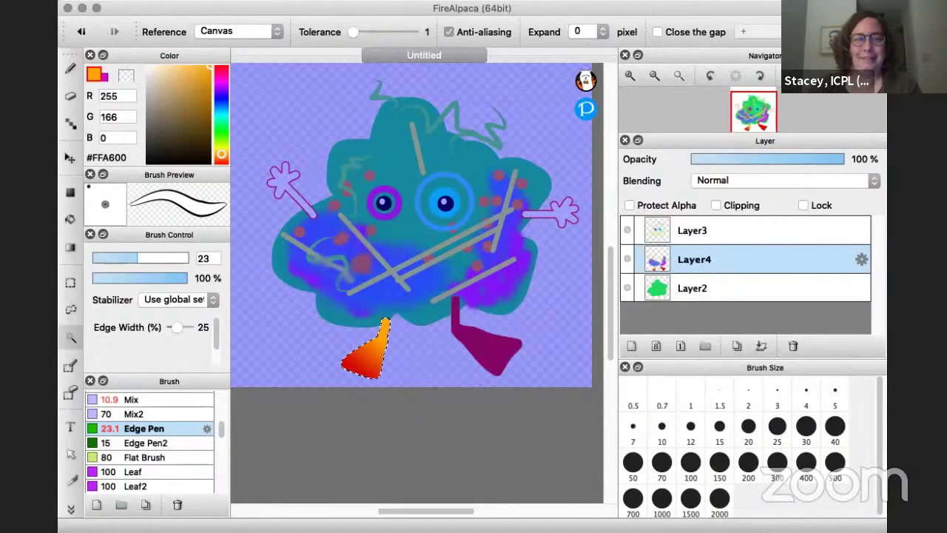
{"action": "key", "text": "super+s"}
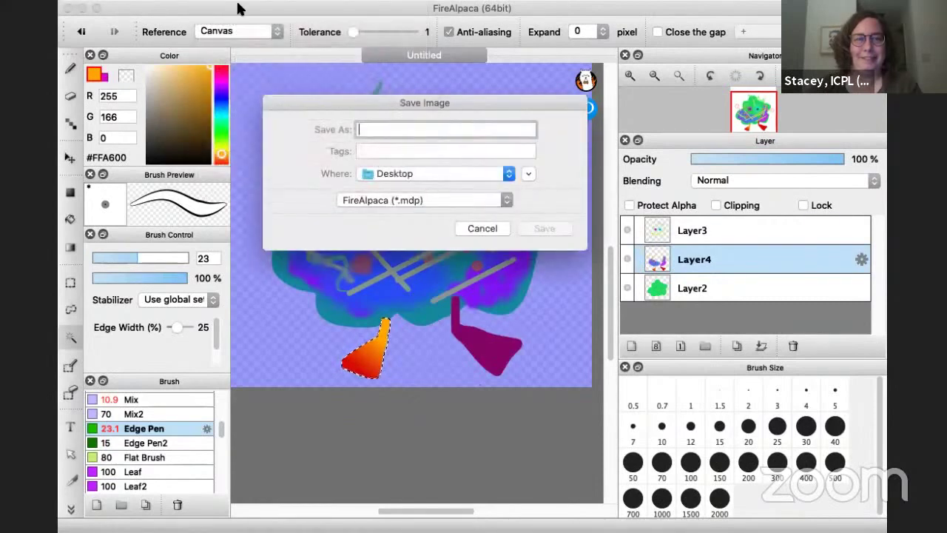
{"action": "left_click", "coordinate": [491, 228]}
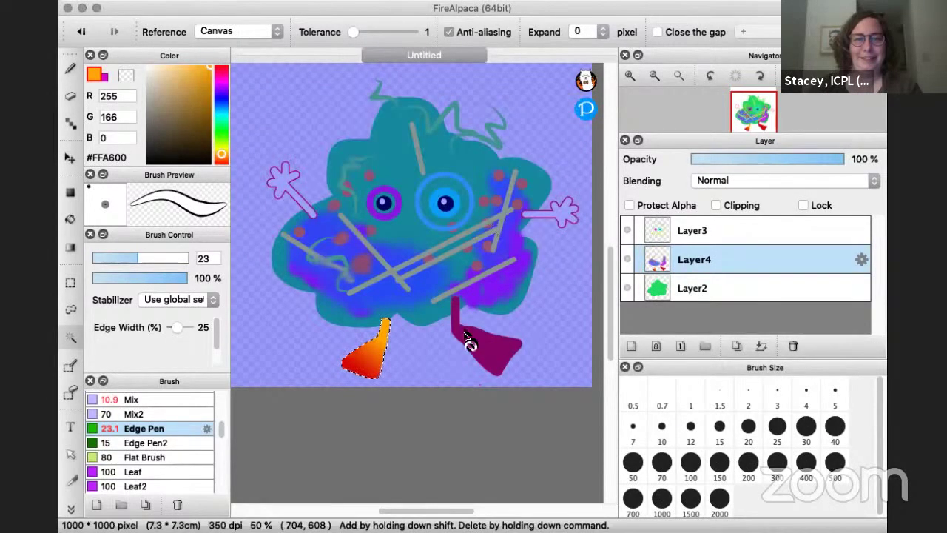
{"action": "key", "text": "super+d"}
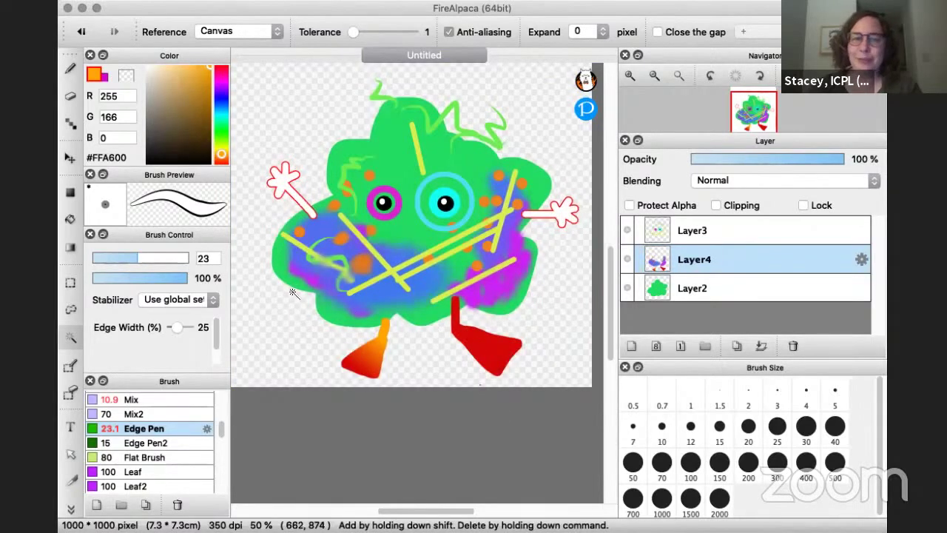
Step: Try lassoing the right leg and foot and applying the orange gradient, undo the gradient, and clear the selection
{"action": "left_click", "coordinate": [71, 306]}
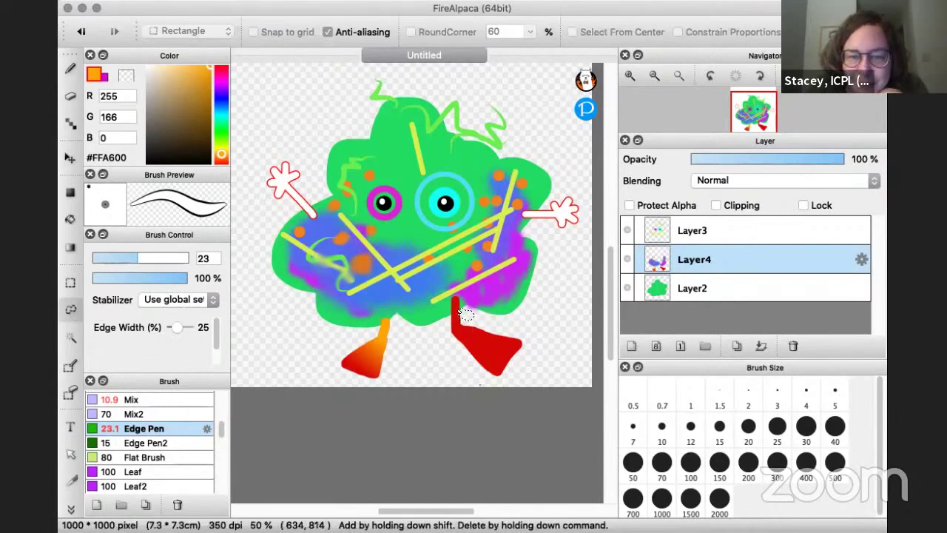
{"action": "mouse_move", "coordinate": [454, 303]}
{"action": "left_mouse_down"}
{"action": "mouse_move", "coordinate": [473, 360]}
{"action": "mouse_move", "coordinate": [502, 381]}
{"action": "left_mouse_up"}
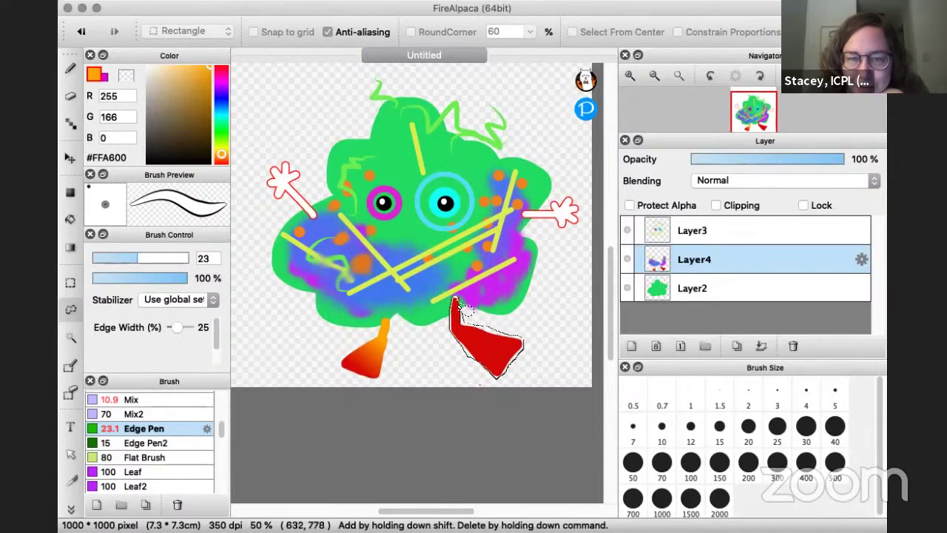
{"action": "left_click_drag", "start_coordinate": [464, 310], "coordinate": [454, 303]}
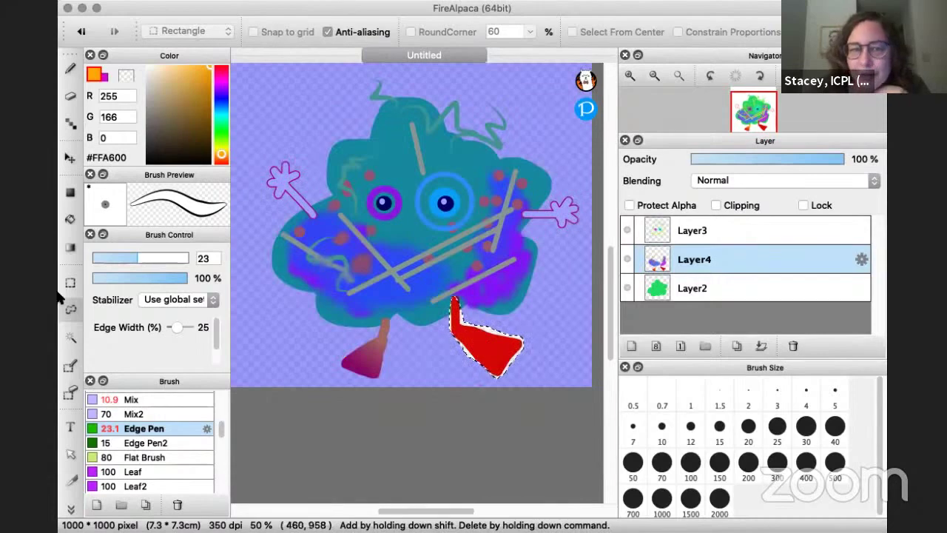
{"action": "left_click", "coordinate": [71, 252]}
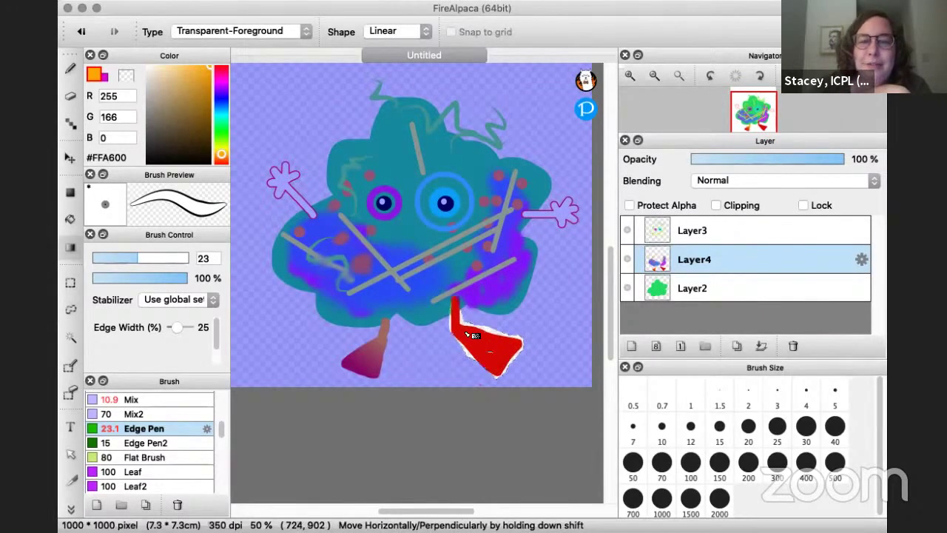
{"action": "left_click_drag", "start_coordinate": [473, 335], "coordinate": [454, 307]}
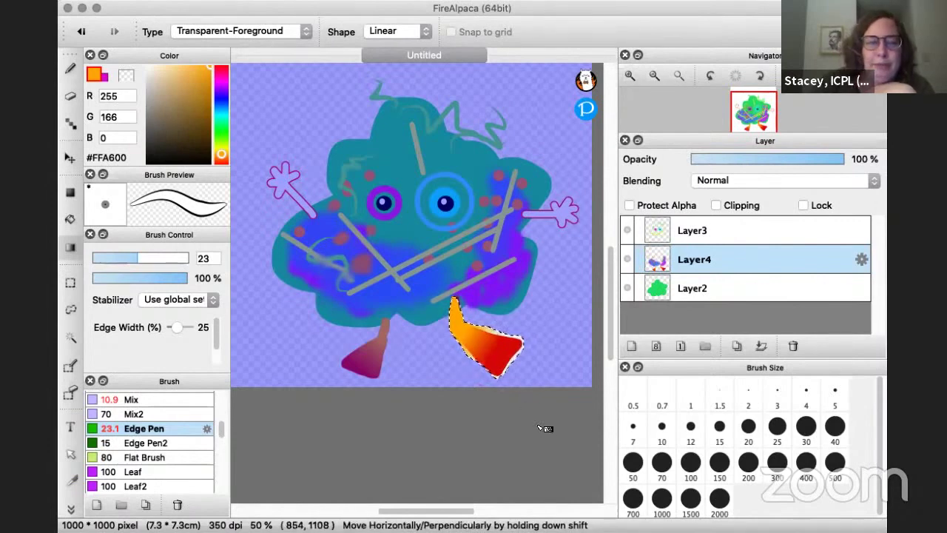
{"action": "key", "text": "super+d"}
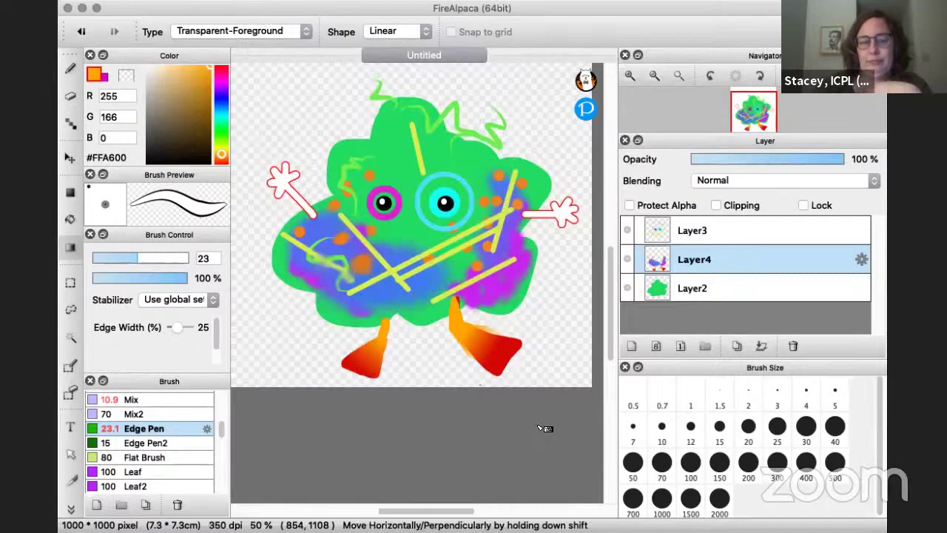
{"action": "key", "text": "super+z"}
{"action": "key", "text": "super+z"}
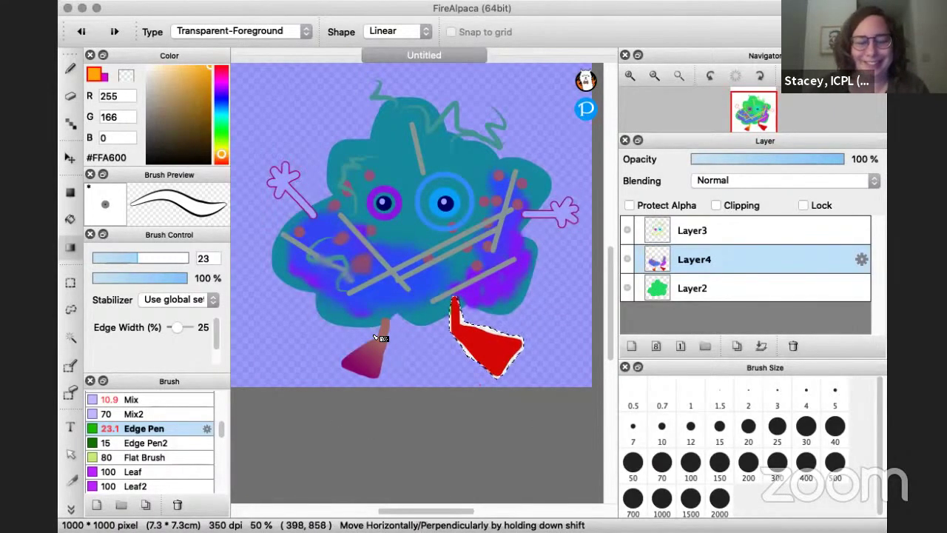
{"action": "key", "text": "super+d"}
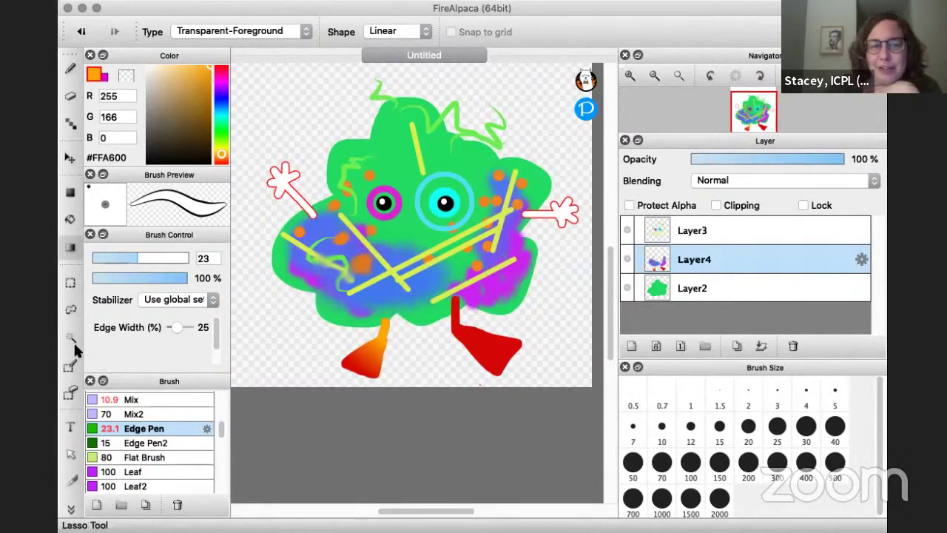
Step: Select a rectangular area over the spots and stripes on the blob's left side, try deleting its contents, and undo the deletion
{"action": "left_click", "coordinate": [69, 287]}
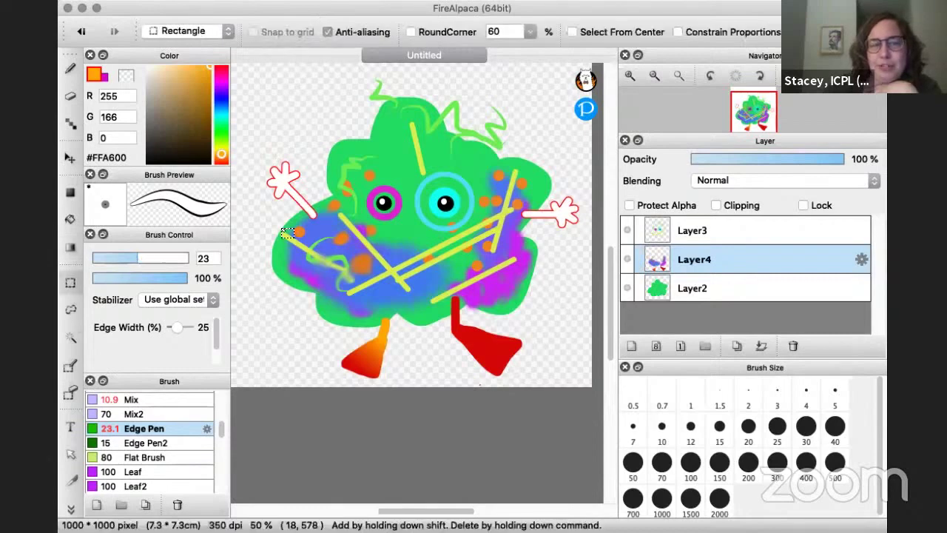
{"action": "left_click_drag", "start_coordinate": [283, 228], "coordinate": [378, 271]}
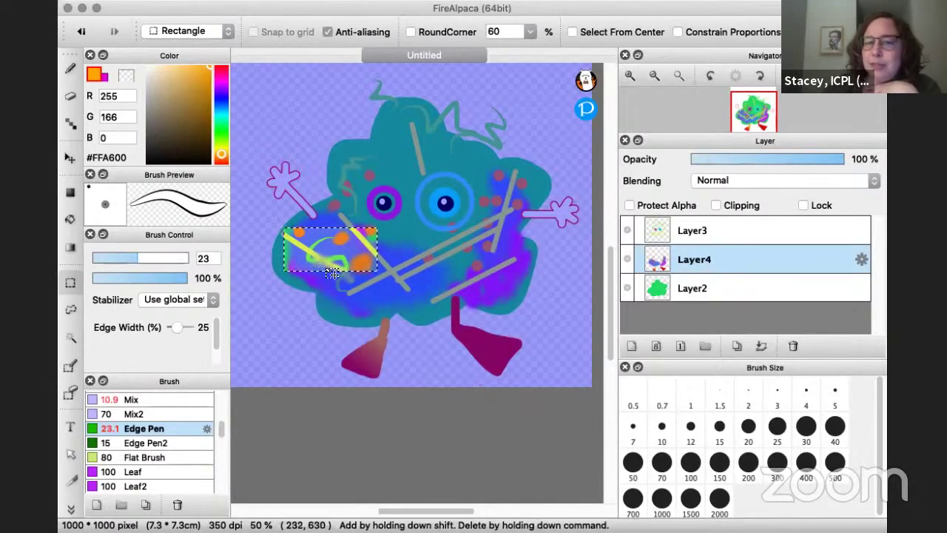
{"action": "key", "text": "Delete"}
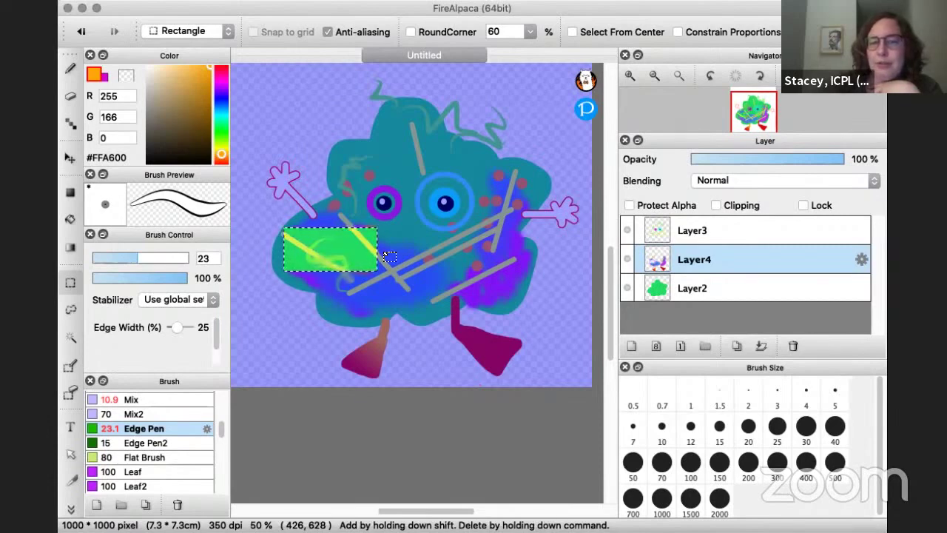
{"action": "key", "text": "super+z"}
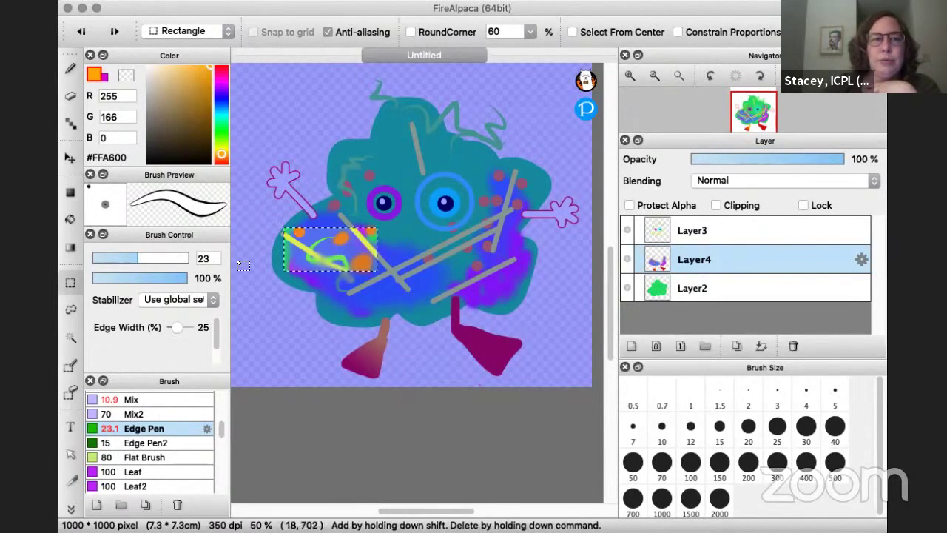
Step: Start transforming the contents of the rectangular selection on the blob's left side
{"action": "left_click", "coordinate": [222, 0]}
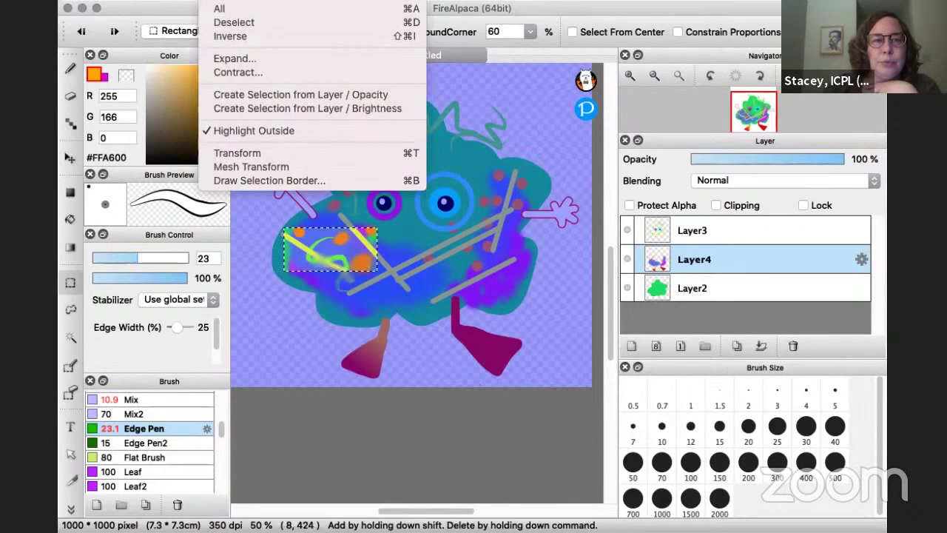
{"action": "left_click", "coordinate": [239, 154]}
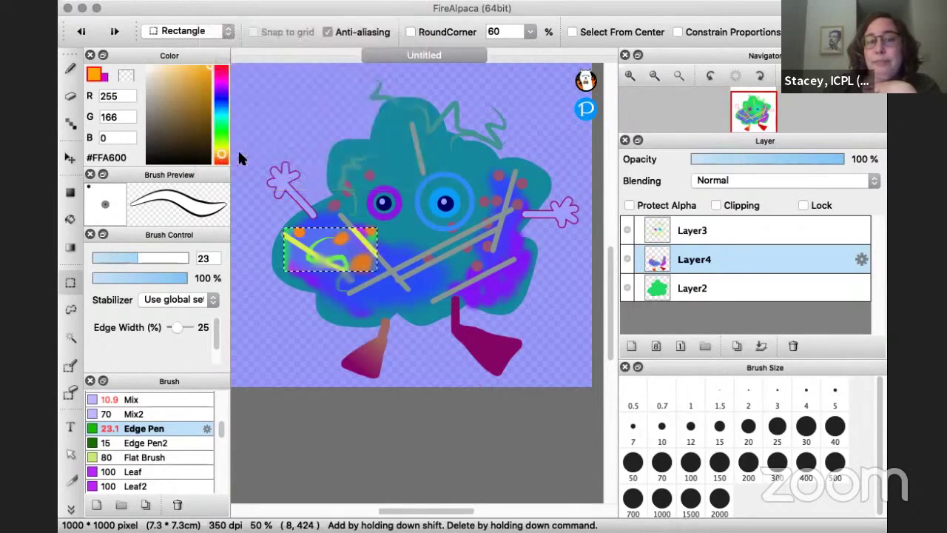
Step: Try shrinking the selected rectangular area of Layer4 slightly and flipping it horizontally with the transform
{"action": "mouse_move", "coordinate": [330, 204]}
{"action": "left_mouse_down"}
{"action": "mouse_move", "coordinate": [359, 237]}
{"action": "mouse_move", "coordinate": [296, 288]}
{"action": "mouse_move", "coordinate": [288, 310]}
{"action": "mouse_move", "coordinate": [333, 205]}
{"action": "left_mouse_up"}
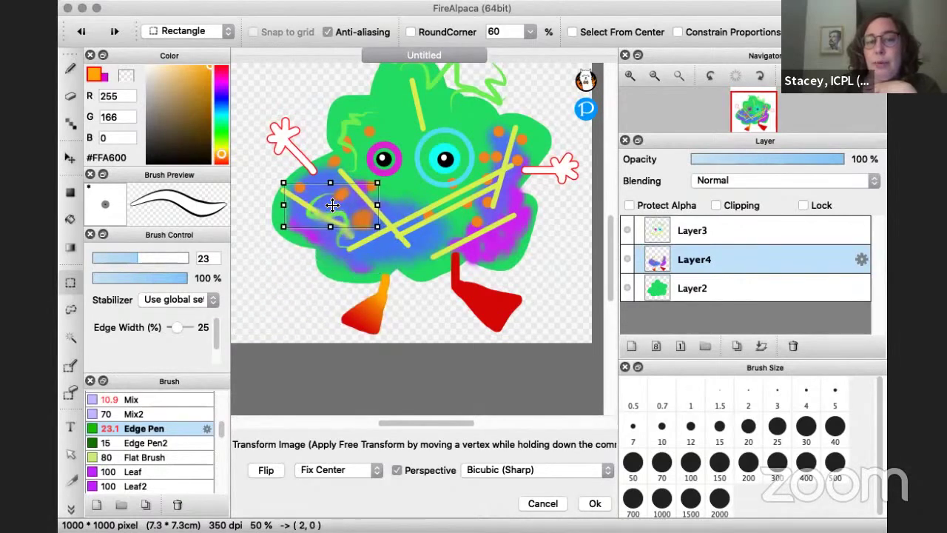
{"action": "mouse_move", "coordinate": [378, 183]}
{"action": "left_mouse_down"}
{"action": "mouse_move", "coordinate": [410, 157]}
{"action": "mouse_move", "coordinate": [376, 187]}
{"action": "left_mouse_up"}
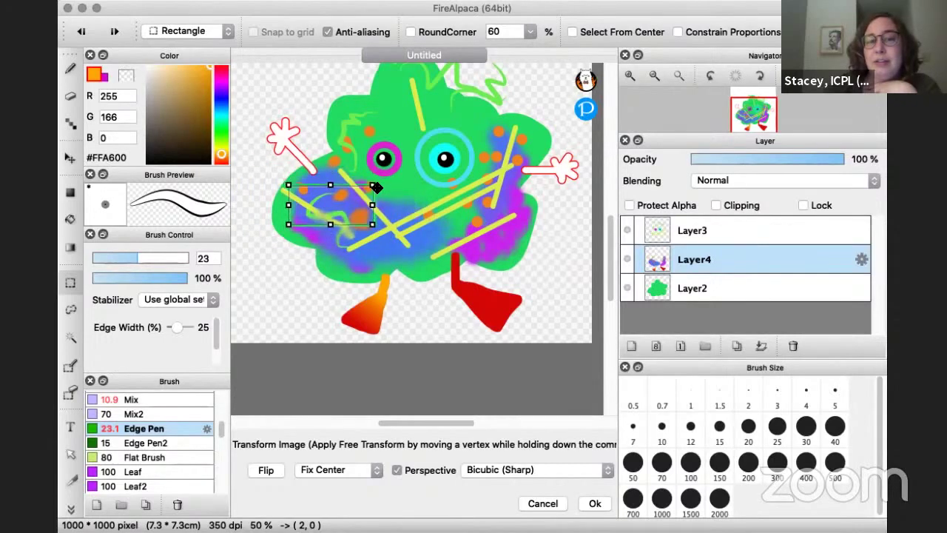
{"action": "left_click", "coordinate": [268, 472]}
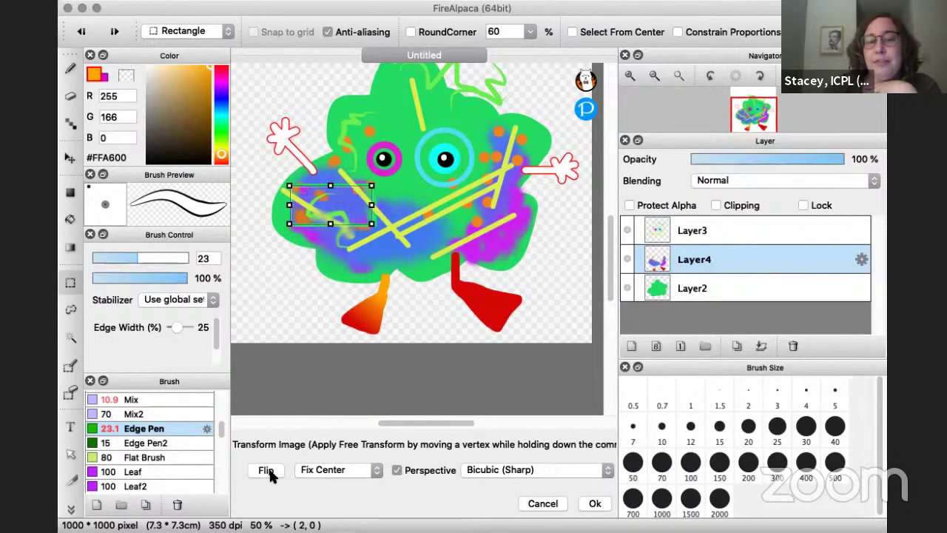
{"action": "left_click", "coordinate": [267, 470]}
{"action": "left_click", "coordinate": [266, 471]}
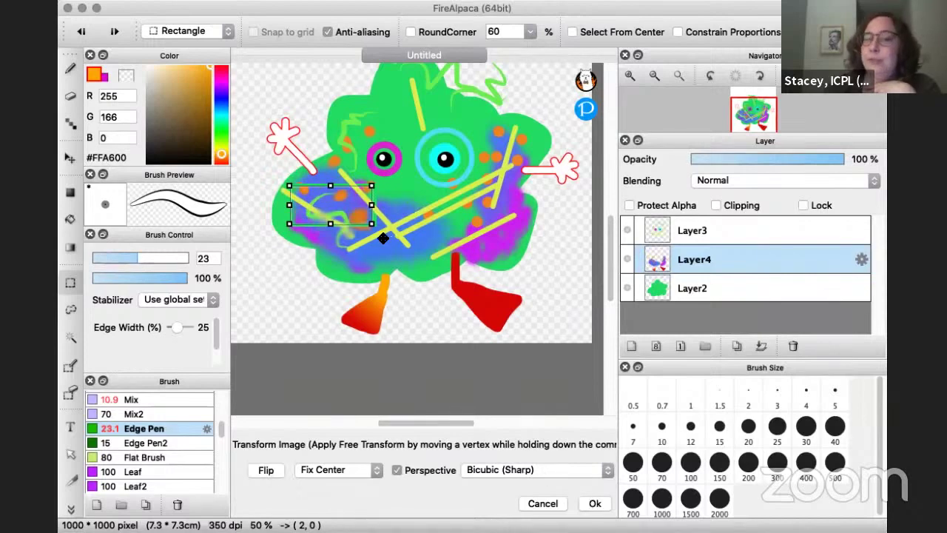
{"action": "left_click", "coordinate": [595, 503]}
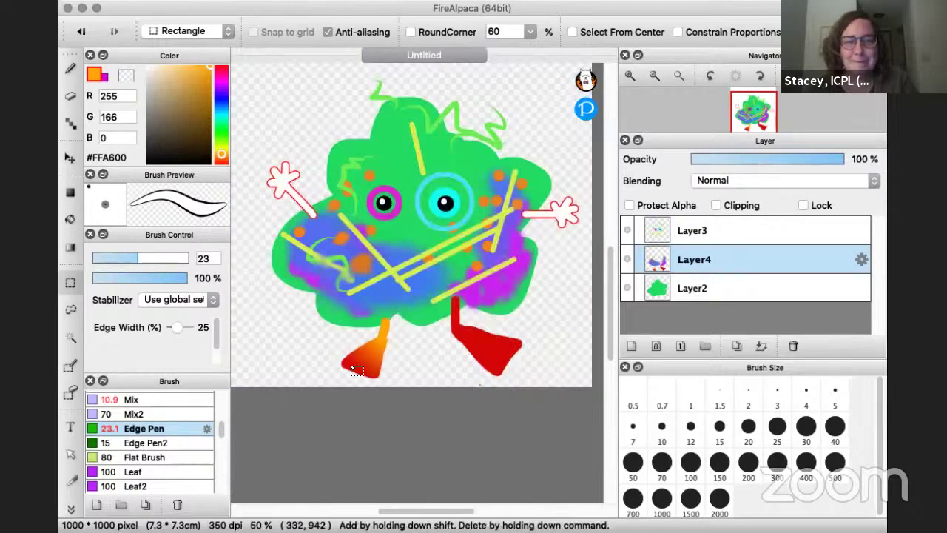
Step: Select the solid red foot with the Magic Wand, apply an orange Transparent-Foreground linear gradient from toe to leg, and deselect
{"action": "left_click", "coordinate": [70, 337]}
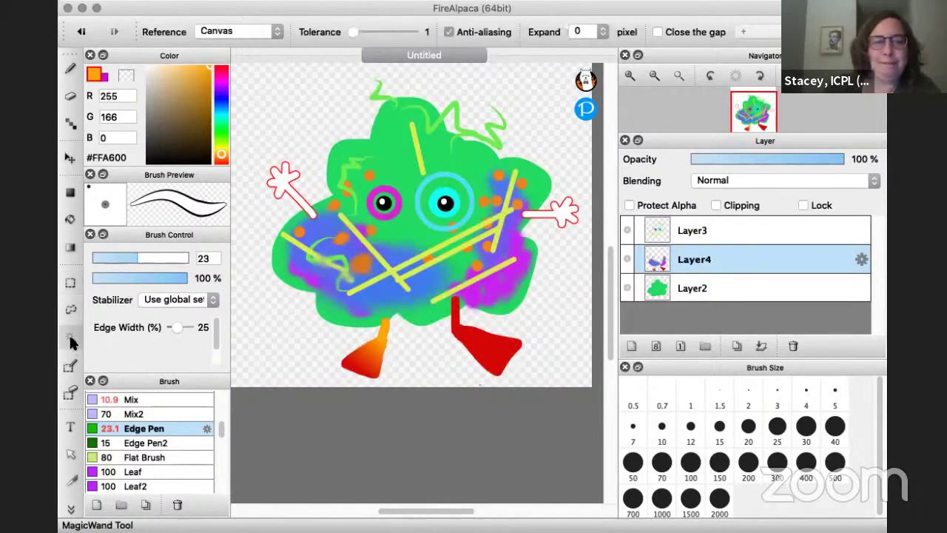
{"action": "left_click", "coordinate": [476, 344]}
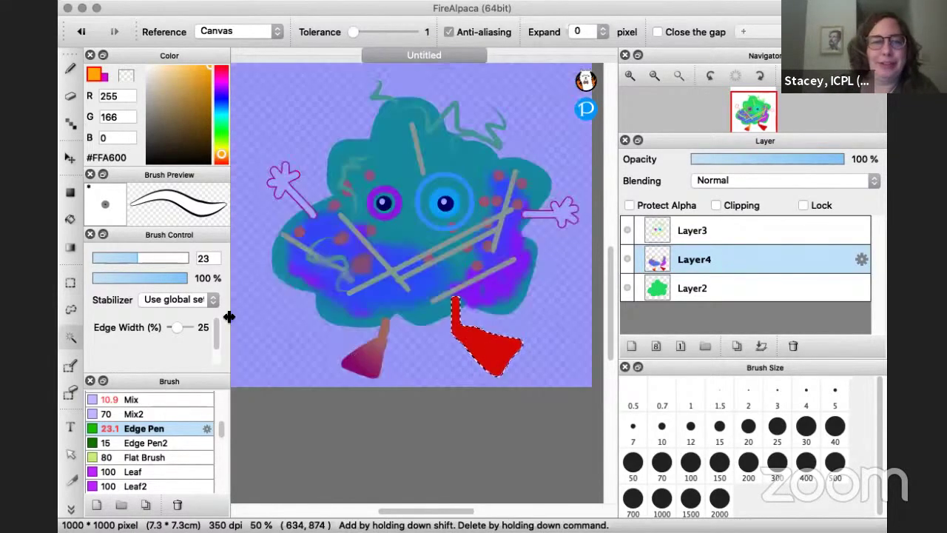
{"action": "left_click", "coordinate": [70, 247]}
{"action": "left_click_drag", "start_coordinate": [494, 370], "coordinate": [455, 311]}
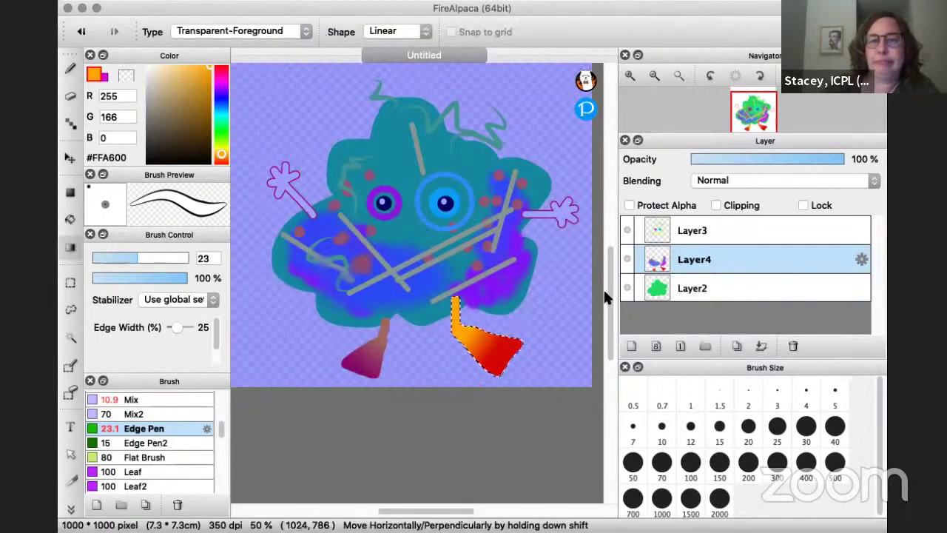
{"action": "key", "text": "super+d"}
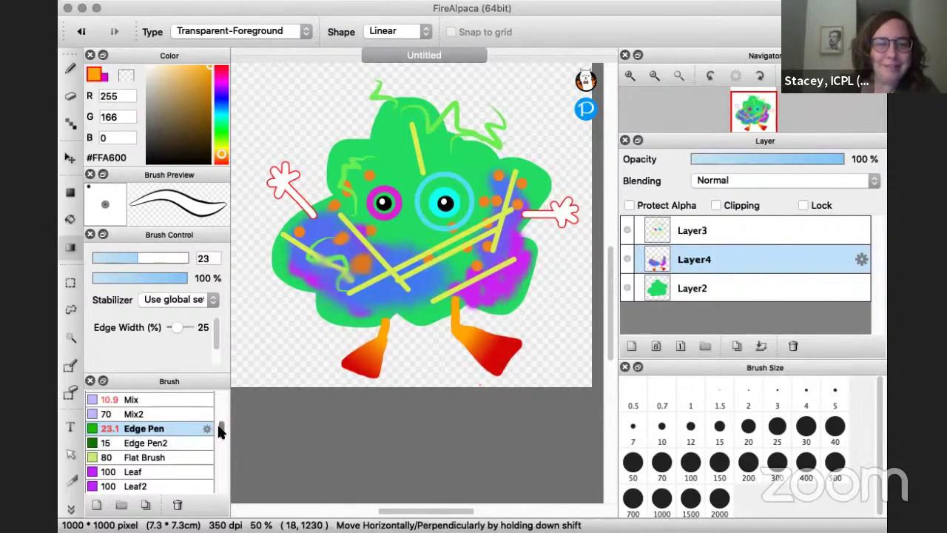
Step: Add a new colour layer and move it above Layer3 in the layer stack
{"action": "scroll", "coordinate": [219, 426], "scroll_direction": "down", "scroll_amount": 1}
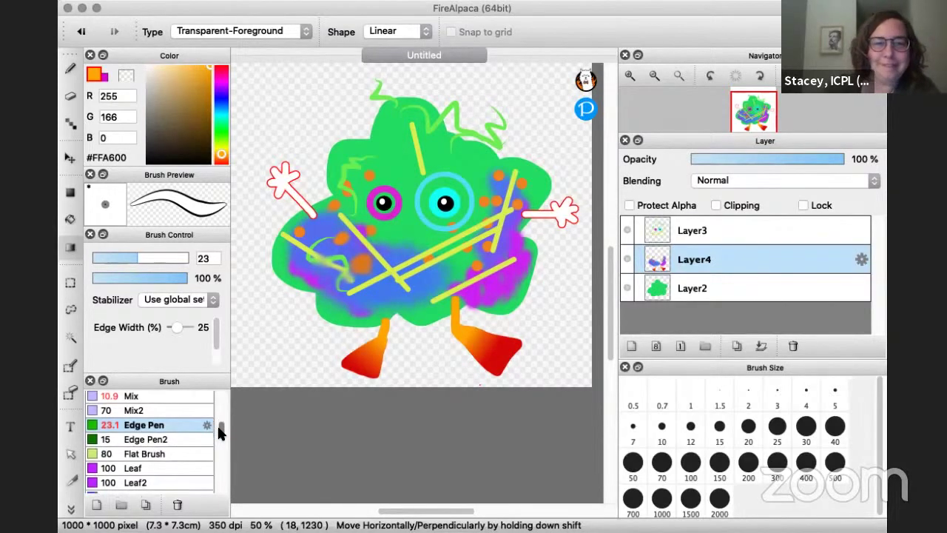
{"action": "left_click", "coordinate": [632, 348]}
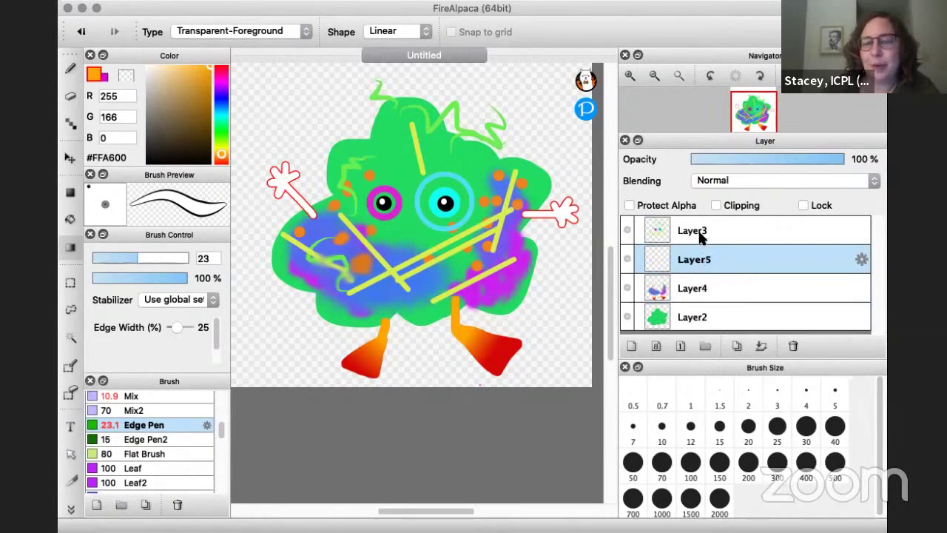
{"action": "mouse_move", "coordinate": [701, 235]}
{"action": "left_mouse_down"}
{"action": "mouse_move", "coordinate": [698, 215]}
{"action": "mouse_move", "coordinate": [702, 222]}
{"action": "left_mouse_up"}
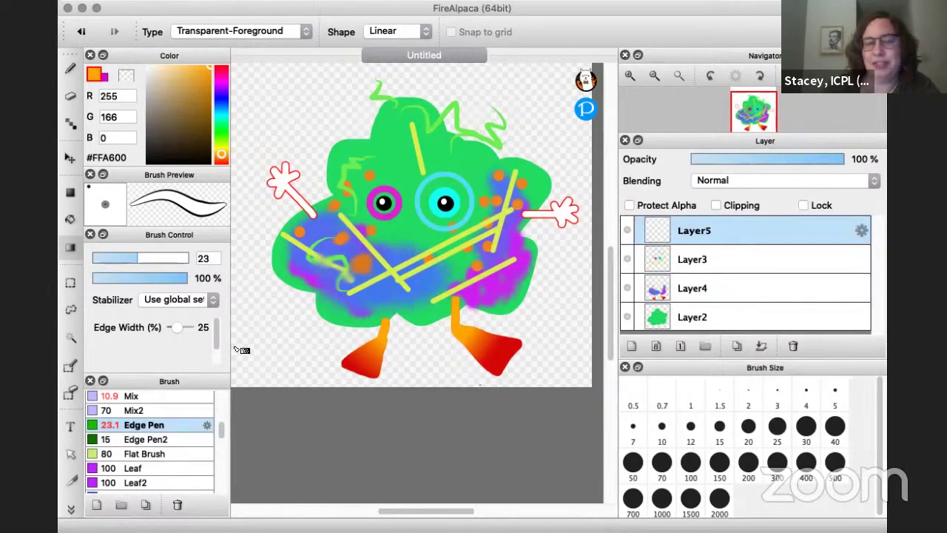
Step: Paint a wavy purple (#B100FF) stroke with the Flat Brush at size 80 from the canvas's upper-left corner onto the monster's head
{"action": "left_click", "coordinate": [131, 454]}
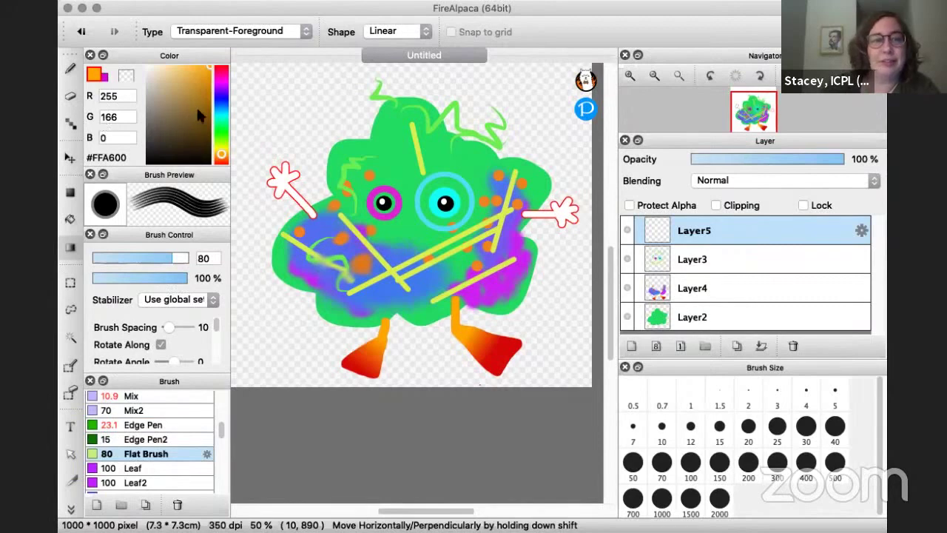
{"action": "left_click", "coordinate": [217, 87]}
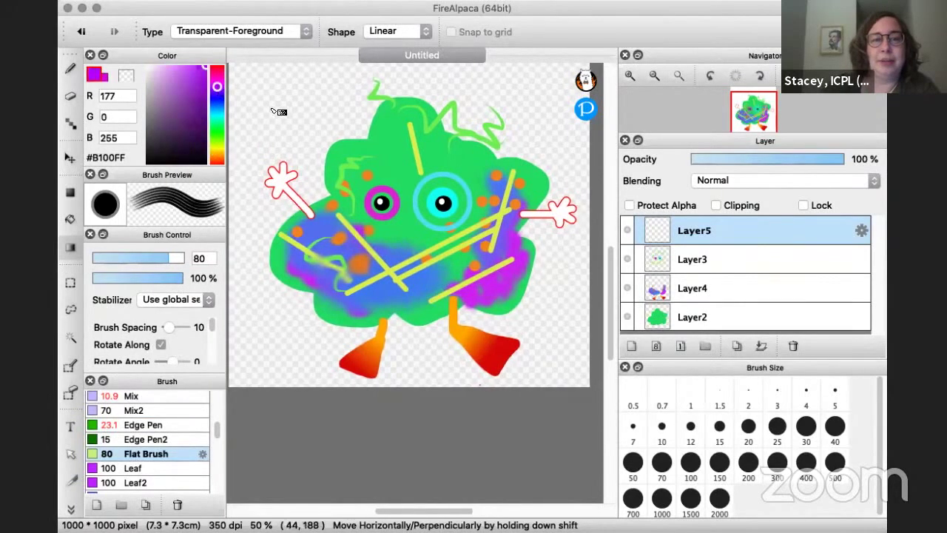
{"action": "left_click_drag", "start_coordinate": [273, 109], "coordinate": [348, 150]}
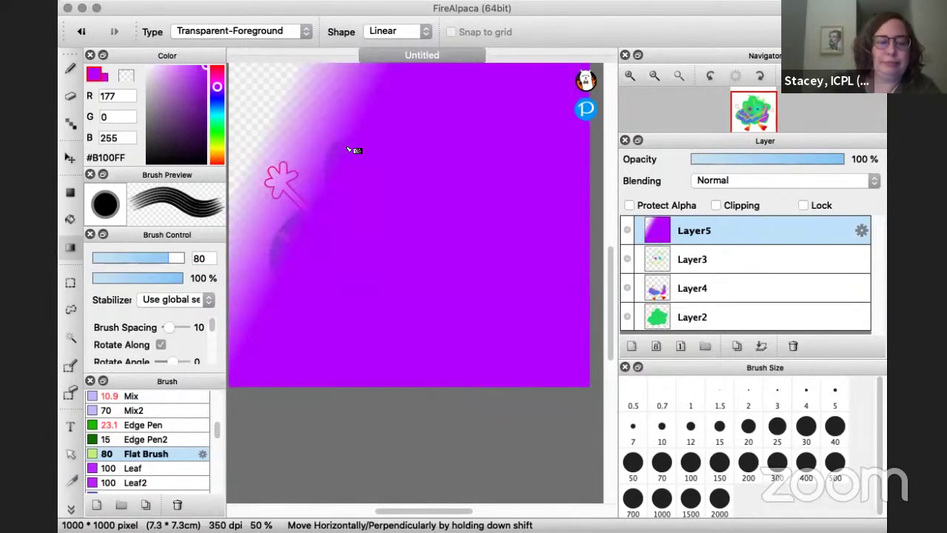
{"action": "key", "text": "ctrl+z"}
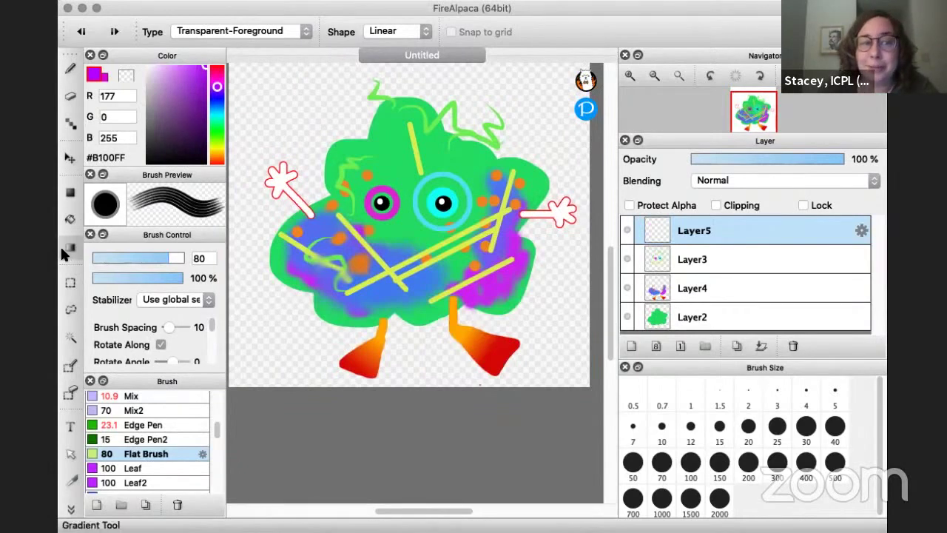
{"action": "left_click", "coordinate": [71, 69]}
{"action": "mouse_move", "coordinate": [255, 107]}
{"action": "left_mouse_down"}
{"action": "mouse_move", "coordinate": [298, 125]}
{"action": "mouse_move", "coordinate": [365, 109]}
{"action": "mouse_move", "coordinate": [398, 148]}
{"action": "left_mouse_up"}
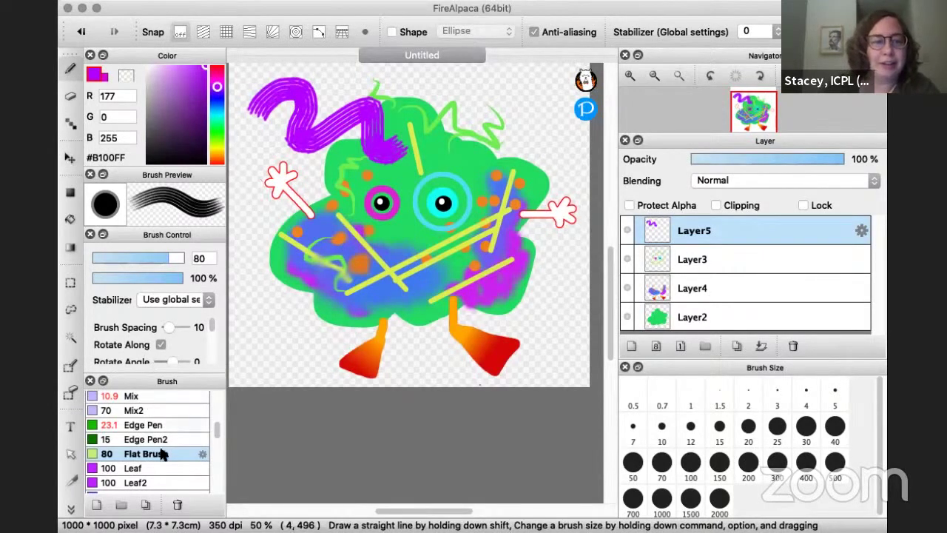
Step: Paint dark green (#0B692E) foliage along the bottom of the artwork with the Leaf brush at size 100
{"action": "left_click", "coordinate": [145, 466]}
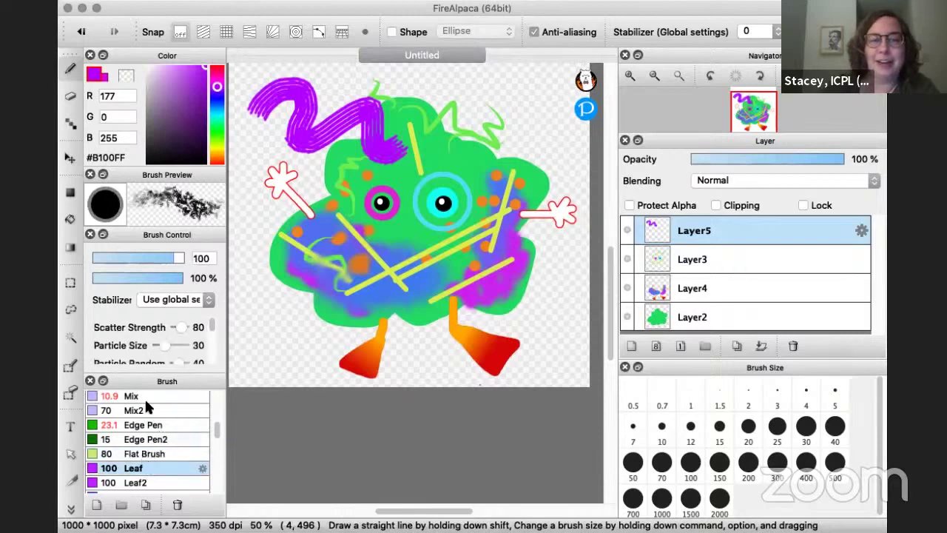
{"action": "mouse_move", "coordinate": [218, 138]}
{"action": "left_mouse_down"}
{"action": "mouse_move", "coordinate": [222, 116]}
{"action": "mouse_move", "coordinate": [199, 124]}
{"action": "left_mouse_up"}
{"action": "left_click", "coordinate": [196, 124]}
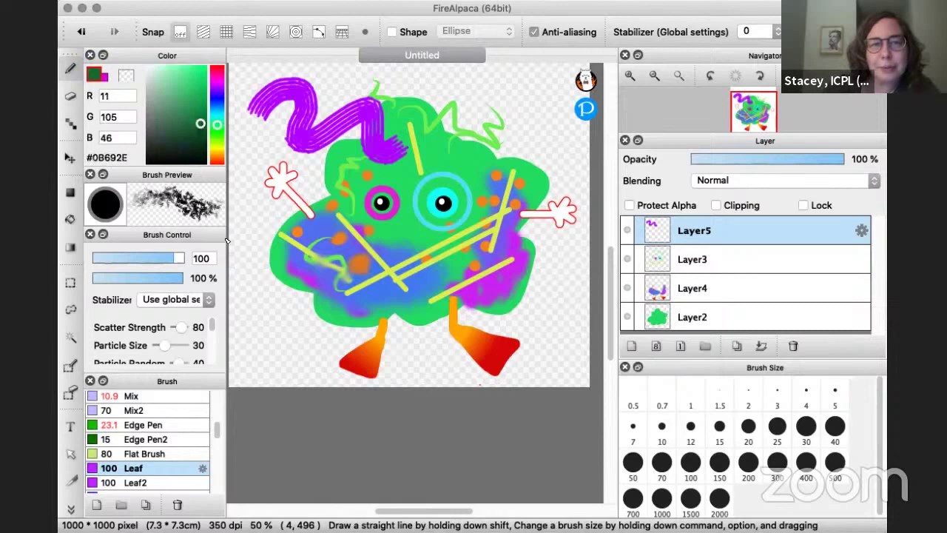
{"action": "mouse_move", "coordinate": [241, 274]}
{"action": "left_mouse_down"}
{"action": "mouse_move", "coordinate": [285, 289]}
{"action": "mouse_move", "coordinate": [367, 342]}
{"action": "mouse_move", "coordinate": [574, 343]}
{"action": "mouse_move", "coordinate": [575, 358]}
{"action": "mouse_move", "coordinate": [545, 372]}
{"action": "mouse_move", "coordinate": [376, 365]}
{"action": "mouse_move", "coordinate": [225, 382]}
{"action": "mouse_move", "coordinate": [425, 370]}
{"action": "mouse_move", "coordinate": [396, 367]}
{"action": "mouse_move", "coordinate": [508, 347]}
{"action": "mouse_move", "coordinate": [581, 370]}
{"action": "left_mouse_up"}
Step: Reduce the Leaf brush size to 21.9 and add a small wavy stroke in the gap at the foliage's lower left
{"action": "left_click_drag", "start_coordinate": [215, 428], "coordinate": [216, 434]}
{"action": "left_click_drag", "start_coordinate": [176, 264], "coordinate": [133, 258]}
{"action": "mouse_move", "coordinate": [243, 337]}
{"action": "left_mouse_down"}
{"action": "mouse_move", "coordinate": [280, 355]}
{"action": "mouse_move", "coordinate": [304, 346]}
{"action": "left_mouse_up"}
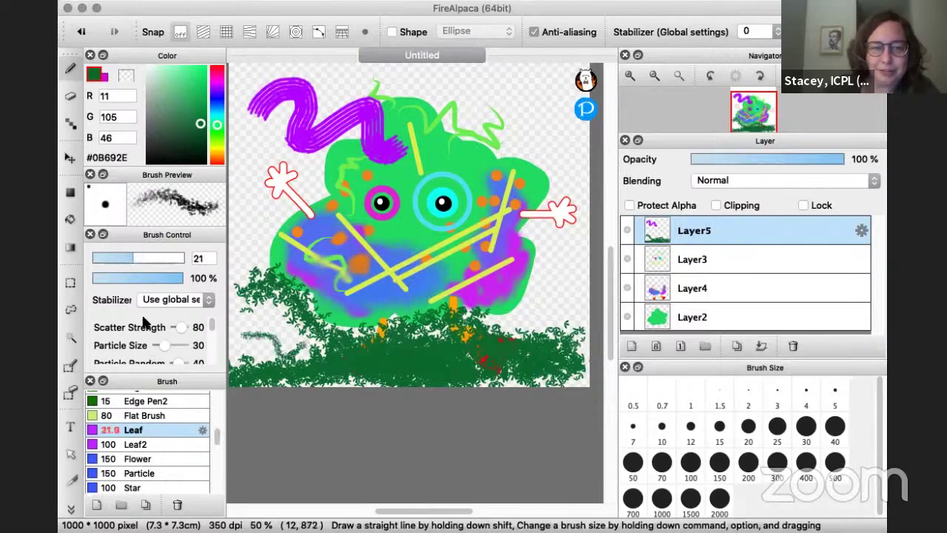
Step: Add Leaf2 brush foliage at size 100, in green on the left side and in yellow (#FFF300) across the rest of the ground
{"action": "left_click", "coordinate": [141, 445]}
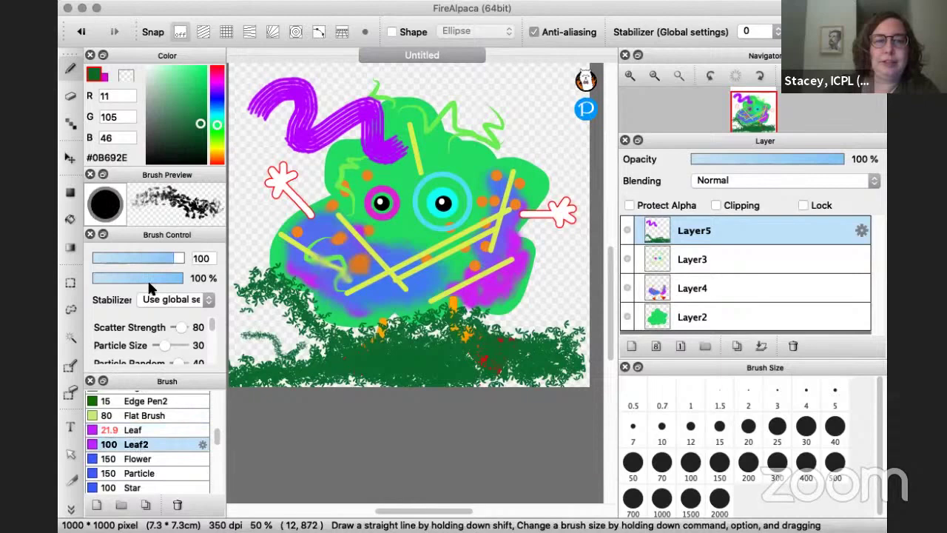
{"action": "left_click", "coordinate": [217, 138]}
{"action": "left_click_drag", "start_coordinate": [236, 296], "coordinate": [339, 363]}
{"action": "left_click", "coordinate": [217, 150]}
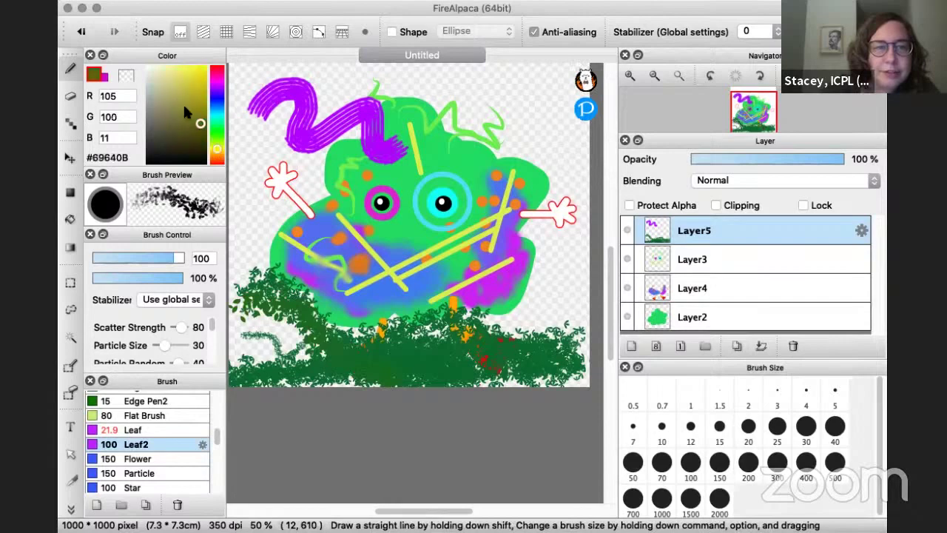
{"action": "left_click_drag", "start_coordinate": [189, 79], "coordinate": [206, 66]}
{"action": "mouse_move", "coordinate": [326, 363]}
{"action": "left_mouse_down"}
{"action": "mouse_move", "coordinate": [366, 351]}
{"action": "mouse_move", "coordinate": [419, 375]}
{"action": "mouse_move", "coordinate": [475, 360]}
{"action": "mouse_move", "coordinate": [544, 366]}
{"action": "mouse_move", "coordinate": [584, 339]}
{"action": "left_mouse_up"}
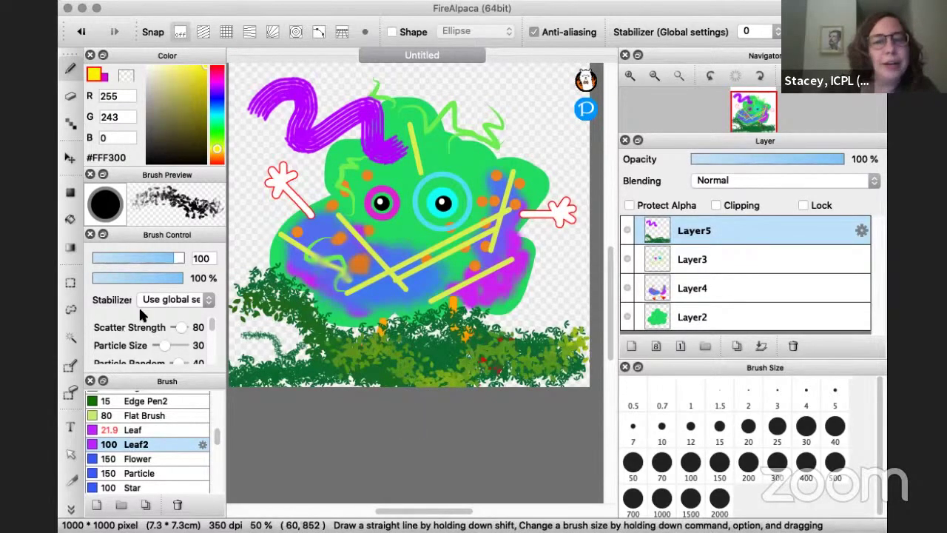
Step: Scatter magenta (#FF00DD) flowers over the left half of the foliage with the Flower brush at size 150
{"action": "left_click", "coordinate": [139, 461]}
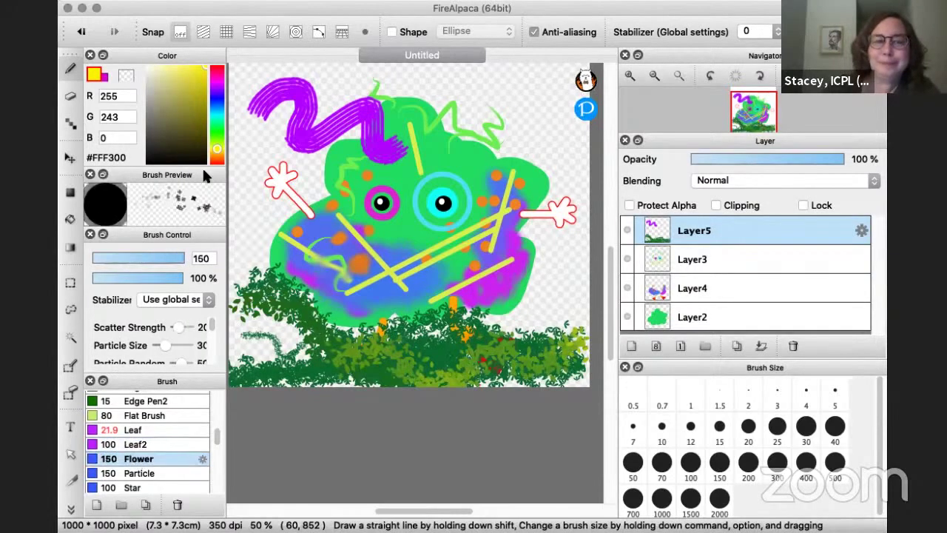
{"action": "left_click", "coordinate": [217, 79]}
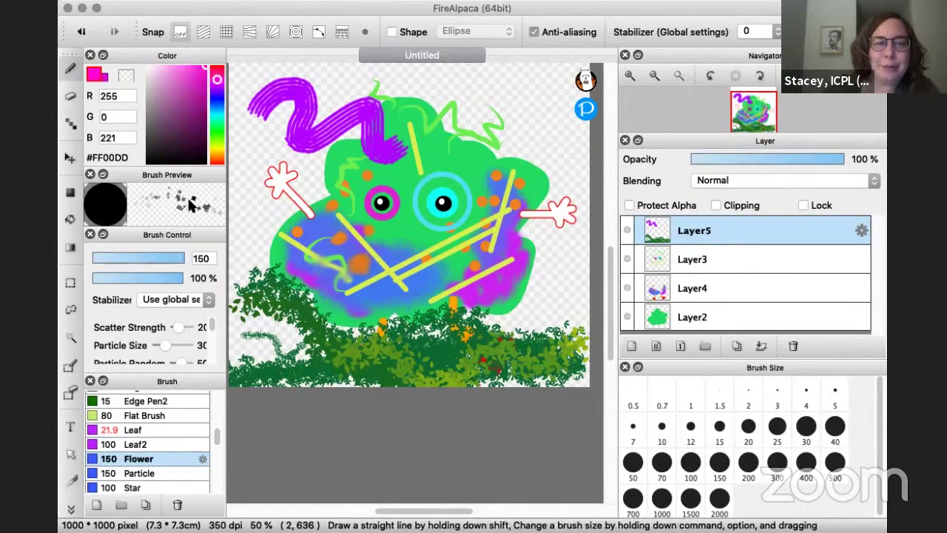
{"action": "mouse_move", "coordinate": [312, 357]}
{"action": "left_mouse_down"}
{"action": "mouse_move", "coordinate": [376, 365]}
{"action": "mouse_move", "coordinate": [304, 330]}
{"action": "mouse_move", "coordinate": [248, 353]}
{"action": "mouse_move", "coordinate": [401, 375]}
{"action": "mouse_move", "coordinate": [429, 368]}
{"action": "left_mouse_up"}
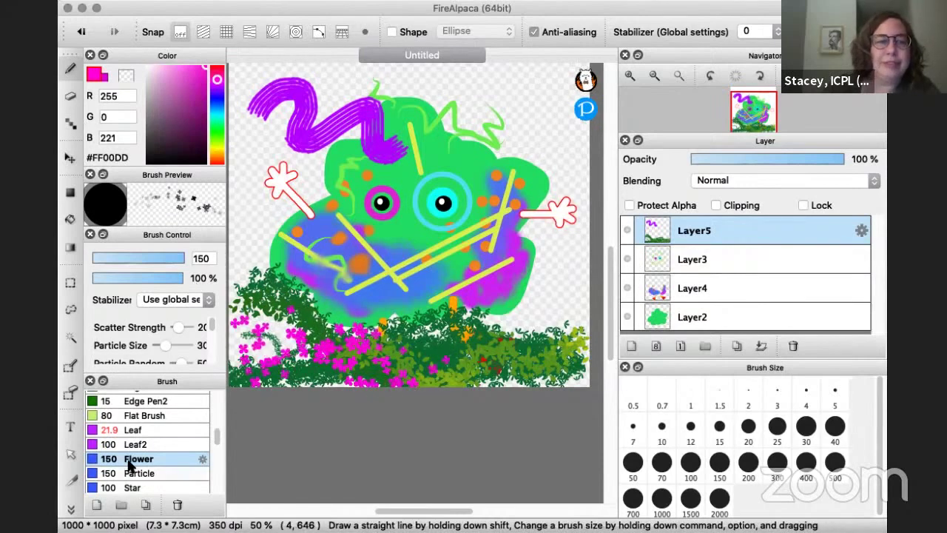
Step: Splatter red (#FF0016) dots with the Particle brush at size 150 down the left side of Layer5 and across the body on Layer4
{"action": "left_click", "coordinate": [132, 474]}
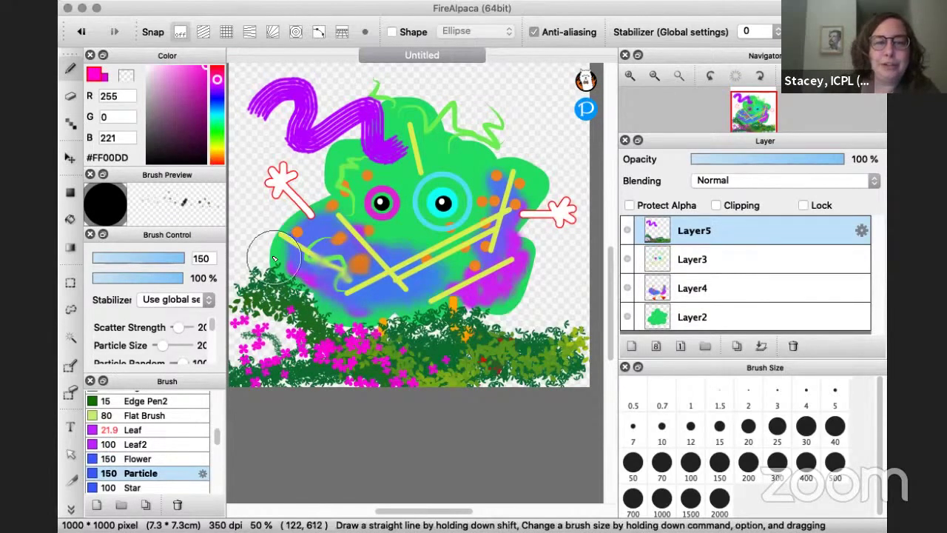
{"action": "left_click", "coordinate": [216, 66]}
{"action": "mouse_move", "coordinate": [277, 118]}
{"action": "left_mouse_down"}
{"action": "mouse_move", "coordinate": [273, 154]}
{"action": "mouse_move", "coordinate": [253, 259]}
{"action": "mouse_move", "coordinate": [289, 234]}
{"action": "mouse_move", "coordinate": [244, 322]}
{"action": "left_mouse_up"}
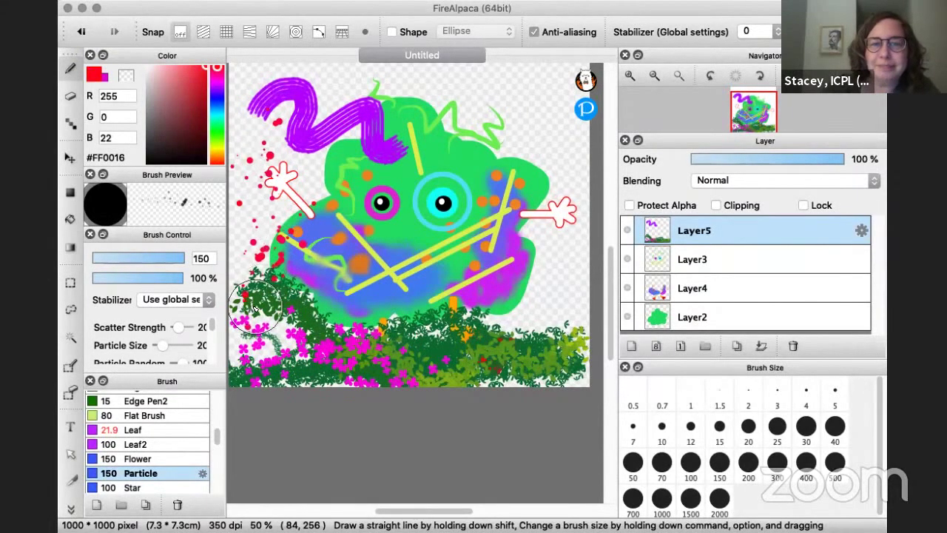
{"action": "left_click", "coordinate": [701, 292]}
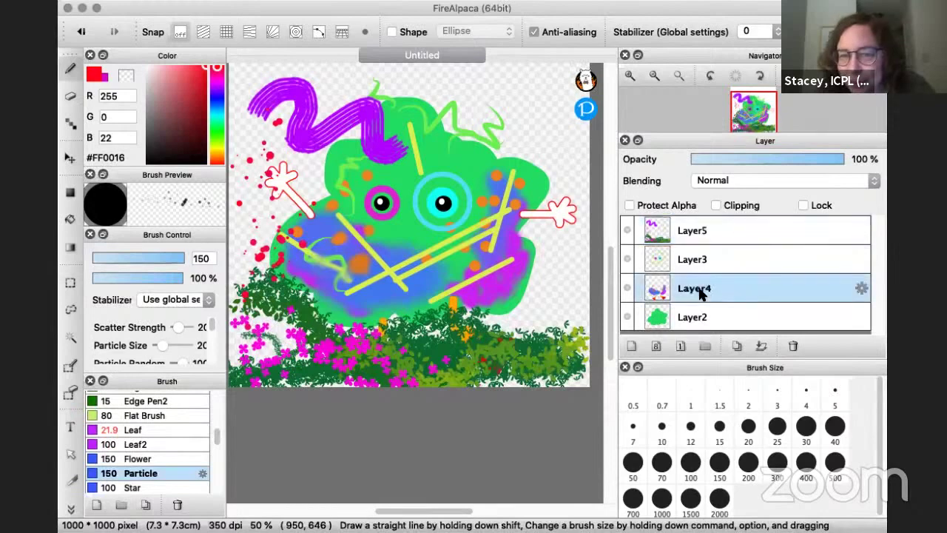
{"action": "mouse_move", "coordinate": [509, 247]}
{"action": "left_mouse_down"}
{"action": "mouse_move", "coordinate": [444, 283]}
{"action": "mouse_move", "coordinate": [400, 283]}
{"action": "mouse_move", "coordinate": [370, 269]}
{"action": "mouse_move", "coordinate": [358, 247]}
{"action": "mouse_move", "coordinate": [322, 275]}
{"action": "mouse_move", "coordinate": [335, 234]}
{"action": "mouse_move", "coordinate": [398, 291]}
{"action": "left_mouse_up"}
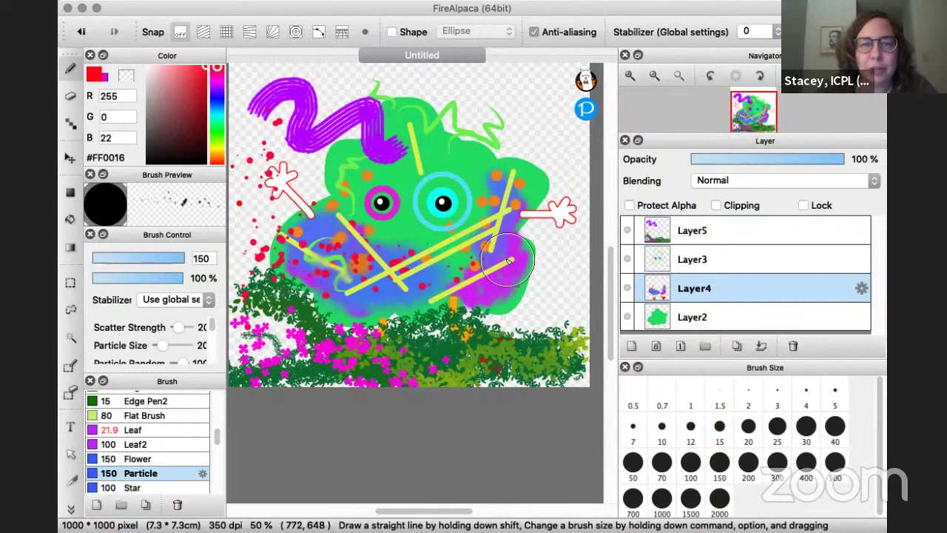
Step: Scatter cyan (#00E8FF) stars on Layer5 around the artwork's upper-right area with the Star brush at size 100
{"action": "left_click", "coordinate": [713, 229]}
{"action": "scroll", "coordinate": [218, 441], "scroll_direction": "down", "scroll_amount": 3}
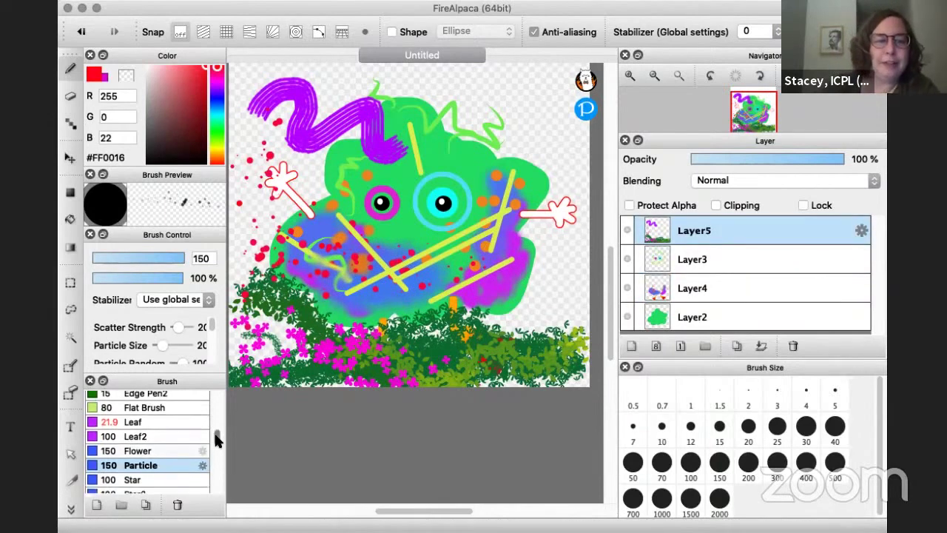
{"action": "left_click", "coordinate": [140, 434]}
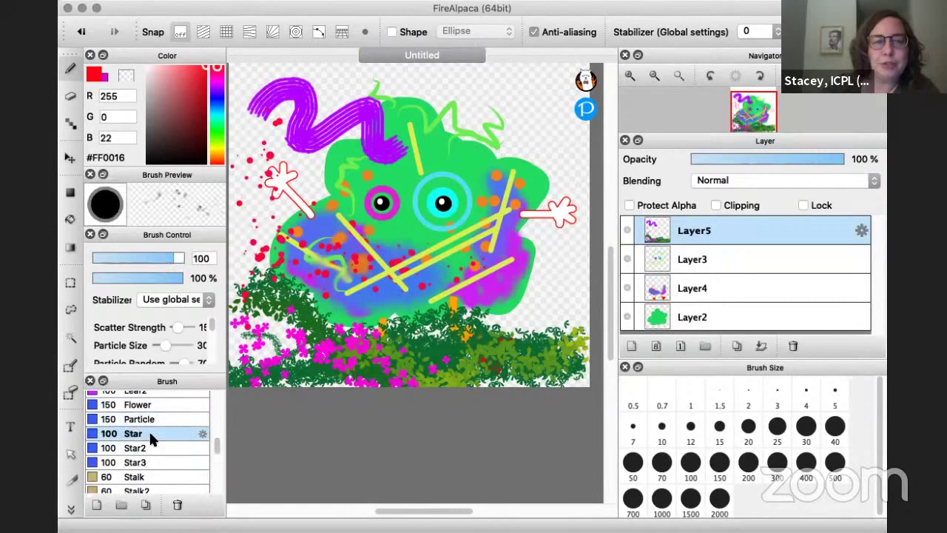
{"action": "left_click", "coordinate": [217, 112]}
{"action": "mouse_move", "coordinate": [488, 128]}
{"action": "left_mouse_down"}
{"action": "mouse_move", "coordinate": [543, 103]}
{"action": "mouse_move", "coordinate": [555, 148]}
{"action": "mouse_move", "coordinate": [574, 167]}
{"action": "left_mouse_up"}
Step: Sprinkle cyan (#00E8FF) stars over the monster's head on Layer4 with the Star brush, and try selecting the Star2 and Star3 brushes
{"action": "left_click", "coordinate": [695, 290]}
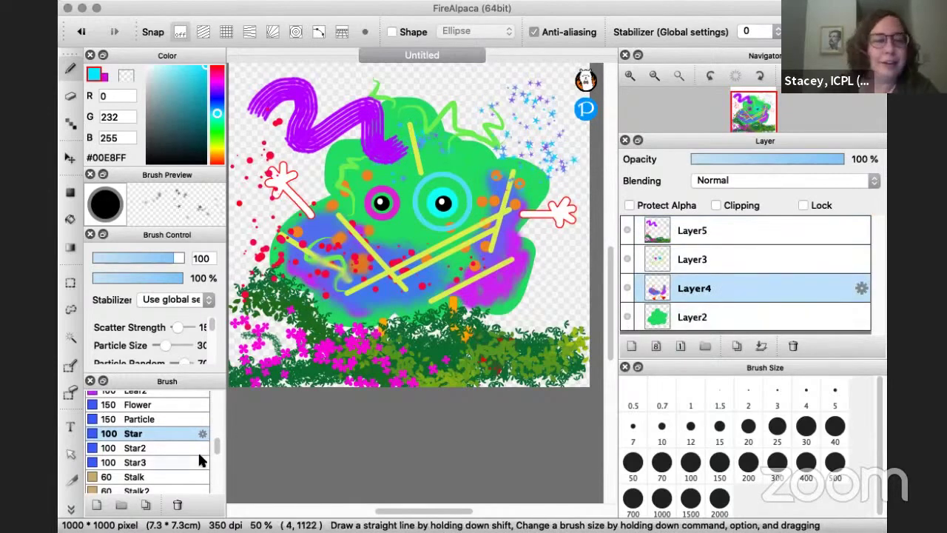
{"action": "left_click", "coordinate": [156, 448]}
{"action": "left_click", "coordinate": [148, 455]}
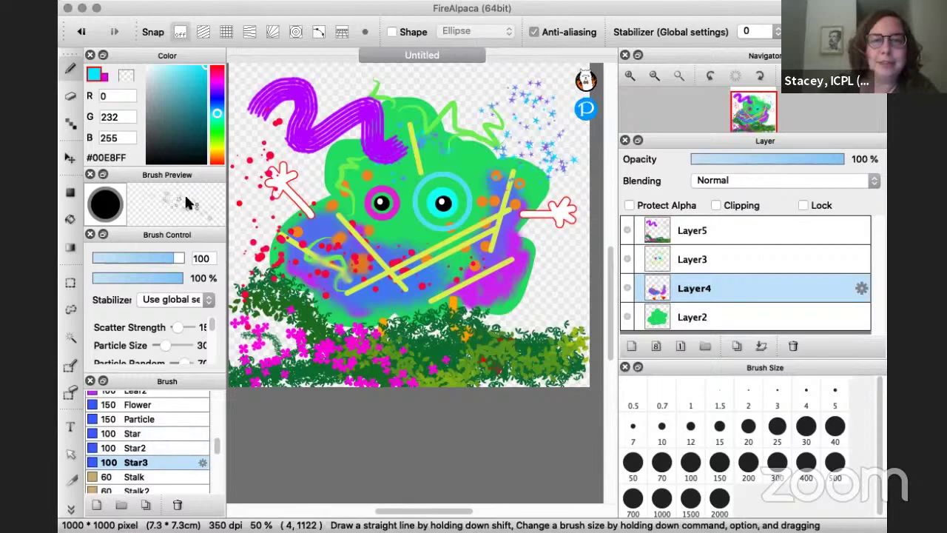
Step: Draw a green (#37D87C) leafy vine on Layer5 with the Stalk brush at size 60, looping around the monster's right side and top
{"action": "left_click", "coordinate": [137, 478]}
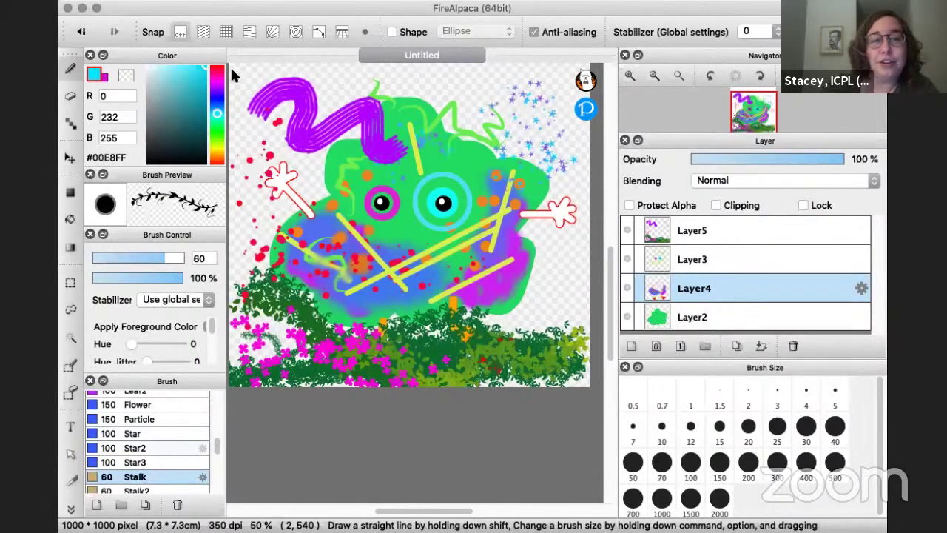
{"action": "left_click_drag", "start_coordinate": [217, 116], "coordinate": [216, 123]}
{"action": "left_click", "coordinate": [191, 79]}
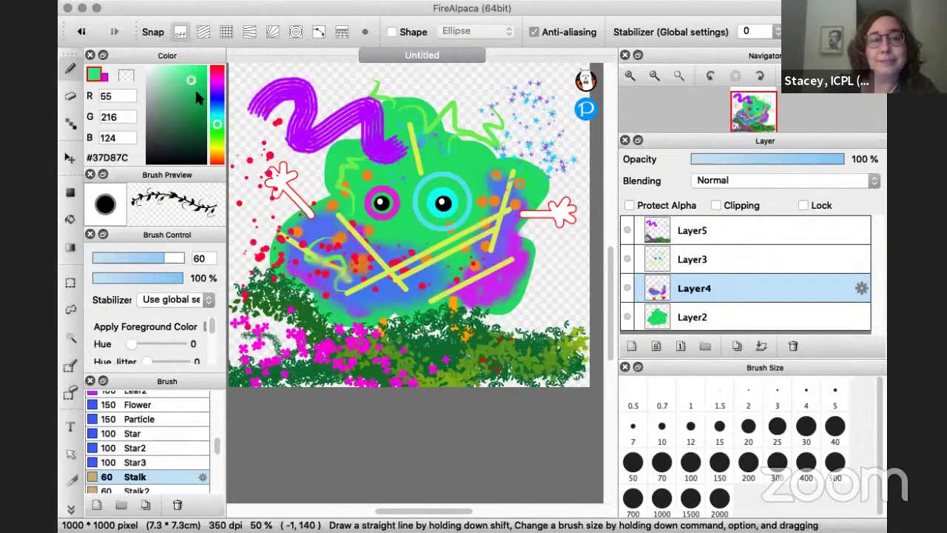
{"action": "mouse_move", "coordinate": [548, 305]}
{"action": "left_mouse_down"}
{"action": "mouse_move", "coordinate": [563, 226]}
{"action": "mouse_move", "coordinate": [576, 213]}
{"action": "mouse_move", "coordinate": [522, 138]}
{"action": "mouse_move", "coordinate": [443, 84]}
{"action": "mouse_move", "coordinate": [407, 113]}
{"action": "left_mouse_up"}
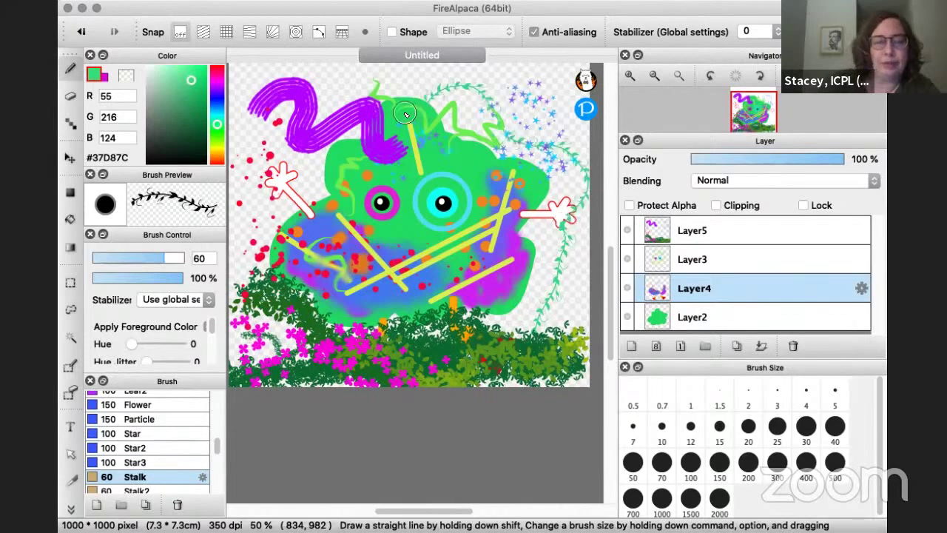
{"action": "key", "text": "super+z"}
{"action": "left_click", "coordinate": [755, 225]}
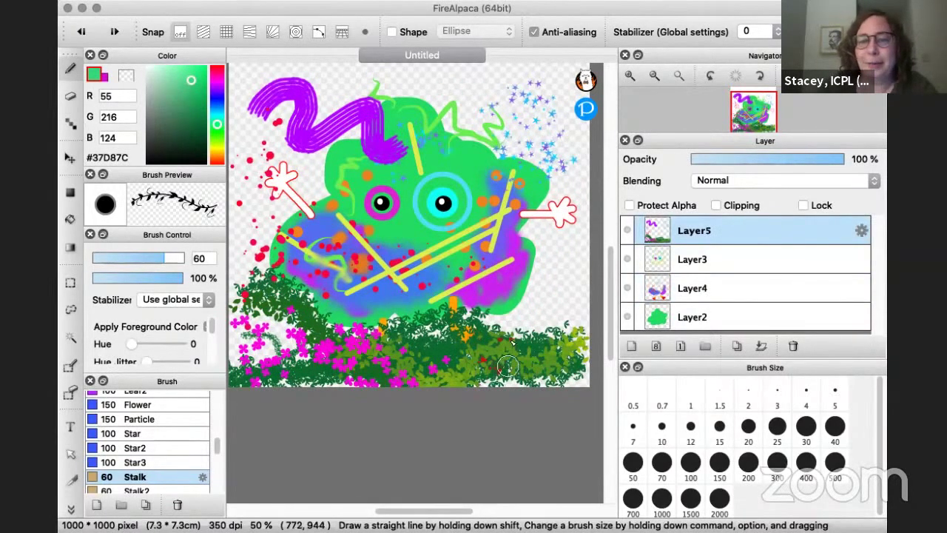
{"action": "mouse_move", "coordinate": [507, 367]}
{"action": "left_mouse_down"}
{"action": "mouse_move", "coordinate": [554, 295]}
{"action": "mouse_move", "coordinate": [551, 188]}
{"action": "mouse_move", "coordinate": [434, 125]}
{"action": "mouse_move", "coordinate": [385, 120]}
{"action": "mouse_move", "coordinate": [424, 84]}
{"action": "mouse_move", "coordinate": [495, 87]}
{"action": "mouse_move", "coordinate": [489, 133]}
{"action": "mouse_move", "coordinate": [530, 149]}
{"action": "mouse_move", "coordinate": [426, 220]}
{"action": "mouse_move", "coordinate": [529, 229]}
{"action": "mouse_move", "coordinate": [314, 224]}
{"action": "mouse_move", "coordinate": [268, 147]}
{"action": "mouse_move", "coordinate": [323, 153]}
{"action": "mouse_move", "coordinate": [261, 141]}
{"action": "mouse_move", "coordinate": [243, 84]}
{"action": "left_mouse_up"}
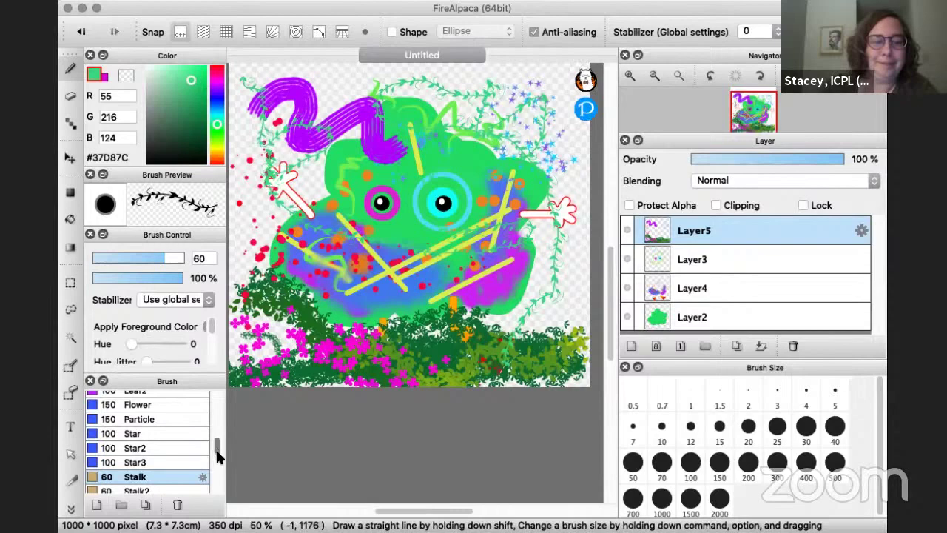
Step: Draw a blue (#375AD8) zigzag down the artwork's left edge on Layer5 with the Arrow brush at size 30
{"action": "left_click_drag", "start_coordinate": [217, 455], "coordinate": [183, 460]}
{"action": "left_click", "coordinate": [153, 439]}
{"action": "left_click", "coordinate": [151, 455]}
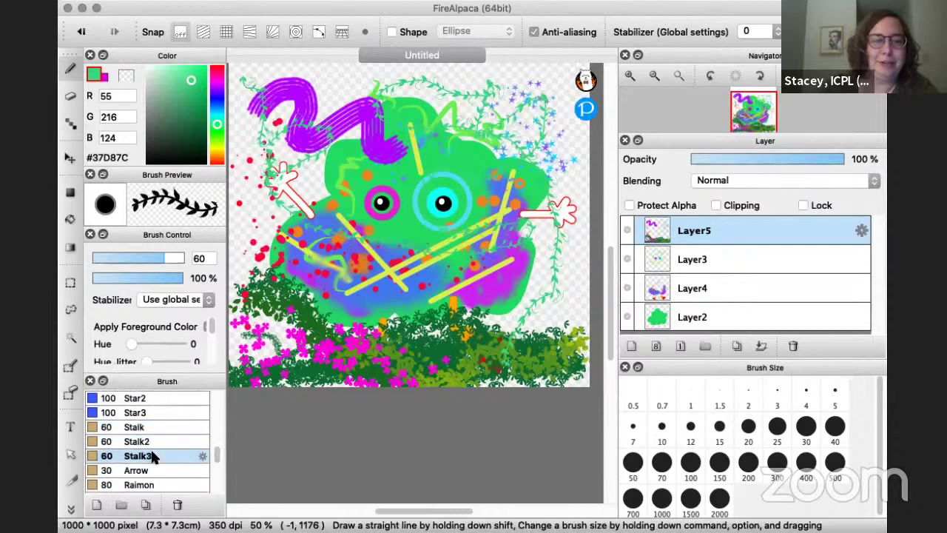
{"action": "left_click", "coordinate": [148, 474]}
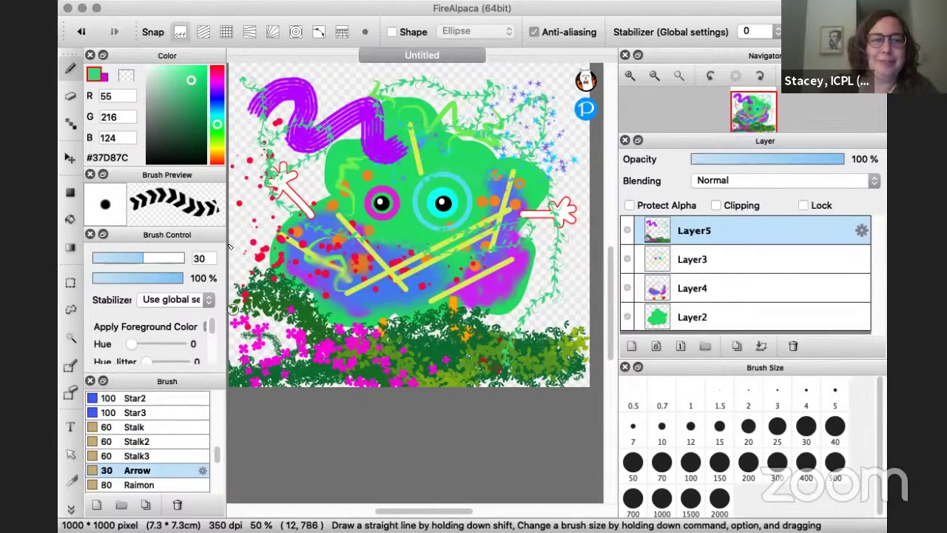
{"action": "left_click", "coordinate": [217, 102]}
{"action": "mouse_move", "coordinate": [256, 111]}
{"action": "left_mouse_down"}
{"action": "mouse_move", "coordinate": [229, 185]}
{"action": "mouse_move", "coordinate": [238, 257]}
{"action": "mouse_move", "coordinate": [271, 280]}
{"action": "mouse_move", "coordinate": [282, 328]}
{"action": "left_mouse_up"}
Step: Paint a blue Raimon band at size 80 across the foliage and a Fluffy zigzag at size 20 above the head
{"action": "left_click", "coordinate": [145, 486]}
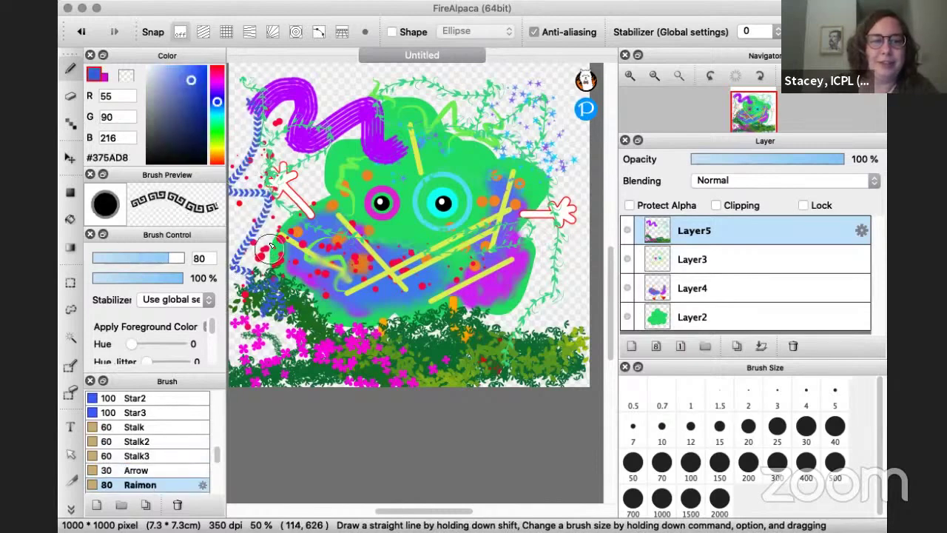
{"action": "mouse_move", "coordinate": [277, 236]}
{"action": "left_mouse_down"}
{"action": "mouse_move", "coordinate": [311, 276]}
{"action": "mouse_move", "coordinate": [371, 352]}
{"action": "mouse_move", "coordinate": [435, 317]}
{"action": "mouse_move", "coordinate": [495, 328]}
{"action": "mouse_move", "coordinate": [549, 302]}
{"action": "mouse_move", "coordinate": [550, 274]}
{"action": "mouse_move", "coordinate": [573, 248]}
{"action": "left_mouse_up"}
{"action": "left_click_drag", "start_coordinate": [215, 446], "coordinate": [215, 462]}
{"action": "left_click", "coordinate": [141, 443]}
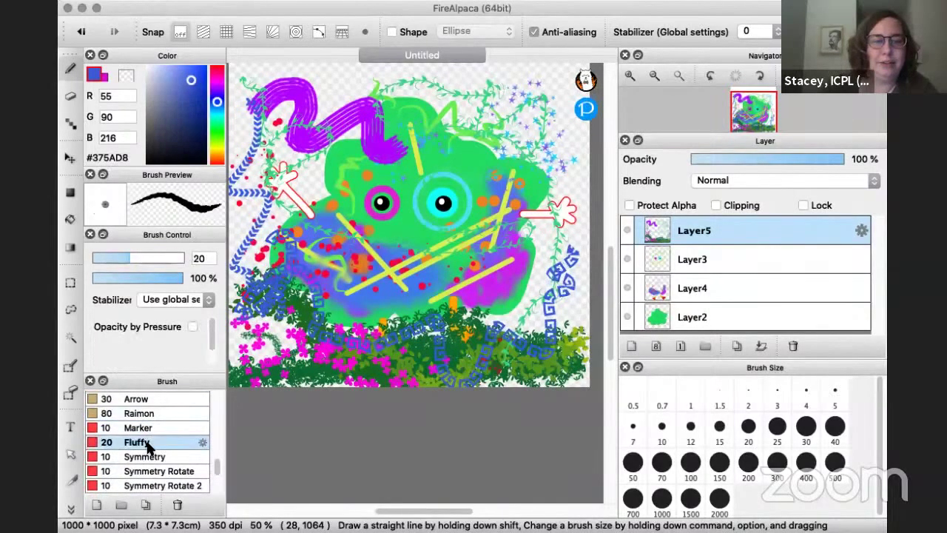
{"action": "left_click_drag", "start_coordinate": [320, 107], "coordinate": [419, 110]}
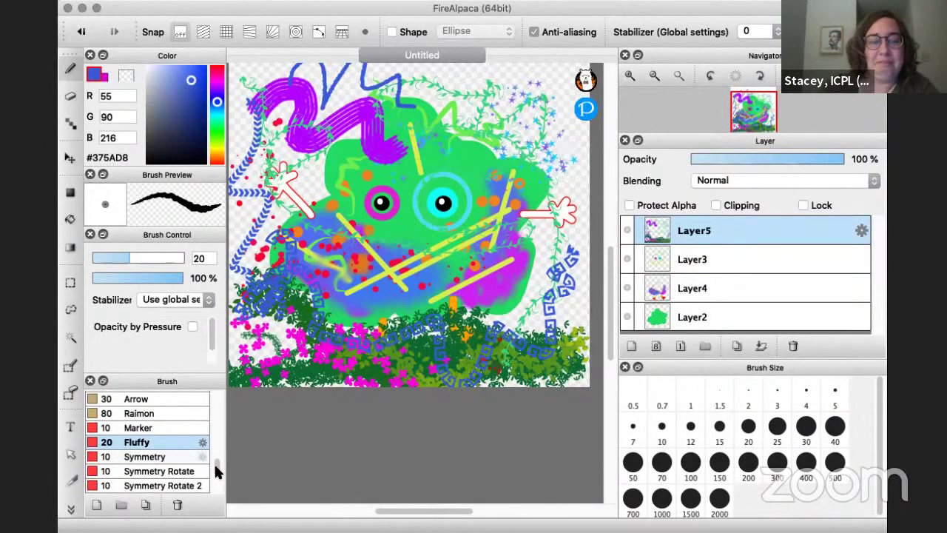
Step: Replace the decorated Layer5 with a new empty layer, and hide Layer2, Layer4 and Layer3
{"action": "left_click", "coordinate": [793, 347]}
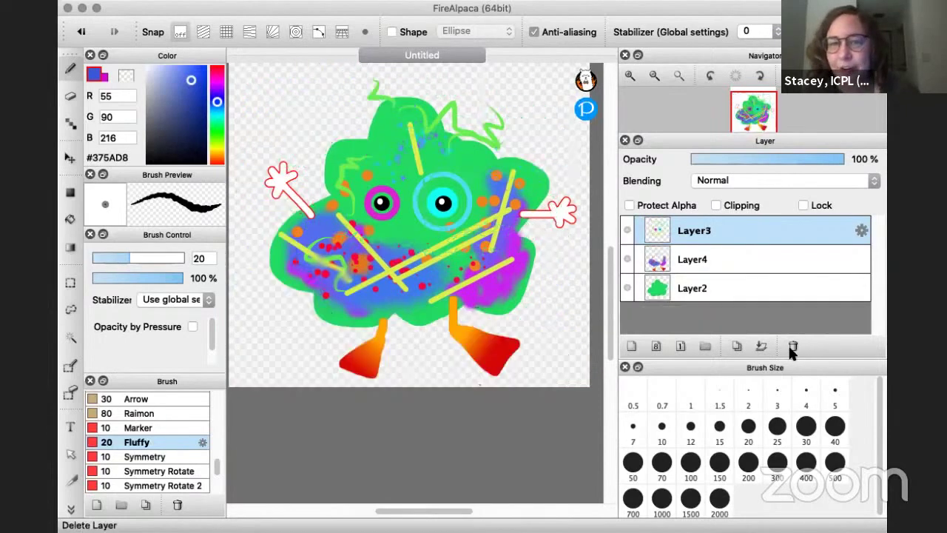
{"action": "left_click", "coordinate": [631, 348]}
{"action": "left_click", "coordinate": [153, 458]}
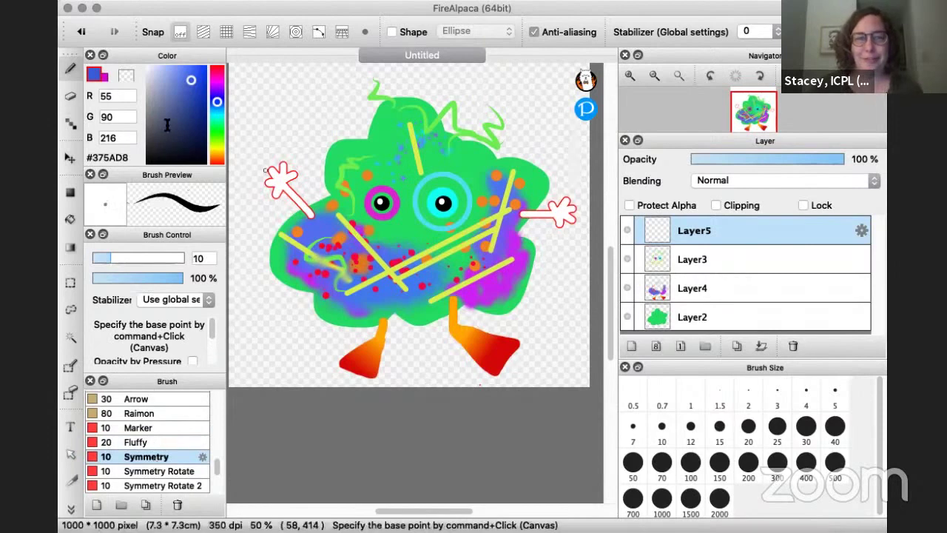
{"action": "left_click", "coordinate": [627, 317]}
{"action": "left_click", "coordinate": [627, 287]}
{"action": "left_click", "coordinate": [627, 259]}
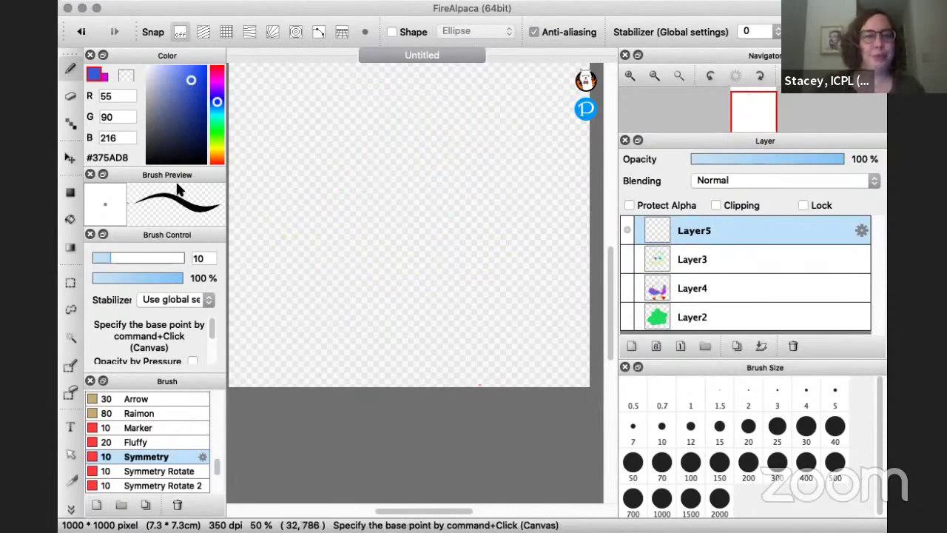
Step: Draw a mirrored blue (#1342F1) face in the middle of Layer5 with the Symmetry brush at size 10
{"action": "left_click", "coordinate": [196, 96]}
{"action": "left_click_drag", "start_coordinate": [196, 96], "coordinate": [201, 71]}
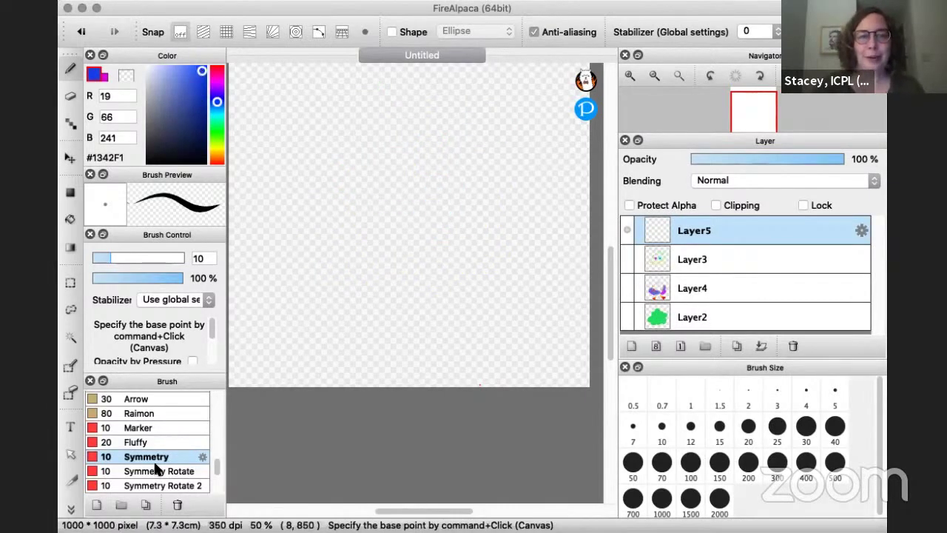
{"action": "mouse_move", "coordinate": [389, 210]}
{"action": "left_mouse_down"}
{"action": "mouse_move", "coordinate": [369, 181]}
{"action": "mouse_move", "coordinate": [369, 210]}
{"action": "mouse_move", "coordinate": [393, 169]}
{"action": "mouse_move", "coordinate": [432, 164]}
{"action": "mouse_move", "coordinate": [424, 182]}
{"action": "mouse_move", "coordinate": [380, 146]}
{"action": "mouse_move", "coordinate": [310, 143]}
{"action": "mouse_move", "coordinate": [318, 194]}
{"action": "mouse_move", "coordinate": [356, 220]}
{"action": "mouse_move", "coordinate": [361, 211]}
{"action": "mouse_move", "coordinate": [364, 252]}
{"action": "mouse_move", "coordinate": [409, 236]}
{"action": "mouse_move", "coordinate": [386, 299]}
{"action": "mouse_move", "coordinate": [335, 215]}
{"action": "mouse_move", "coordinate": [295, 217]}
{"action": "mouse_move", "coordinate": [309, 256]}
{"action": "mouse_move", "coordinate": [304, 224]}
{"action": "mouse_move", "coordinate": [342, 201]}
{"action": "left_mouse_up"}
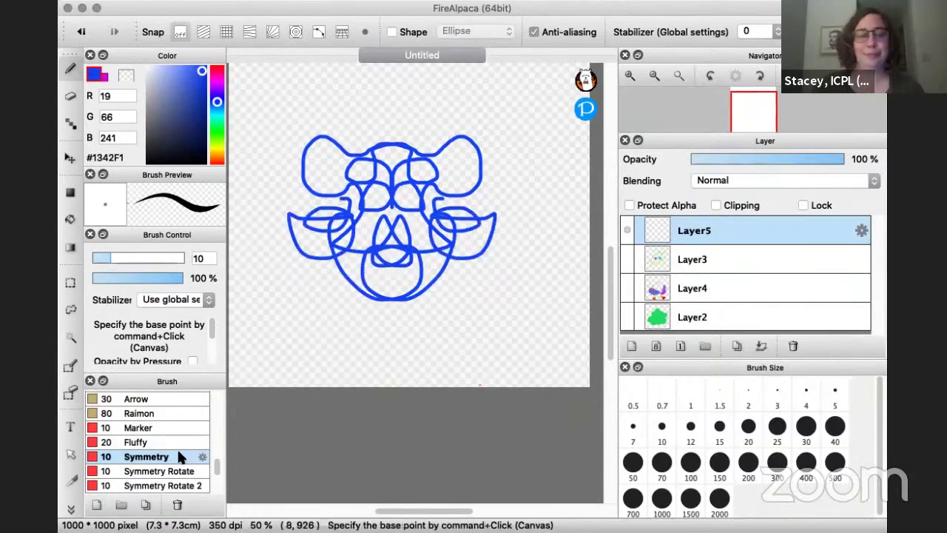
Step: Draw a magenta (#F113D2) looping flower pattern over the canvas's upper-left area with the Symmetry Rotate brush at size 10
{"action": "left_click", "coordinate": [164, 472]}
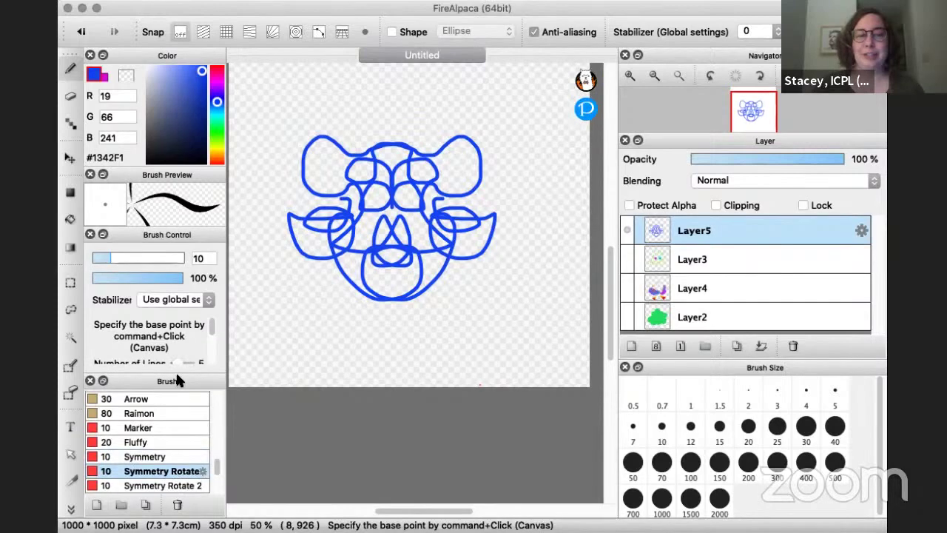
{"action": "left_click", "coordinate": [217, 79]}
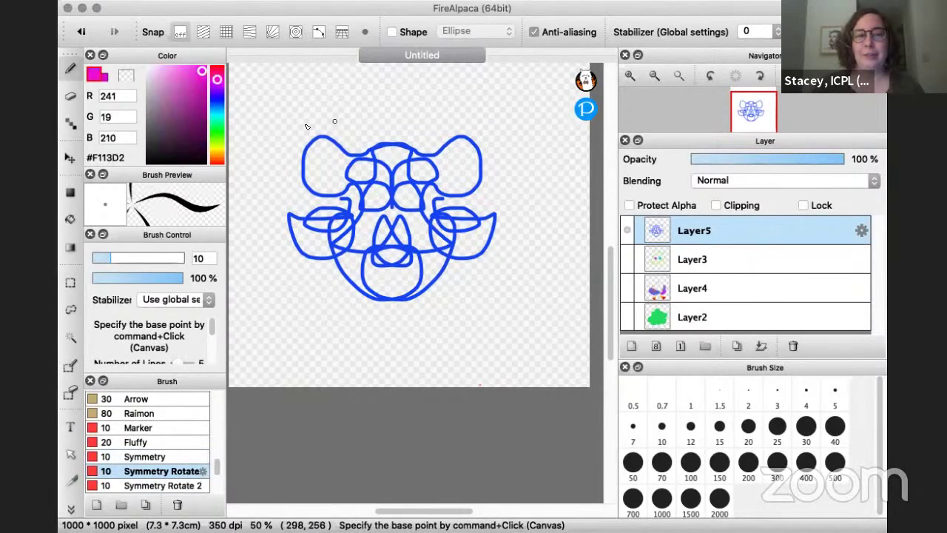
{"action": "mouse_move", "coordinate": [307, 128]}
{"action": "left_mouse_down"}
{"action": "mouse_move", "coordinate": [348, 96]}
{"action": "mouse_move", "coordinate": [336, 78]}
{"action": "left_mouse_up"}
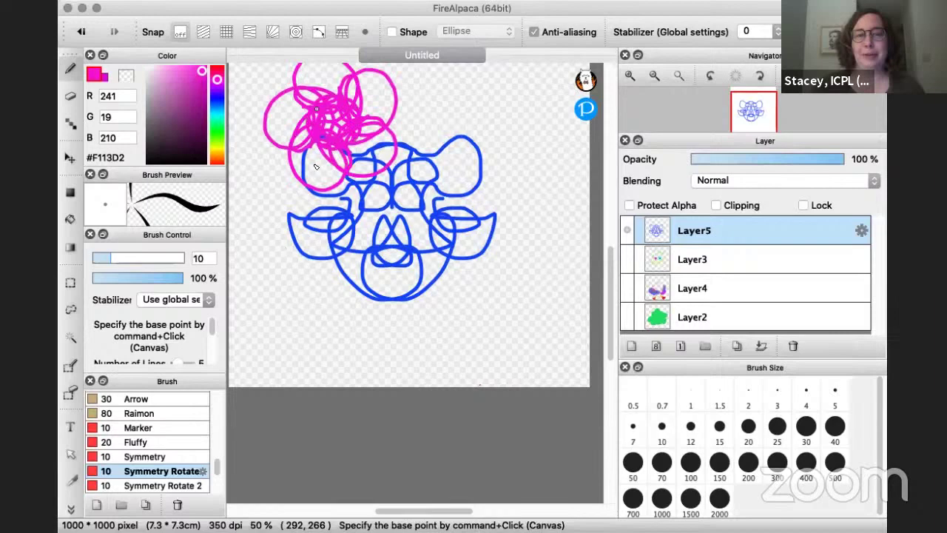
{"action": "left_click_drag", "start_coordinate": [316, 167], "coordinate": [377, 115]}
{"action": "left_click_drag", "start_coordinate": [394, 194], "coordinate": [444, 94]}
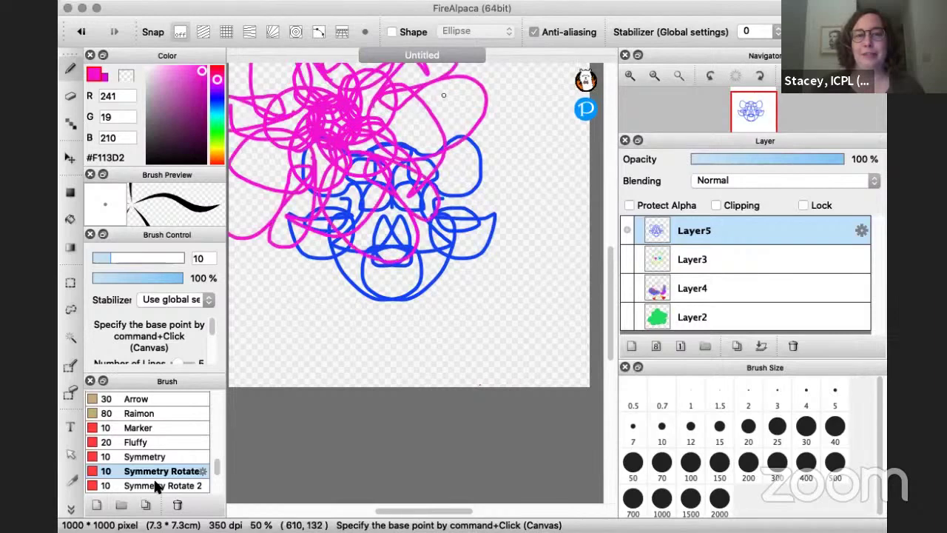
Step: Draw a green (#13F139) mirrored snowflake pattern in the canvas's lower-right area with the Symmetry Rotate 2 brush at size 10
{"action": "left_click", "coordinate": [157, 486]}
{"action": "left_click", "coordinate": [215, 130]}
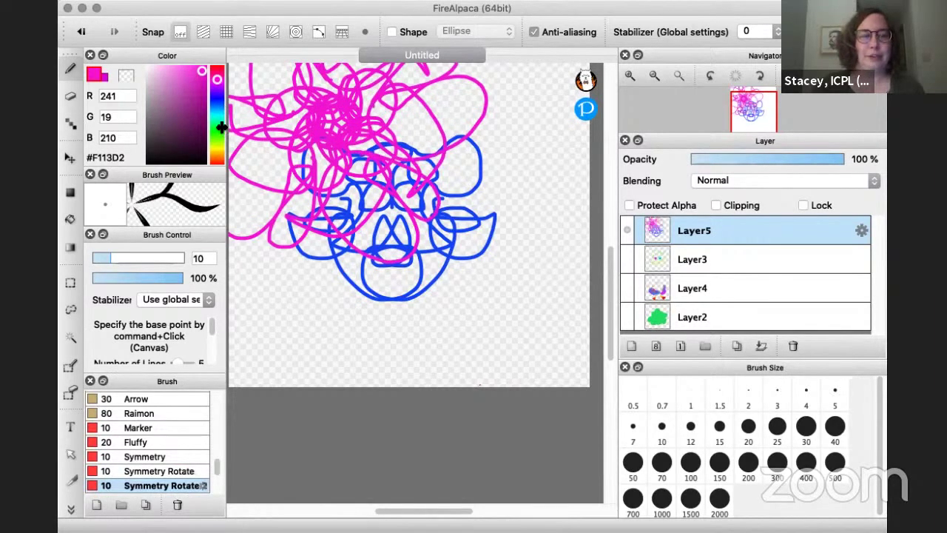
{"action": "mouse_move", "coordinate": [482, 299]}
{"action": "left_mouse_down"}
{"action": "mouse_move", "coordinate": [562, 267]}
{"action": "mouse_move", "coordinate": [498, 213]}
{"action": "mouse_move", "coordinate": [511, 197]}
{"action": "left_mouse_up"}
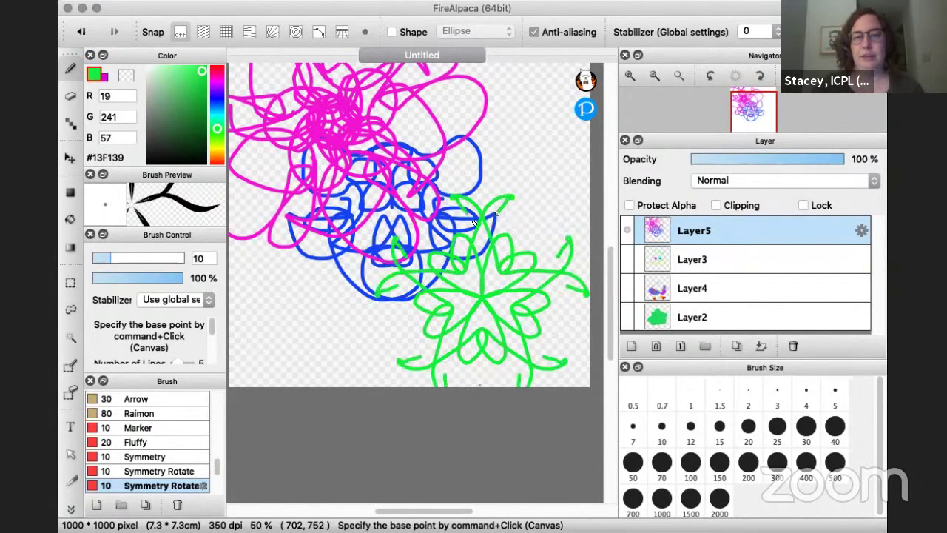
{"action": "left_click_drag", "start_coordinate": [473, 221], "coordinate": [399, 186]}
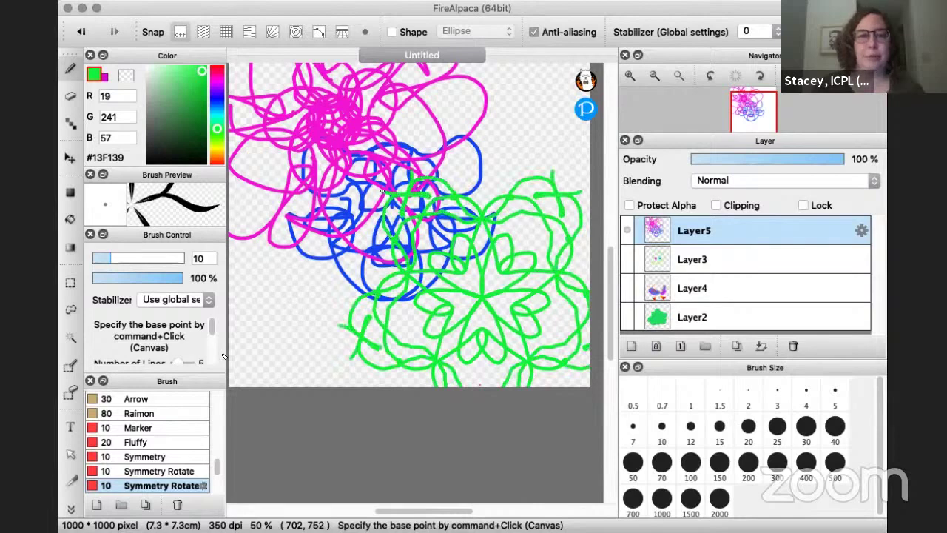
Step: Draw a small cyan (#13E5F1) rosette in the canvas's lower-left area with the Symmetry Rotate brush at size 10
{"action": "left_click", "coordinate": [159, 471]}
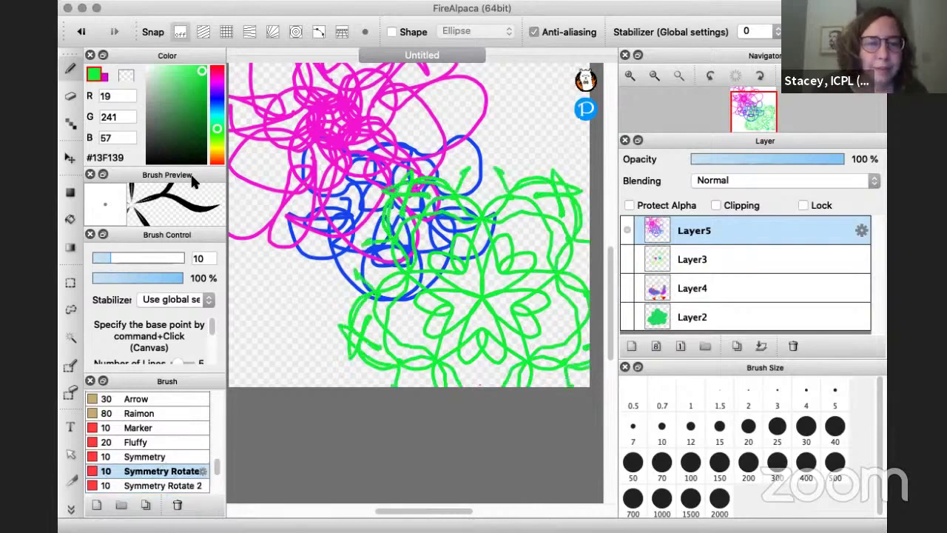
{"action": "left_click", "coordinate": [216, 114]}
{"action": "left_click_drag", "start_coordinate": [295, 311], "coordinate": [294, 294]}
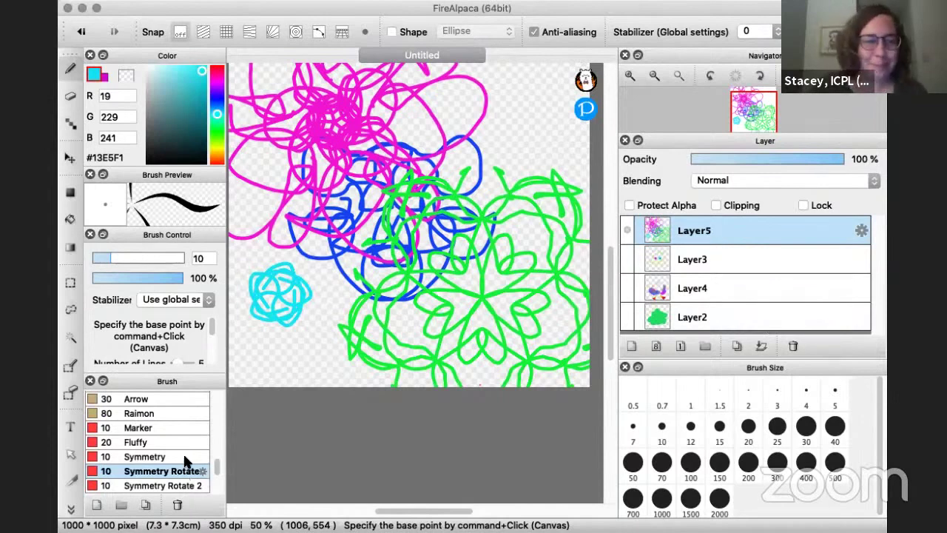
Step: Draw a spiky violet-blue (#2613F1) squiggle below the cyan rosette with the Thorn brush at size 50
{"action": "scroll", "coordinate": [214, 472], "scroll_direction": "down", "scroll_amount": 3}
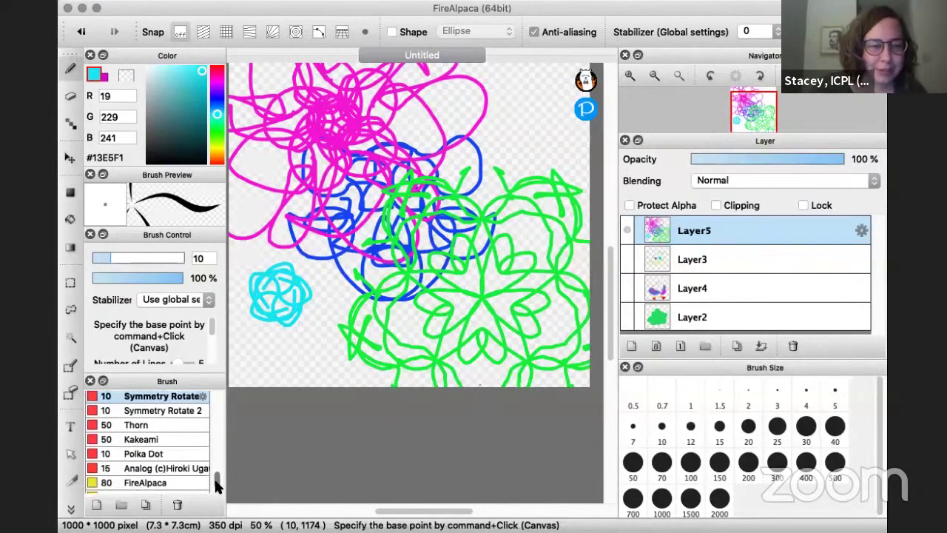
{"action": "left_click", "coordinate": [148, 426]}
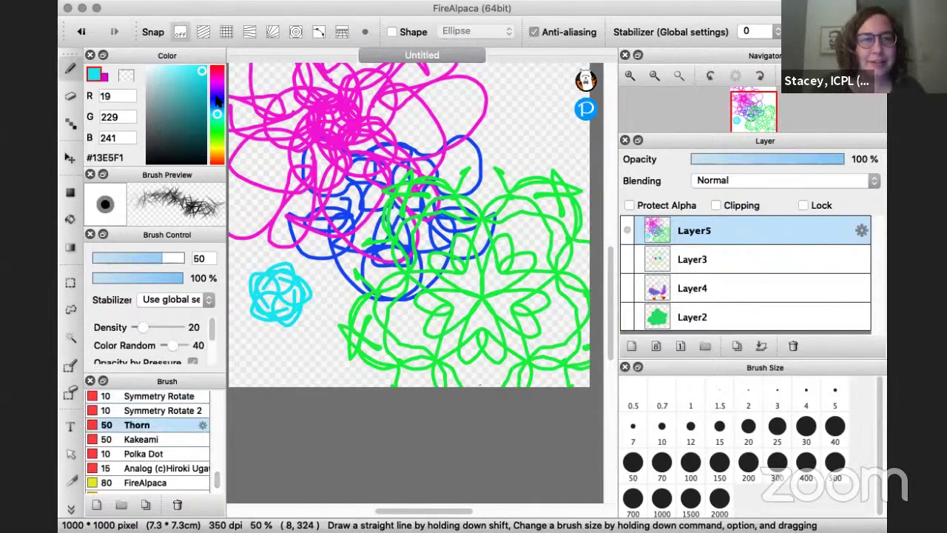
{"action": "mouse_move", "coordinate": [273, 323]}
{"action": "left_mouse_down"}
{"action": "mouse_move", "coordinate": [331, 364]}
{"action": "mouse_move", "coordinate": [388, 361]}
{"action": "left_mouse_up"}
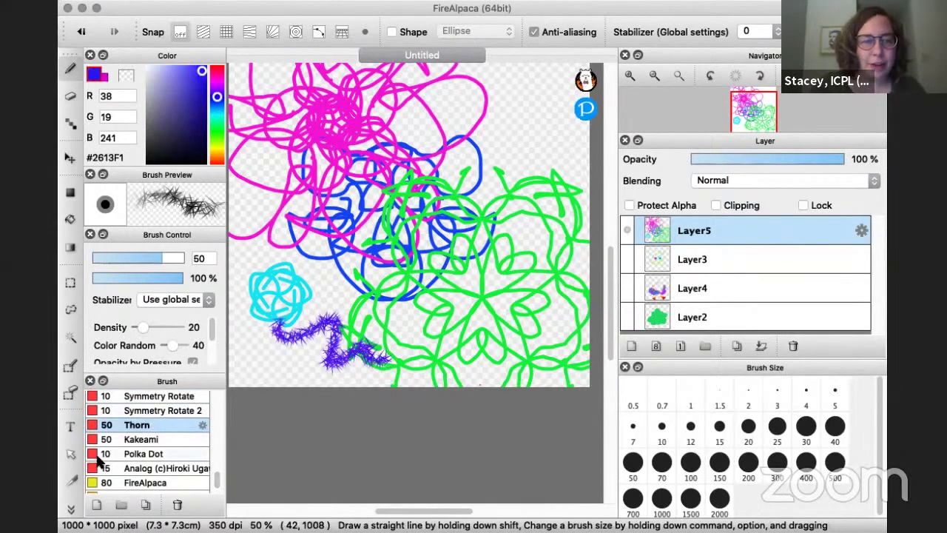
Step: Draw a light green (#69F113) crosshatched loop in the canvas's upper-right area with the Kakeami brush at size 50
{"action": "left_click", "coordinate": [131, 440]}
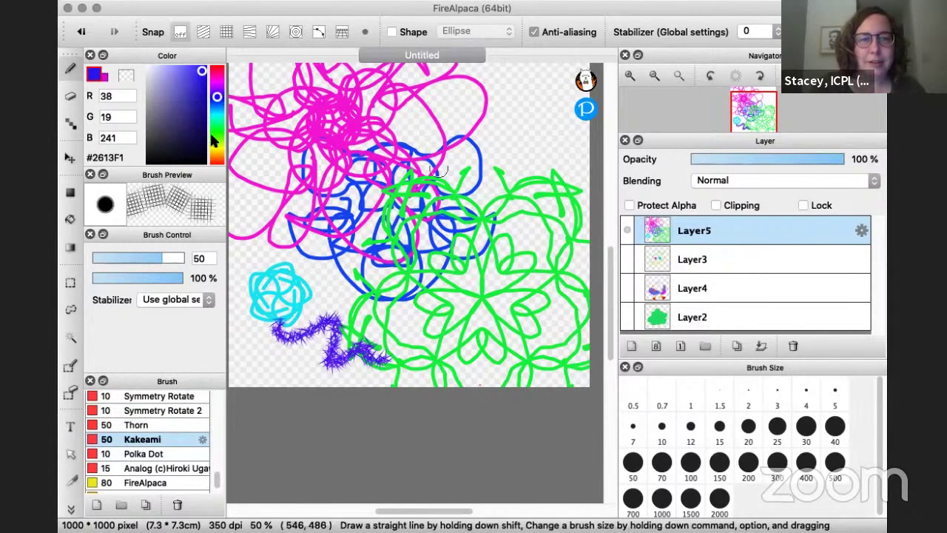
{"action": "left_click", "coordinate": [491, 119], "text": "alt"}
{"action": "mouse_move", "coordinate": [437, 107]}
{"action": "left_mouse_down"}
{"action": "mouse_move", "coordinate": [548, 133]}
{"action": "mouse_move", "coordinate": [518, 170]}
{"action": "left_mouse_up"}
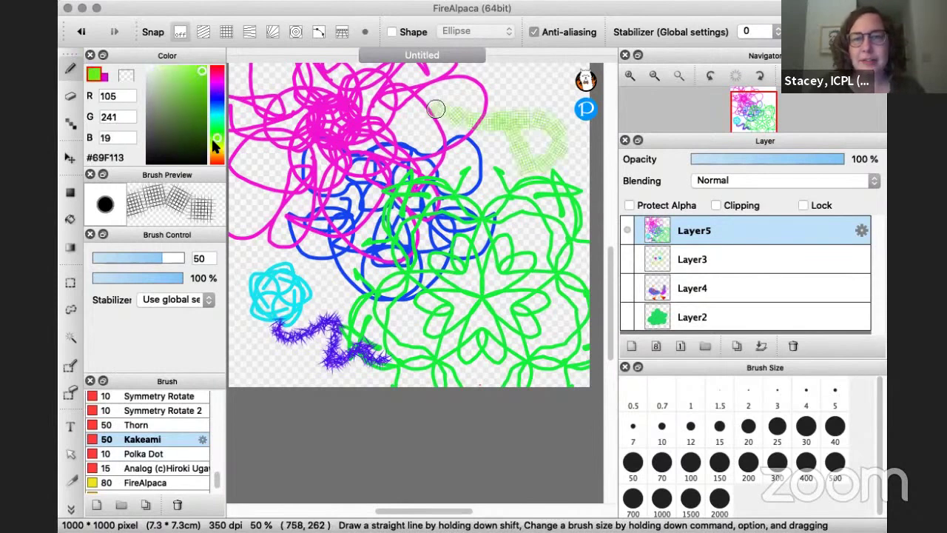
Step: Paint a large red (#F13913) crosshatched zigzag down the canvas's right half with the Kakeami brush at size 134
{"action": "left_click_drag", "start_coordinate": [216, 139], "coordinate": [215, 161]}
{"action": "left_click", "coordinate": [178, 257]}
{"action": "mouse_move", "coordinate": [438, 68]}
{"action": "left_mouse_down"}
{"action": "mouse_move", "coordinate": [475, 128]}
{"action": "mouse_move", "coordinate": [467, 162]}
{"action": "mouse_move", "coordinate": [498, 195]}
{"action": "mouse_move", "coordinate": [471, 273]}
{"action": "mouse_move", "coordinate": [532, 334]}
{"action": "mouse_move", "coordinate": [550, 374]}
{"action": "mouse_move", "coordinate": [414, 327]}
{"action": "mouse_move", "coordinate": [377, 376]}
{"action": "mouse_move", "coordinate": [345, 370]}
{"action": "left_mouse_up"}
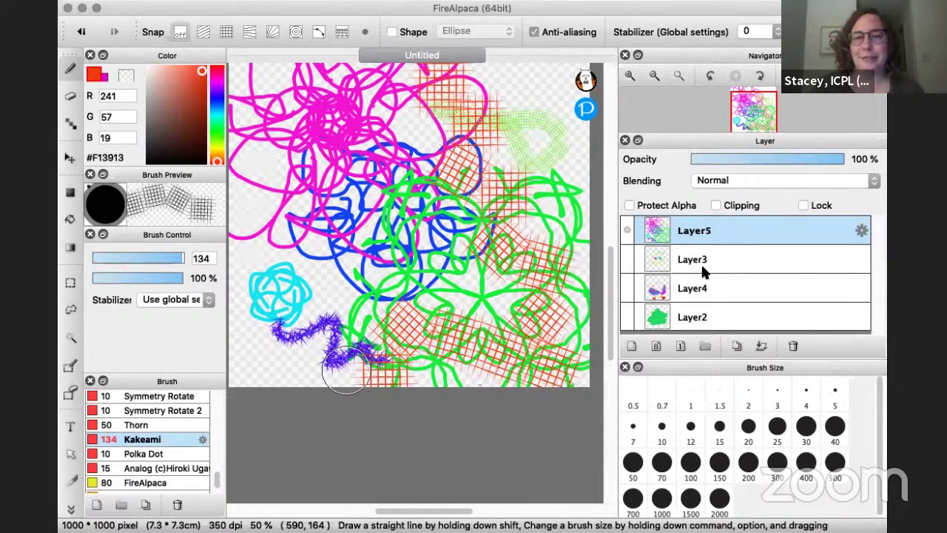
Step: Delete the brush-test Layer5 and make Layer3, Layer4 and Layer2 visible again
{"action": "left_click", "coordinate": [793, 348]}
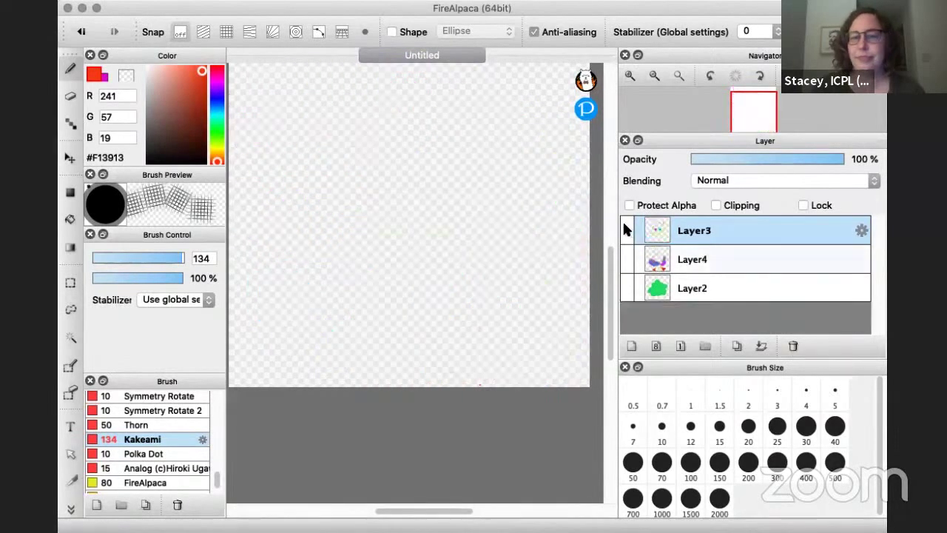
{"action": "left_click", "coordinate": [627, 230]}
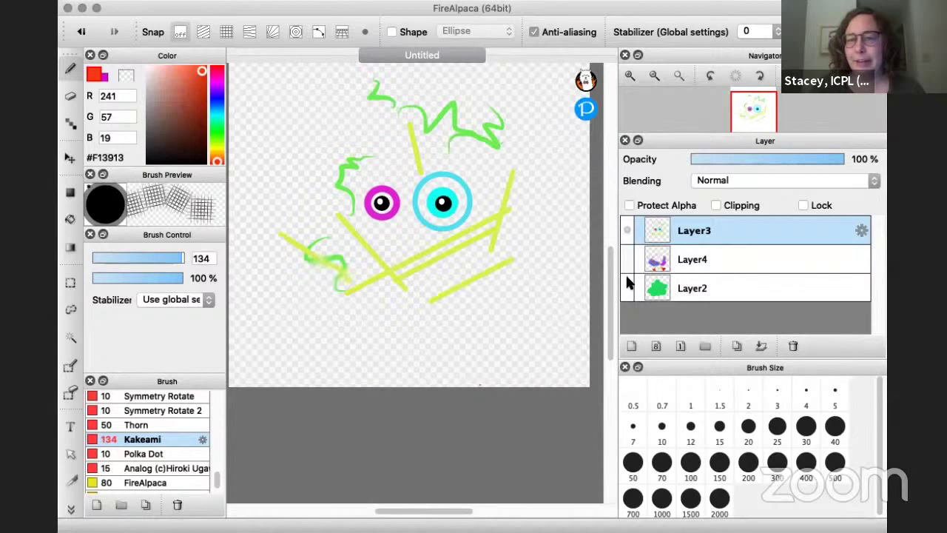
{"action": "left_click", "coordinate": [625, 273]}
{"action": "left_click", "coordinate": [626, 276]}
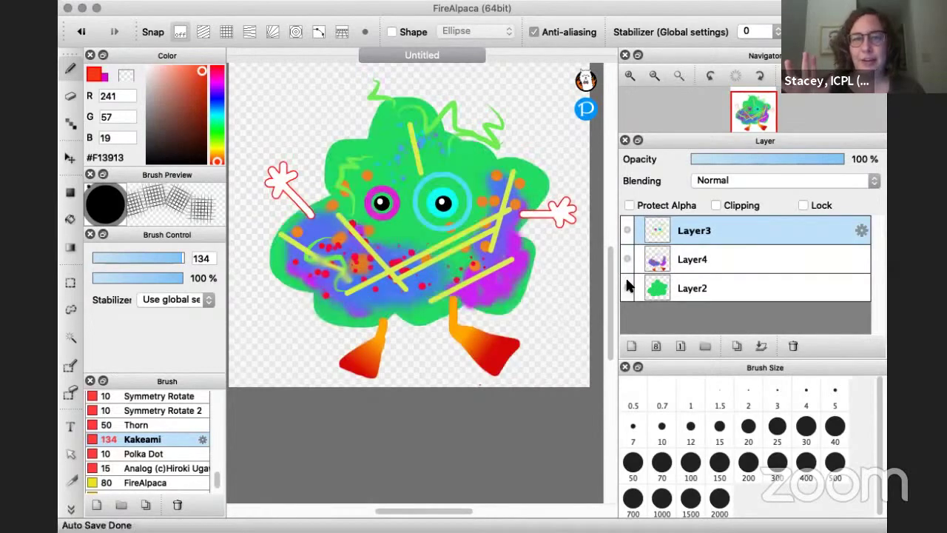
Step: Try out a lower opacity on Layer4, restore it to 100%, and make Layer3 the active layer again
{"action": "left_click", "coordinate": [696, 259]}
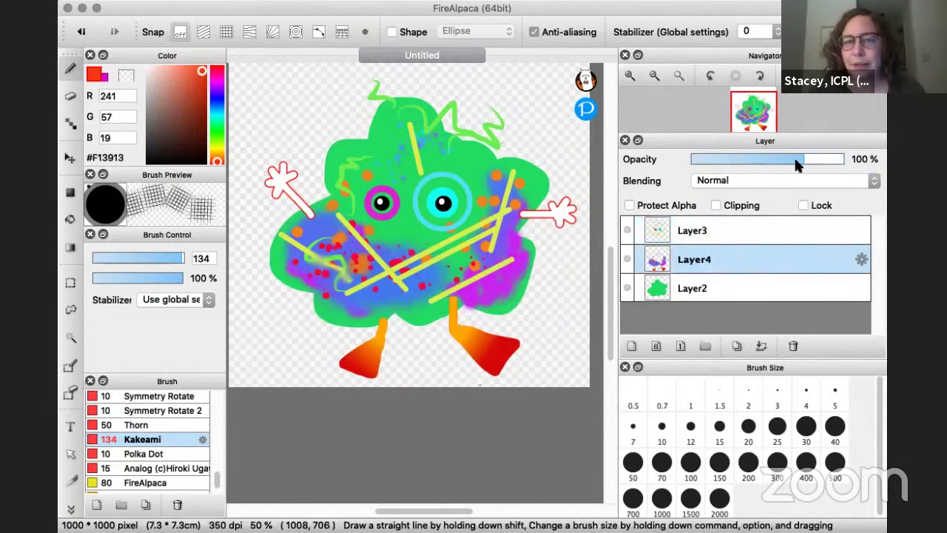
{"action": "mouse_move", "coordinate": [796, 165]}
{"action": "left_mouse_down"}
{"action": "mouse_move", "coordinate": [772, 165]}
{"action": "mouse_move", "coordinate": [851, 159]}
{"action": "left_mouse_up"}
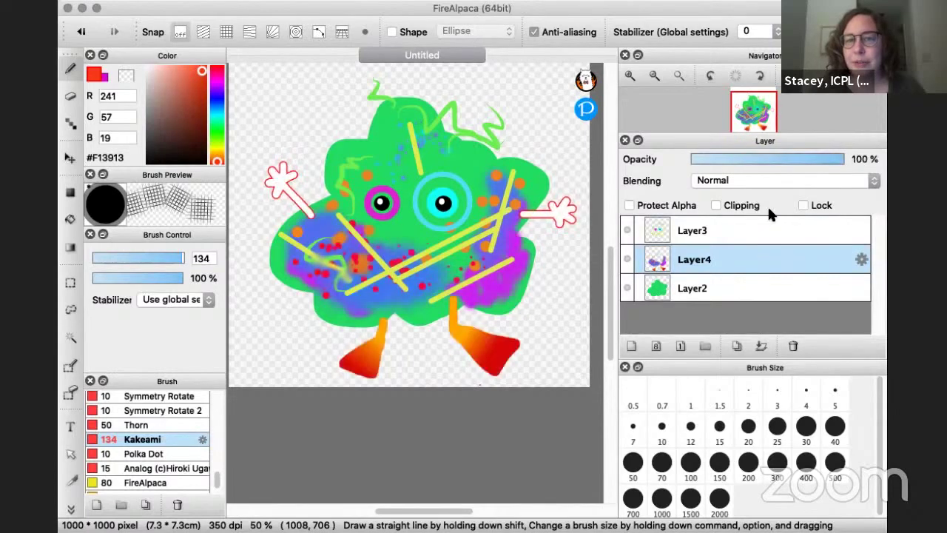
{"action": "left_click", "coordinate": [738, 231]}
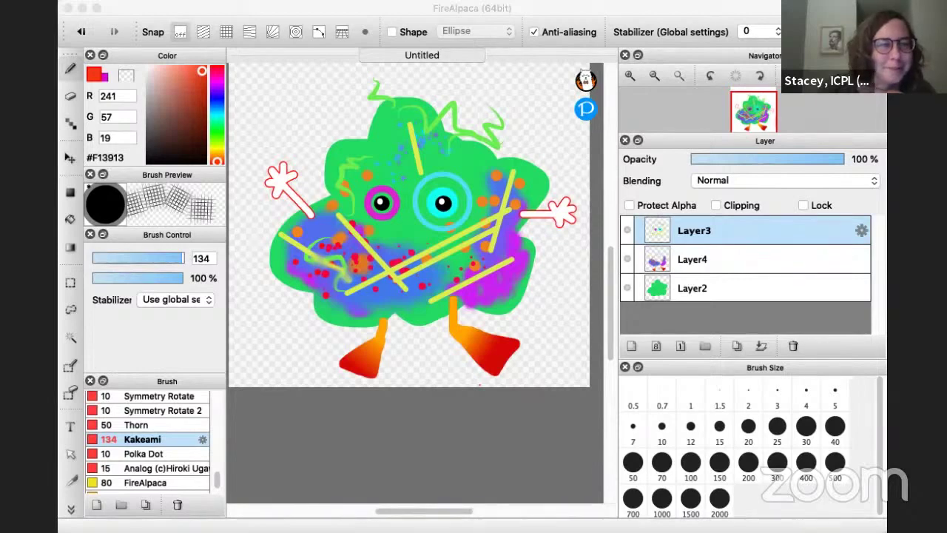
{"action": "left_click", "coordinate": [266, 444]}
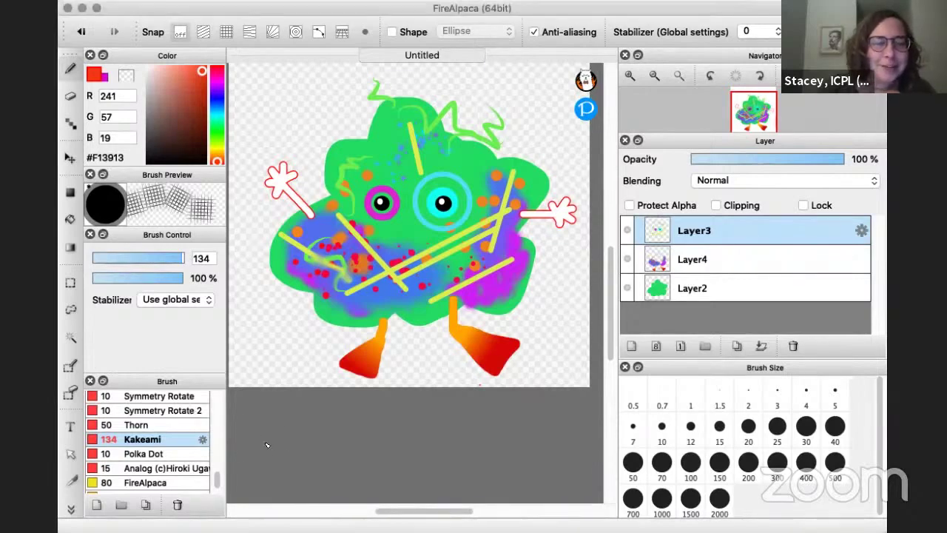
Step: Examine the Kakeami brush's pen pressure correction, option and texture settings, and leave them without making changes
{"action": "left_click", "coordinate": [204, 441]}
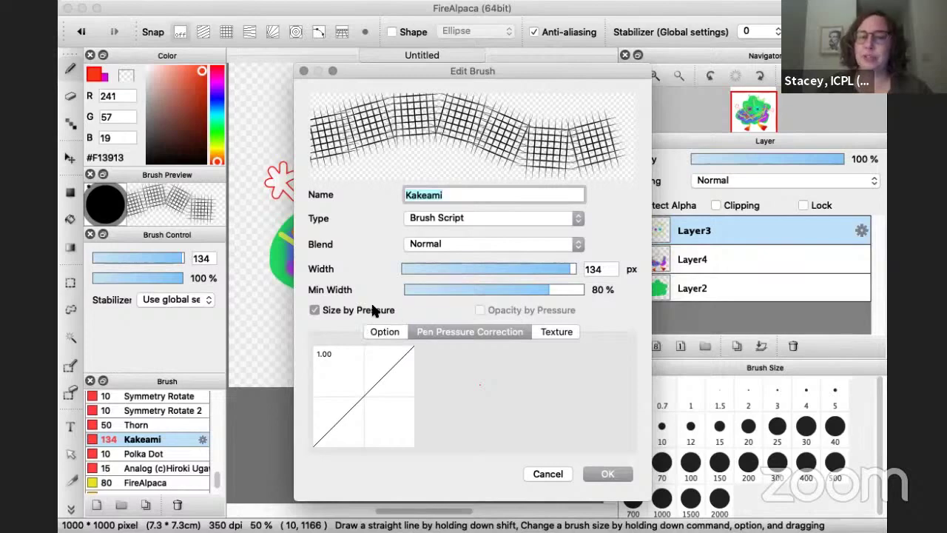
{"action": "mouse_move", "coordinate": [373, 374]}
{"action": "left_mouse_down"}
{"action": "mouse_move", "coordinate": [363, 390]}
{"action": "mouse_move", "coordinate": [348, 379]}
{"action": "mouse_move", "coordinate": [359, 399]}
{"action": "mouse_move", "coordinate": [374, 403]}
{"action": "mouse_move", "coordinate": [392, 387]}
{"action": "left_mouse_up"}
{"action": "left_click", "coordinate": [386, 332]}
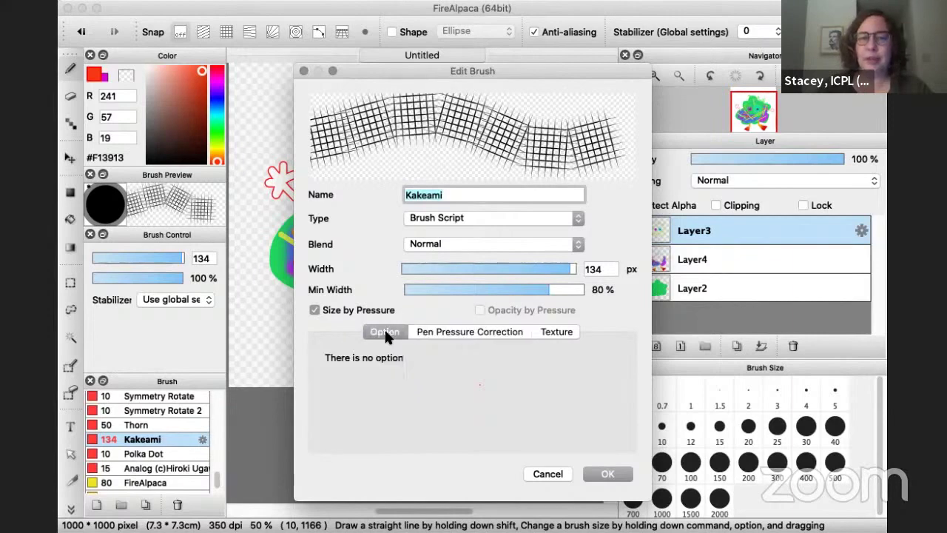
{"action": "left_click", "coordinate": [550, 332]}
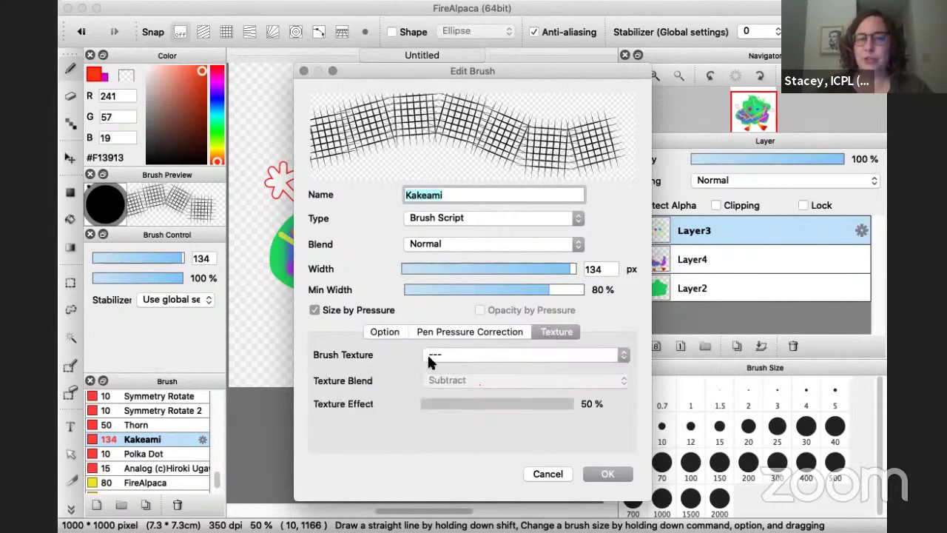
{"action": "left_click", "coordinate": [548, 475]}
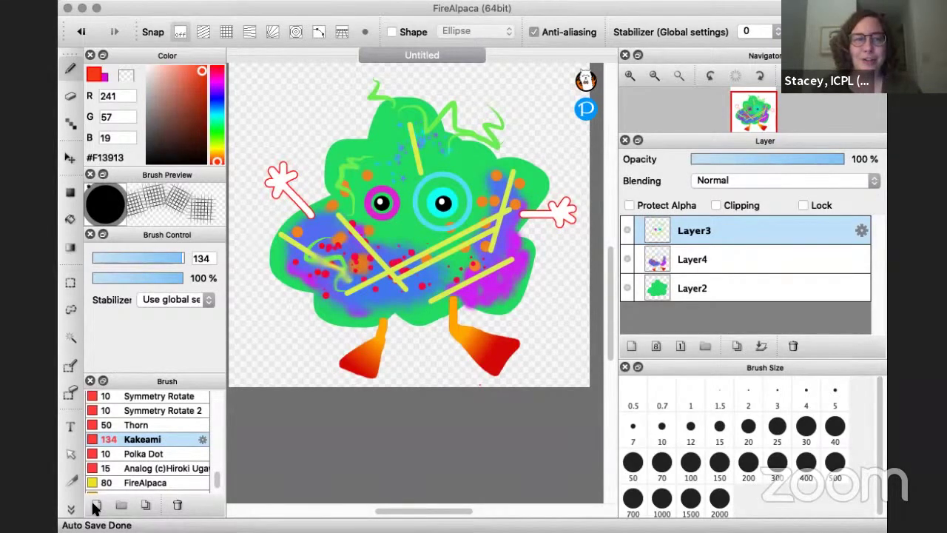
Step: Look through the list of available brushes from the Pen down to the Watercolor brushes
{"action": "scroll", "coordinate": [143, 403], "scroll_direction": "up", "scroll_amount": 10}
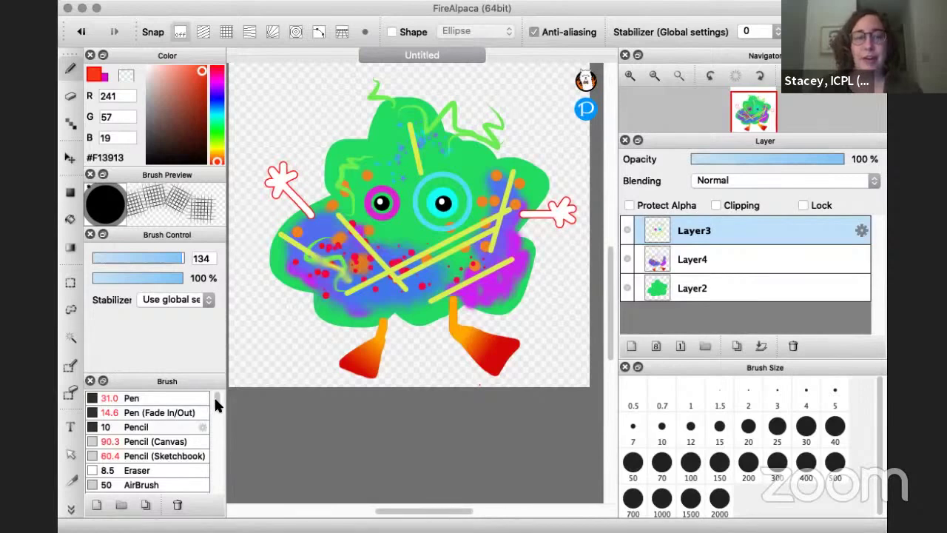
{"action": "scroll", "coordinate": [214, 403], "scroll_direction": "down", "scroll_amount": 3}
{"action": "scroll", "coordinate": [200, 417], "scroll_direction": "down", "scroll_amount": 1}
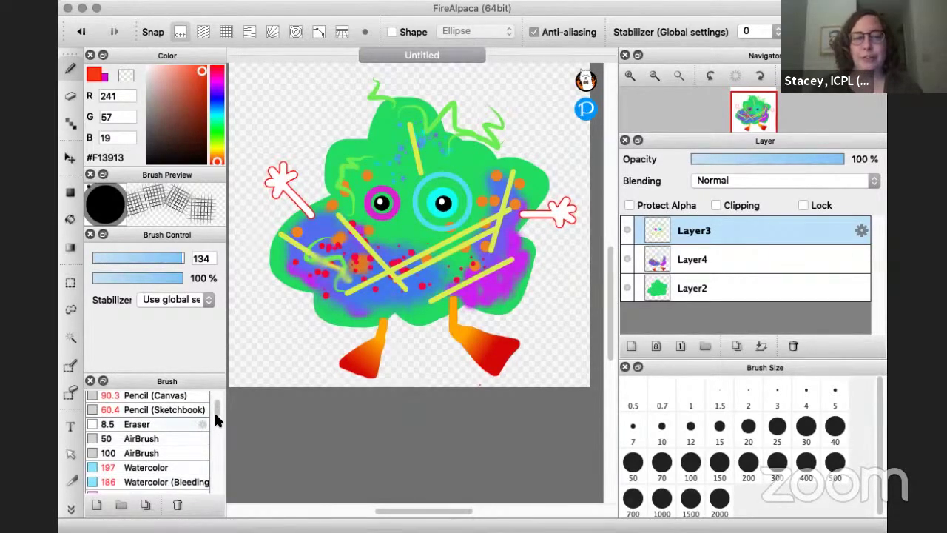
{"action": "scroll", "coordinate": [213, 410], "scroll_direction": "down", "scroll_amount": 2}
{"action": "scroll", "coordinate": [209, 393], "scroll_direction": "up", "scroll_amount": 5}
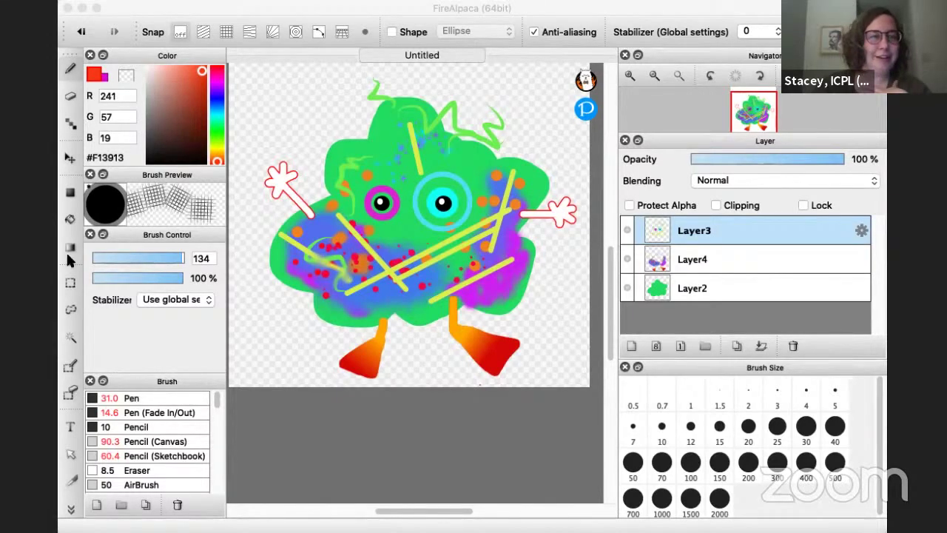
Step: Draw a small 1-pixel squiggle in salmon (#FF856C) on the green area below the eyes with the Dot tool
{"action": "left_click", "coordinate": [169, 92]}
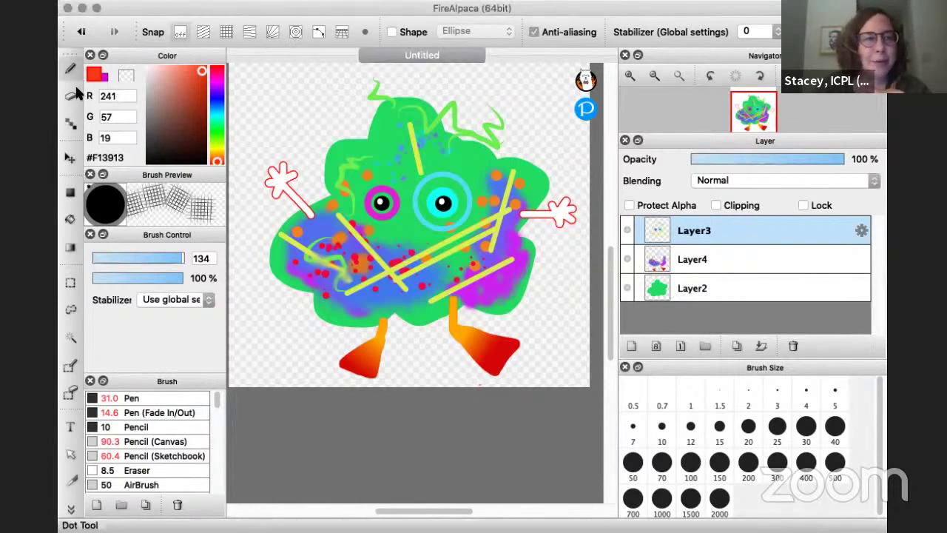
{"action": "left_click", "coordinate": [71, 127]}
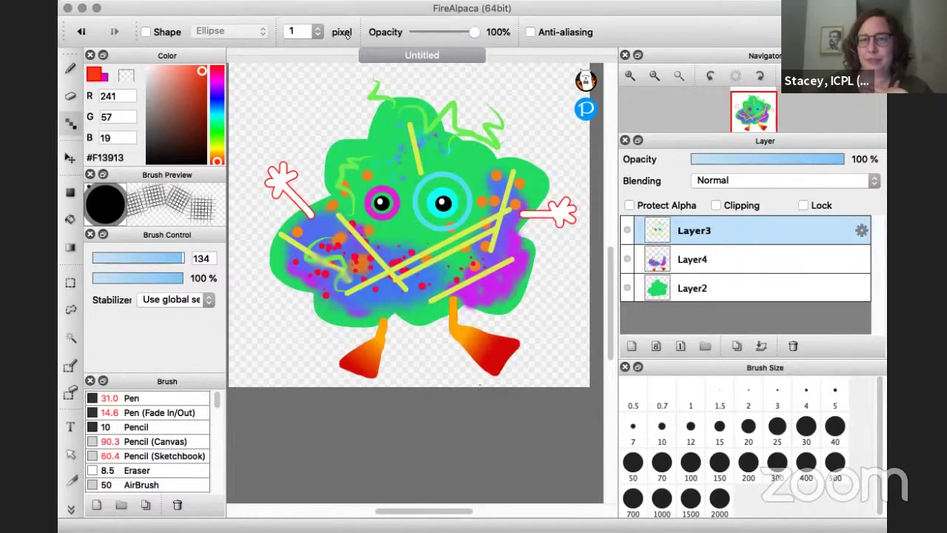
{"action": "left_click", "coordinate": [630, 75]}
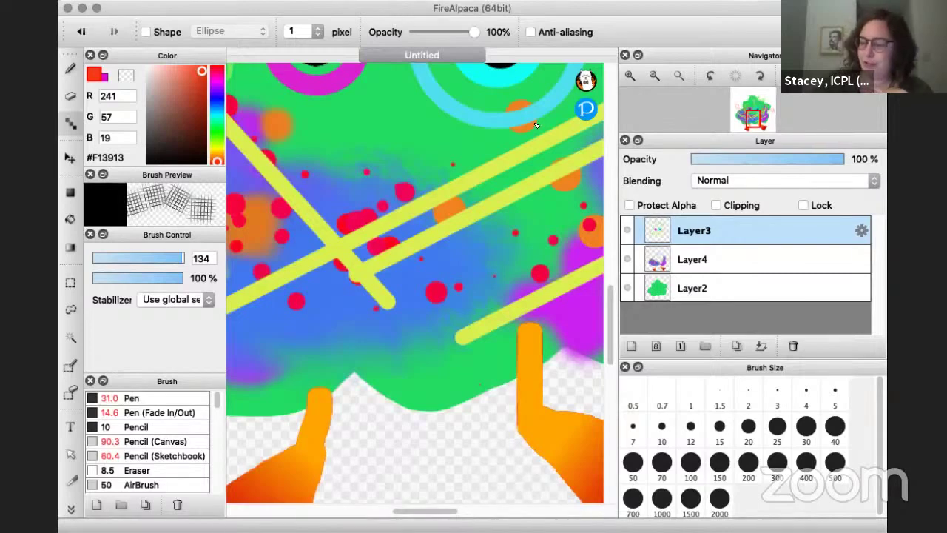
{"action": "left_click", "coordinate": [186, 128]}
{"action": "left_click", "coordinate": [179, 67]}
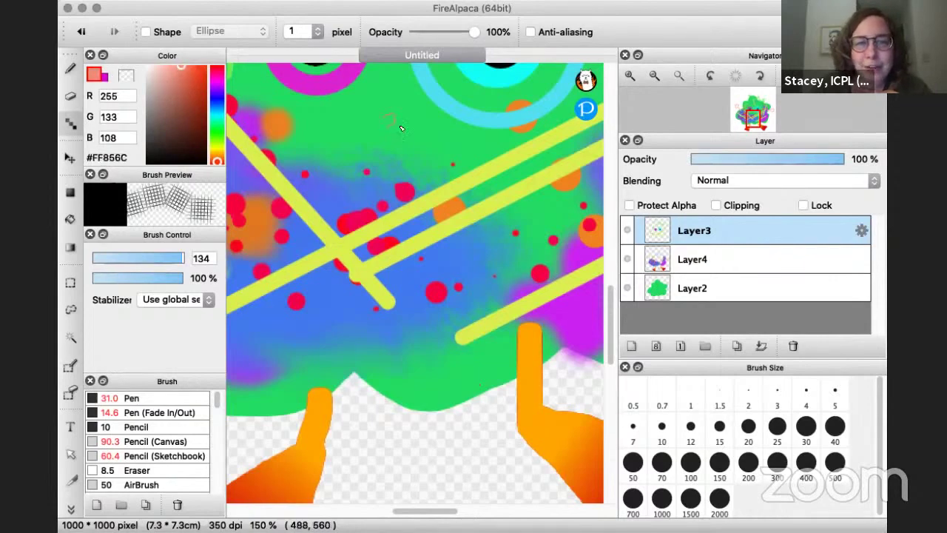
Step: Extend the salmon squiggle below the eyes with more jagged 1-pixel lines around it using the Dot tool
{"action": "left_click", "coordinate": [629, 75]}
{"action": "left_click", "coordinate": [629, 75]}
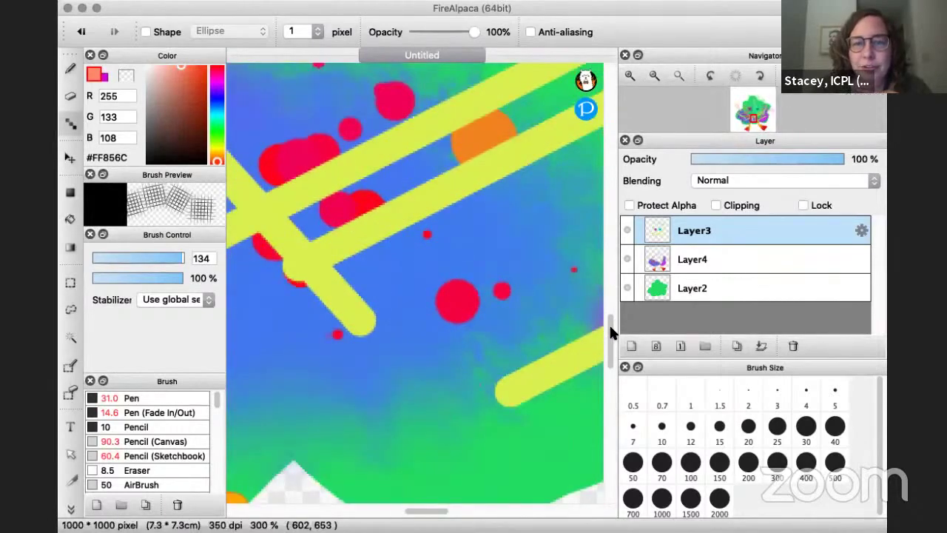
{"action": "scroll", "coordinate": [609, 296], "scroll_direction": "up", "scroll_amount": 8}
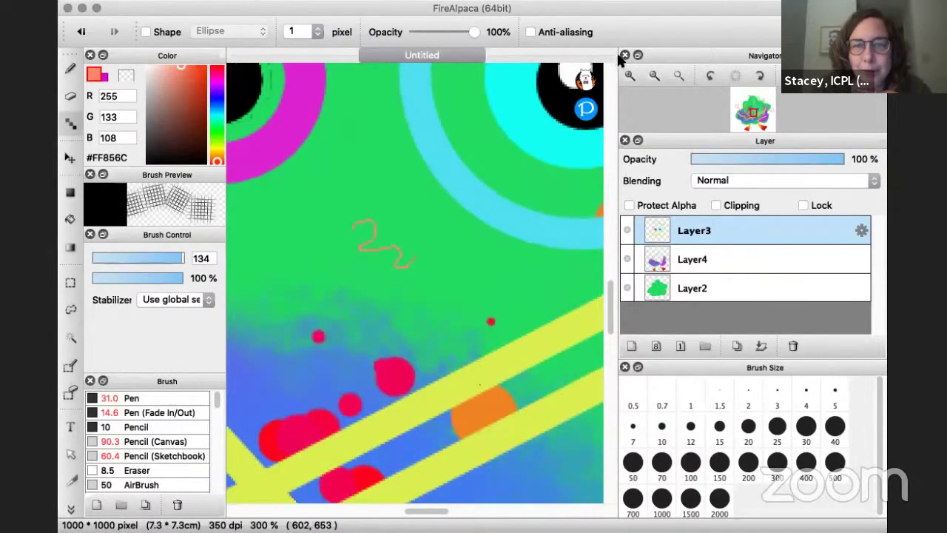
{"action": "left_click", "coordinate": [628, 74]}
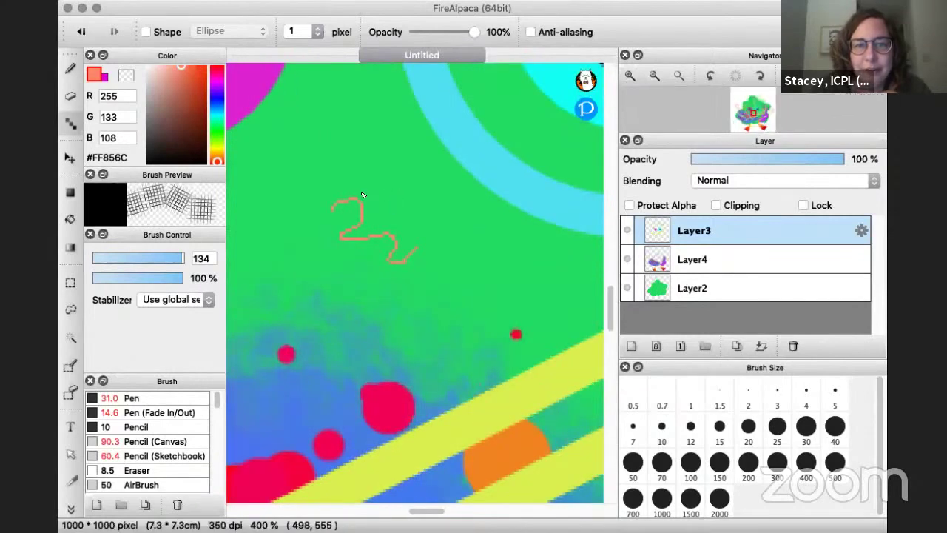
{"action": "left_click_drag", "start_coordinate": [374, 192], "coordinate": [378, 218]}
{"action": "mouse_move", "coordinate": [441, 245]}
{"action": "left_mouse_down"}
{"action": "mouse_move", "coordinate": [435, 299]}
{"action": "mouse_move", "coordinate": [340, 283]}
{"action": "mouse_move", "coordinate": [319, 242]}
{"action": "mouse_move", "coordinate": [347, 212]}
{"action": "left_mouse_up"}
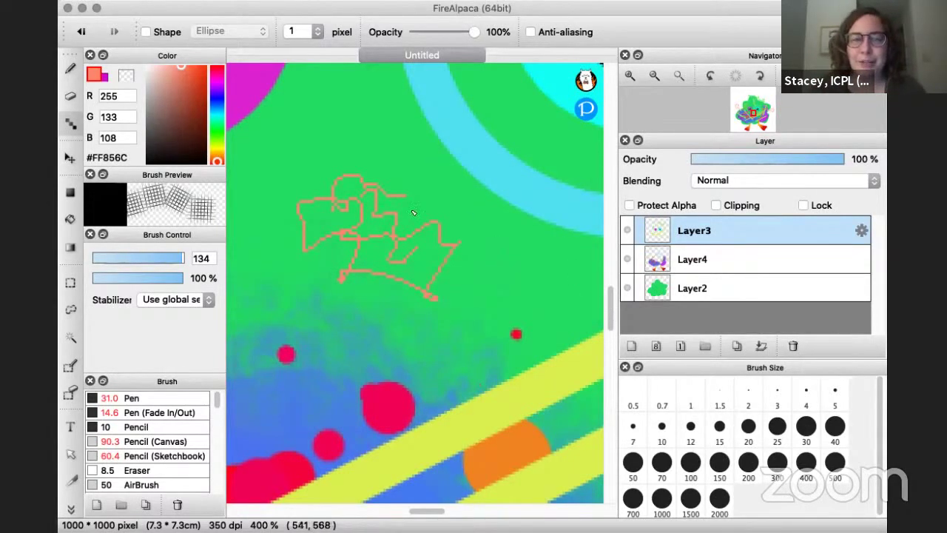
{"action": "left_click", "coordinate": [654, 76]}
{"action": "left_click", "coordinate": [654, 75]}
{"action": "left_click", "coordinate": [654, 76]}
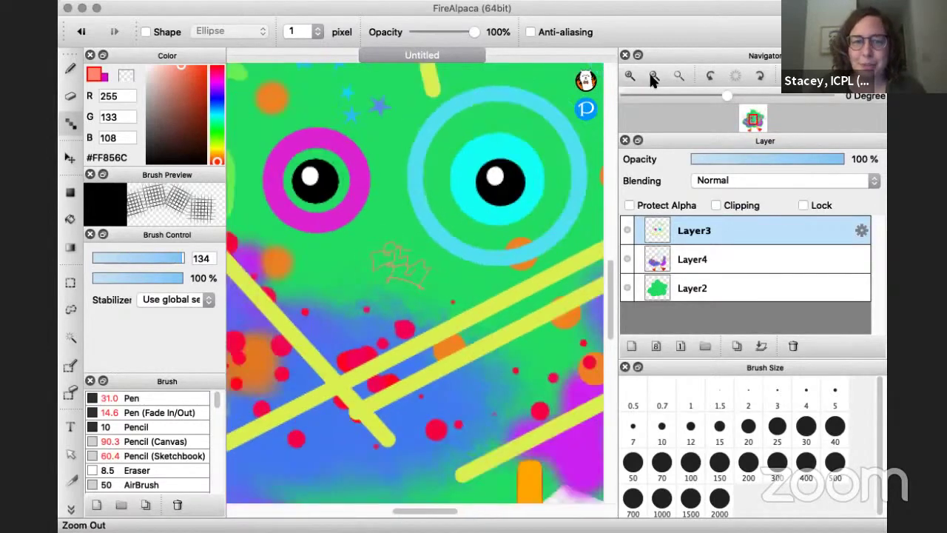
{"action": "left_click", "coordinate": [654, 75]}
{"action": "left_click", "coordinate": [654, 77]}
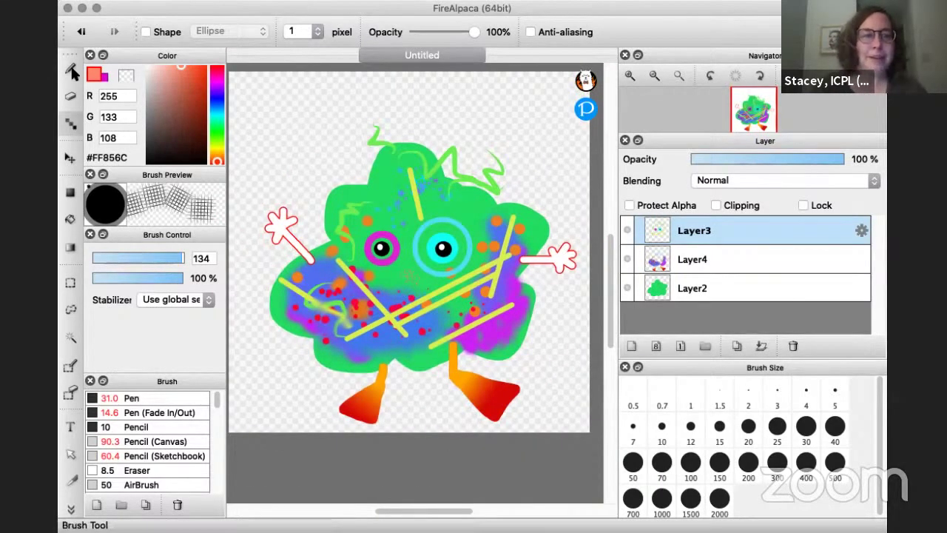
Step: Shift the Layer3 artwork, including the eyes and yellow stripes, slightly downward with the Move tool
{"action": "left_click", "coordinate": [69, 160]}
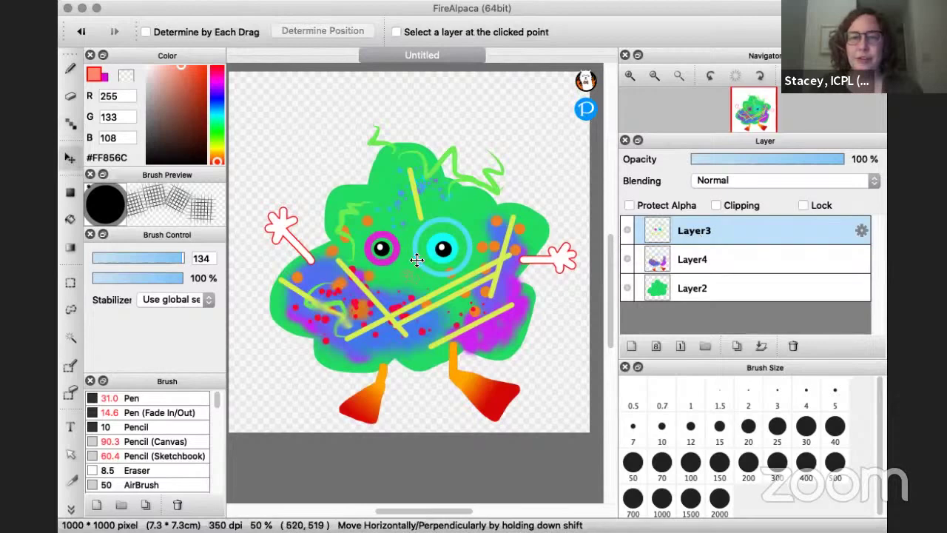
{"action": "mouse_move", "coordinate": [395, 246]}
{"action": "left_mouse_down"}
{"action": "mouse_move", "coordinate": [378, 257]}
{"action": "mouse_move", "coordinate": [391, 257]}
{"action": "left_mouse_up"}
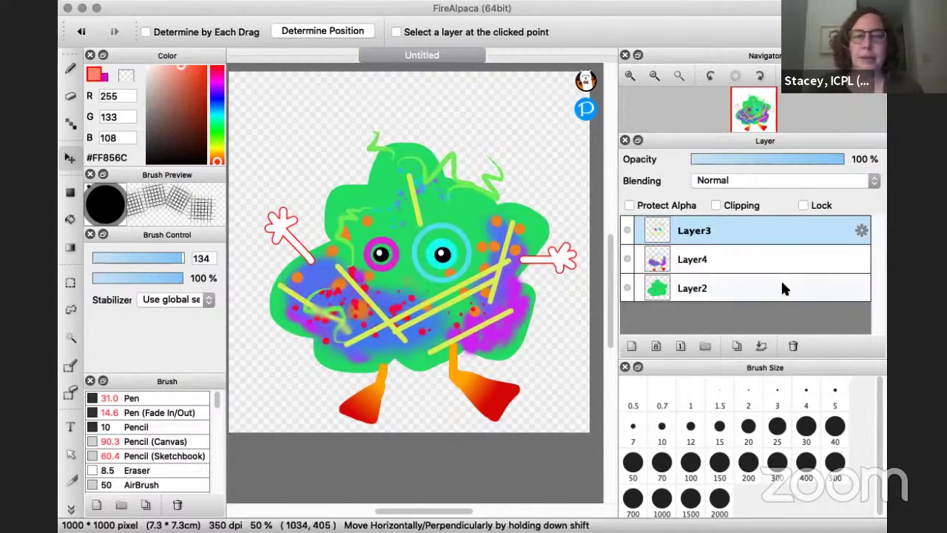
{"action": "left_click", "coordinate": [70, 286]}
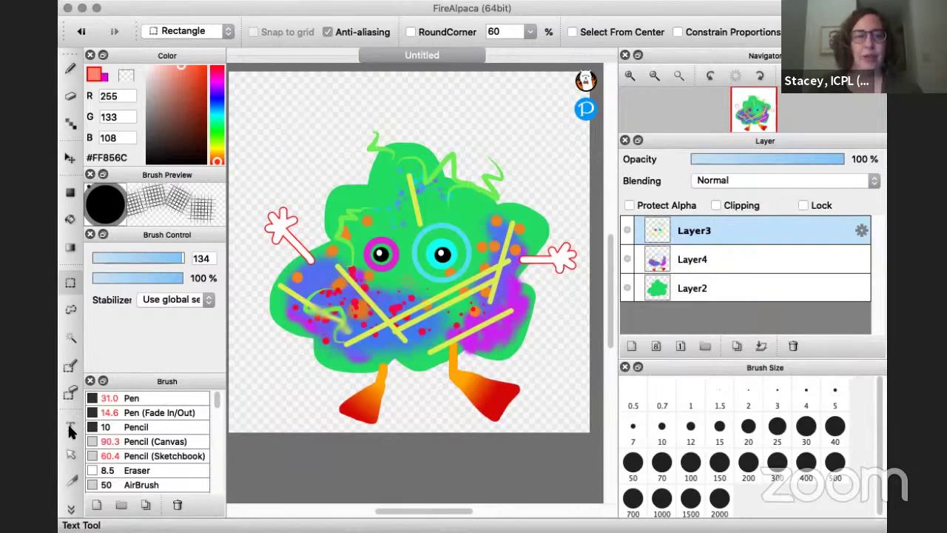
{"action": "left_click", "coordinate": [73, 508]}
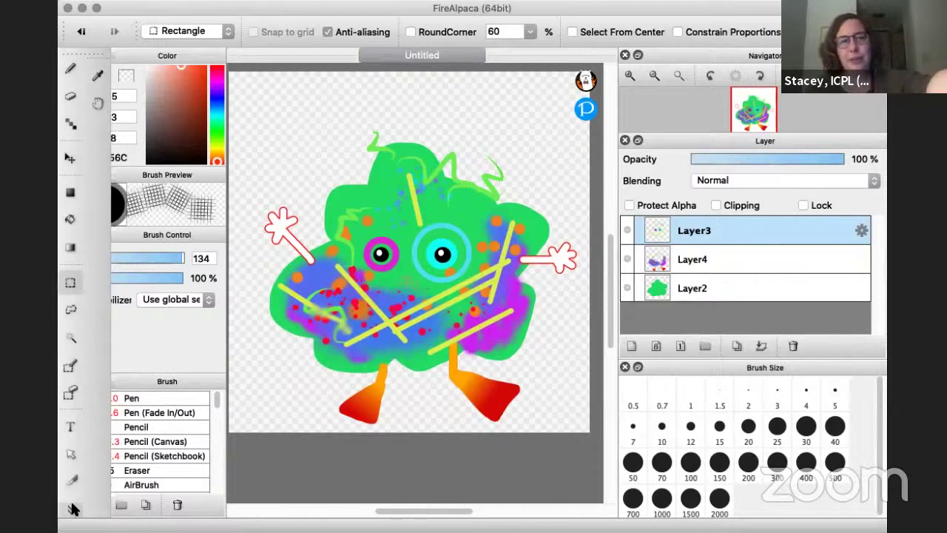
{"action": "left_click", "coordinate": [72, 508]}
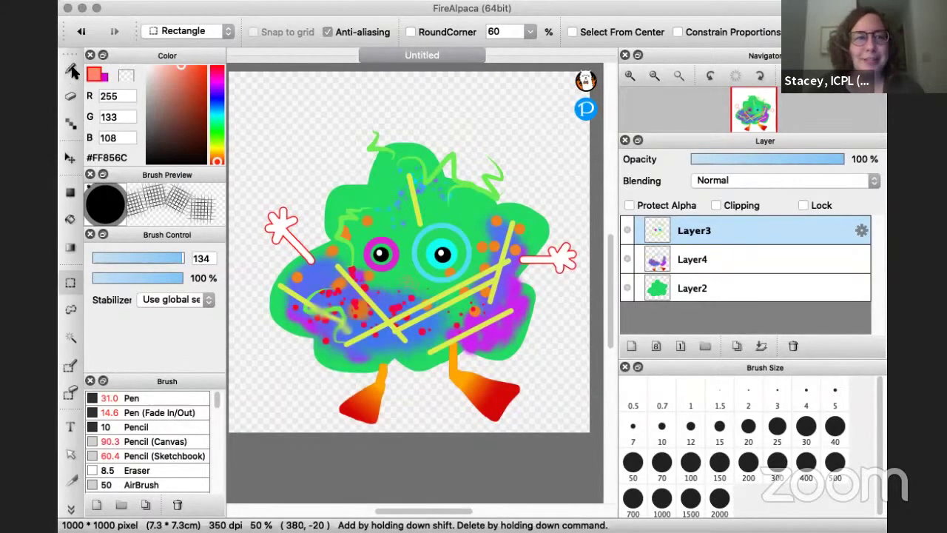
{"action": "left_click", "coordinate": [71, 71]}
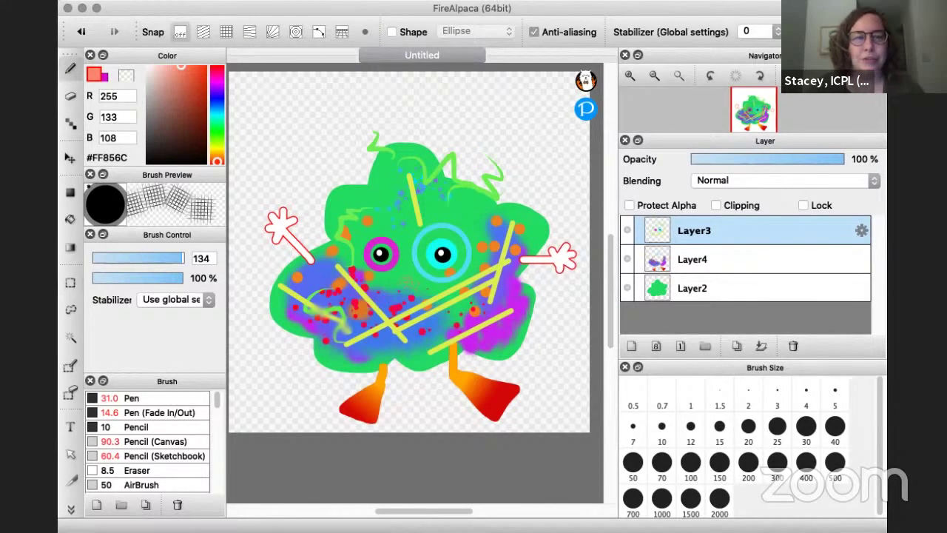
Step: Sample colours from the monster with the Eyedropper: green (#22DC61), blue (#4F72EF), violet (#7459EE), eye cyan, red (#F80133) and finally blue (#526DED)
{"action": "left_click", "coordinate": [415, 1]}
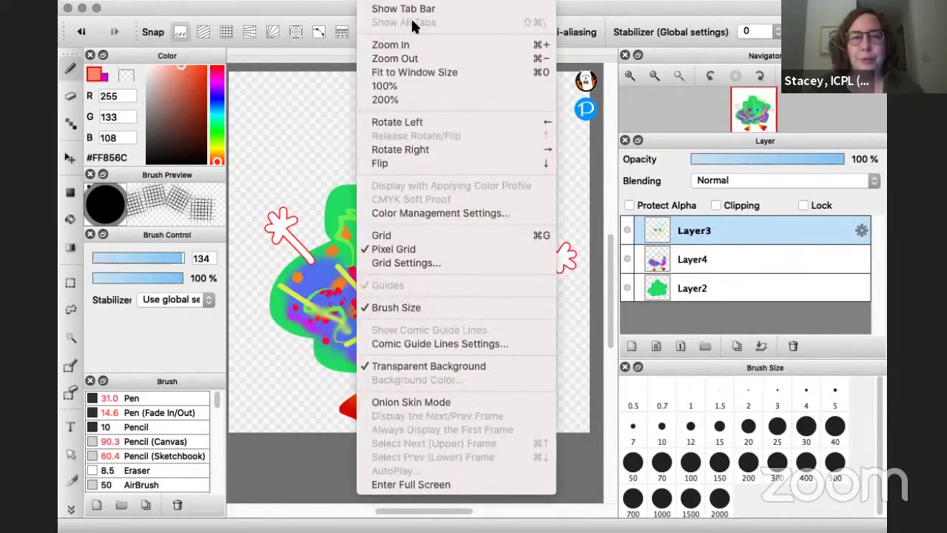
{"action": "mouse_move", "coordinate": [425, 1]}
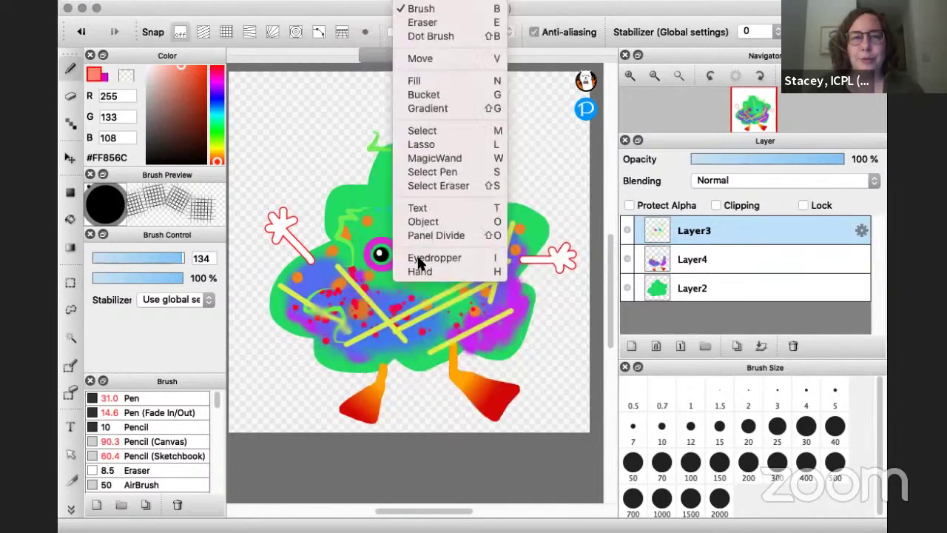
{"action": "left_click", "coordinate": [487, 262]}
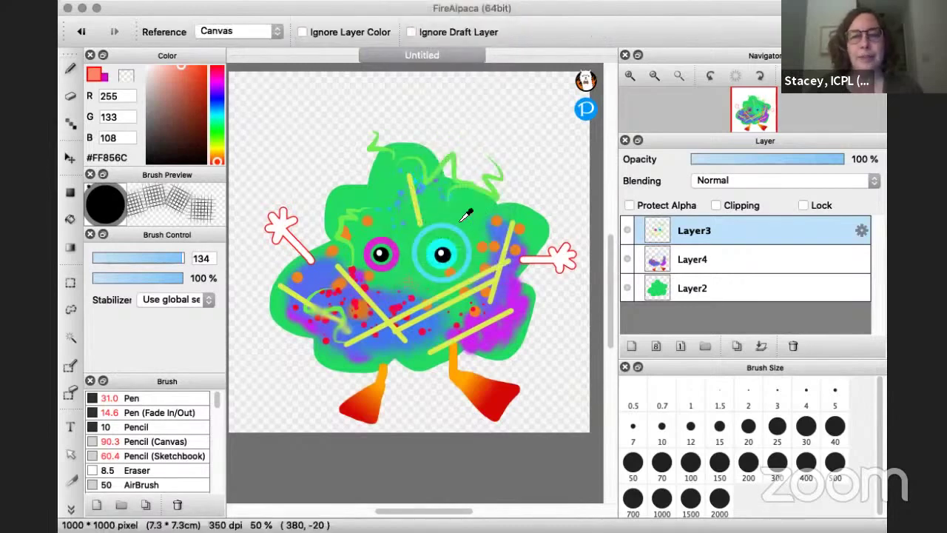
{"action": "left_click", "coordinate": [466, 214]}
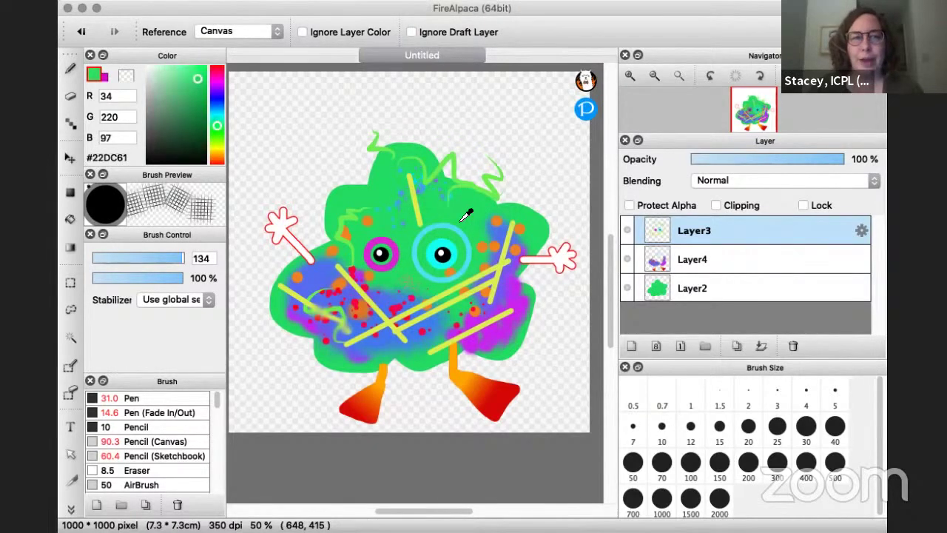
{"action": "left_click", "coordinate": [510, 231]}
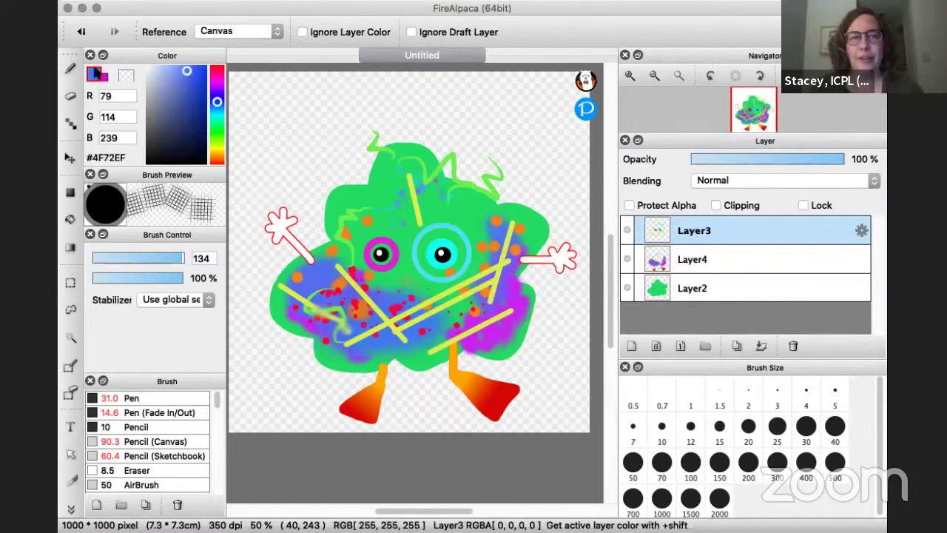
{"action": "left_click", "coordinate": [514, 295]}
{"action": "left_click", "coordinate": [503, 279]}
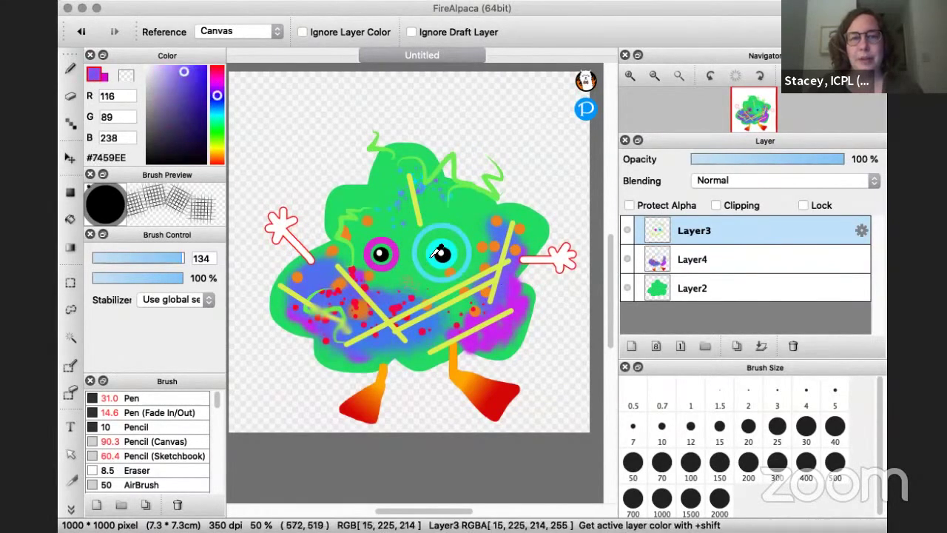
{"action": "left_click", "coordinate": [434, 252]}
{"action": "left_click", "coordinate": [329, 288]}
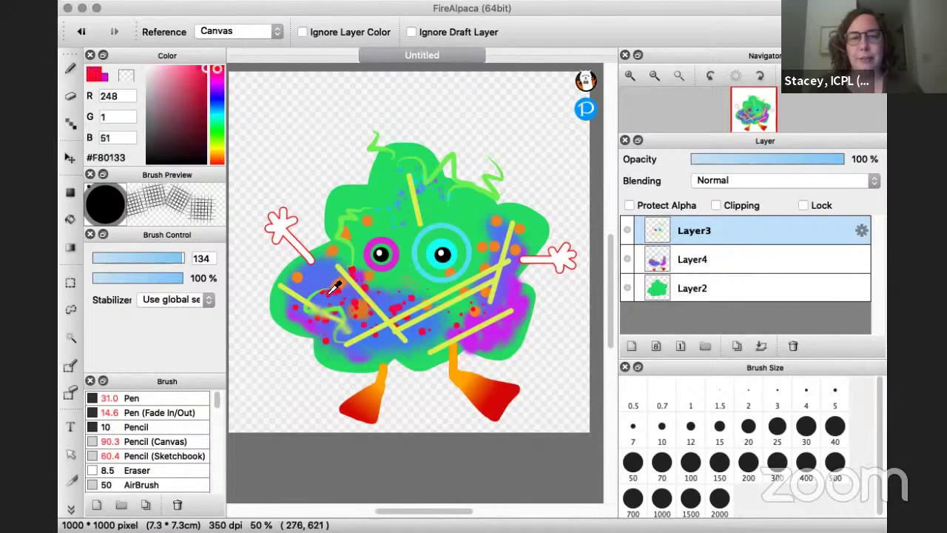
{"action": "left_click", "coordinate": [316, 273]}
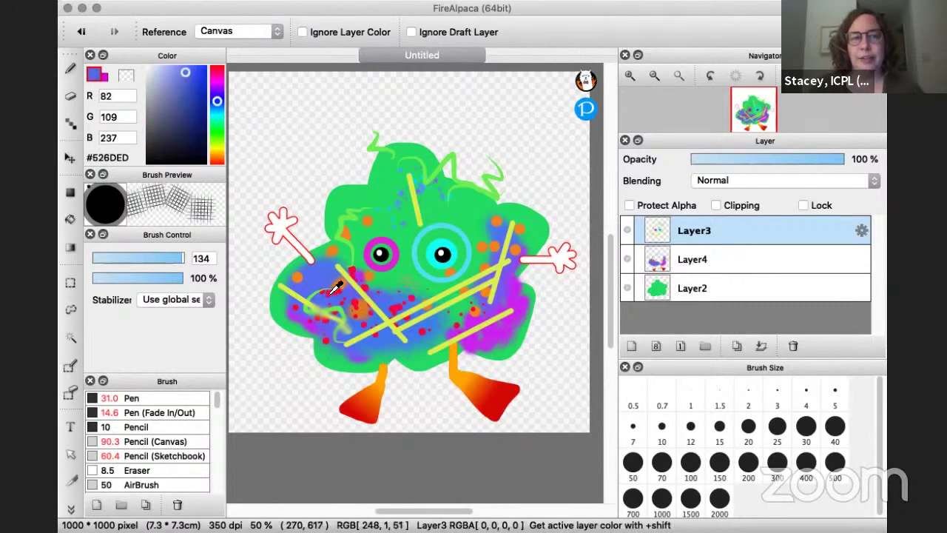
Step: Sample blue (#546BEE) from the monster and place three dots above its upper-right side with the Pen brush at size 30
{"action": "left_click", "coordinate": [330, 279]}
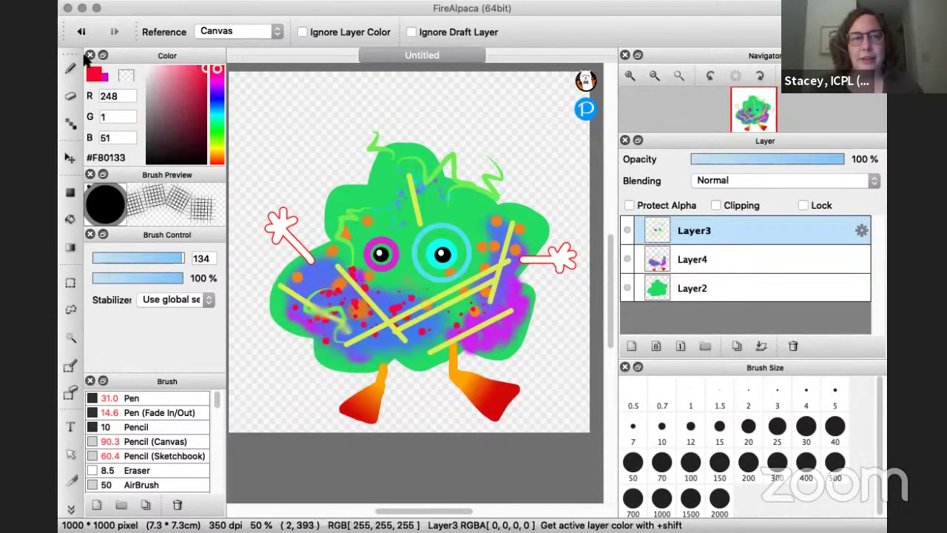
{"action": "left_click", "coordinate": [179, 396]}
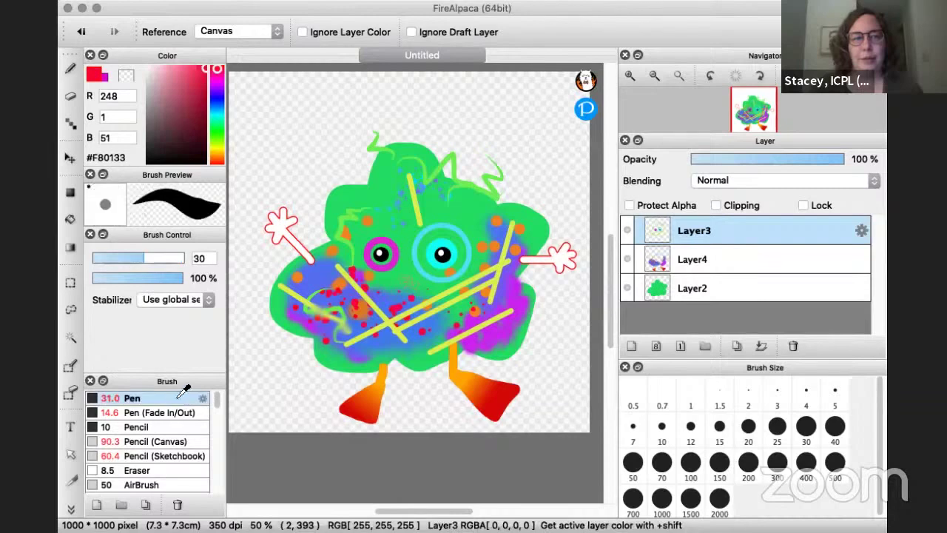
{"action": "left_click", "coordinate": [328, 271]}
{"action": "left_click", "coordinate": [69, 66]}
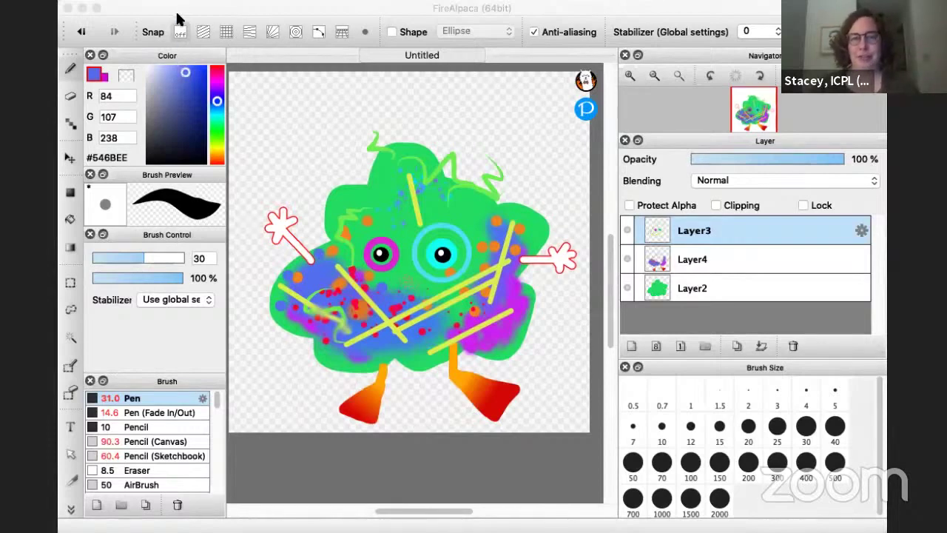
{"action": "left_click", "coordinate": [560, 20]}
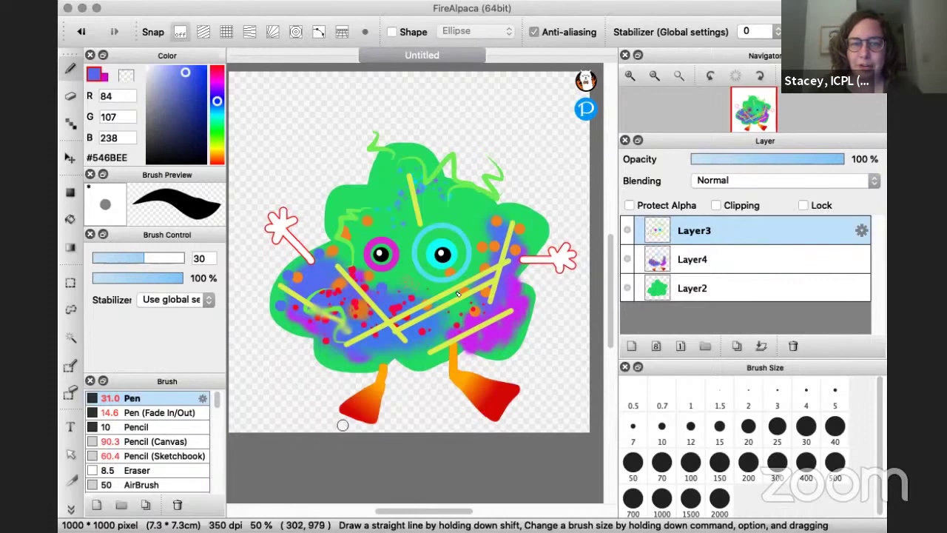
{"action": "left_click", "coordinate": [506, 140]}
{"action": "left_click", "coordinate": [523, 157]}
{"action": "left_click", "coordinate": [532, 148]}
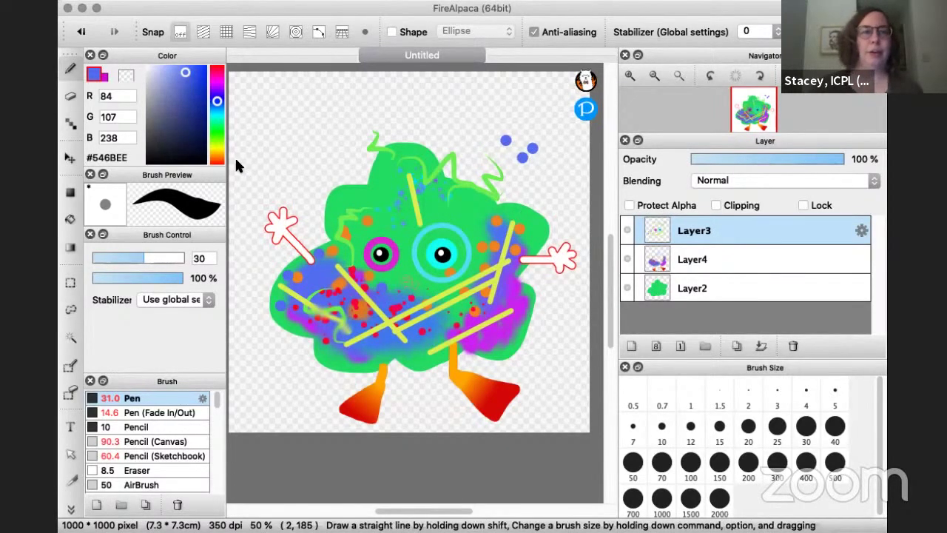
Step: Export the drawing to the Desktop as a transparent PNG named 1111monster
{"action": "left_click", "coordinate": [78, 0]}
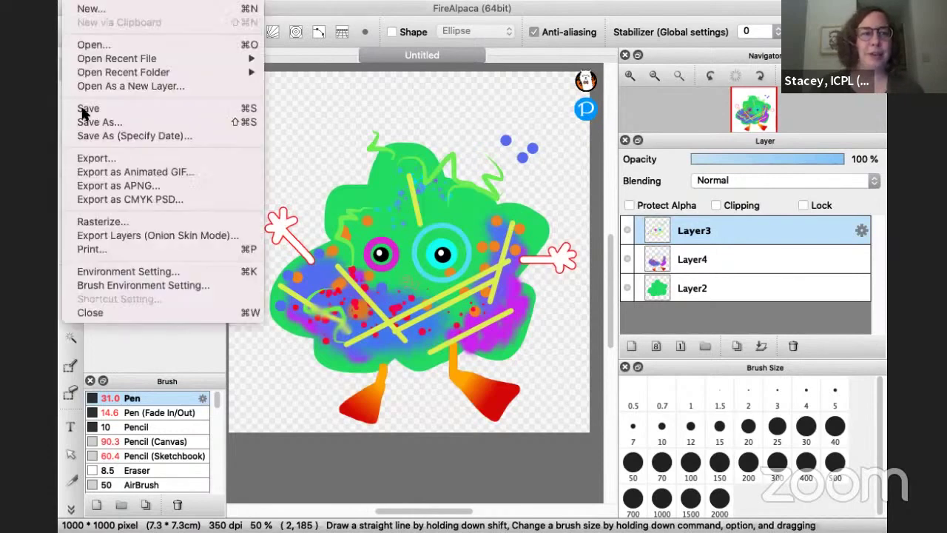
{"action": "left_click", "coordinate": [86, 160]}
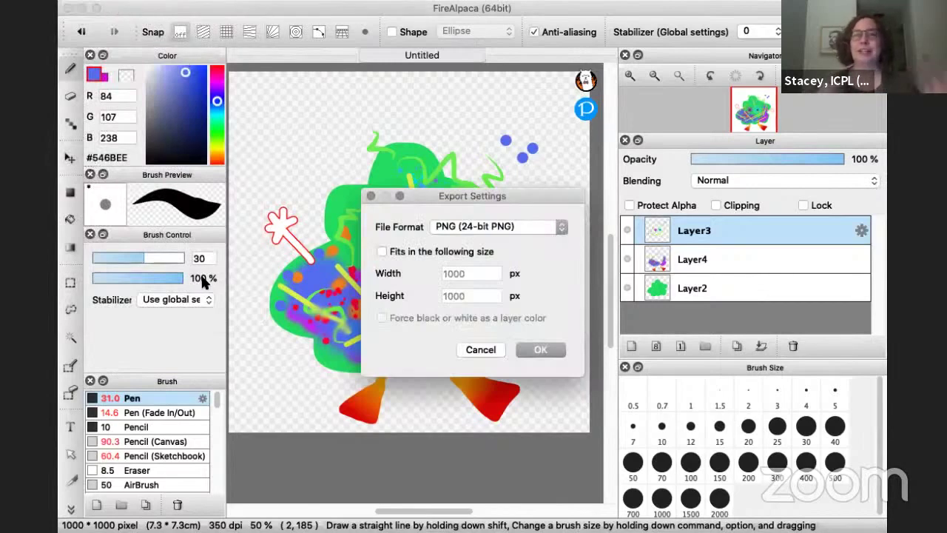
{"action": "left_click", "coordinate": [488, 231]}
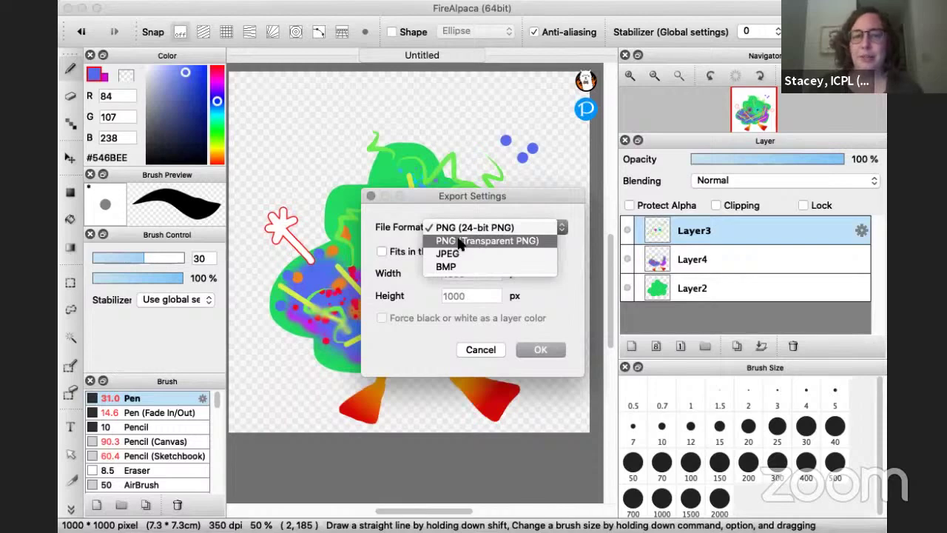
{"action": "left_click", "coordinate": [475, 245]}
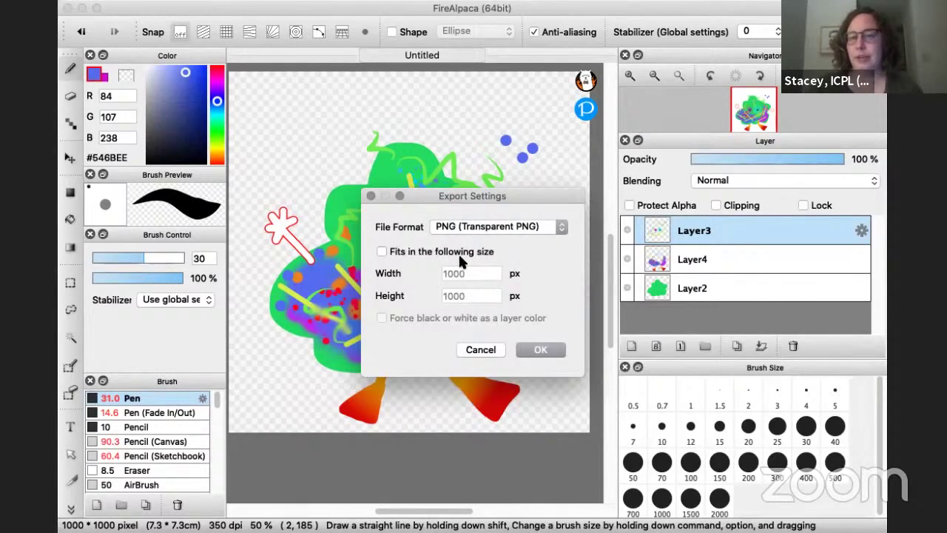
{"action": "left_click", "coordinate": [541, 351]}
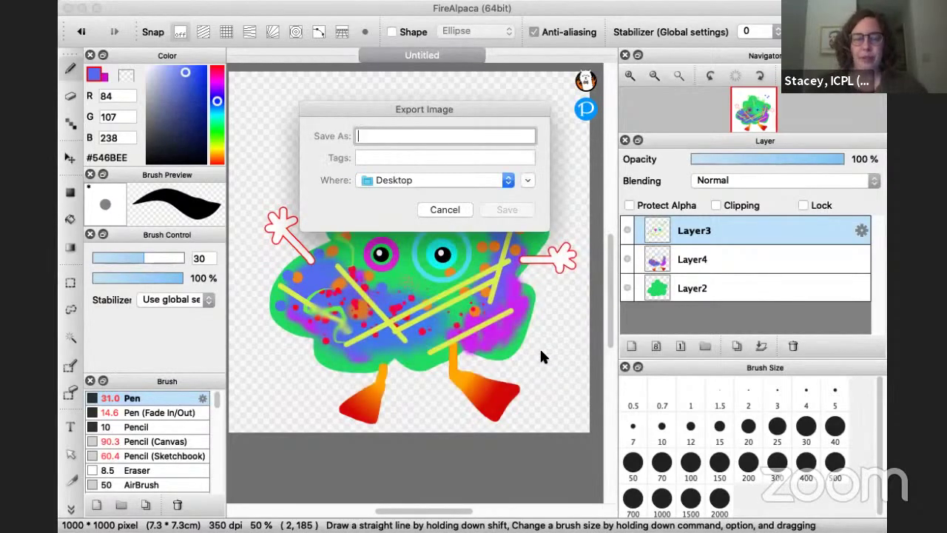
{"action": "type", "text": "1111monster"}
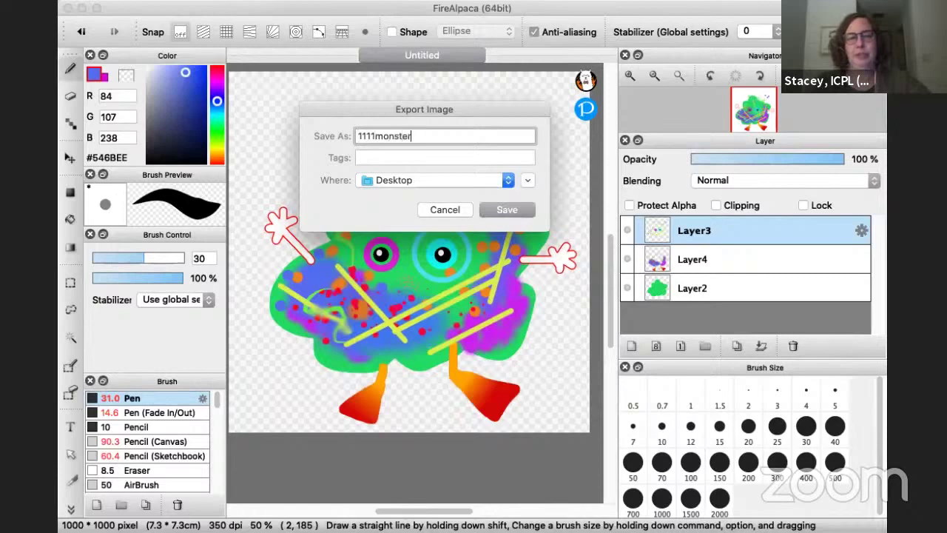
{"action": "left_click", "coordinate": [511, 210]}
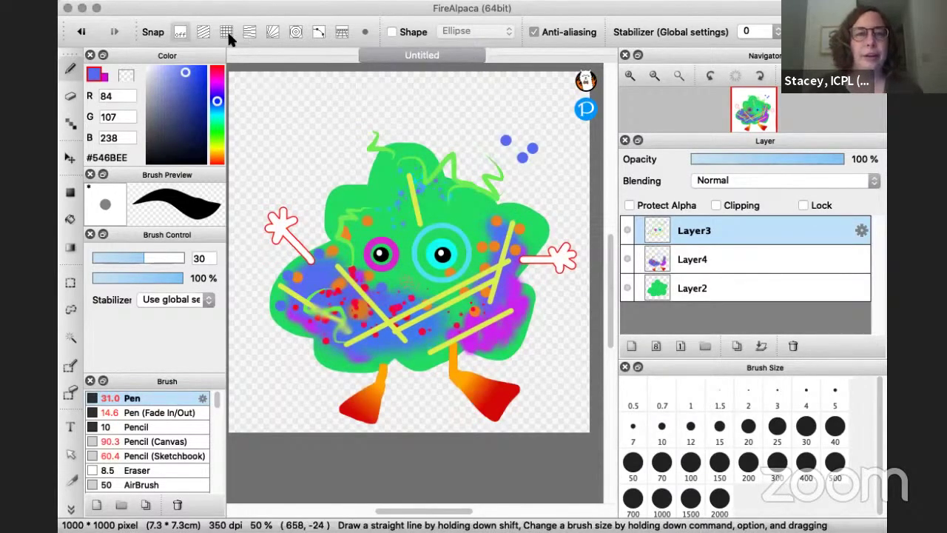
Step: Close the drawing, saving it to the Desktop in FireAlpaca (*.mdp) format as "1111monster document"
{"action": "key", "text": "super+w"}
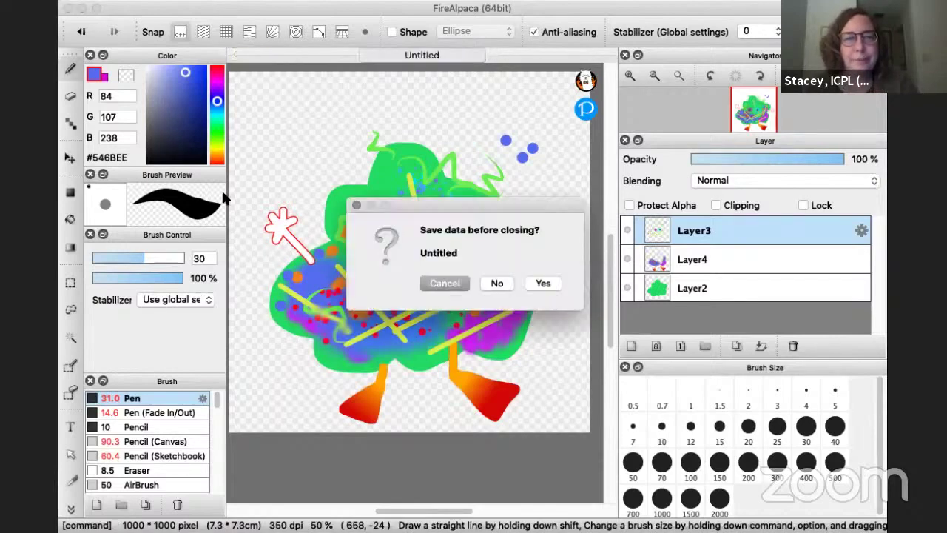
{"action": "left_click", "coordinate": [543, 285]}
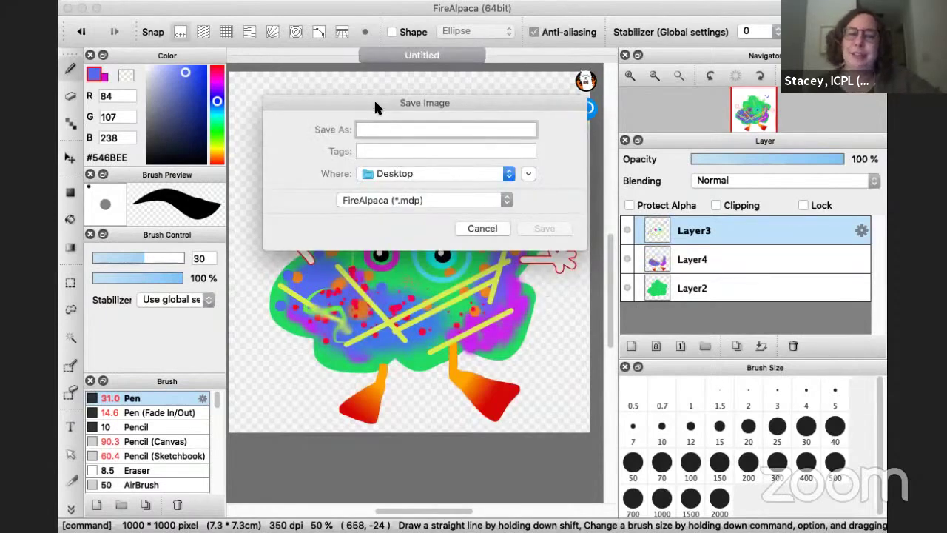
{"action": "type", "text": "1"}
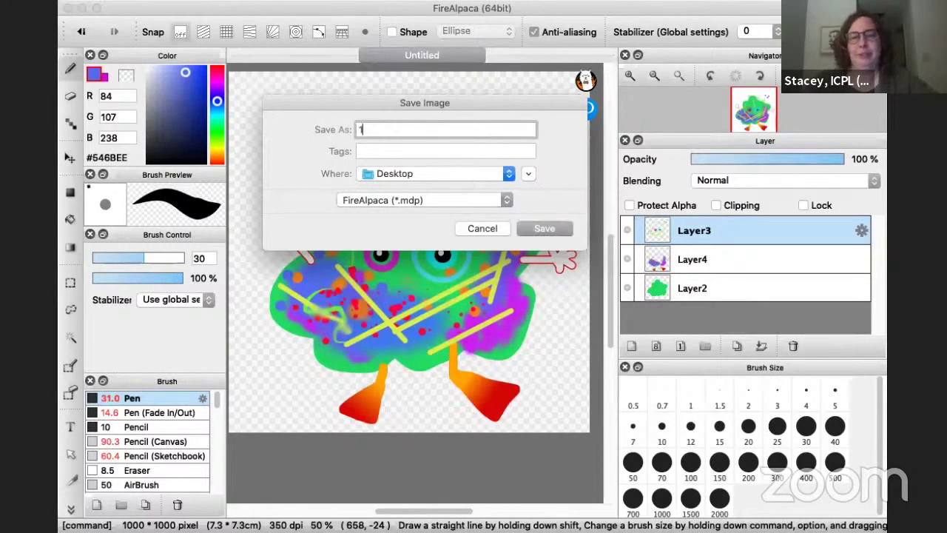
{"action": "type", "text": "111monster docum"}
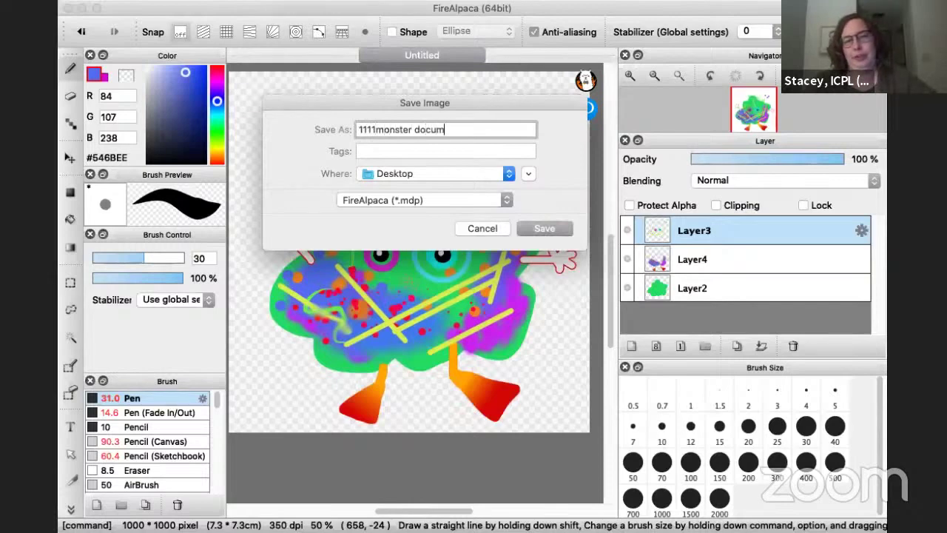
{"action": "type", "text": "ent"}
{"action": "left_click", "coordinate": [382, 200]}
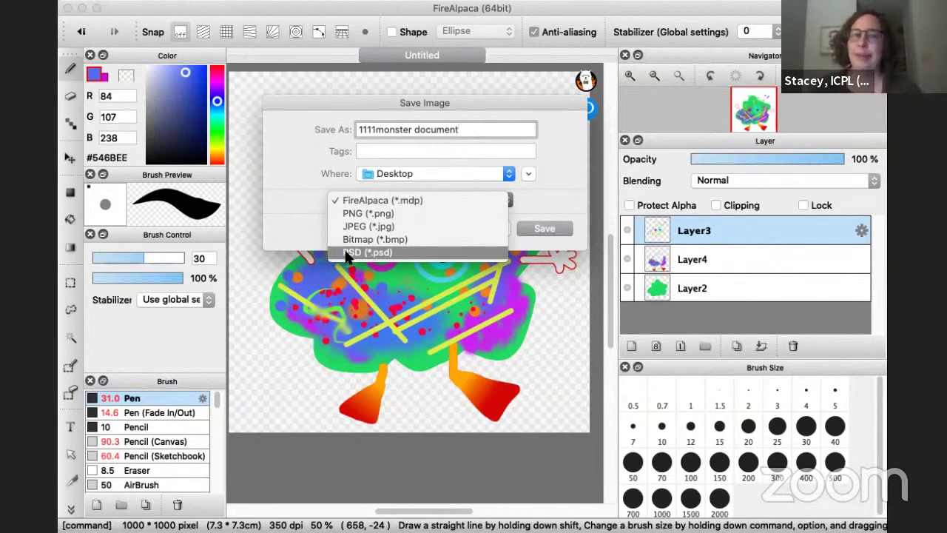
{"action": "left_click", "coordinate": [550, 193]}
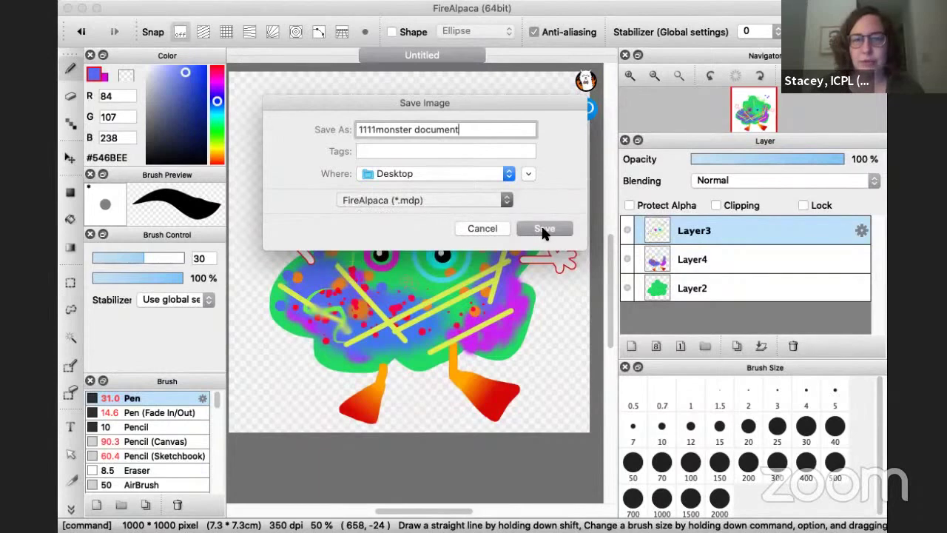
{"action": "left_click", "coordinate": [541, 226]}
{"action": "key", "text": "super+w"}
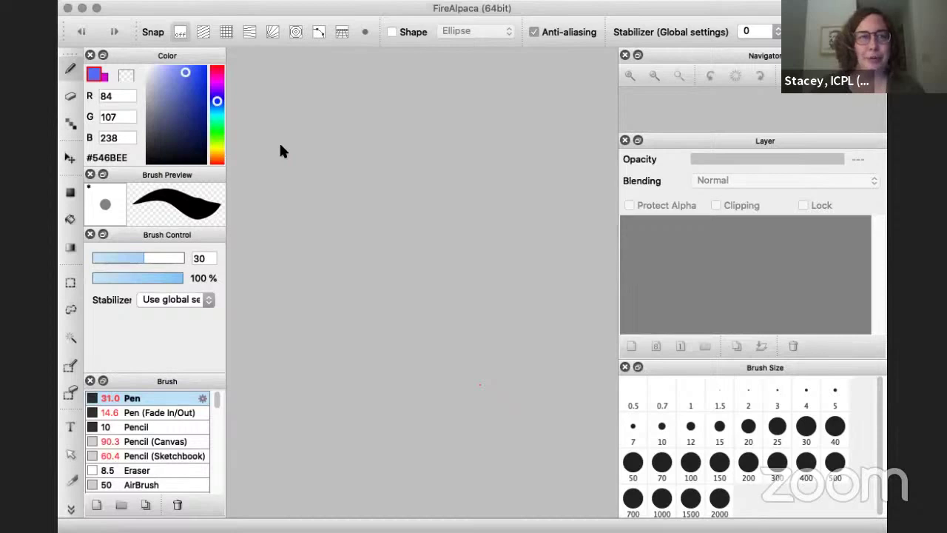
Step: Open the photo 11111 library.jpeg from the Desktop
{"action": "left_click", "coordinate": [89, 2]}
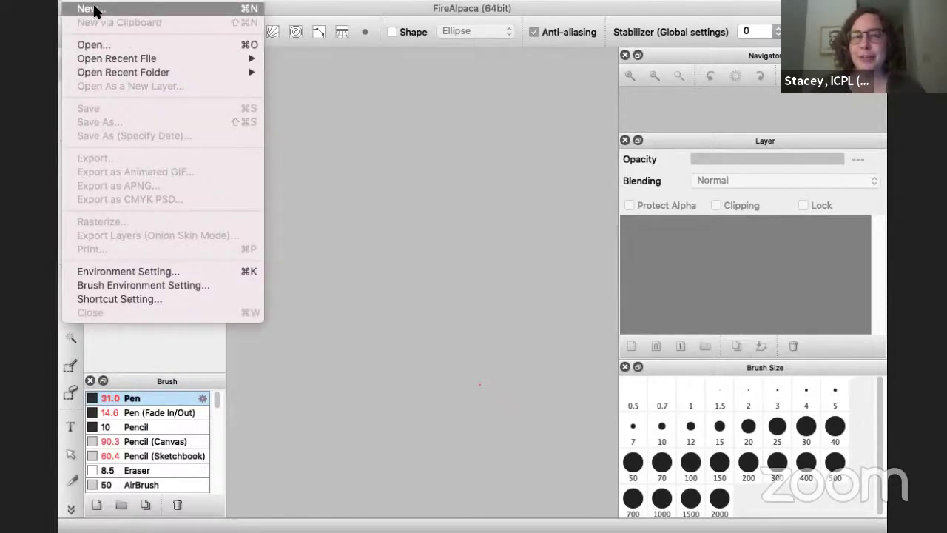
{"action": "left_click", "coordinate": [88, 46]}
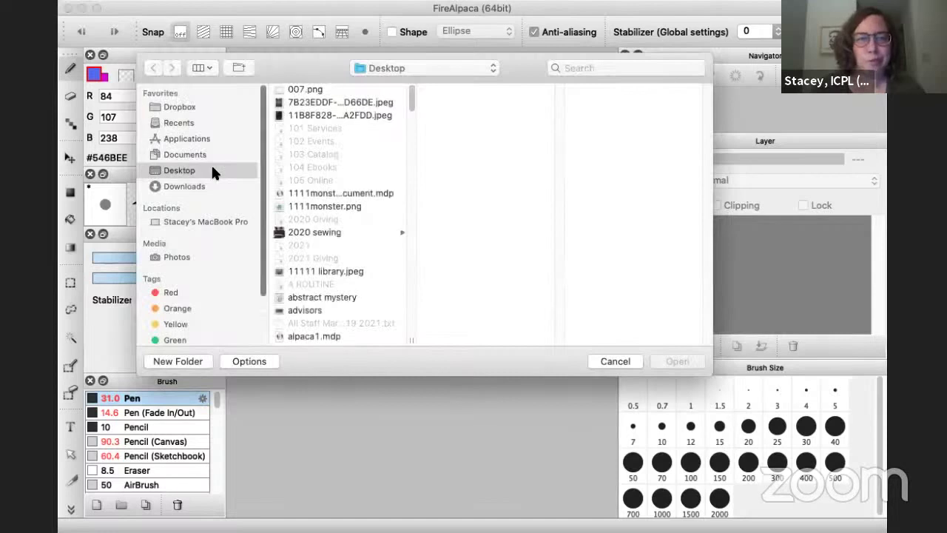
{"action": "left_click", "coordinate": [301, 271]}
{"action": "left_click", "coordinate": [677, 362]}
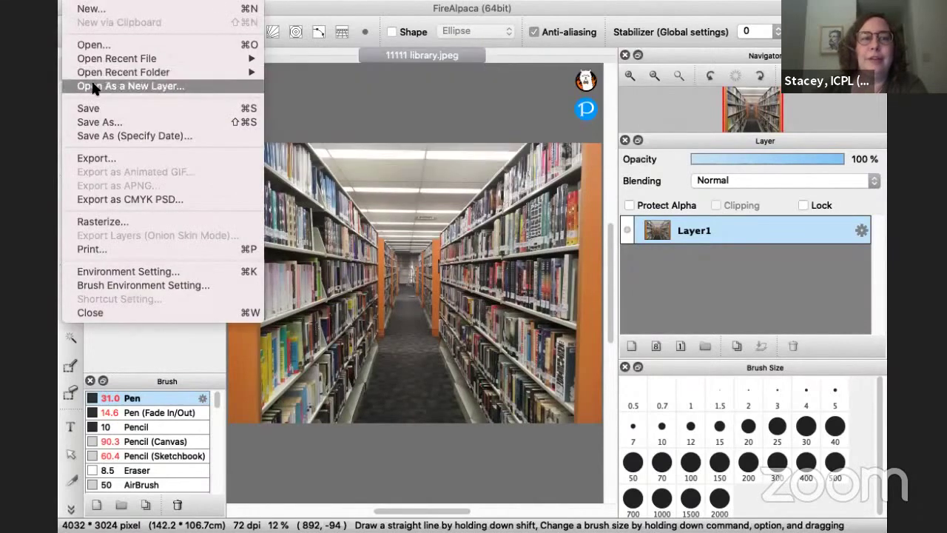
Step: Open 1111monster.png as a new layer over the library photo and move the monster onto the central aisle between the shelves
{"action": "left_click", "coordinate": [135, 86]}
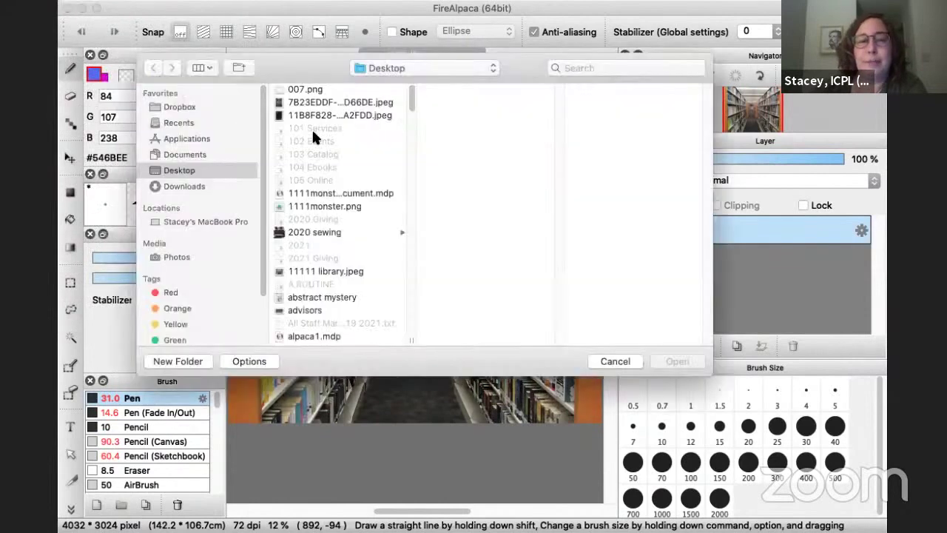
{"action": "left_click", "coordinate": [305, 203]}
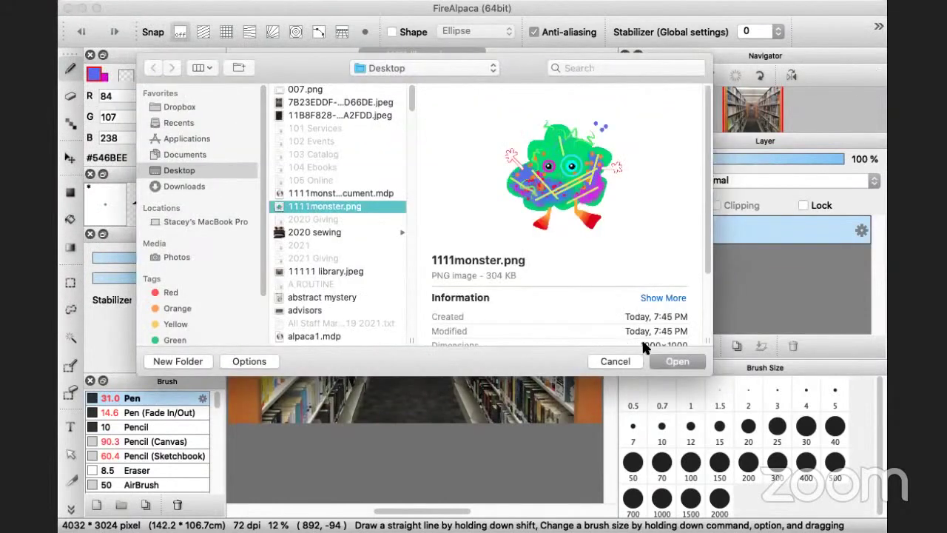
{"action": "left_click", "coordinate": [674, 361]}
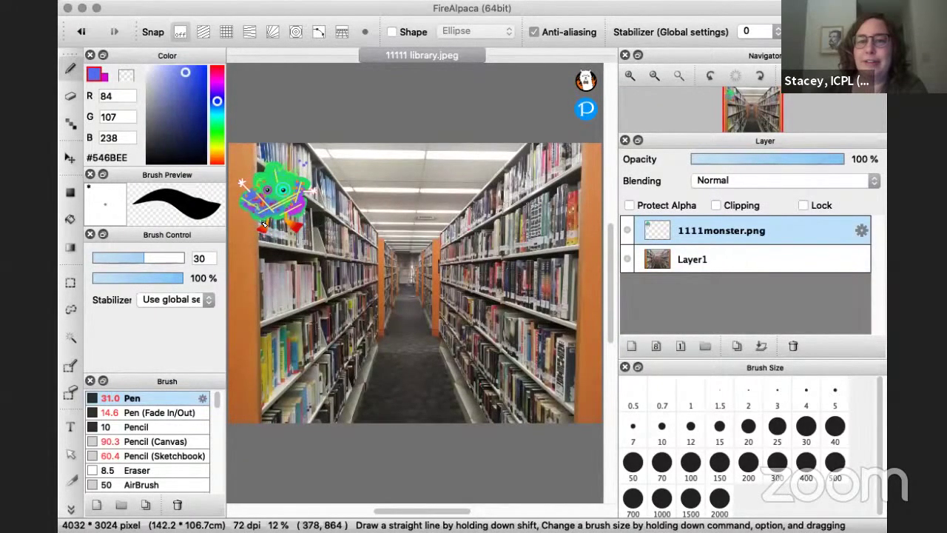
{"action": "left_click", "coordinate": [68, 160]}
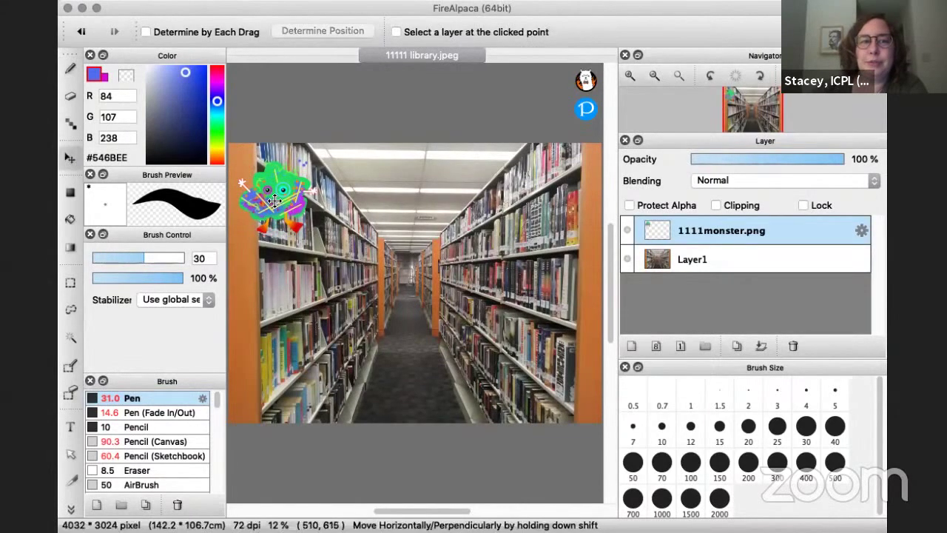
{"action": "left_click_drag", "start_coordinate": [297, 222], "coordinate": [410, 340]}
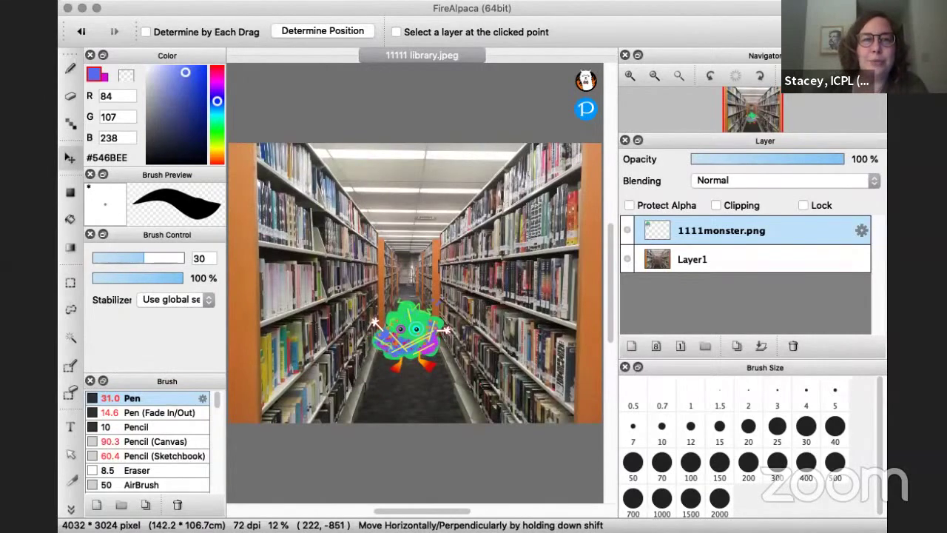
Step: Try enlarging the monster layer about its fixed centre and flipping it with Transform, and discard the transformation
{"action": "left_click", "coordinate": [411, 0]}
{"action": "mouse_move", "coordinate": [216, 0]}
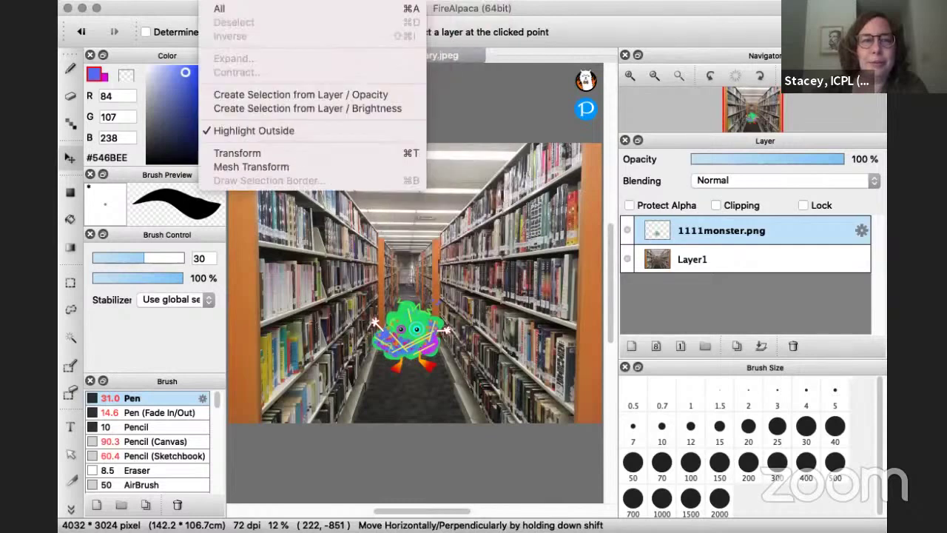
{"action": "left_click", "coordinate": [222, 154]}
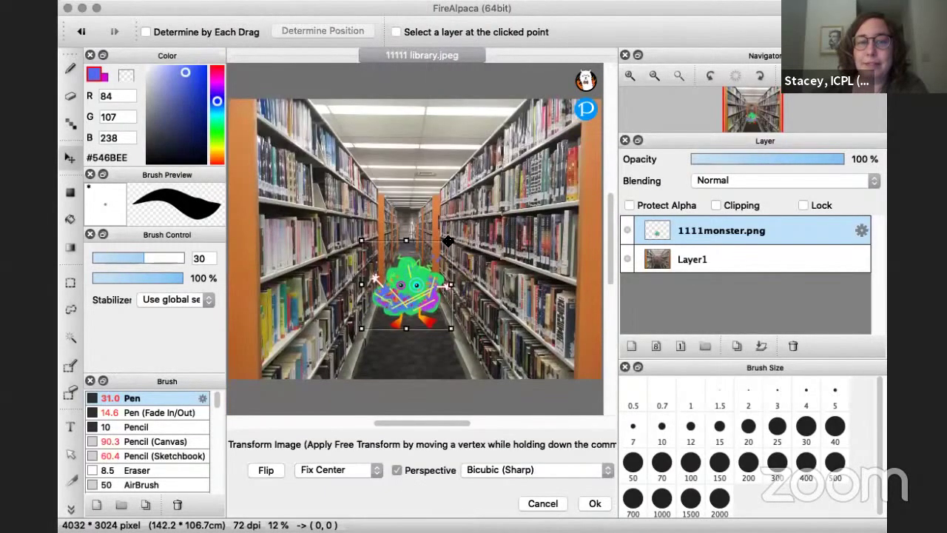
{"action": "left_click_drag", "start_coordinate": [450, 240], "coordinate": [476, 244]}
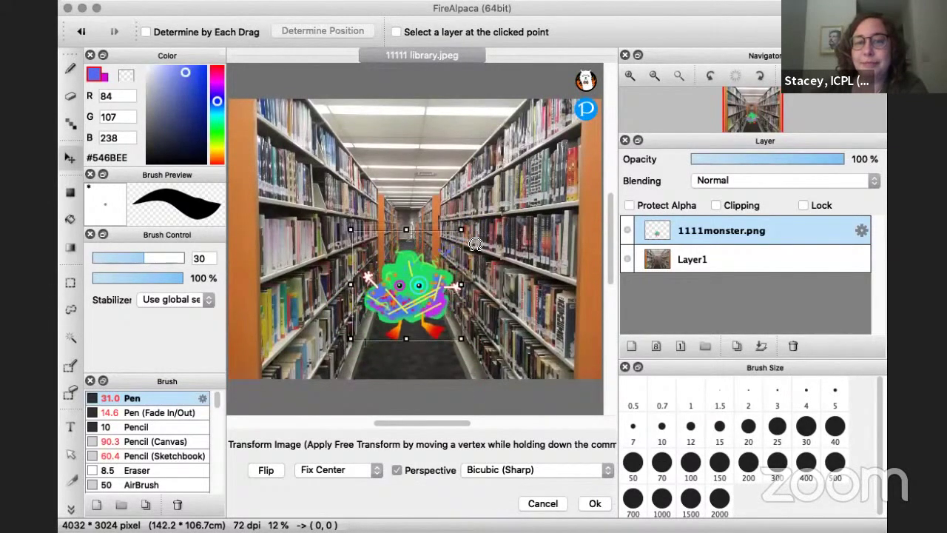
{"action": "left_click", "coordinate": [268, 472]}
{"action": "left_click", "coordinate": [268, 472]}
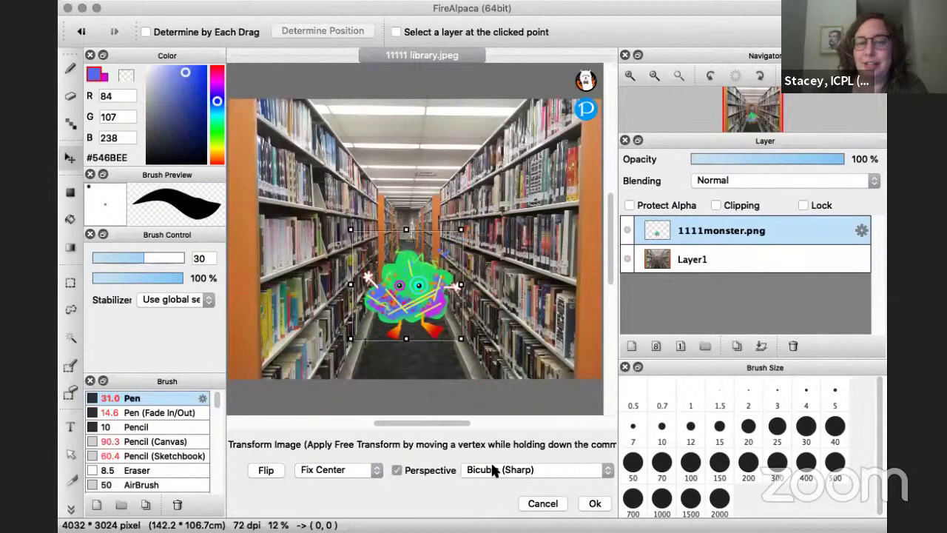
{"action": "left_click", "coordinate": [542, 503]}
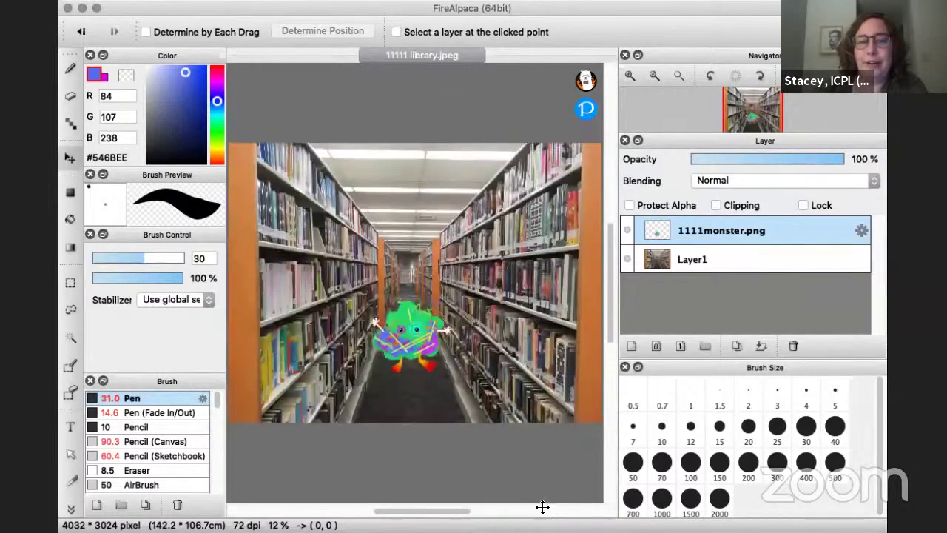
Step: Try warping the 1111monster.png layer with a 4 by 4 Mesh Transform, pulling grid points inward around the monster's body and feet
{"action": "left_click", "coordinate": [216, 0]}
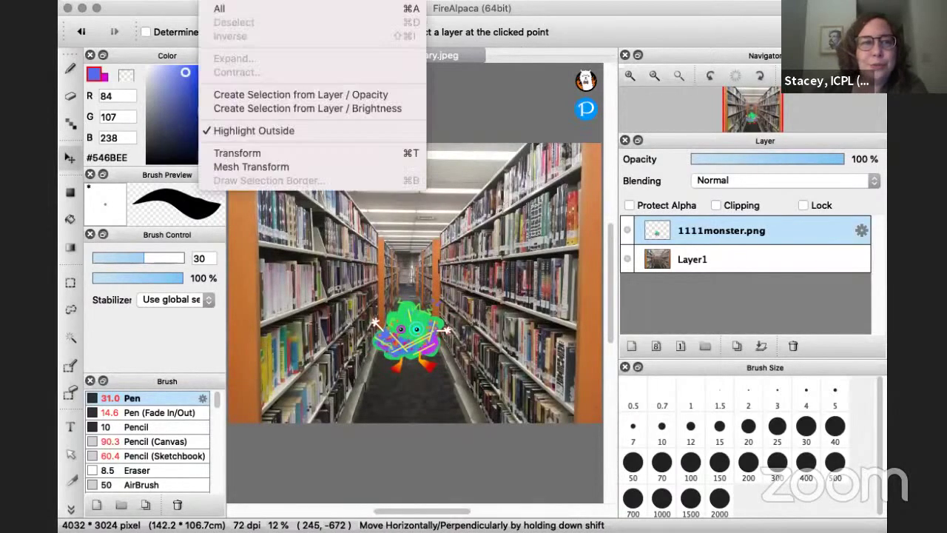
{"action": "left_click", "coordinate": [250, 166]}
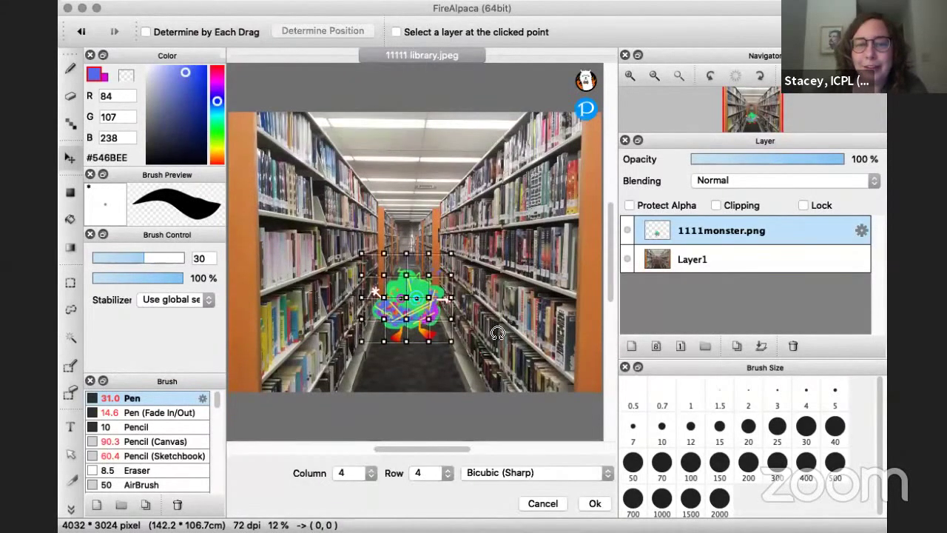
{"action": "left_click", "coordinate": [630, 76]}
{"action": "left_click", "coordinate": [630, 76]}
{"action": "left_click", "coordinate": [630, 76]}
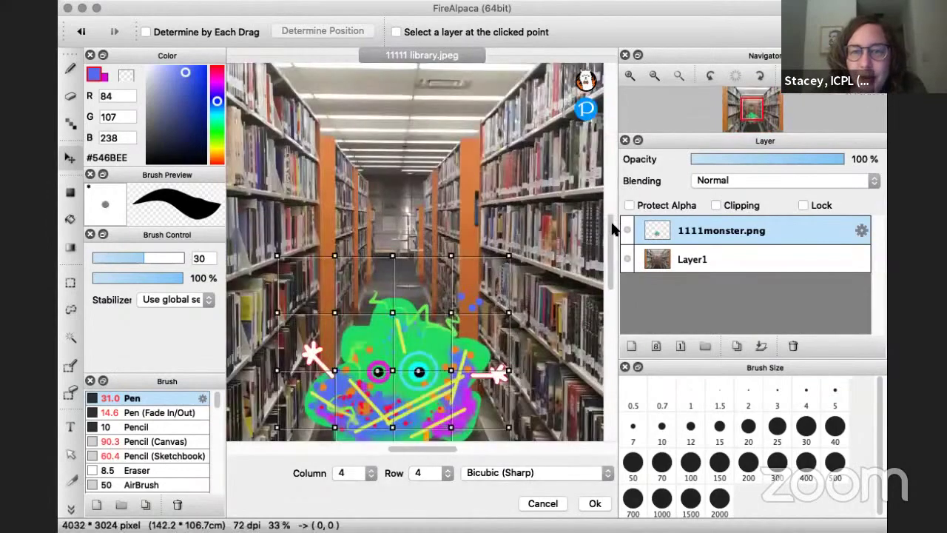
{"action": "scroll", "coordinate": [608, 260], "scroll_direction": "down", "scroll_amount": 5}
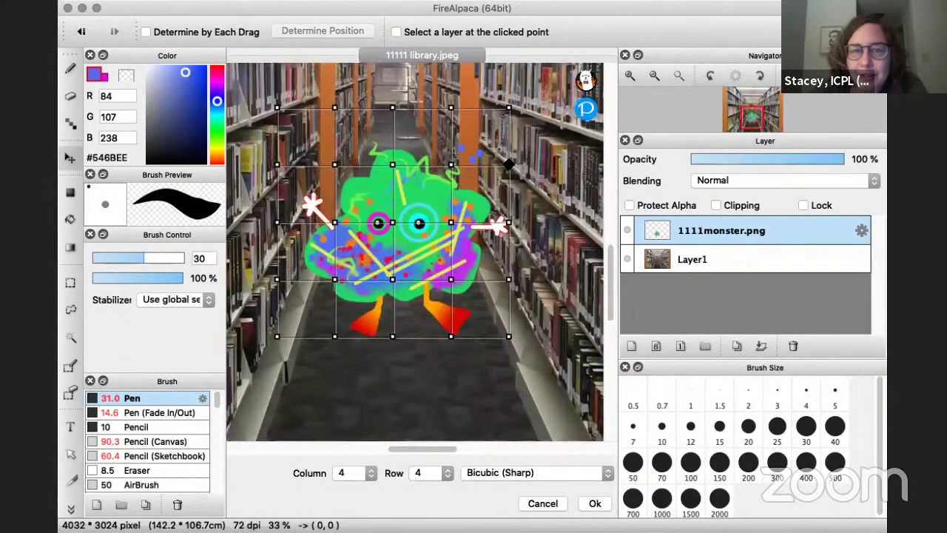
{"action": "left_click_drag", "start_coordinate": [500, 166], "coordinate": [466, 179]}
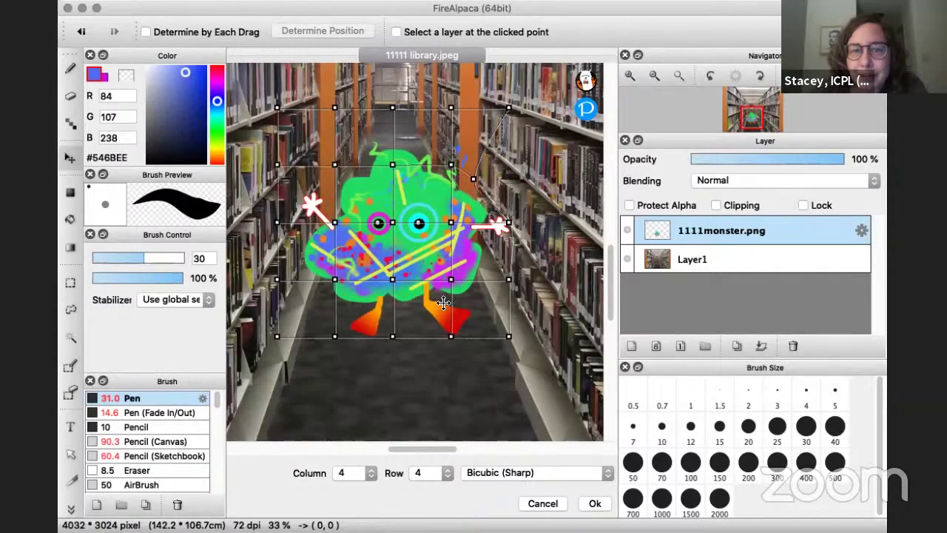
{"action": "left_click_drag", "start_coordinate": [450, 276], "coordinate": [427, 261]}
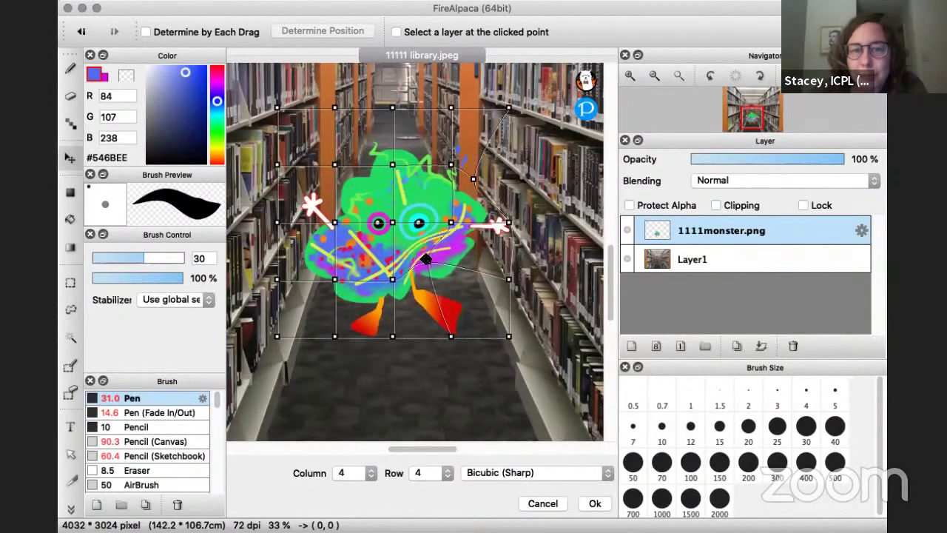
{"action": "left_click_drag", "start_coordinate": [336, 162], "coordinate": [360, 166]}
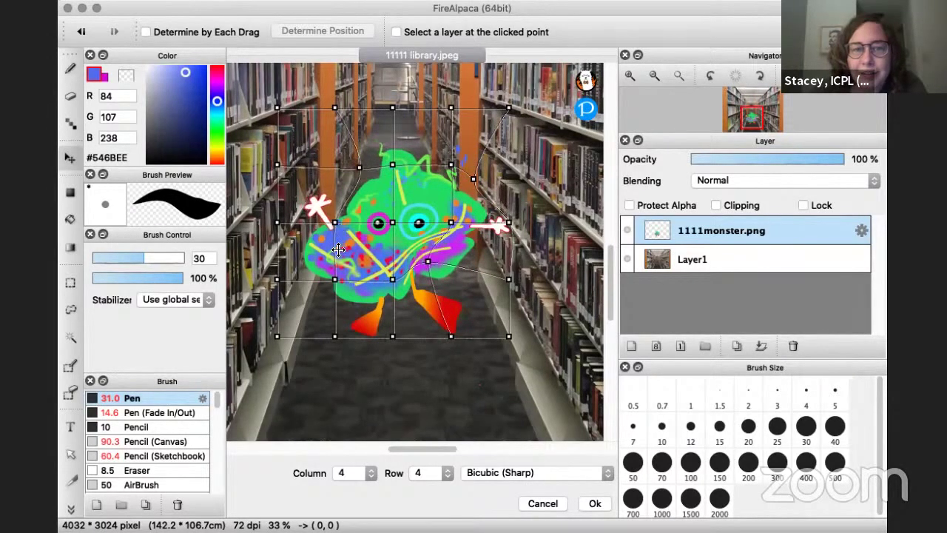
{"action": "left_click_drag", "start_coordinate": [336, 278], "coordinate": [346, 265]}
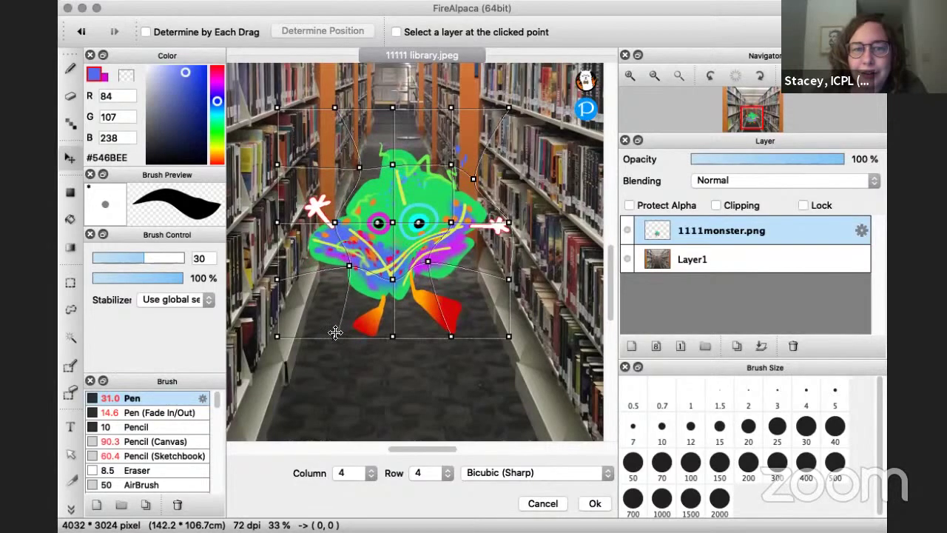
{"action": "left_click_drag", "start_coordinate": [335, 335], "coordinate": [327, 306]}
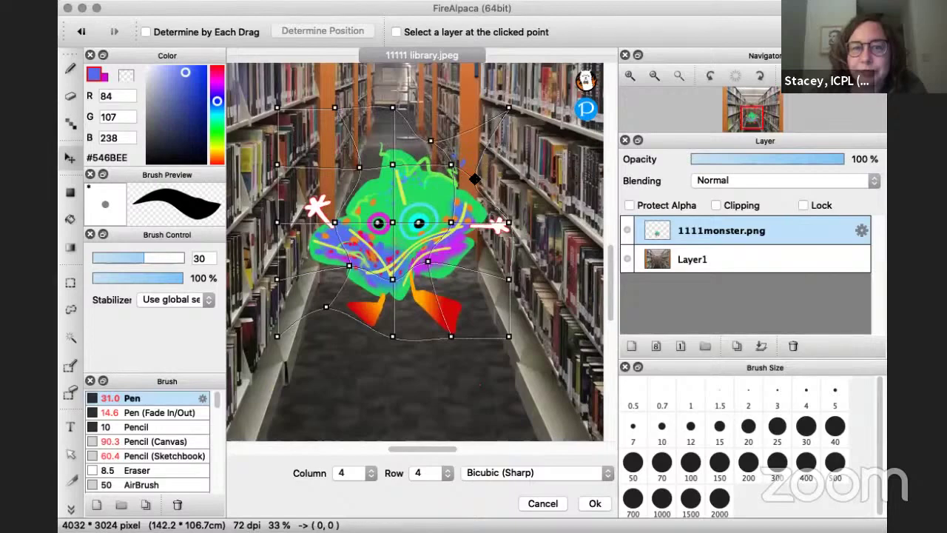
Step: Try stretching the monster's arm outward over the right-hand bookshelf with the mesh, and discard the mesh transformation
{"action": "left_click_drag", "start_coordinate": [510, 221], "coordinate": [589, 216]}
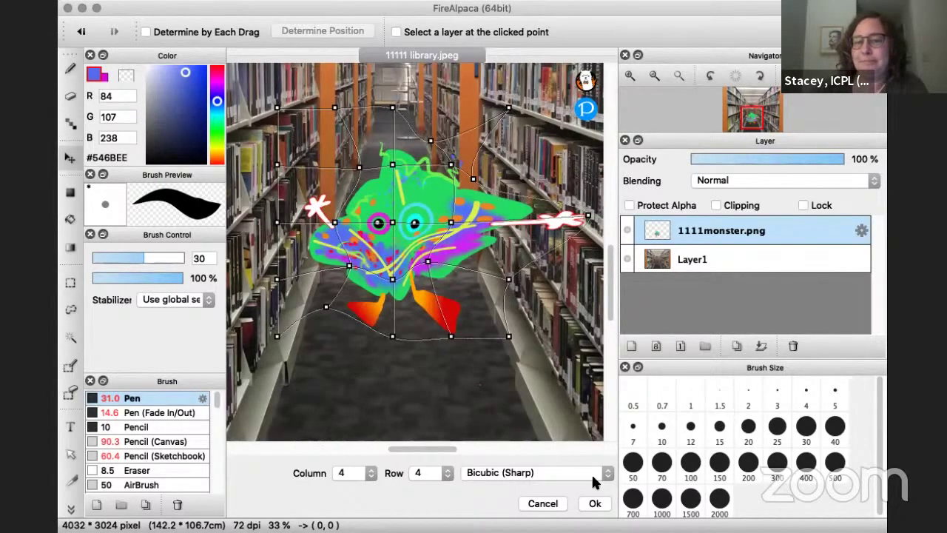
{"action": "left_click", "coordinate": [596, 505]}
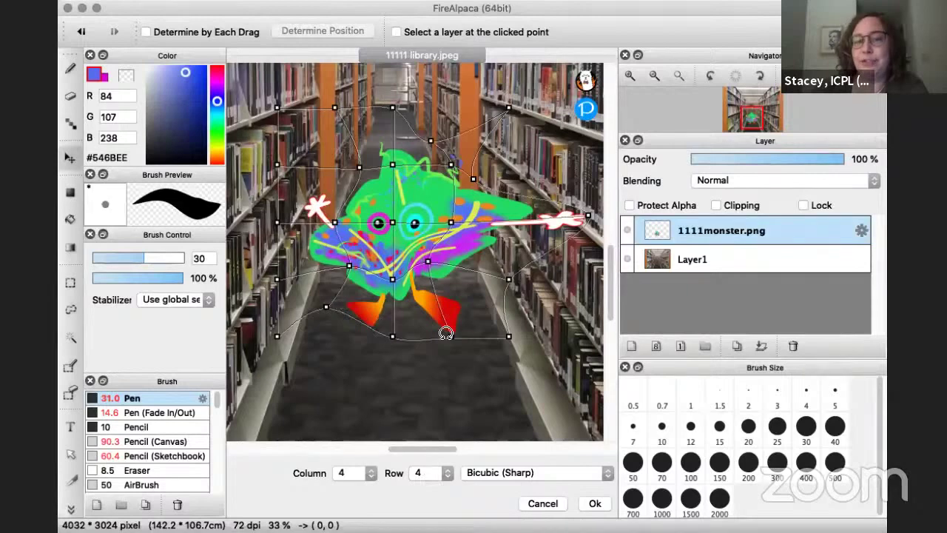
{"action": "left_click", "coordinate": [366, 474]}
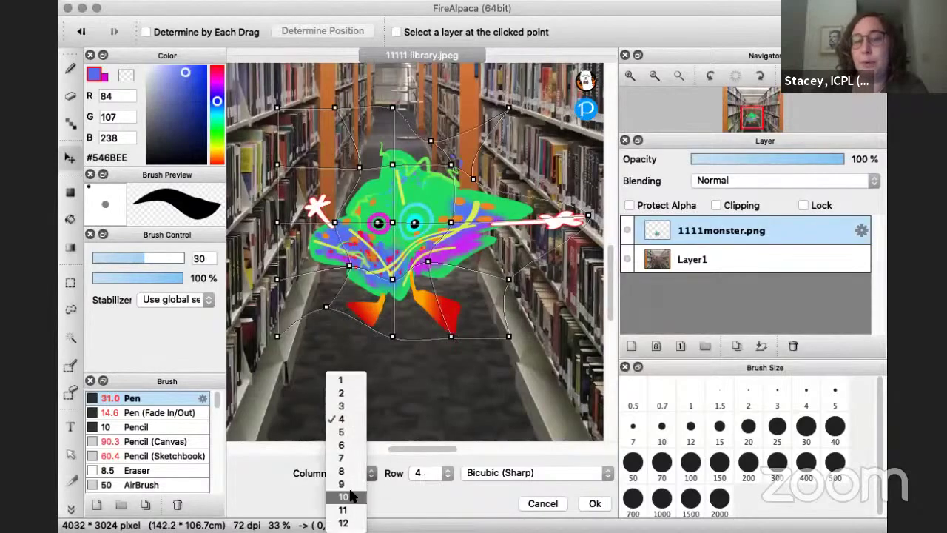
{"action": "left_click", "coordinate": [307, 478]}
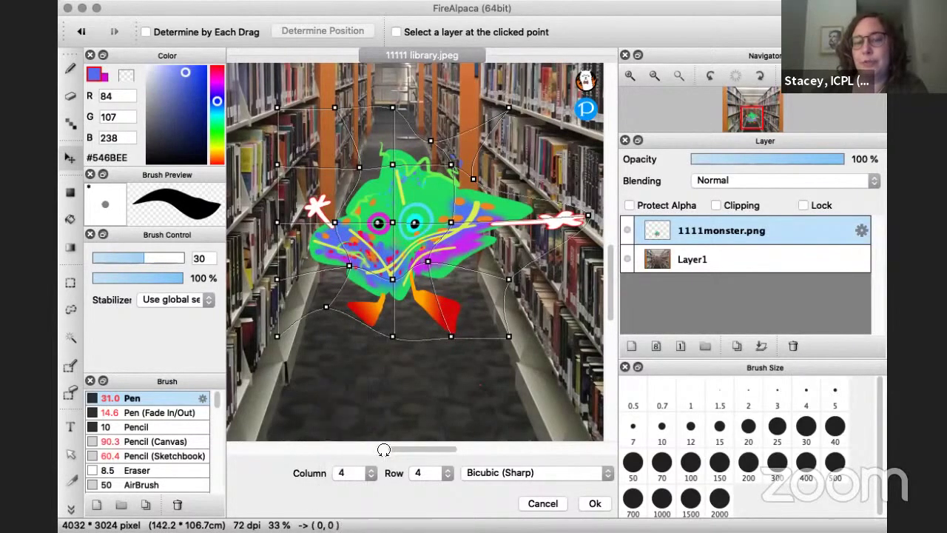
{"action": "left_click", "coordinate": [544, 504]}
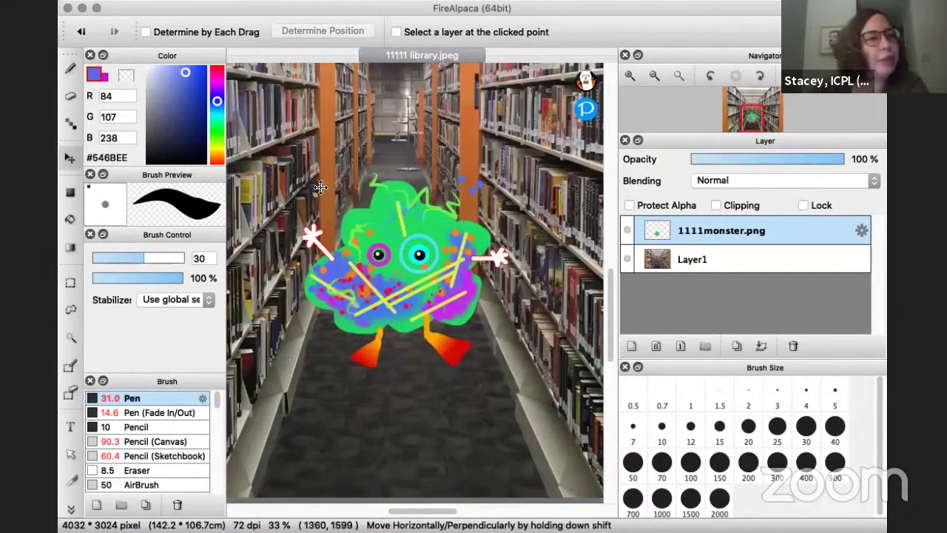
Step: Hide the 1111monster.png layer and make the library photo on Layer1 the active layer
{"action": "left_click", "coordinate": [655, 77]}
{"action": "left_click", "coordinate": [654, 77]}
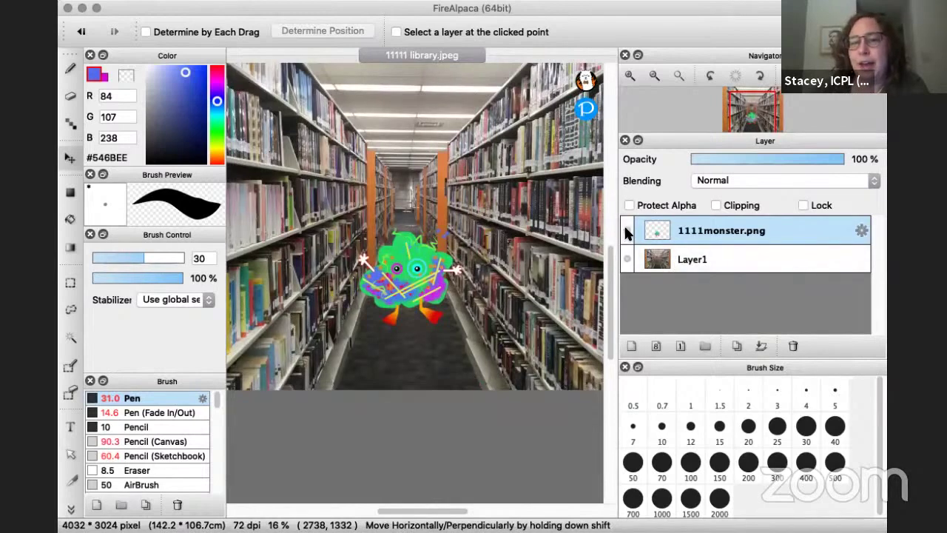
{"action": "left_click", "coordinate": [626, 231]}
{"action": "left_click", "coordinate": [695, 268]}
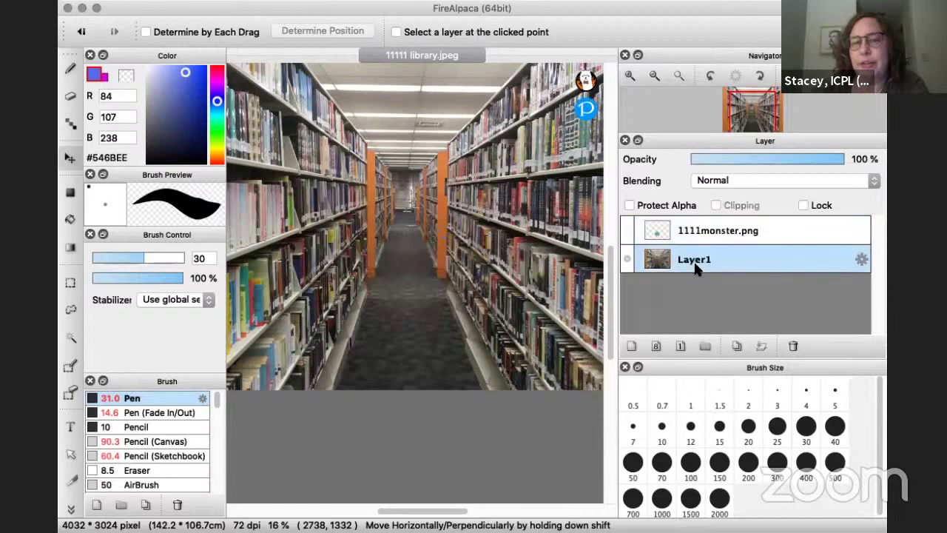
Step: Apply the Levels filter to the library photo, adjusting the dark and light ends of the output range
{"action": "left_click", "coordinate": [654, 77]}
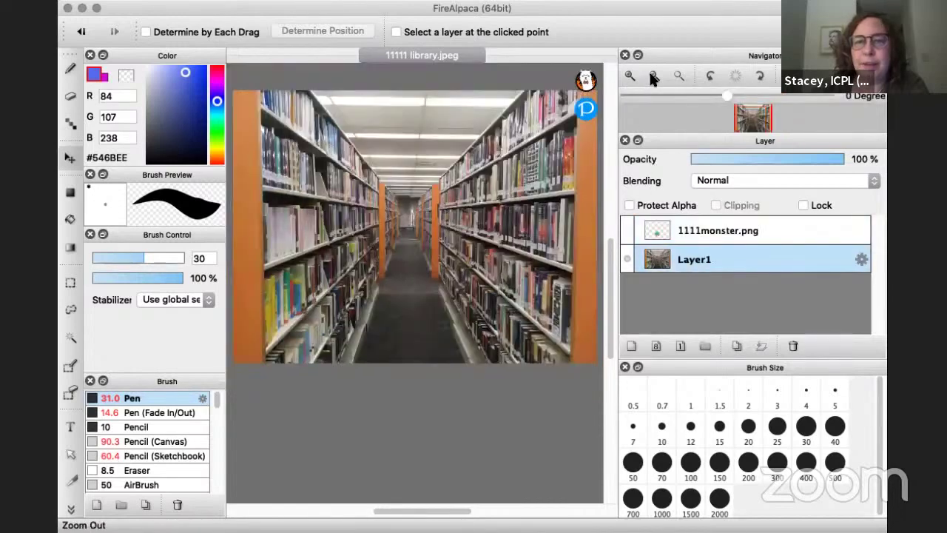
{"action": "left_click_drag", "start_coordinate": [611, 290], "coordinate": [608, 265]}
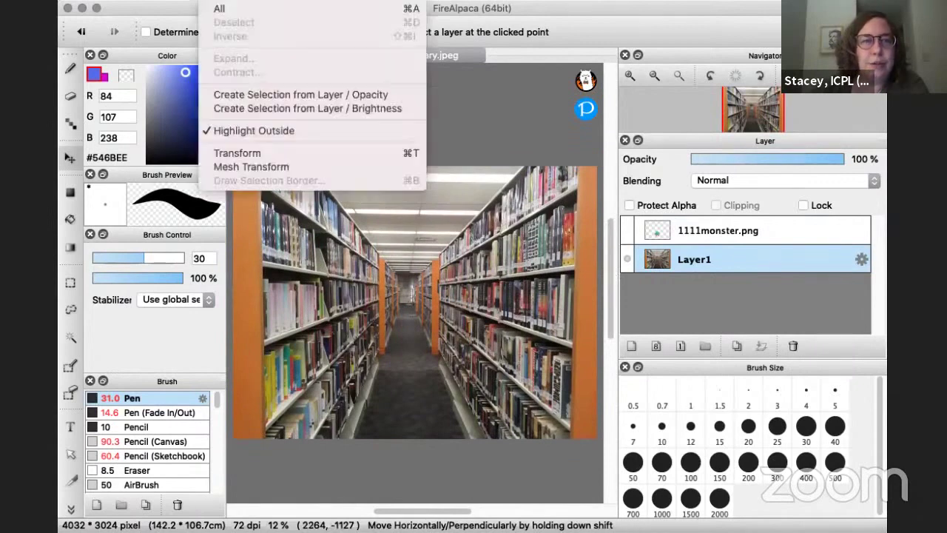
{"action": "mouse_move", "coordinate": [182, 0]}
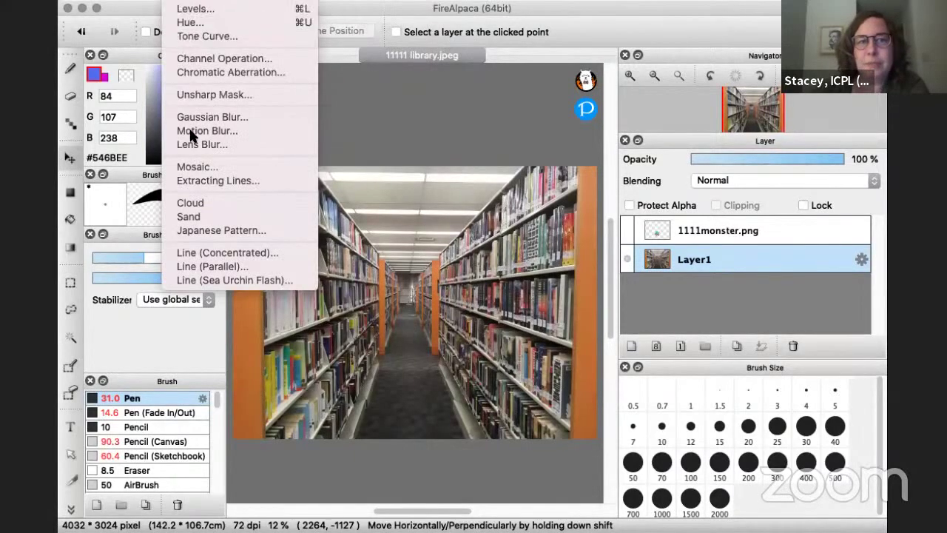
{"action": "left_click", "coordinate": [191, 10]}
{"action": "left_click_drag", "start_coordinate": [526, 229], "coordinate": [683, 257]}
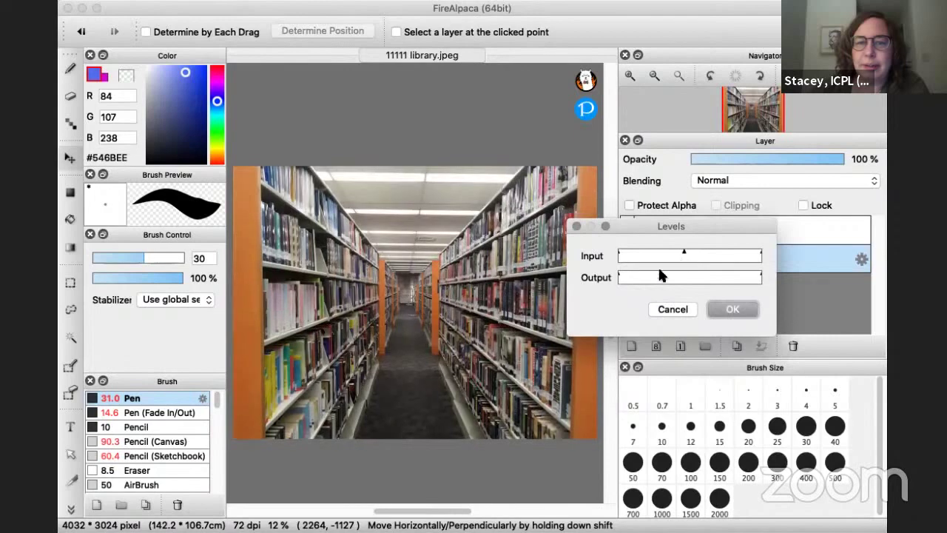
{"action": "mouse_move", "coordinate": [618, 271]}
{"action": "left_mouse_down"}
{"action": "mouse_move", "coordinate": [653, 273]}
{"action": "mouse_move", "coordinate": [612, 273]}
{"action": "left_mouse_up"}
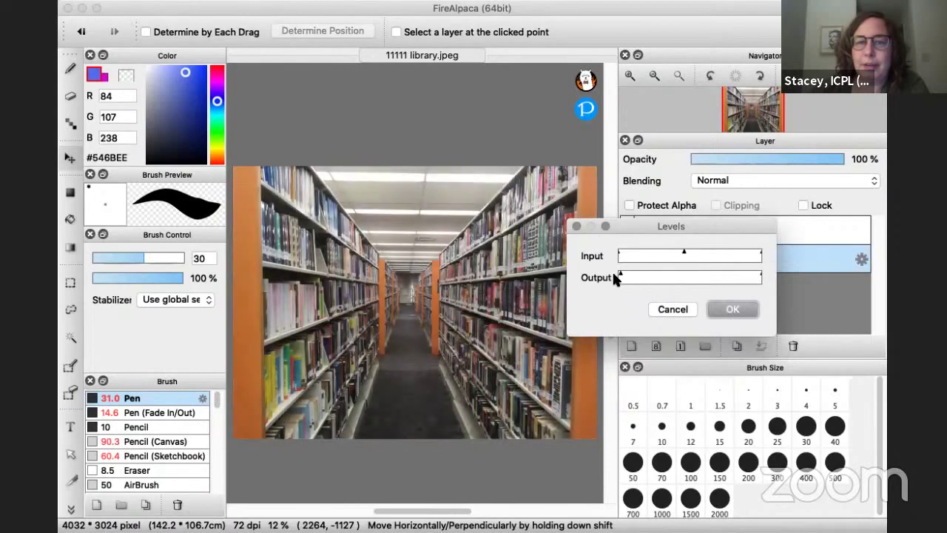
{"action": "mouse_move", "coordinate": [759, 271]}
{"action": "left_mouse_down"}
{"action": "mouse_move", "coordinate": [717, 273]}
{"action": "mouse_move", "coordinate": [765, 274]}
{"action": "left_mouse_up"}
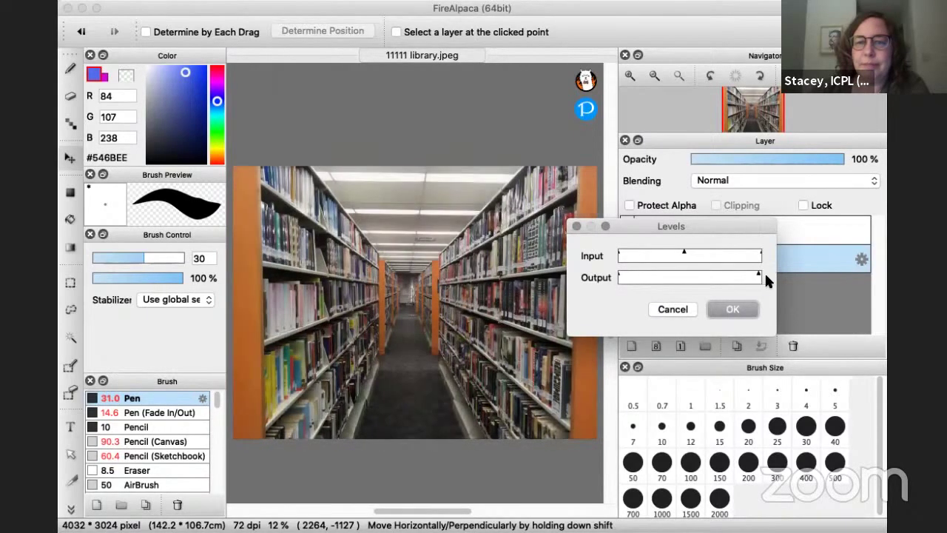
{"action": "left_click", "coordinate": [738, 309]}
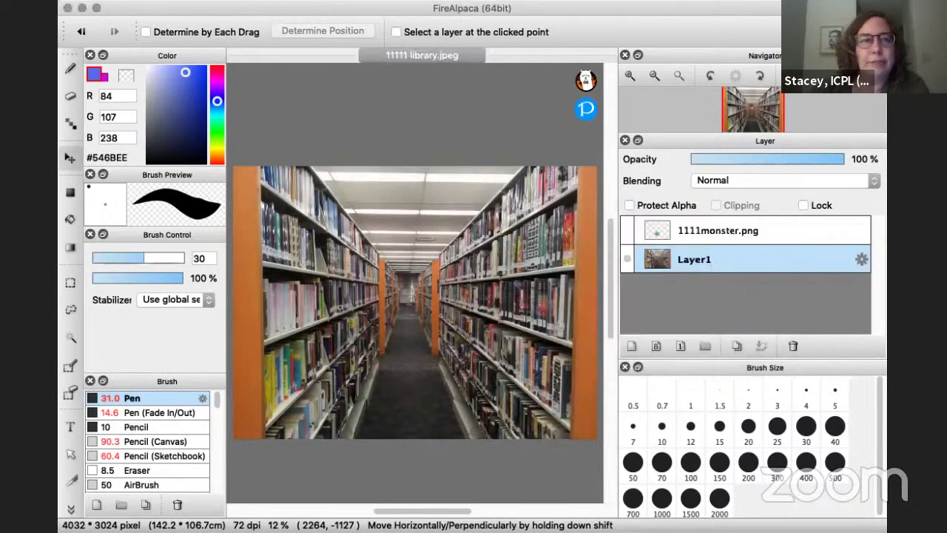
Step: Recolour the library photo with the Hue filter, setting hue to -96 and saturation to +1
{"action": "left_click", "coordinate": [215, 0]}
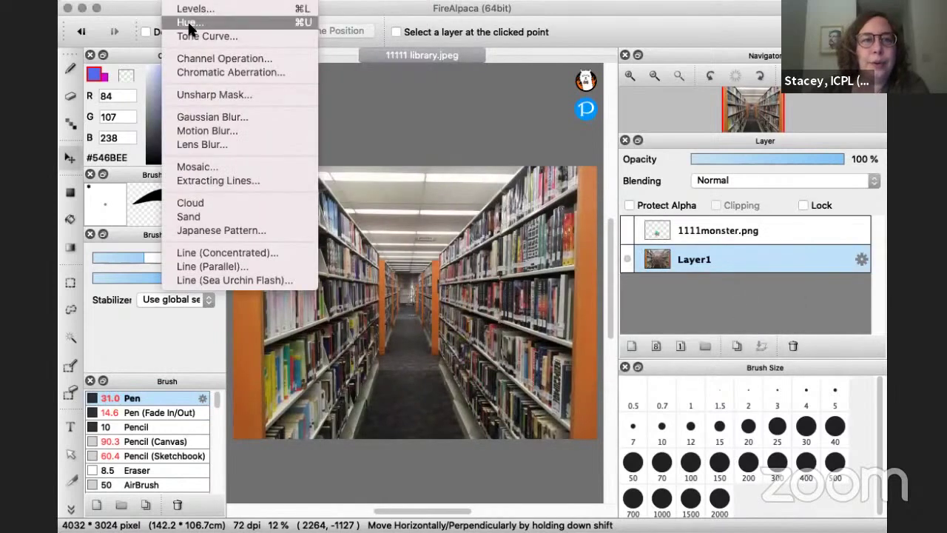
{"action": "left_click", "coordinate": [194, 22]}
{"action": "left_click_drag", "start_coordinate": [482, 225], "coordinate": [620, 212]}
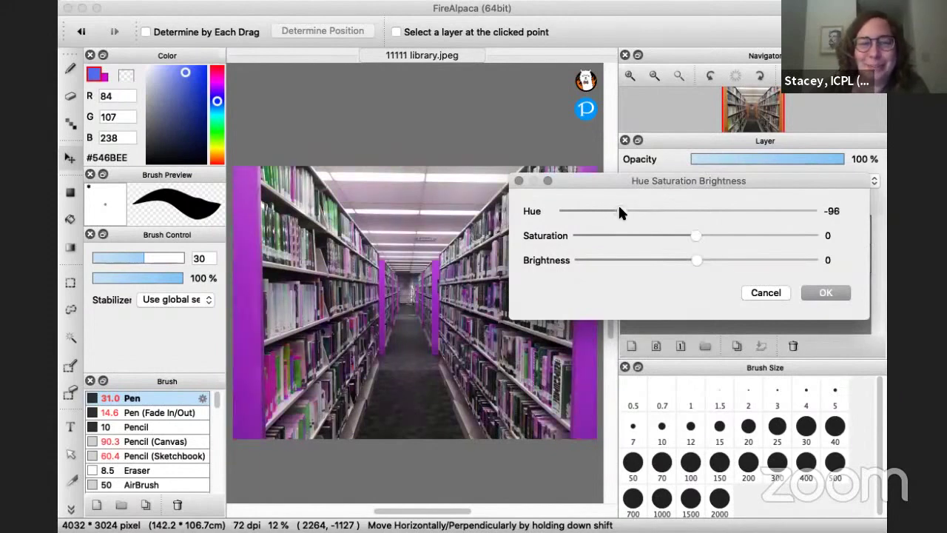
{"action": "left_click", "coordinate": [744, 236]}
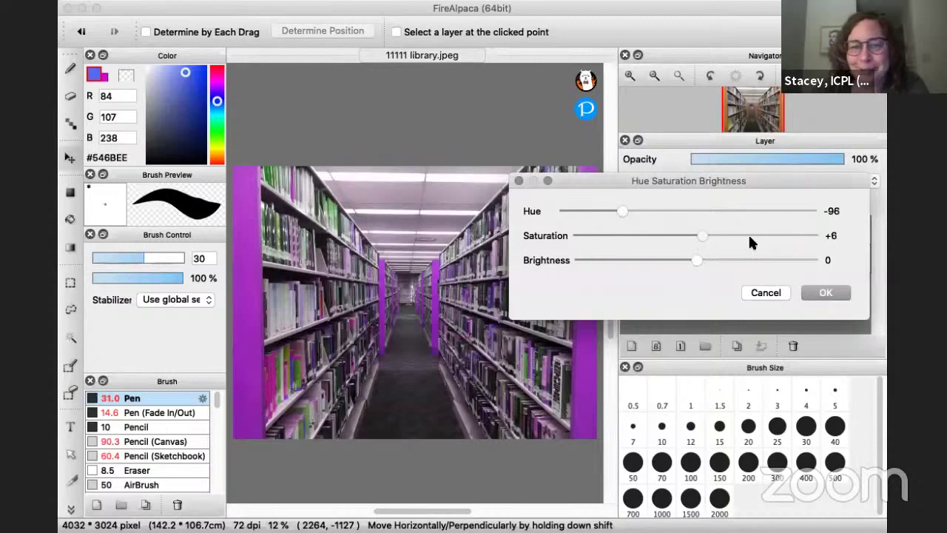
{"action": "left_click_drag", "start_coordinate": [720, 236], "coordinate": [693, 235]}
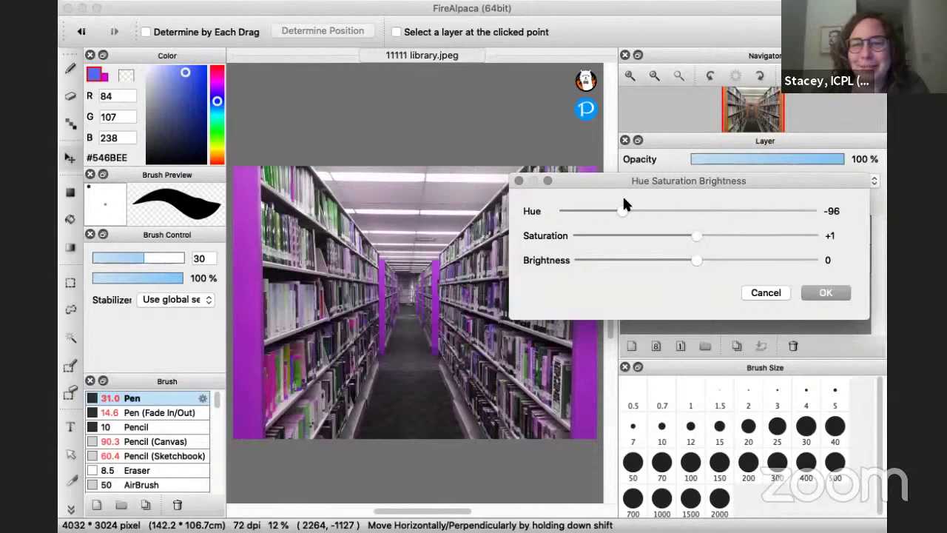
{"action": "left_click", "coordinate": [816, 294]}
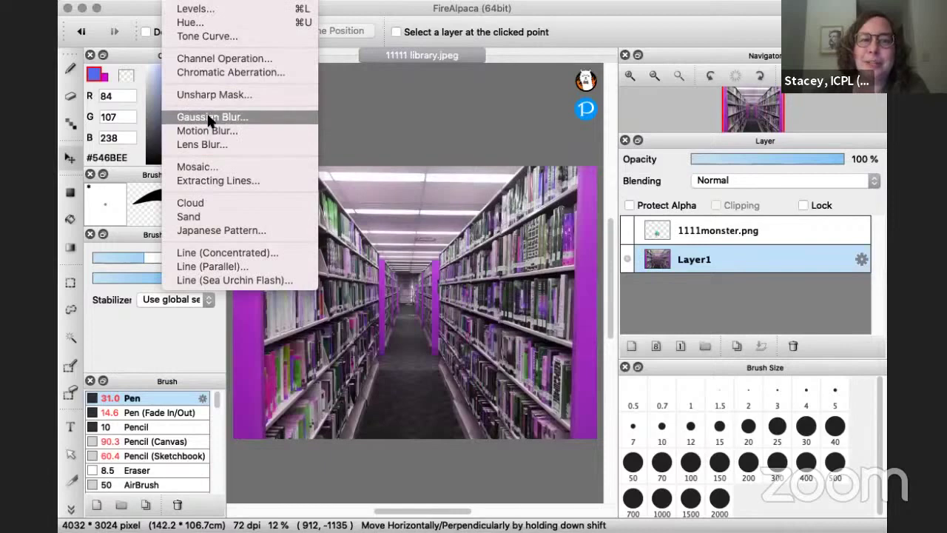
Step: Try the Cloud filter on the library photo layer and undo it
{"action": "left_click", "coordinate": [186, 196]}
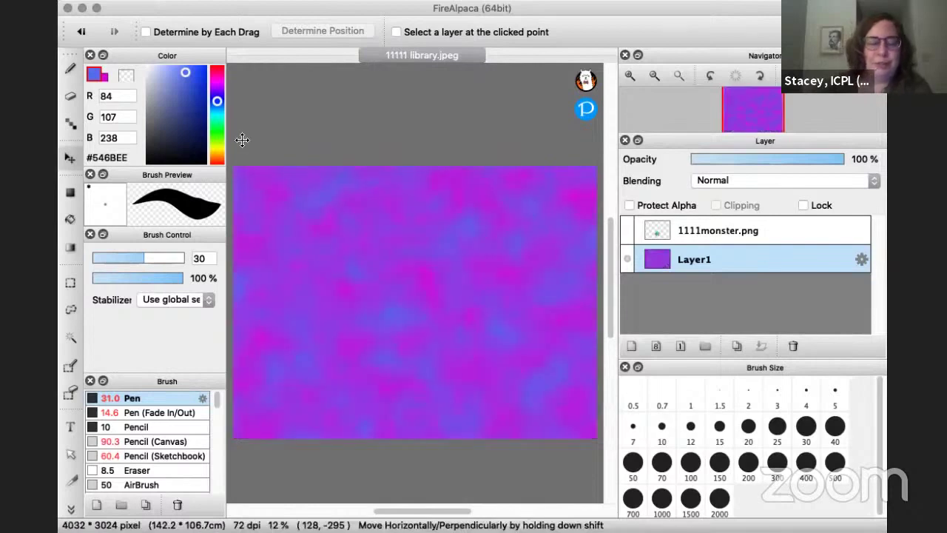
{"action": "key", "text": "super+z"}
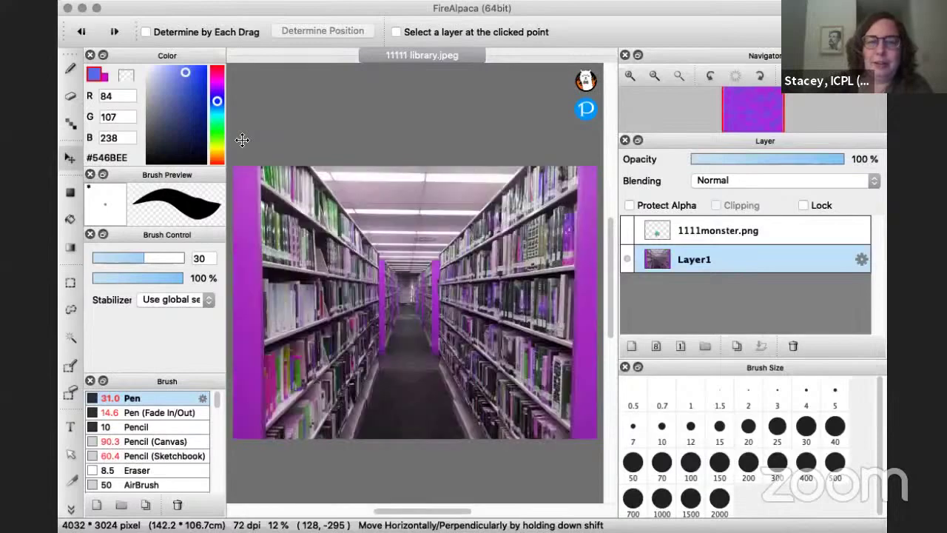
Step: Apply Chromatic Aberration to the library photo with X and Y both set to 1
{"action": "left_click", "coordinate": [181, 0]}
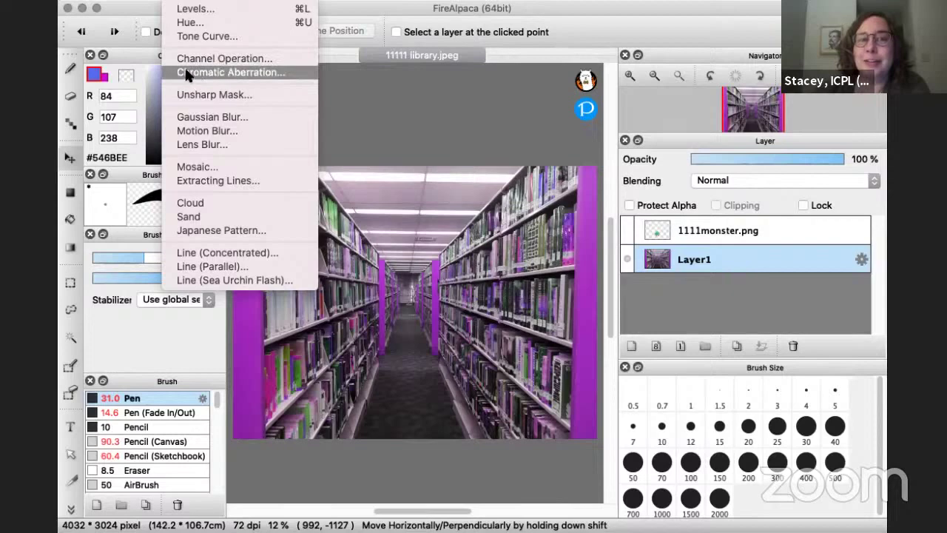
{"action": "left_click", "coordinate": [227, 74]}
{"action": "left_click_drag", "start_coordinate": [494, 234], "coordinate": [723, 220]}
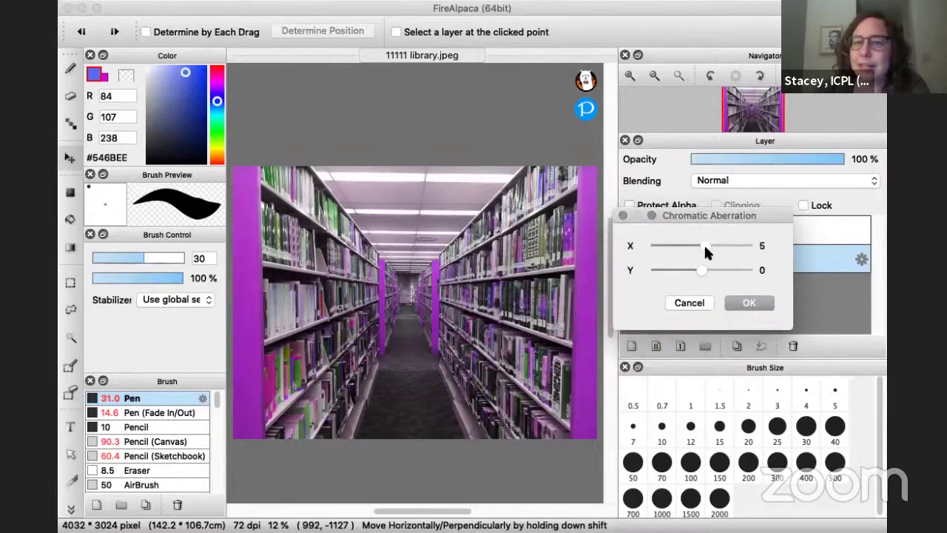
{"action": "mouse_move", "coordinate": [700, 244]}
{"action": "left_mouse_down"}
{"action": "mouse_move", "coordinate": [665, 246]}
{"action": "mouse_move", "coordinate": [742, 271]}
{"action": "mouse_move", "coordinate": [655, 274]}
{"action": "mouse_move", "coordinate": [698, 264]}
{"action": "mouse_move", "coordinate": [672, 243]}
{"action": "mouse_move", "coordinate": [723, 244]}
{"action": "mouse_move", "coordinate": [700, 245]}
{"action": "left_mouse_up"}
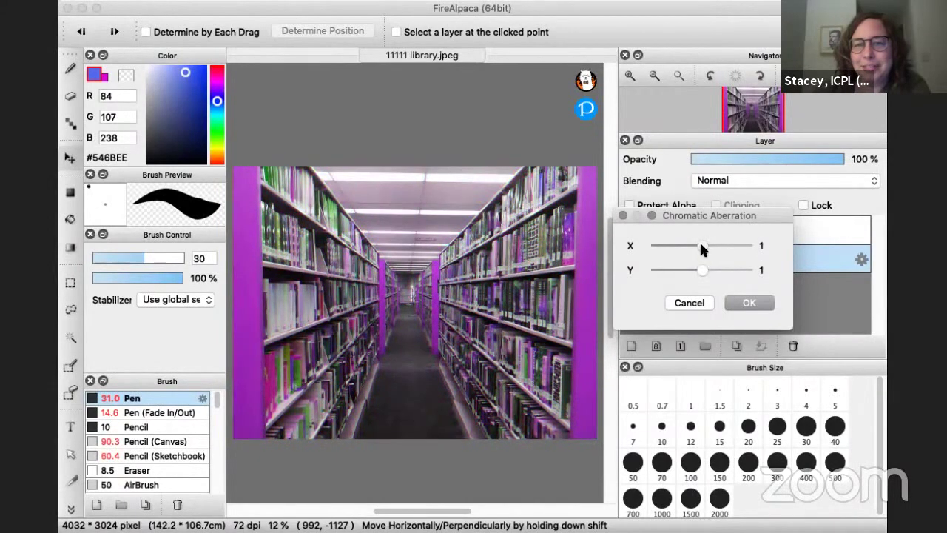
{"action": "left_click", "coordinate": [748, 302]}
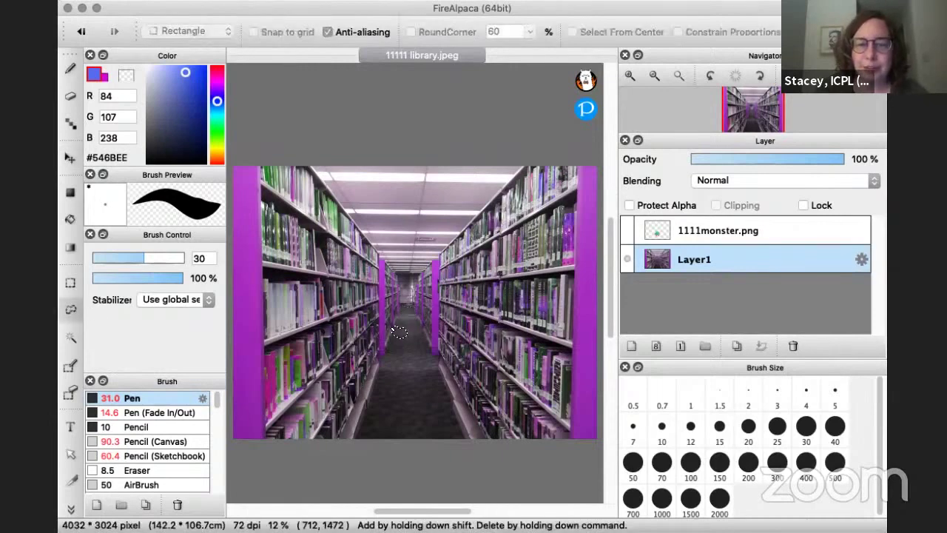
Step: Select the dark aisle carpet between the bookshelves with a freehand lasso outline
{"action": "mouse_move", "coordinate": [383, 382]}
{"action": "left_mouse_down"}
{"action": "mouse_move", "coordinate": [374, 440]}
{"action": "mouse_move", "coordinate": [463, 440]}
{"action": "mouse_move", "coordinate": [453, 409]}
{"action": "mouse_move", "coordinate": [449, 418]}
{"action": "mouse_move", "coordinate": [450, 380]}
{"action": "mouse_move", "coordinate": [418, 312]}
{"action": "mouse_move", "coordinate": [403, 313]}
{"action": "mouse_move", "coordinate": [401, 324]}
{"action": "left_mouse_up"}
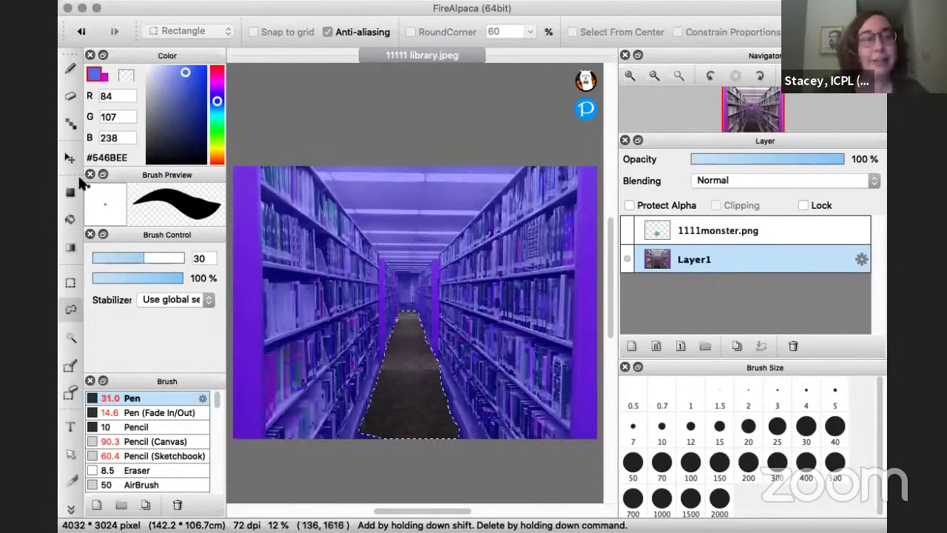
Step: Set yellow #DEED53 as foreground and green as background colour, then try a linear Transparent-Foreground gradient on the carpet selection and undo it
{"action": "left_click", "coordinate": [70, 250]}
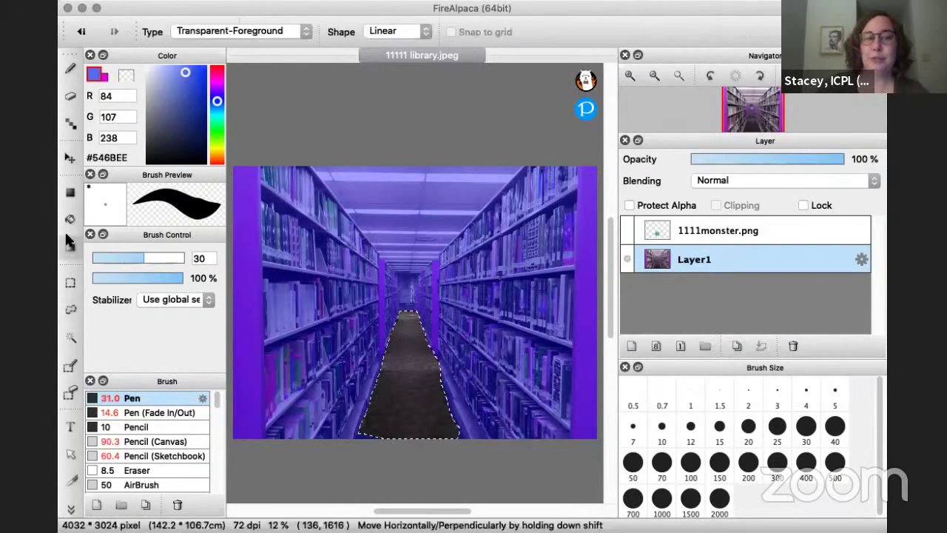
{"action": "left_click", "coordinate": [103, 78]}
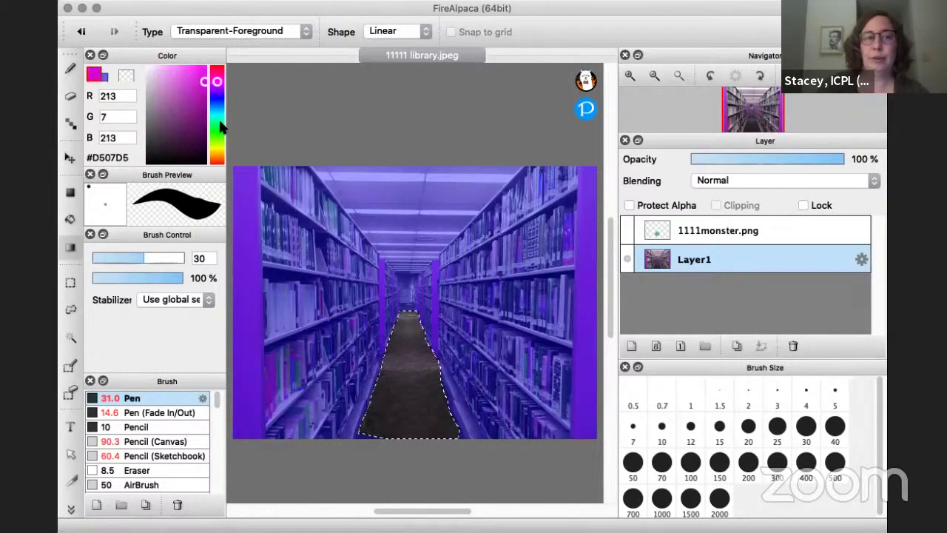
{"action": "left_click", "coordinate": [217, 113]}
{"action": "left_click", "coordinate": [104, 79]}
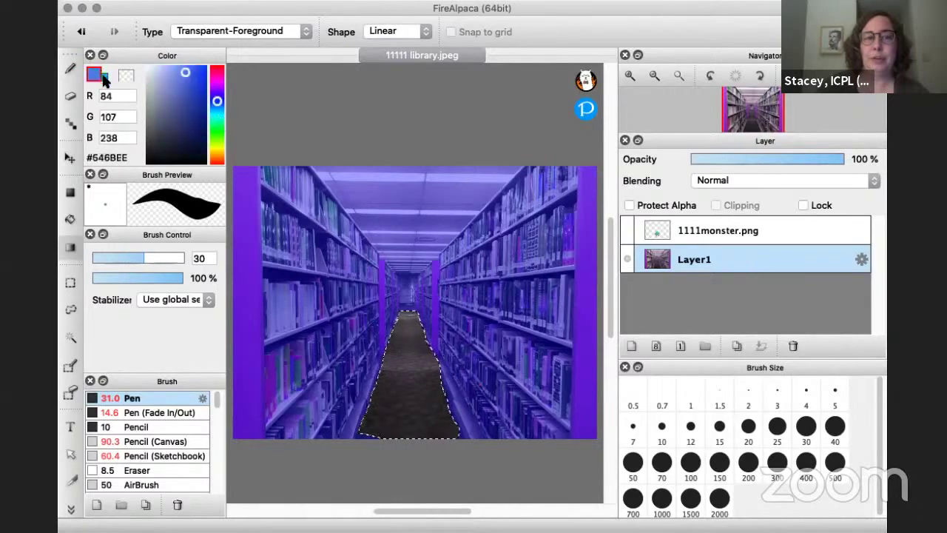
{"action": "left_click_drag", "start_coordinate": [217, 107], "coordinate": [214, 150]}
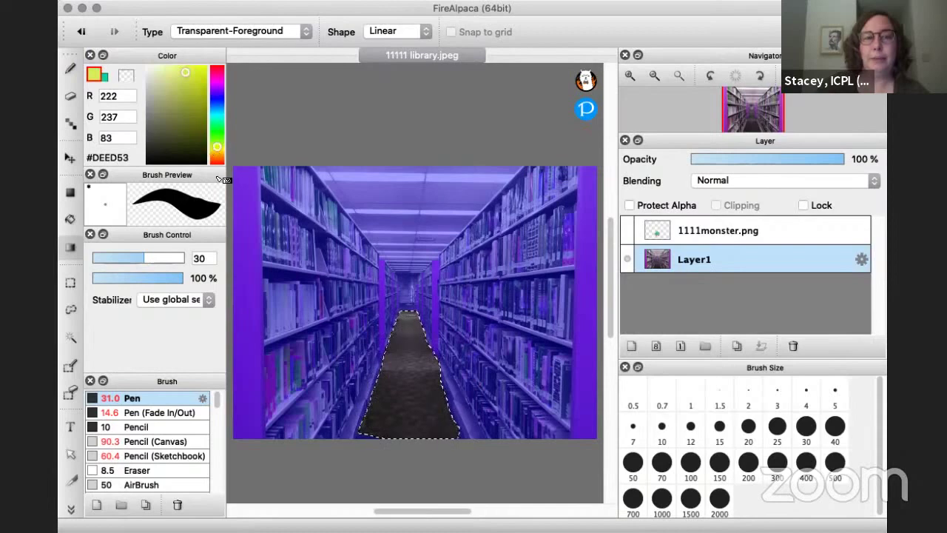
{"action": "key", "text": "super+d"}
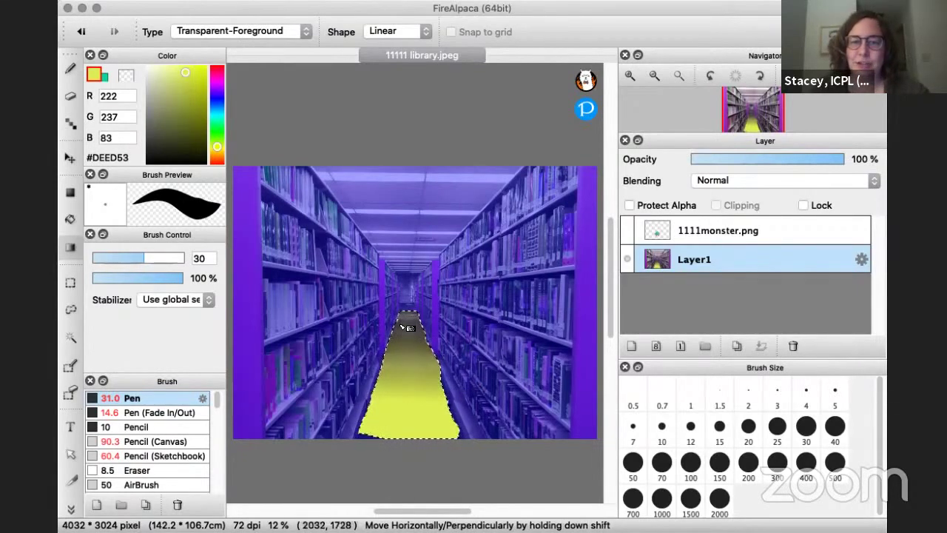
{"action": "key", "text": "ctrl+z"}
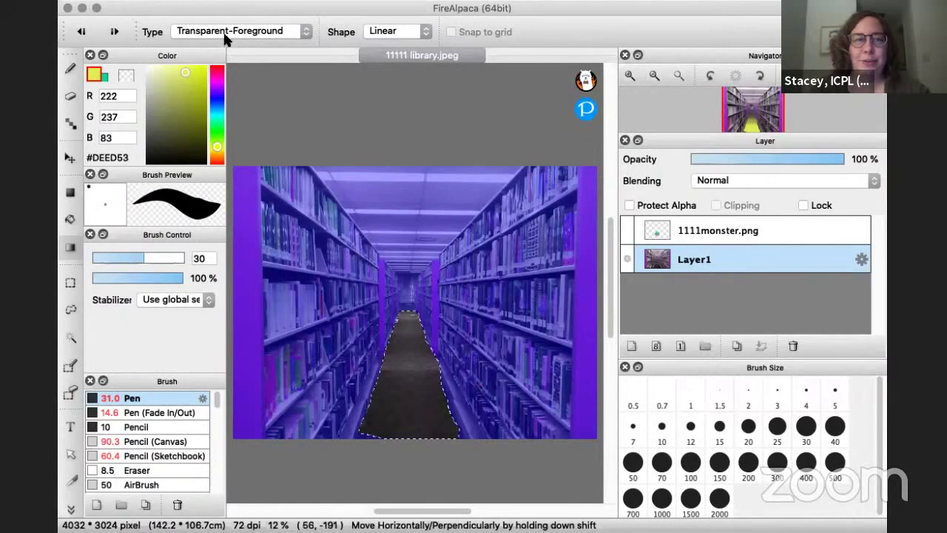
Step: Fill the carpet selection with a linear Foreground-Background gradient, green at the far end to yellow at the near end, and deselect
{"action": "left_click", "coordinate": [222, 30]}
{"action": "left_click", "coordinate": [224, 10]}
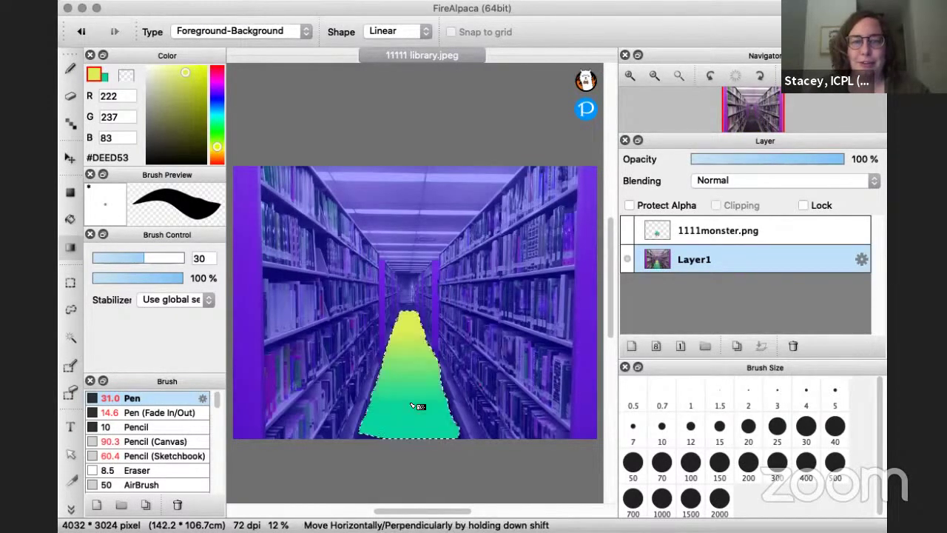
{"action": "left_click_drag", "start_coordinate": [500, 523], "coordinate": [500, 523]}
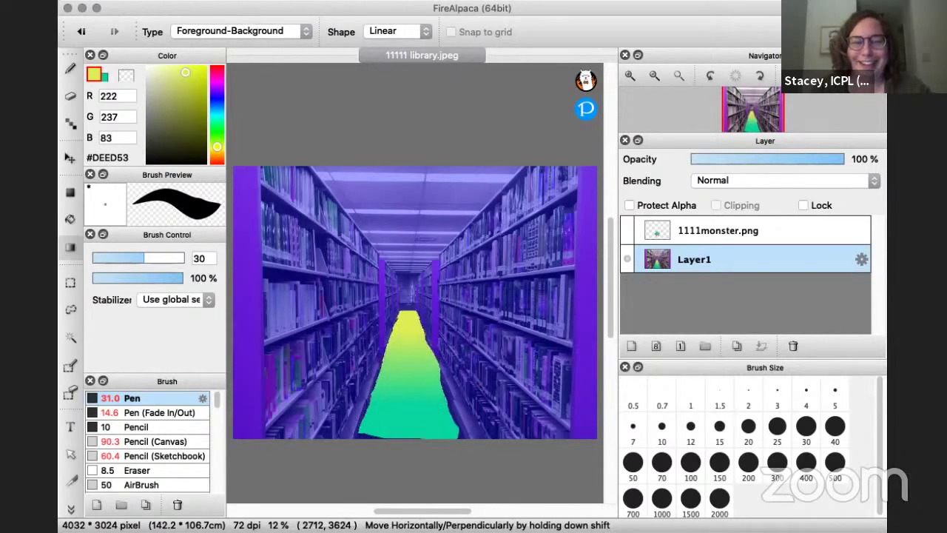
{"action": "left_click_drag", "start_coordinate": [411, 328], "coordinate": [411, 425]}
{"action": "key", "text": "super+z"}
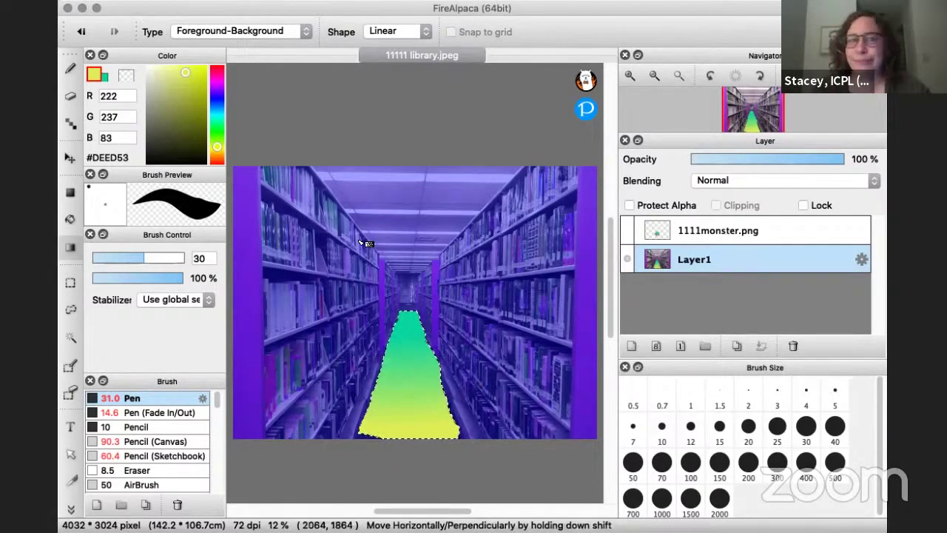
{"action": "mouse_move", "coordinate": [638, 94]}
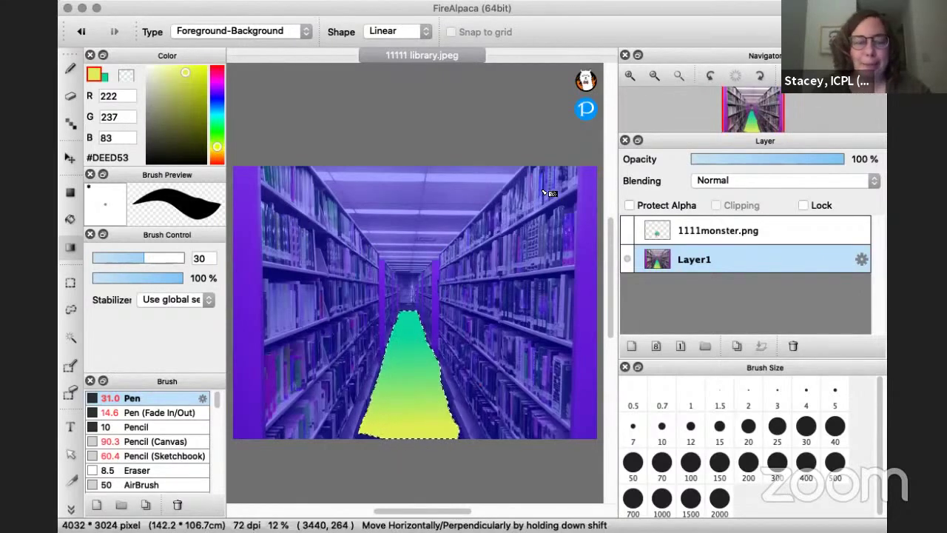
{"action": "key", "text": "super+d"}
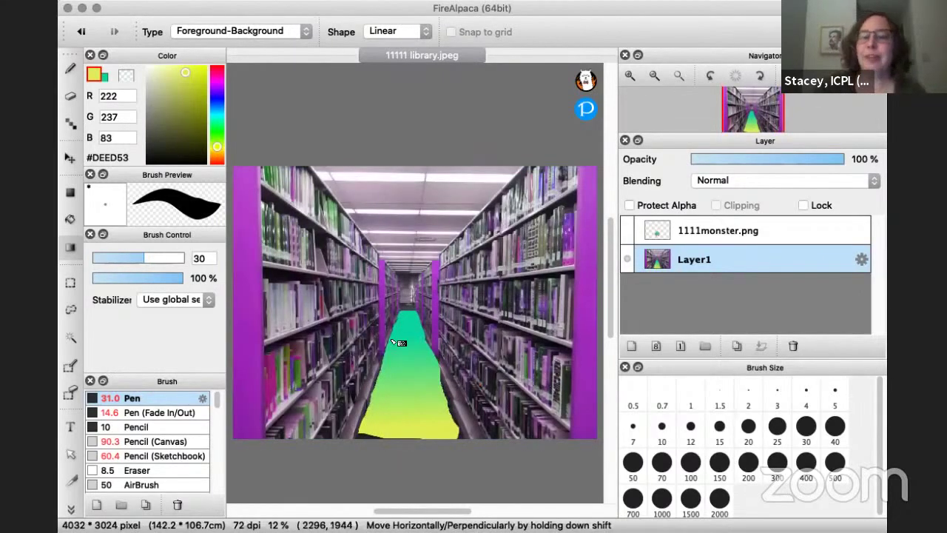
Step: Smooth the jagged edges of the gradient carpet using the Smudge brush at size 45
{"action": "left_click", "coordinate": [655, 77]}
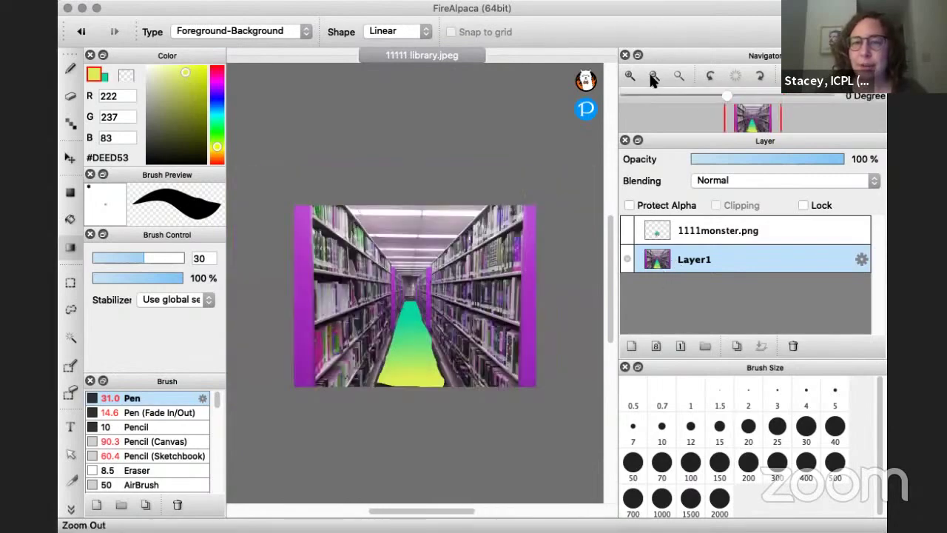
{"action": "left_click", "coordinate": [630, 76]}
{"action": "left_click", "coordinate": [630, 77]}
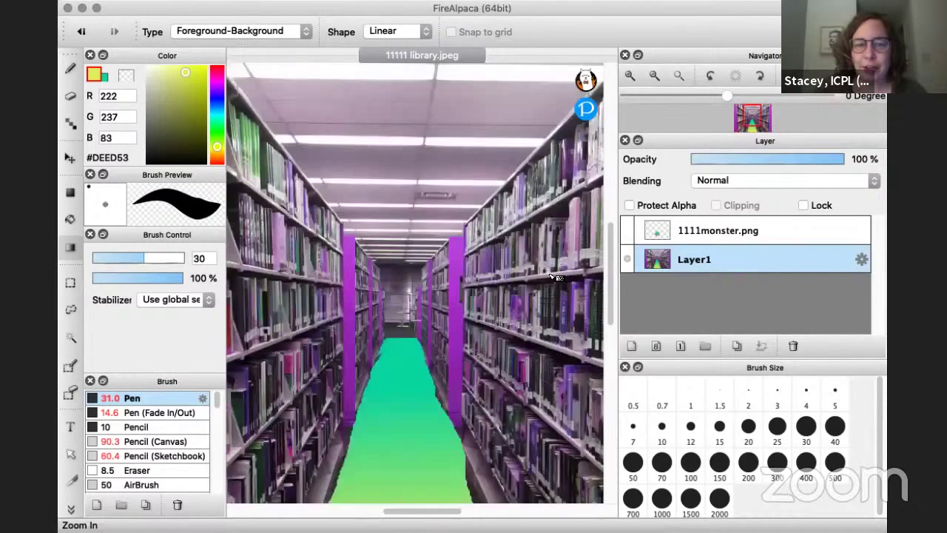
{"action": "left_click", "coordinate": [630, 77]}
{"action": "left_click_drag", "start_coordinate": [611, 246], "coordinate": [612, 303]}
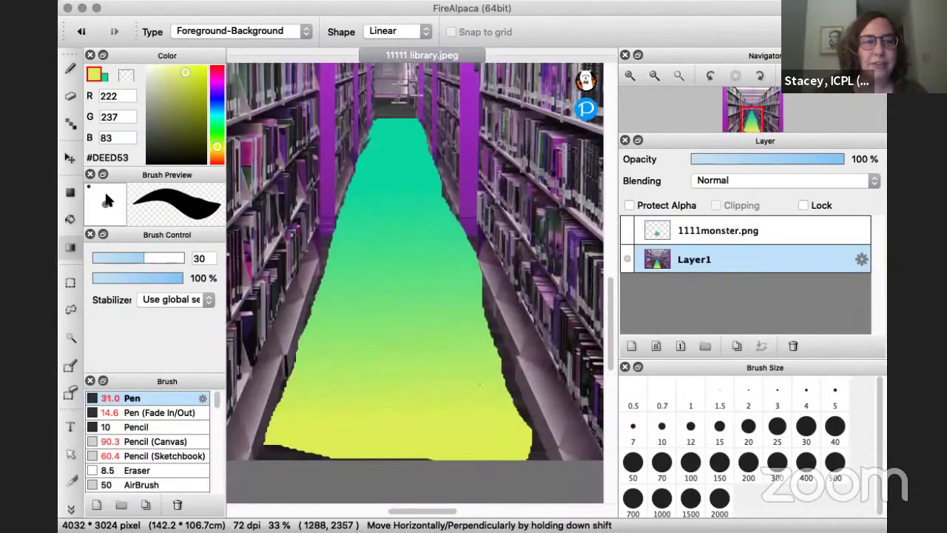
{"action": "left_click", "coordinate": [71, 70]}
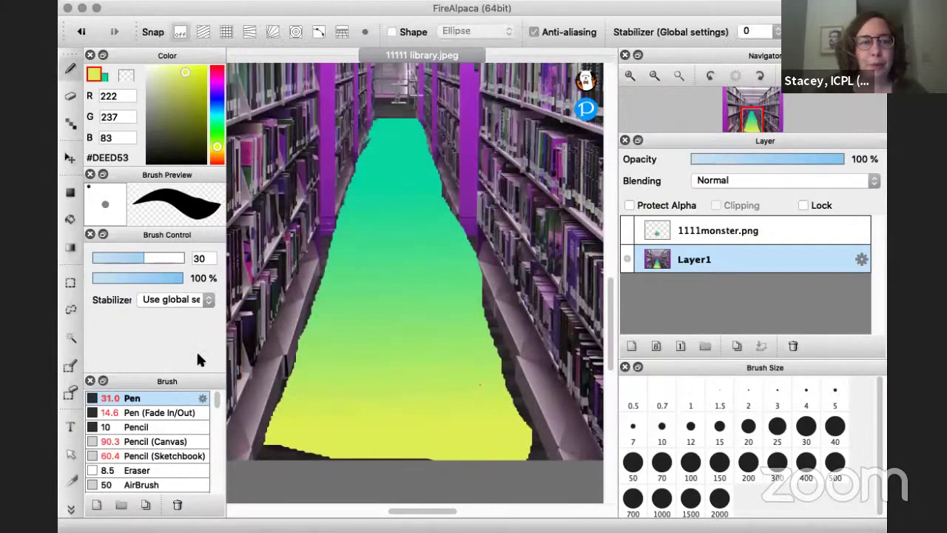
{"action": "scroll", "coordinate": [212, 418], "scroll_direction": "down", "scroll_amount": 5}
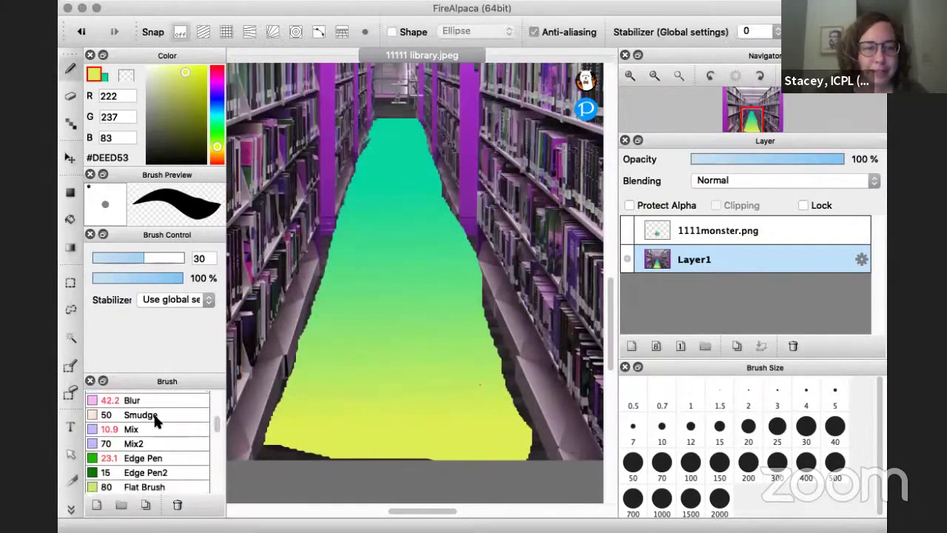
{"action": "left_click", "coordinate": [148, 416]}
{"action": "left_click_drag", "start_coordinate": [157, 259], "coordinate": [154, 259]}
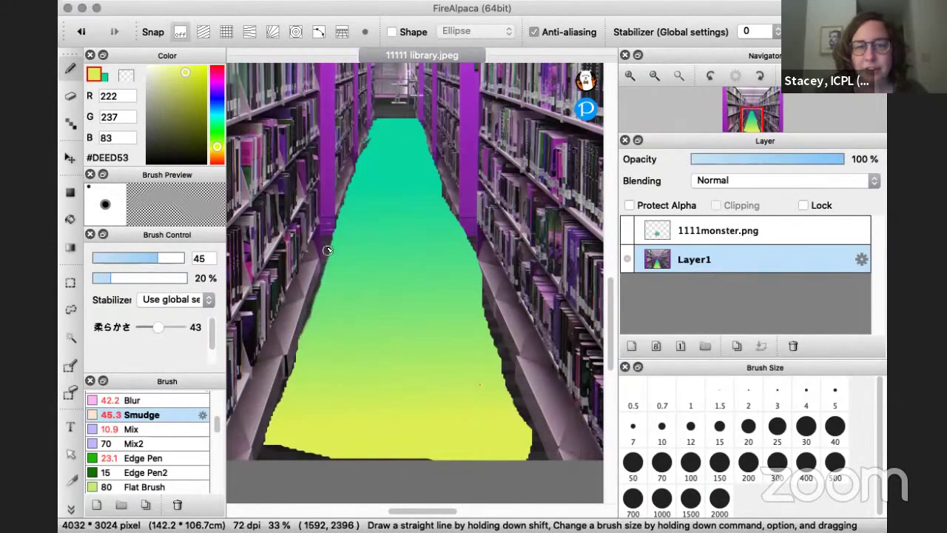
{"action": "left_click_drag", "start_coordinate": [293, 370], "coordinate": [263, 445]}
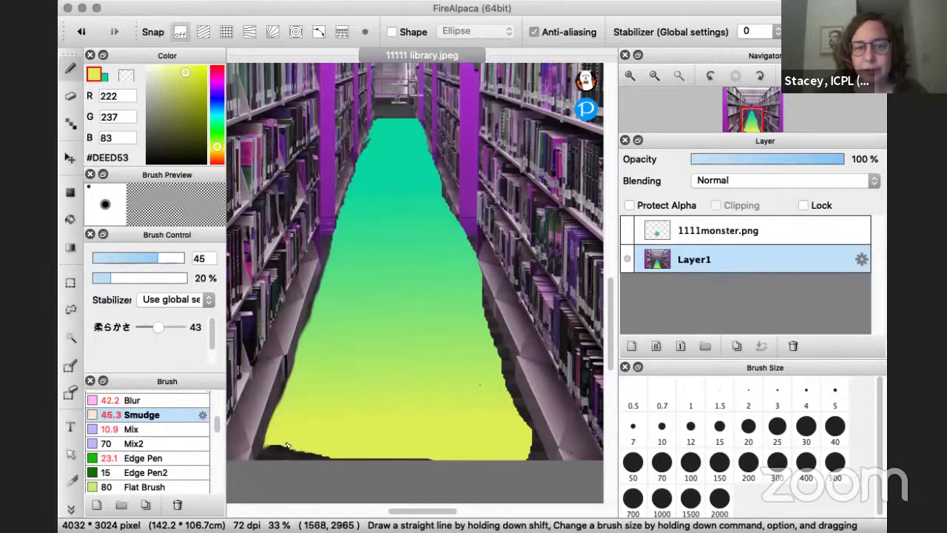
{"action": "left_click_drag", "start_coordinate": [271, 442], "coordinate": [325, 455]}
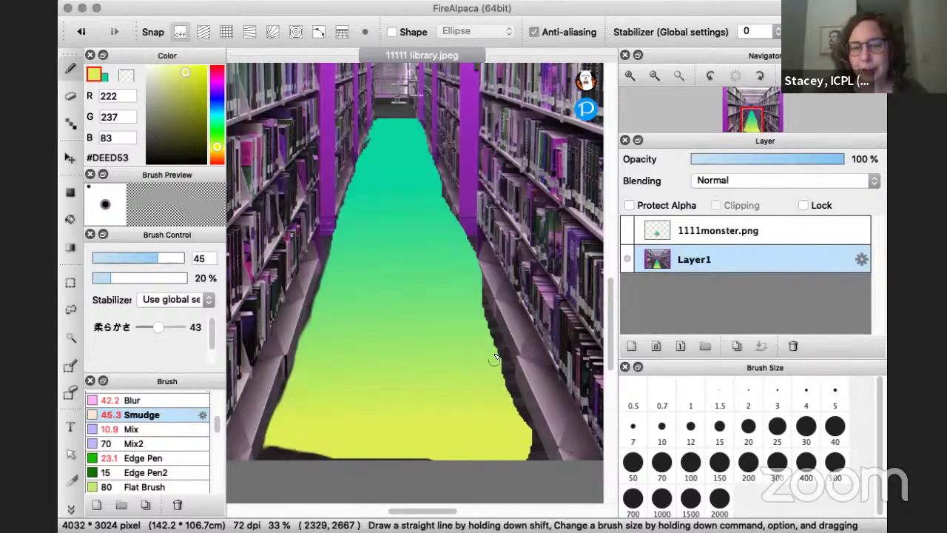
{"action": "mouse_move", "coordinate": [483, 329]}
{"action": "left_mouse_down"}
{"action": "mouse_move", "coordinate": [531, 454]}
{"action": "mouse_move", "coordinate": [484, 336]}
{"action": "mouse_move", "coordinate": [527, 442]}
{"action": "mouse_move", "coordinate": [527, 416]}
{"action": "left_mouse_up"}
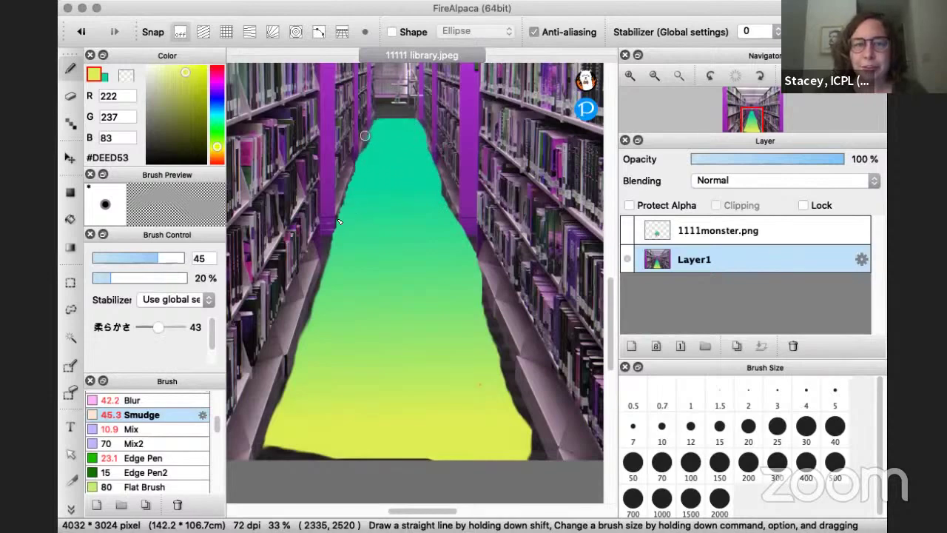
Step: Add a new layer above the photo and paint rows of pink #D153ED dots across the carpet with the Polka Dot brush
{"action": "left_click", "coordinate": [632, 346]}
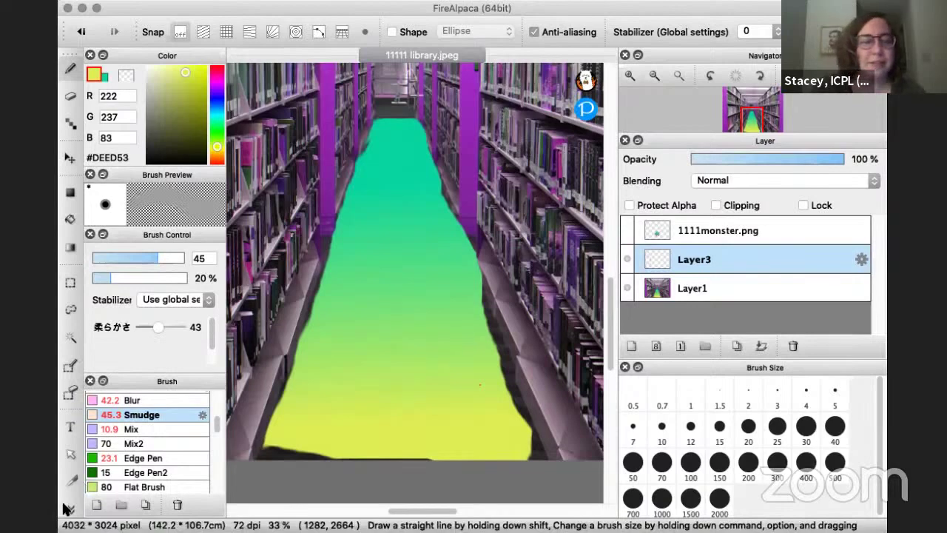
{"action": "left_click_drag", "start_coordinate": [215, 419], "coordinate": [219, 482]}
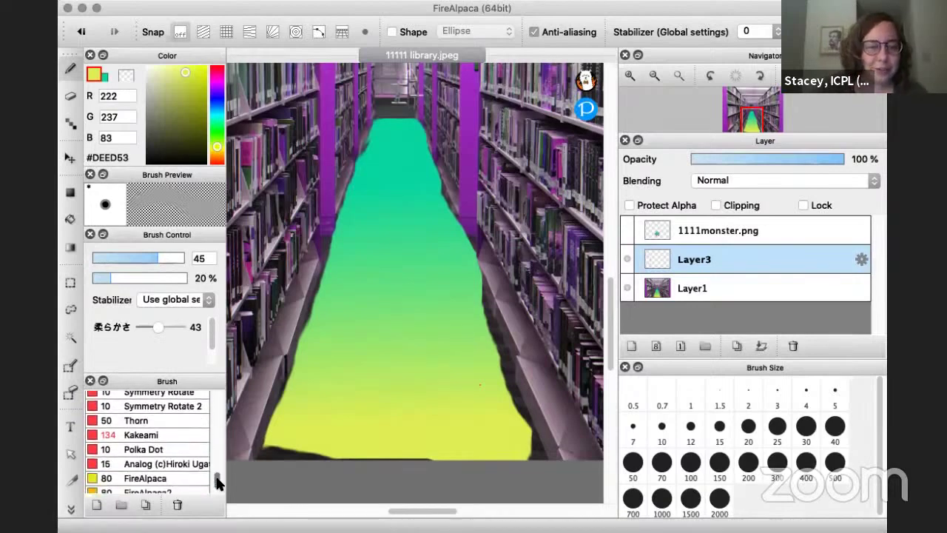
{"action": "left_click", "coordinate": [144, 463]}
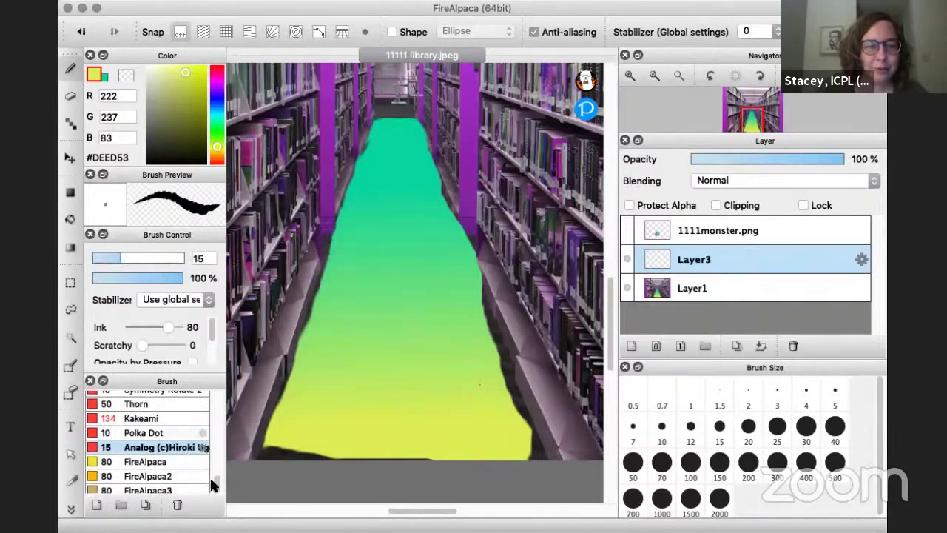
{"action": "left_click", "coordinate": [140, 435]}
{"action": "left_click_drag", "start_coordinate": [220, 104], "coordinate": [217, 84]}
{"action": "left_click_drag", "start_coordinate": [323, 424], "coordinate": [448, 423]}
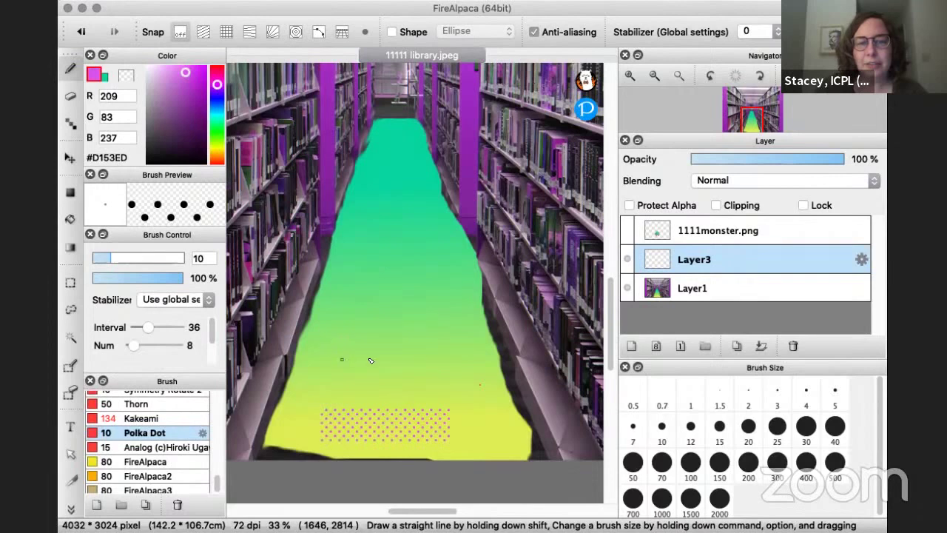
{"action": "left_click_drag", "start_coordinate": [342, 373], "coordinate": [459, 374]}
{"action": "left_click_drag", "start_coordinate": [343, 324], "coordinate": [452, 324]}
{"action": "left_click_drag", "start_coordinate": [350, 262], "coordinate": [417, 260]}
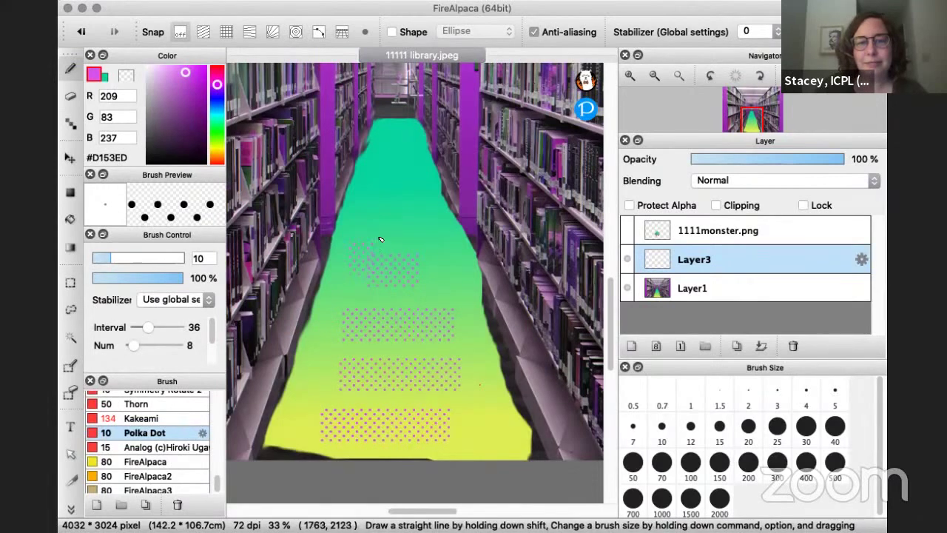
{"action": "left_click_drag", "start_coordinate": [438, 426], "coordinate": [504, 426]}
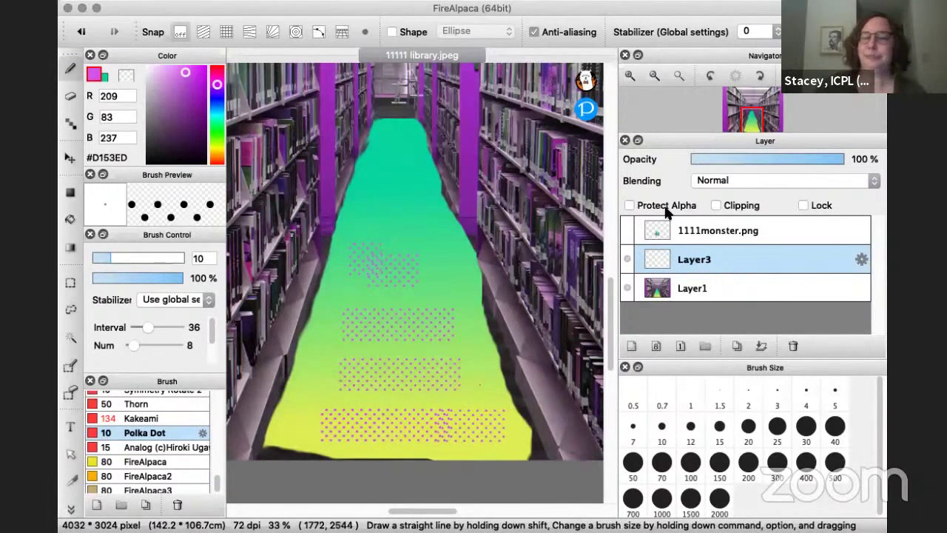
Step: Show the 1111monster.png layer and add a new layer above it in the stack
{"action": "left_click", "coordinate": [626, 230]}
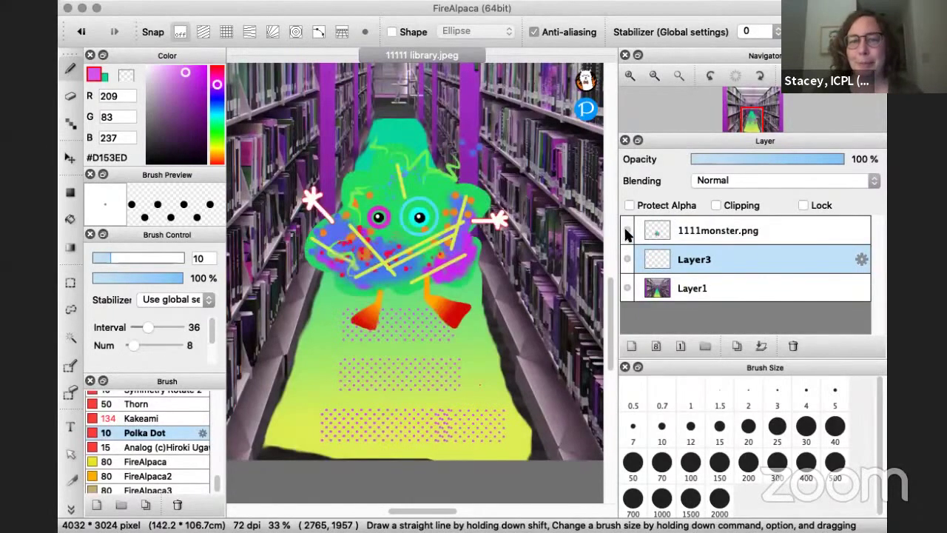
{"action": "left_click", "coordinate": [653, 77]}
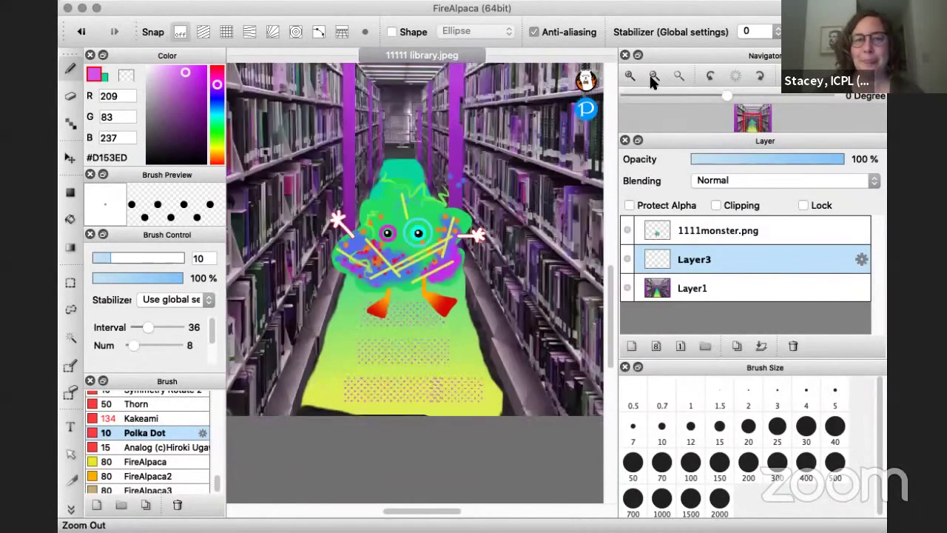
{"action": "left_click", "coordinate": [651, 75]}
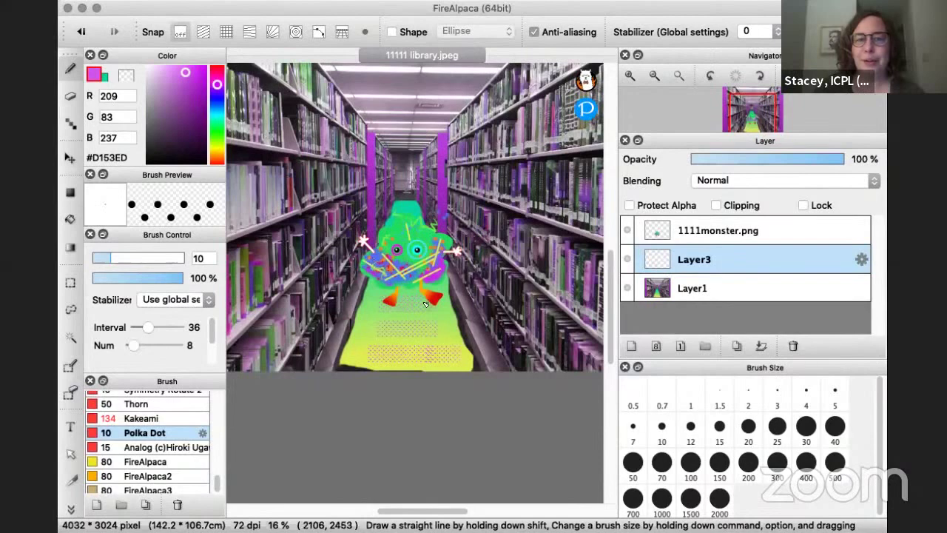
{"action": "left_click", "coordinate": [631, 345]}
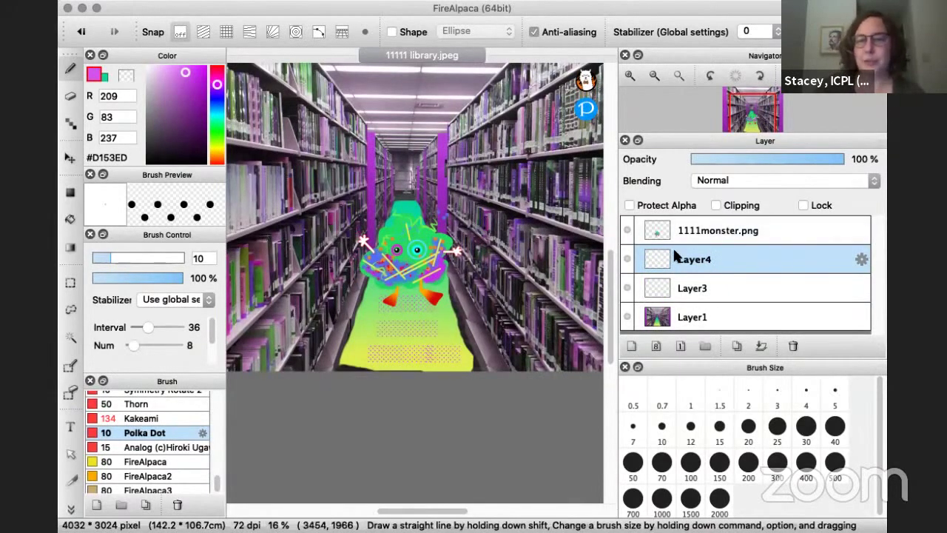
{"action": "left_click_drag", "start_coordinate": [667, 221], "coordinate": [664, 217]}
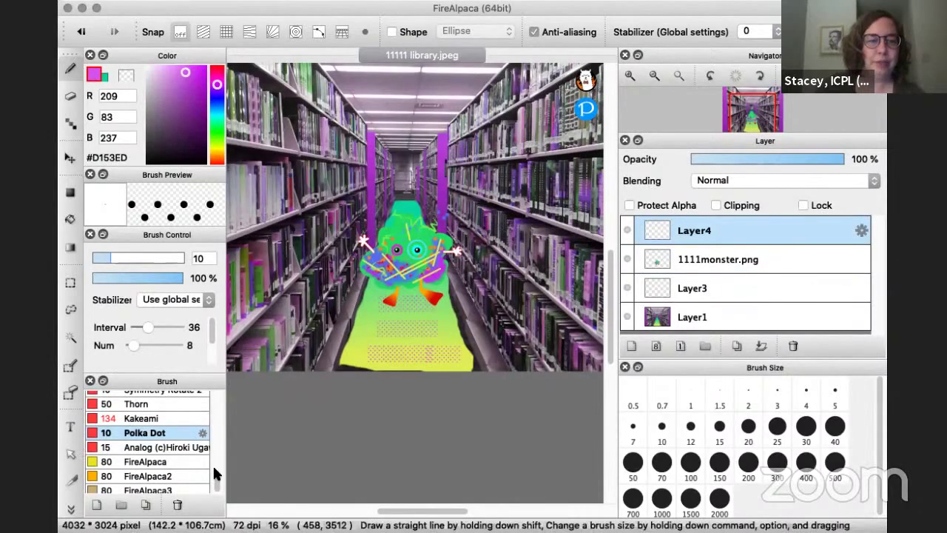
Step: Paint a green #57C86A patch over the monster's feet with the Pen brush on the new layer
{"action": "left_click_drag", "start_coordinate": [213, 474], "coordinate": [219, 403]}
{"action": "left_click", "coordinate": [145, 403]}
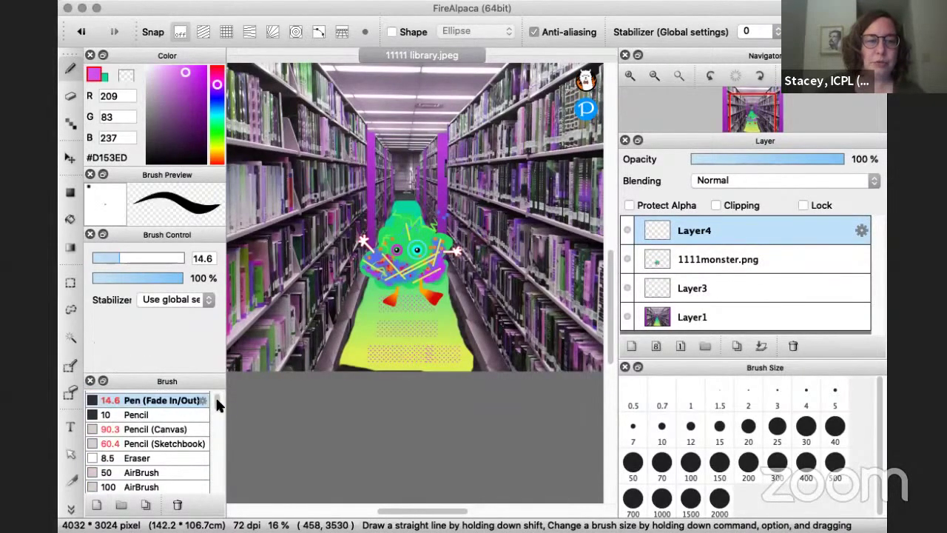
{"action": "scroll", "coordinate": [219, 403], "scroll_direction": "up", "scroll_amount": 1}
{"action": "left_click", "coordinate": [140, 400]}
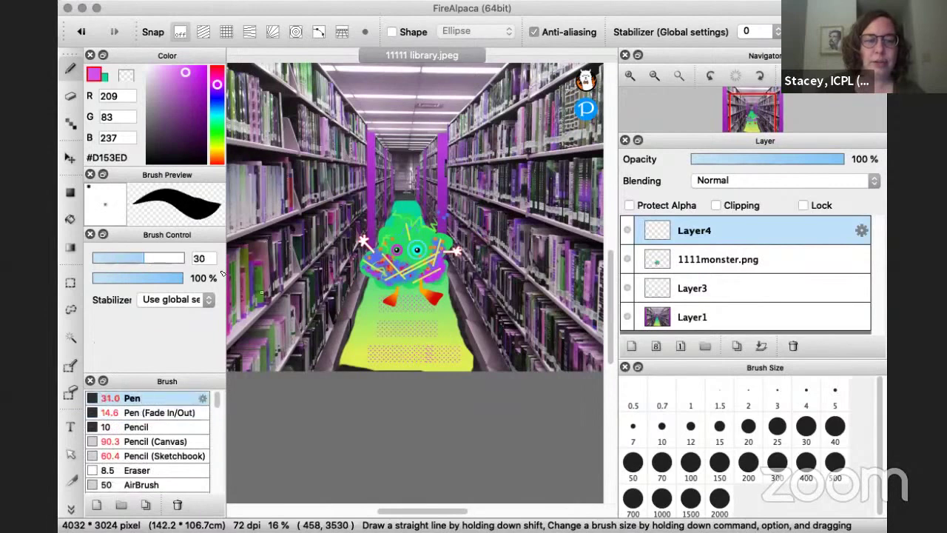
{"action": "left_click", "coordinate": [217, 128]}
{"action": "left_click_drag", "start_coordinate": [182, 86], "coordinate": [179, 86]}
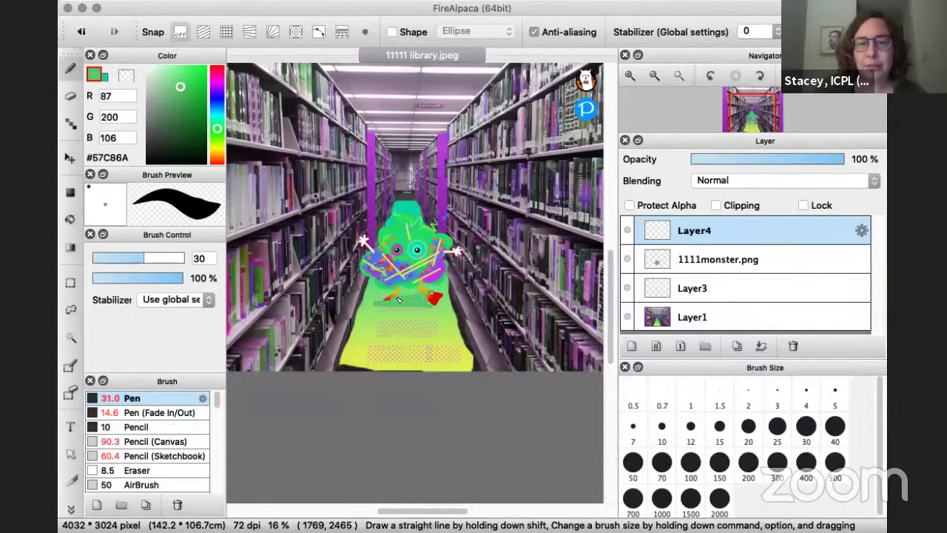
{"action": "mouse_move", "coordinate": [428, 301]}
{"action": "left_mouse_down"}
{"action": "mouse_move", "coordinate": [379, 310]}
{"action": "mouse_move", "coordinate": [431, 318]}
{"action": "mouse_move", "coordinate": [409, 322]}
{"action": "left_mouse_up"}
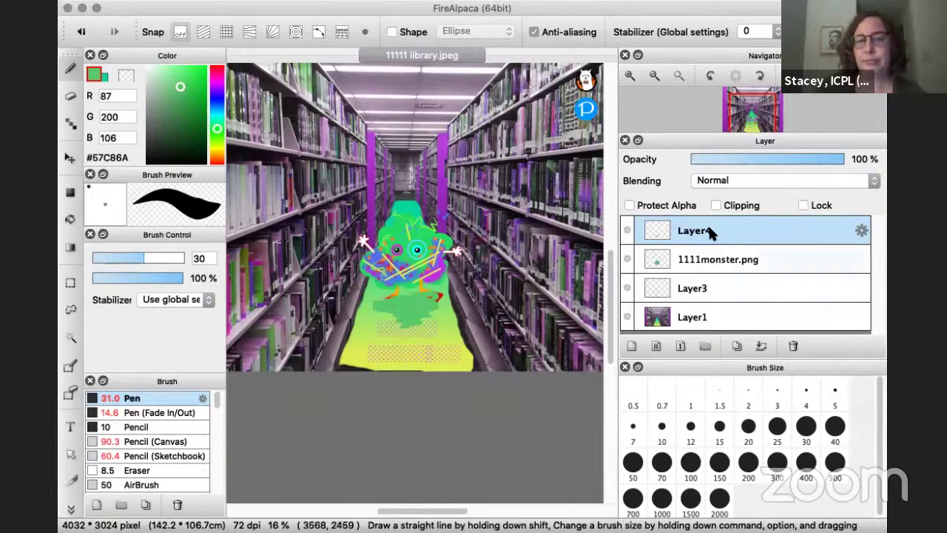
Step: Move the 1111monster.png layer above Layer4, trying its opacity at 65% before restoring it to 100%
{"action": "left_click", "coordinate": [697, 257]}
{"action": "left_click_drag", "start_coordinate": [697, 230], "coordinate": [690, 215]}
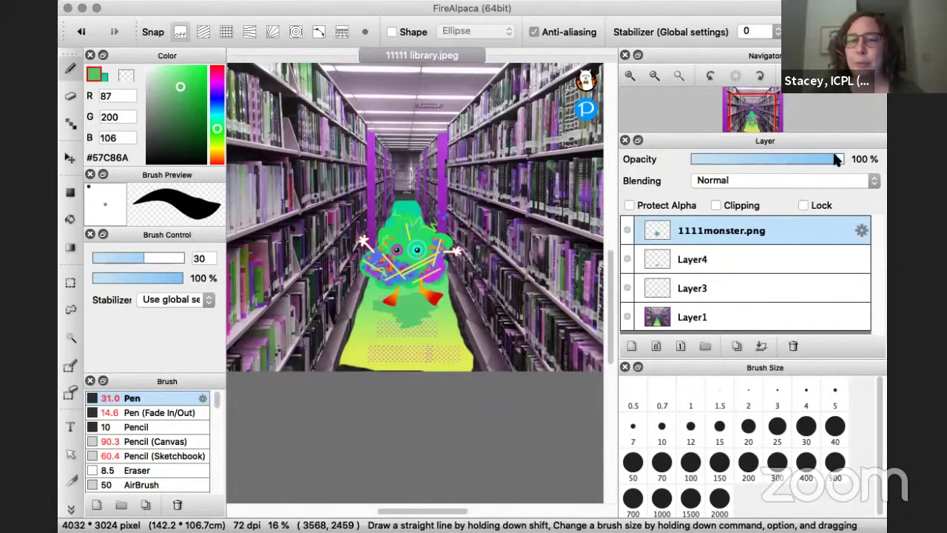
{"action": "left_click", "coordinate": [788, 163]}
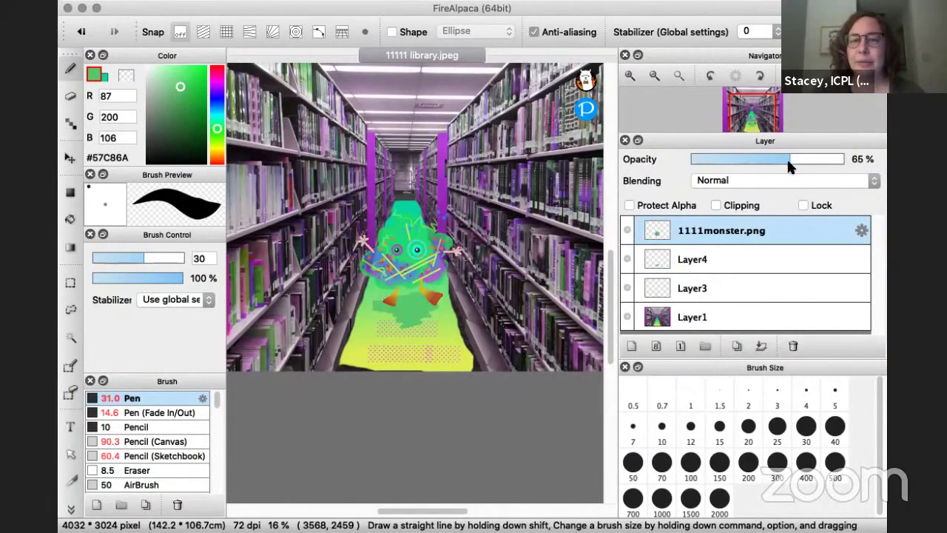
{"action": "left_click", "coordinate": [844, 158]}
Step: Set the opacity of Layer4, which holds the green patch under the monster, to 47%
{"action": "left_click", "coordinate": [693, 263]}
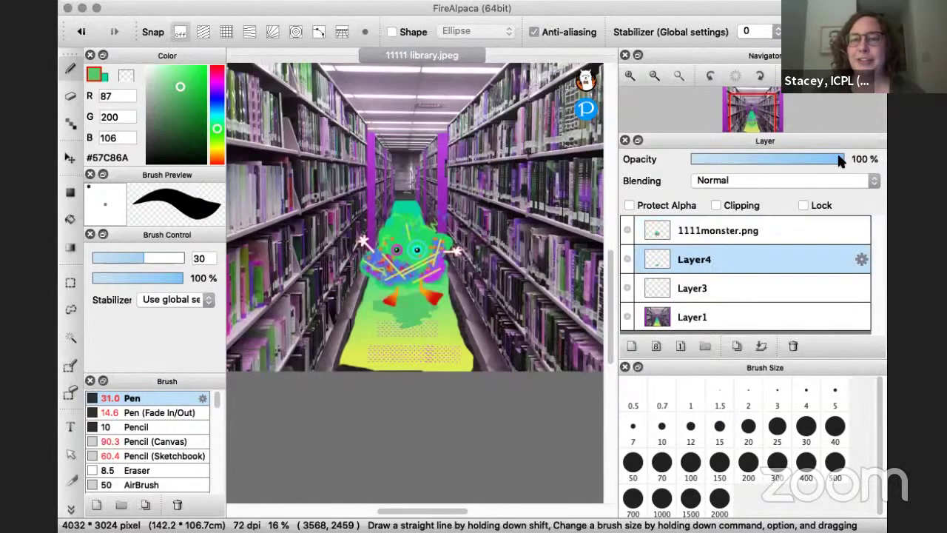
{"action": "left_click", "coordinate": [765, 159]}
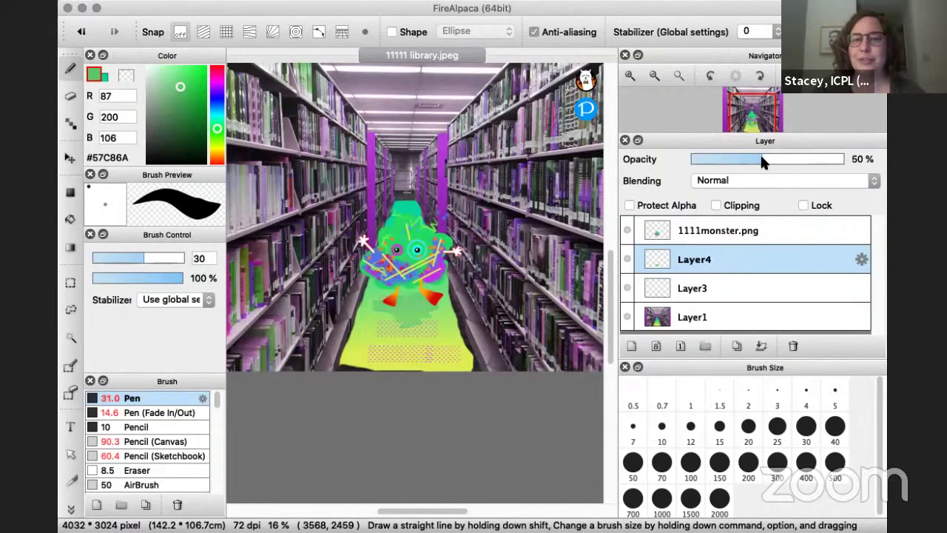
{"action": "left_click", "coordinate": [761, 157]}
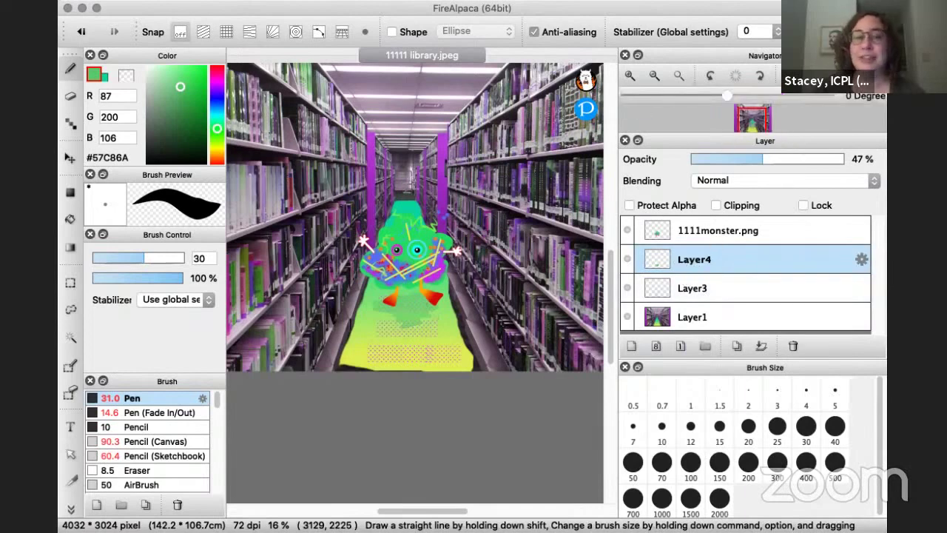
Step: Shift the hue of Layer4's green patch to -9 with the Hue Saturation Brightness filter
{"action": "left_click", "coordinate": [211, 0]}
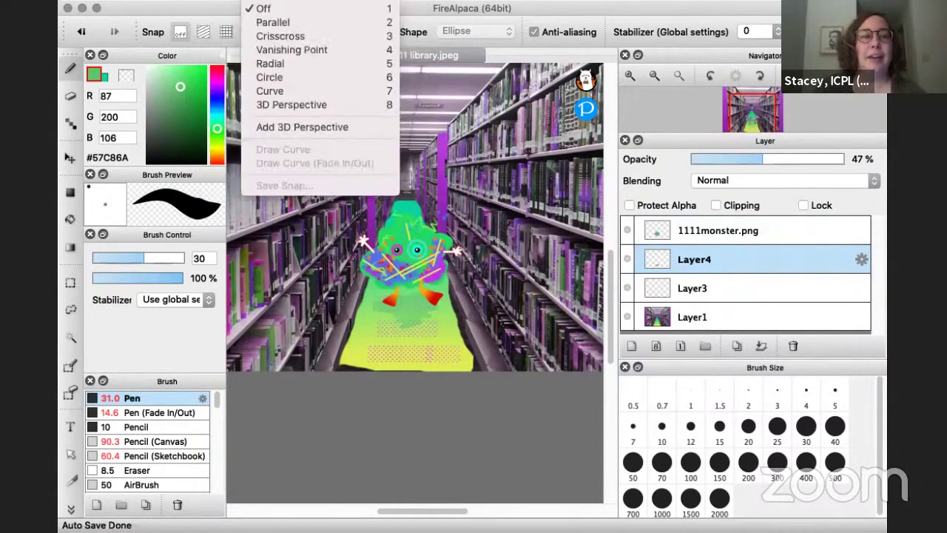
{"action": "mouse_move", "coordinate": [185, 0]}
{"action": "left_click", "coordinate": [188, 22]}
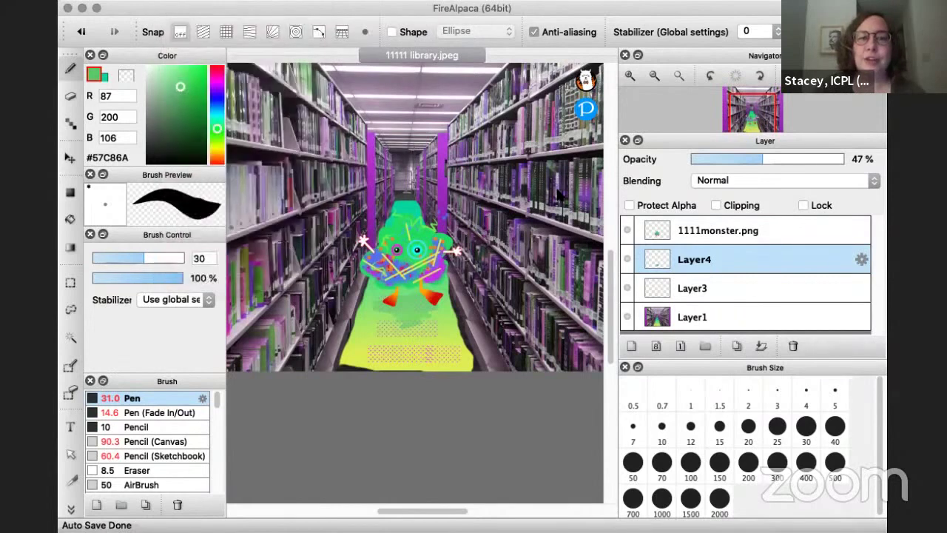
{"action": "mouse_move", "coordinate": [687, 211]}
{"action": "left_mouse_down"}
{"action": "mouse_move", "coordinate": [790, 211]}
{"action": "mouse_move", "coordinate": [579, 213]}
{"action": "mouse_move", "coordinate": [678, 204]}
{"action": "left_mouse_up"}
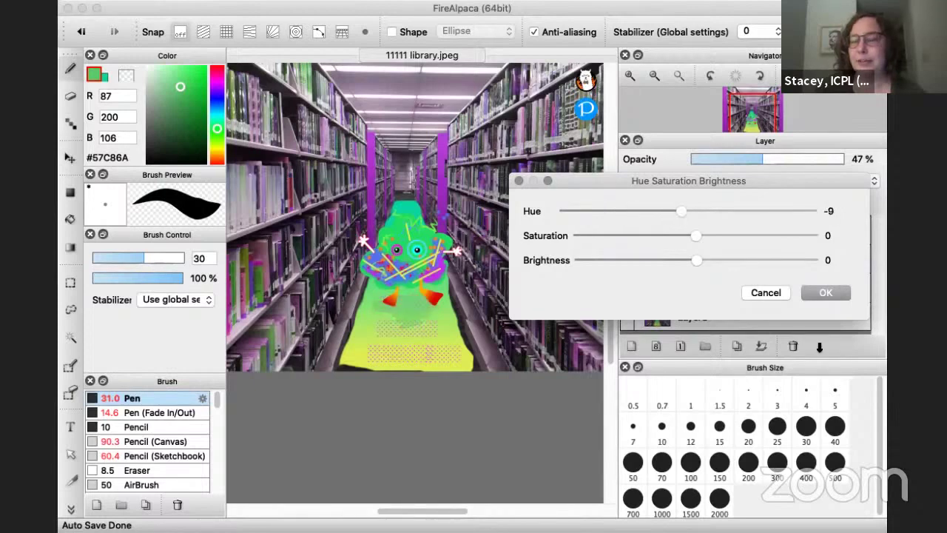
{"action": "left_click", "coordinate": [829, 294]}
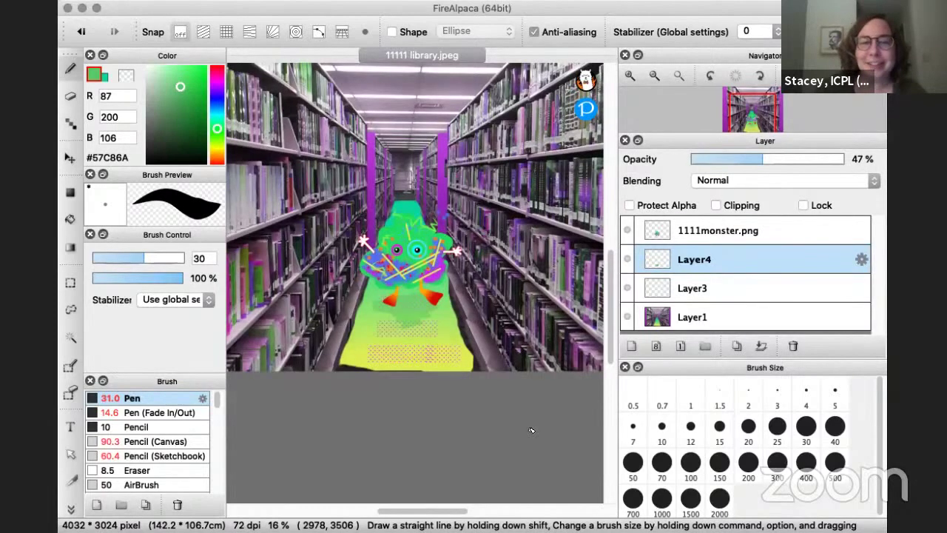
Step: Export the finished picture to the Desktop as a 24-bit PNG named monster
{"action": "left_click", "coordinate": [85, 0]}
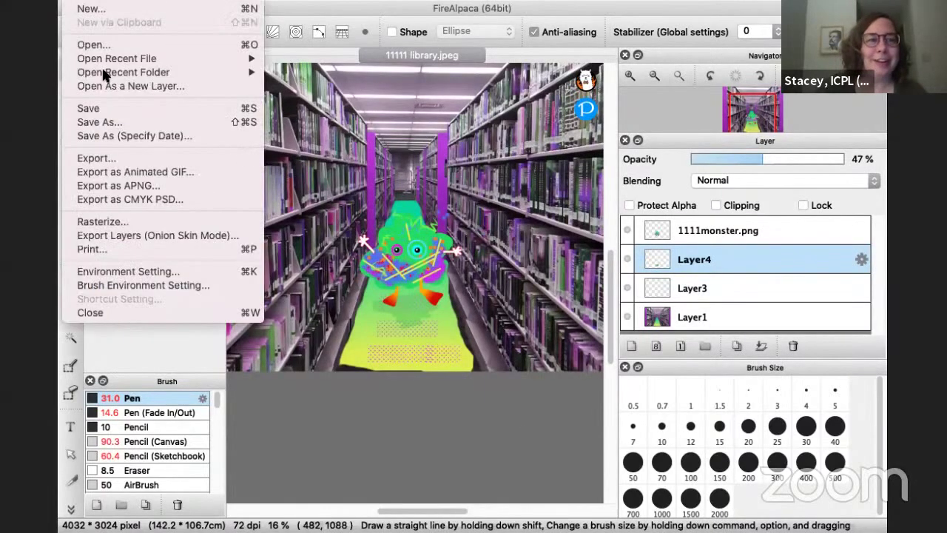
{"action": "left_click", "coordinate": [90, 158]}
{"action": "left_click", "coordinate": [450, 229]}
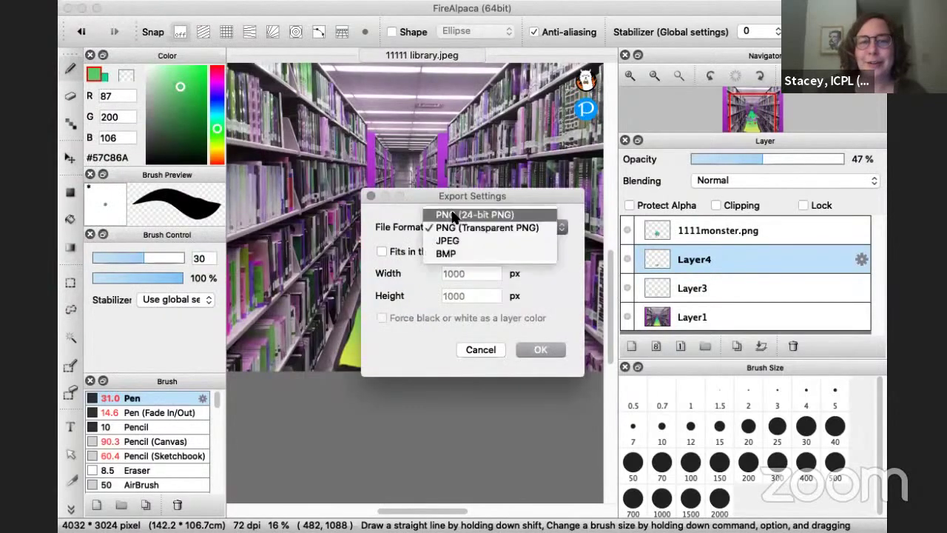
{"action": "left_click", "coordinate": [451, 208]}
{"action": "left_click", "coordinate": [540, 350]}
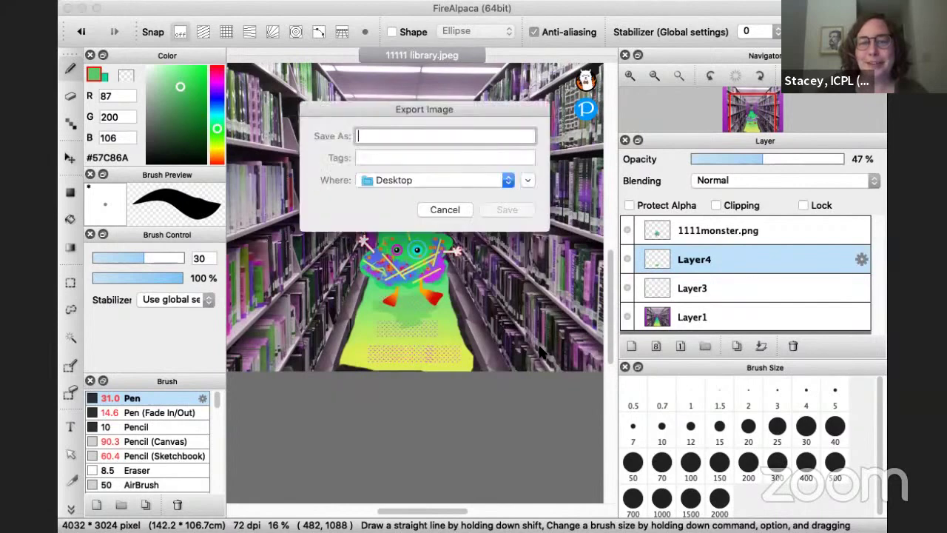
{"action": "type", "text": "monster"}
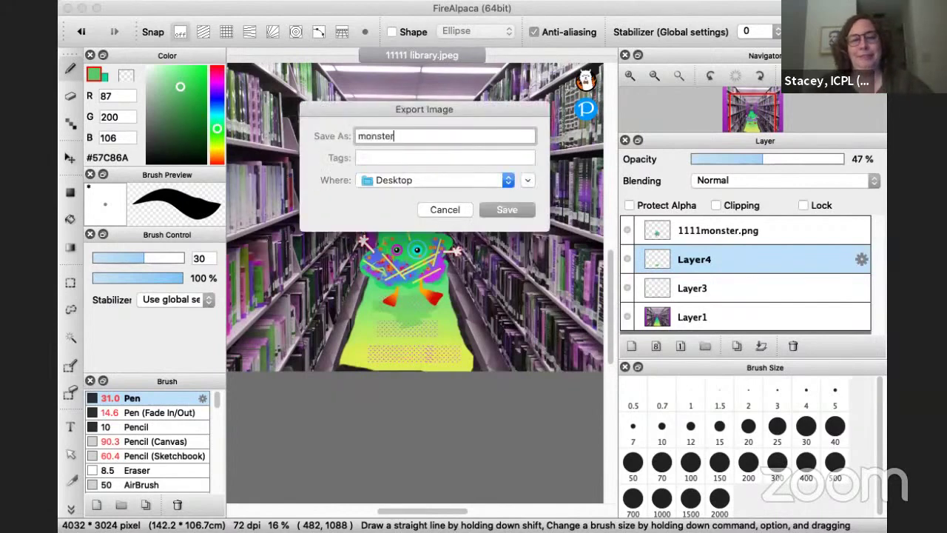
{"action": "key", "text": "Return"}
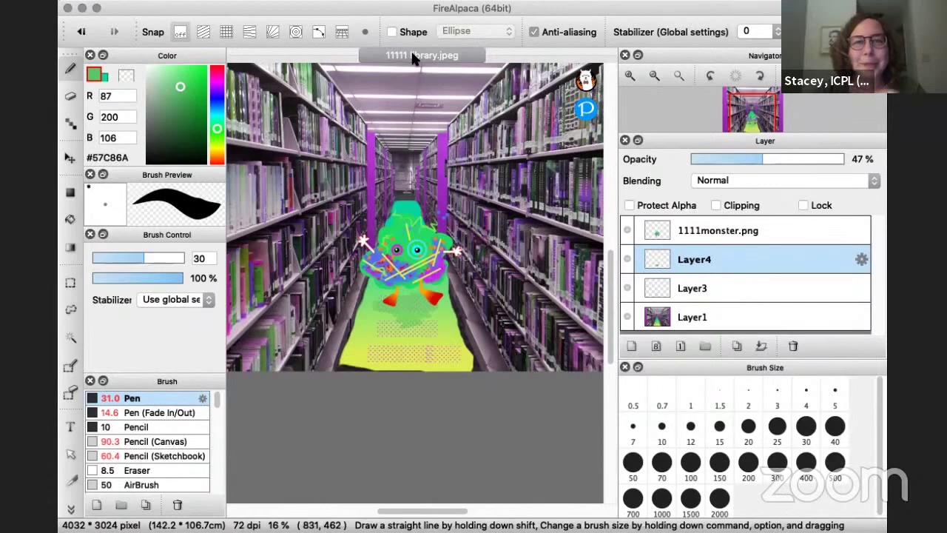
{"action": "key", "text": "super+w"}
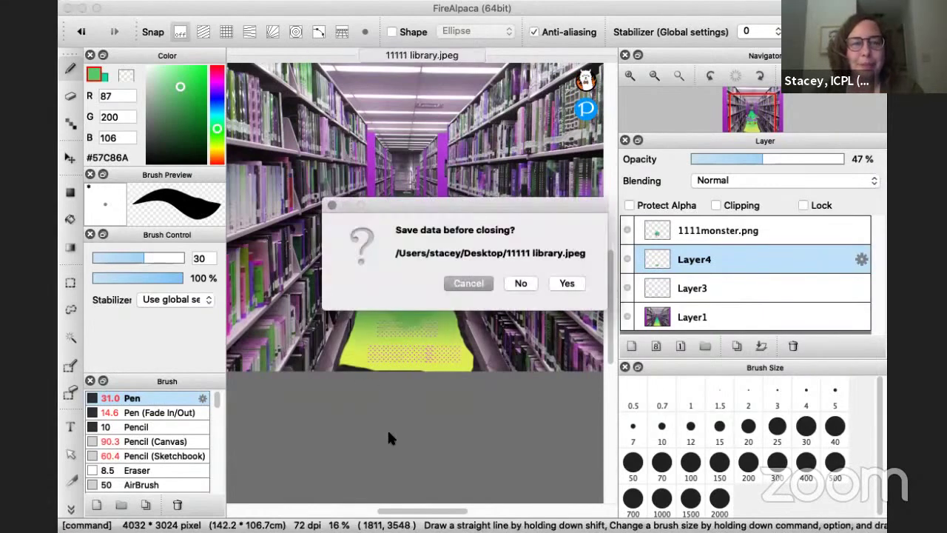
{"action": "left_click", "coordinate": [566, 284]}
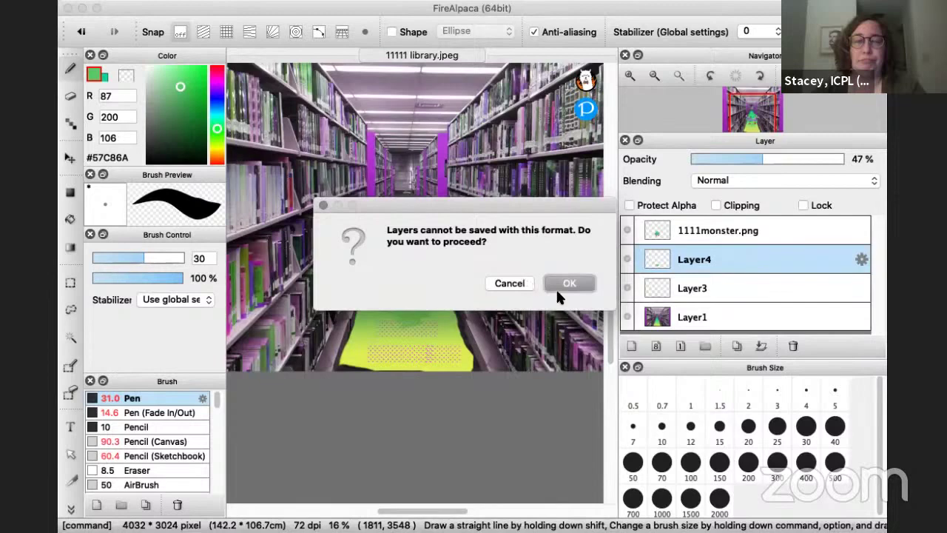
{"action": "left_click", "coordinate": [558, 287]}
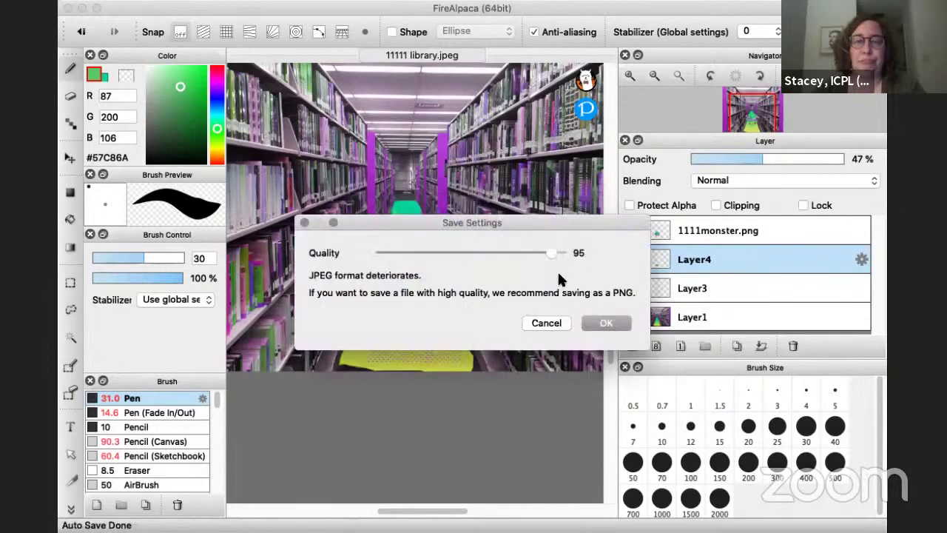
{"action": "left_click", "coordinate": [549, 322]}
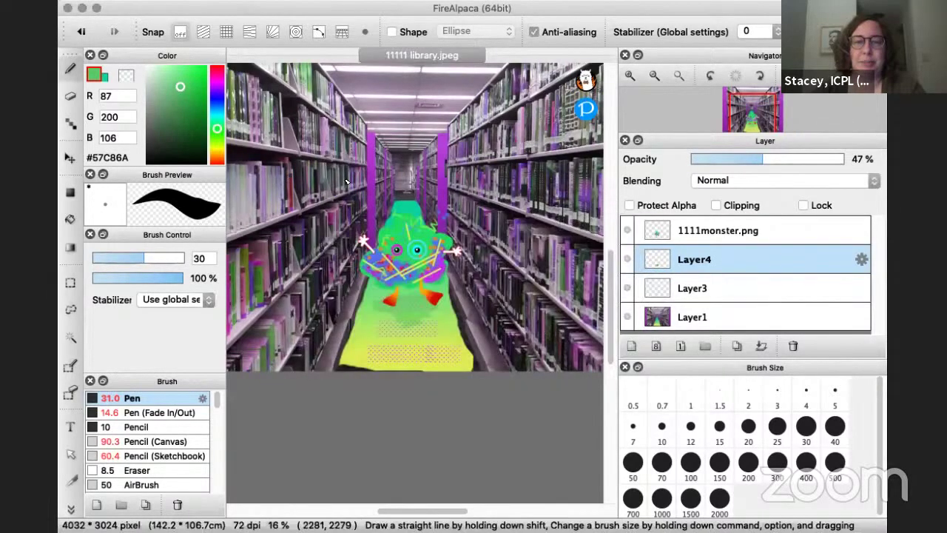
Step: Save the layered image to the Desktop as monster2 in FireAlpaca (*.mdp) format and close the document
{"action": "left_click", "coordinate": [89, 0]}
{"action": "mouse_move", "coordinate": [70, 0]}
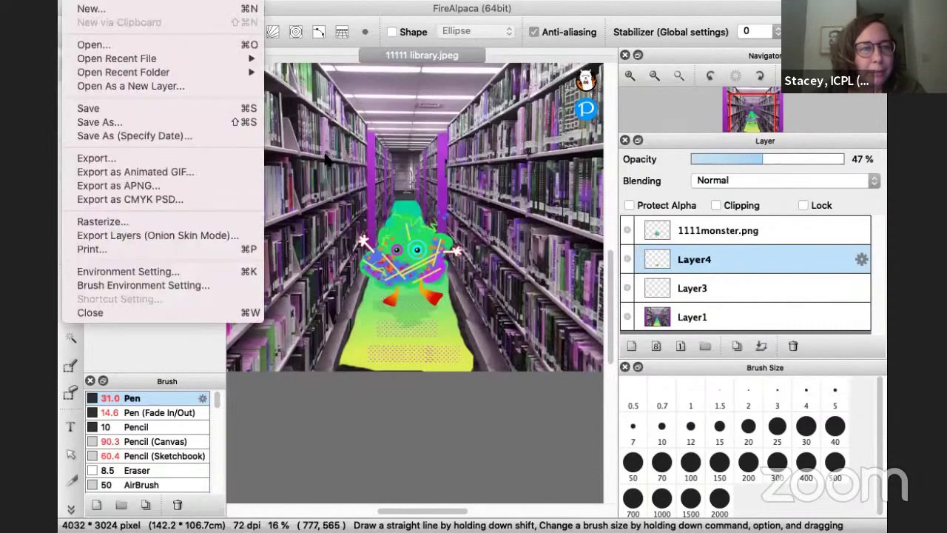
{"action": "left_click", "coordinate": [99, 123]}
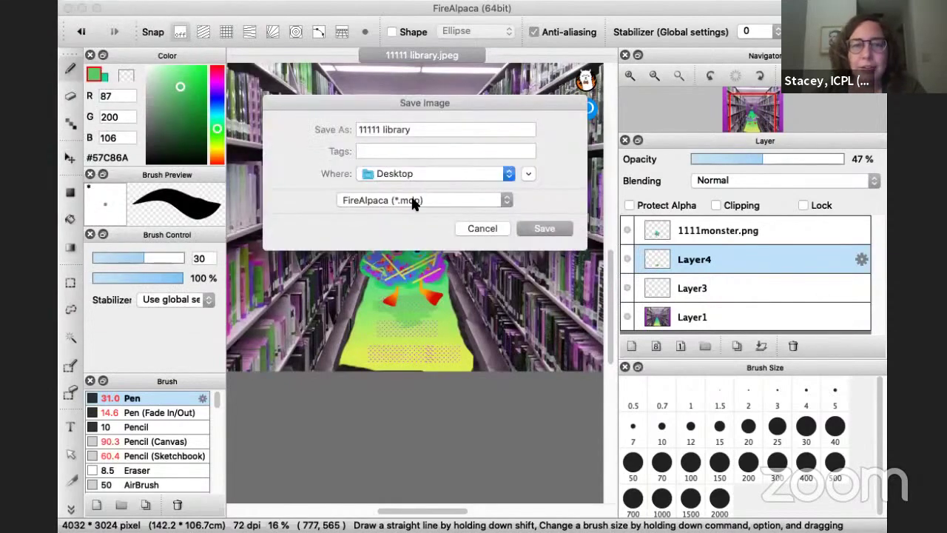
{"action": "left_click", "coordinate": [412, 200]}
{"action": "left_click", "coordinate": [408, 198]}
{"action": "left_click", "coordinate": [411, 130]}
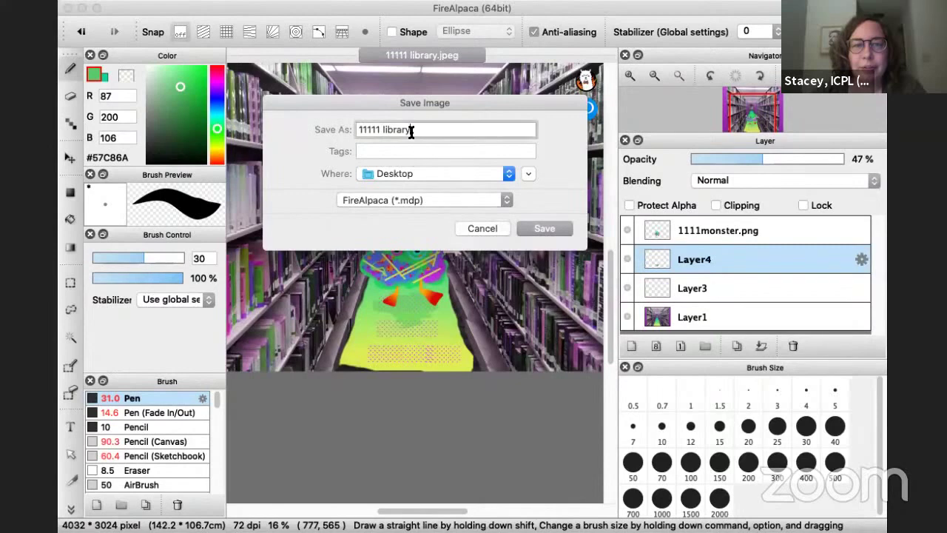
{"action": "left_click_drag", "start_coordinate": [411, 129], "coordinate": [335, 121]}
{"action": "type", "text": "monster2"}
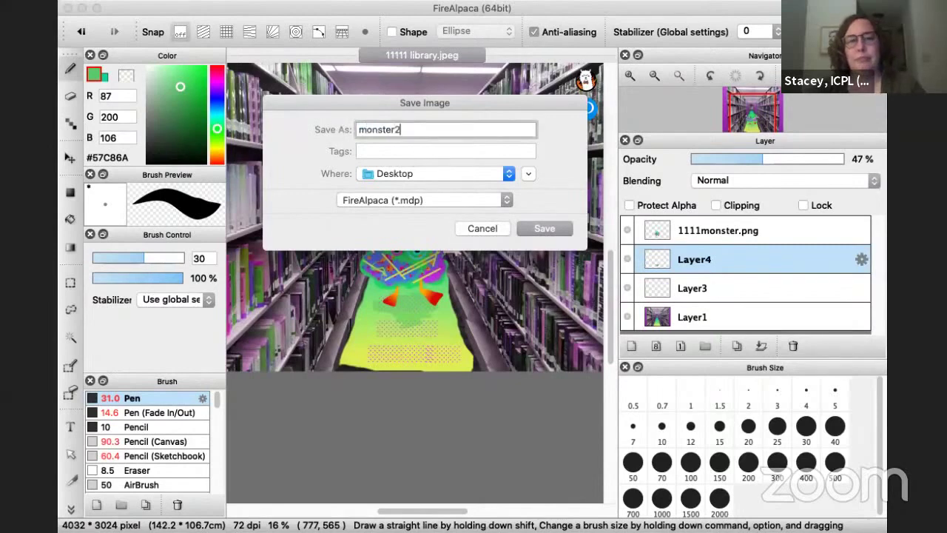
{"action": "left_click", "coordinate": [544, 229]}
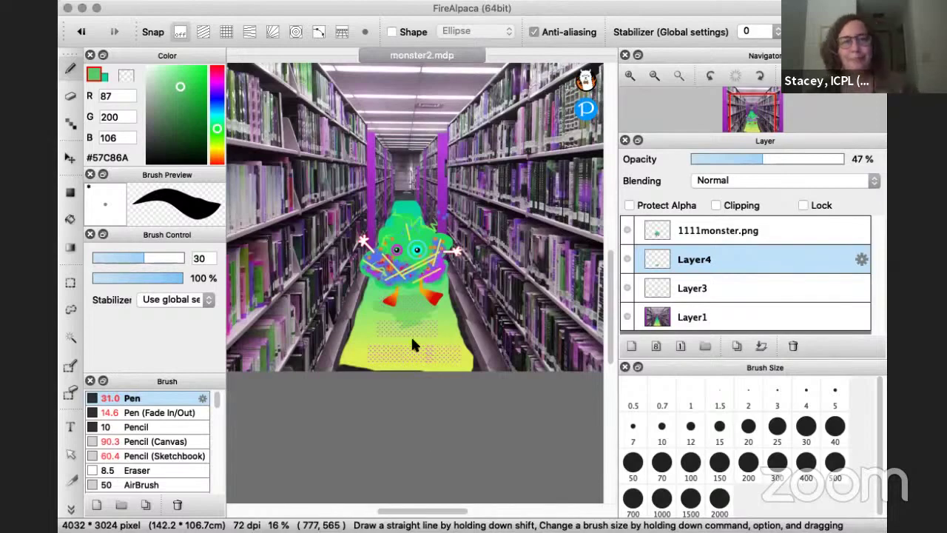
{"action": "key", "text": "super+w"}
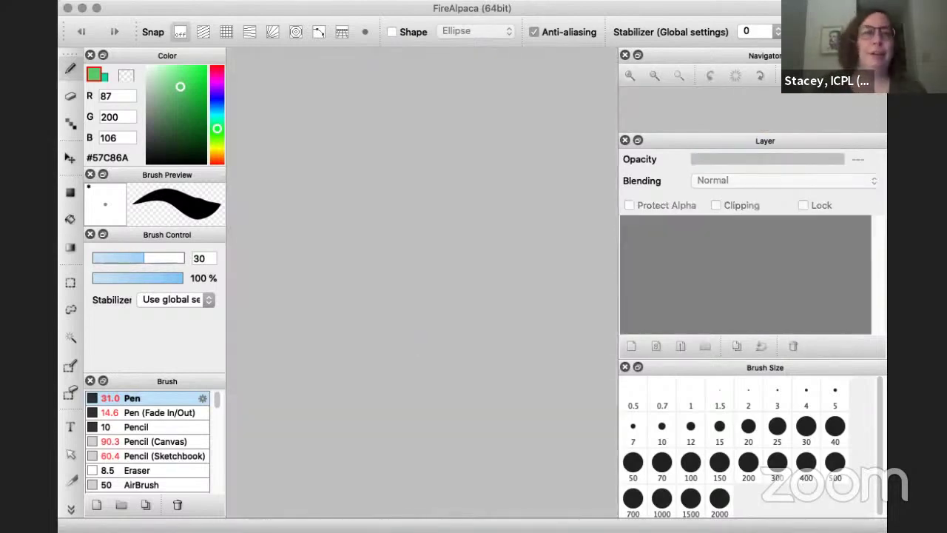
Step: Create a new comic page from the Yonkoma template
{"action": "left_click", "coordinate": [83, 9]}
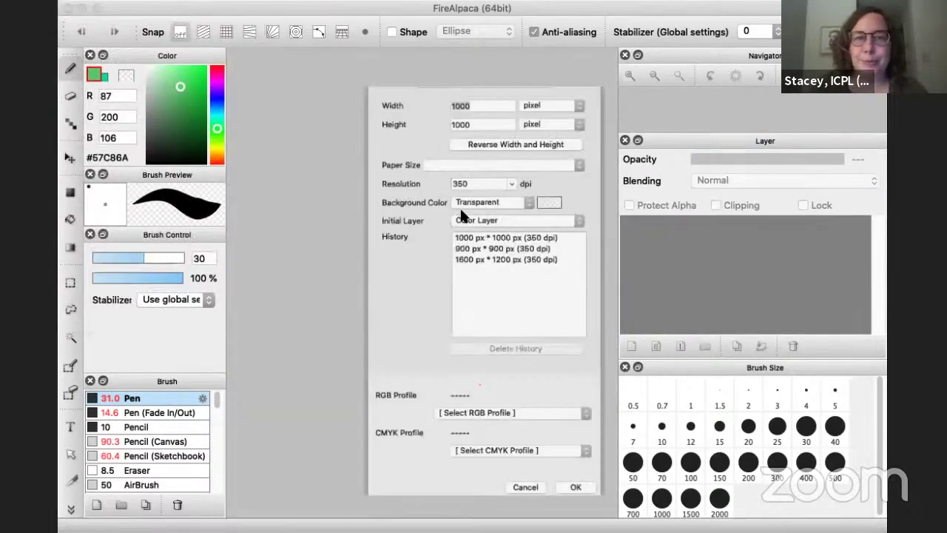
{"action": "left_click", "coordinate": [482, 40]}
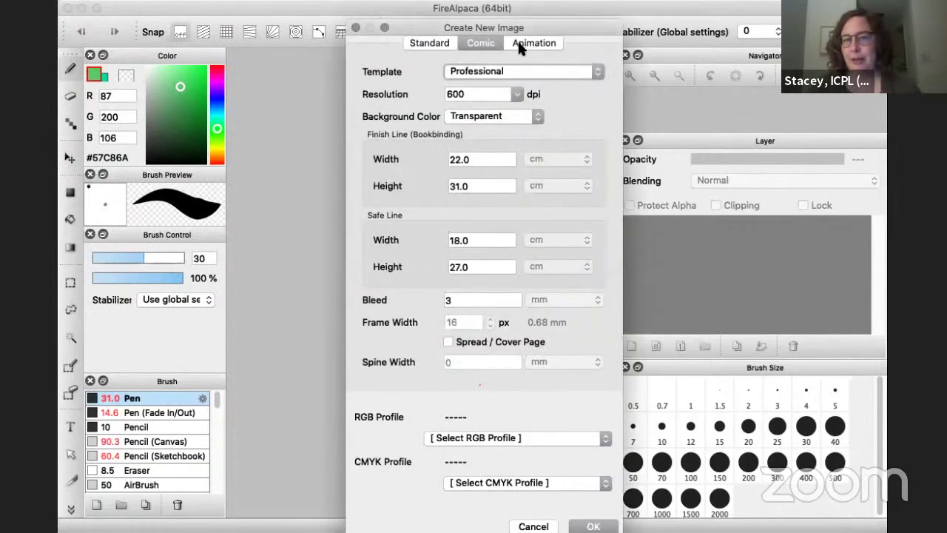
{"action": "left_click", "coordinate": [475, 71]}
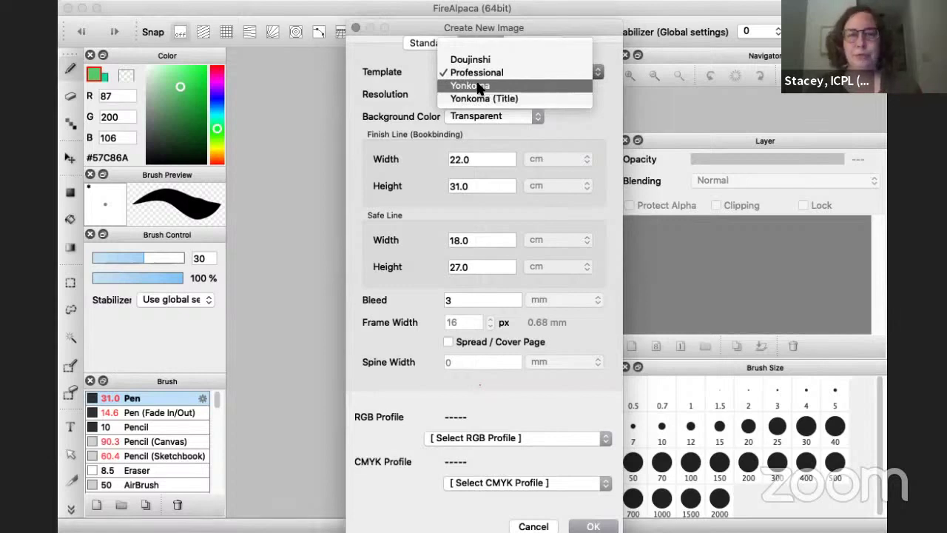
{"action": "left_click", "coordinate": [473, 87]}
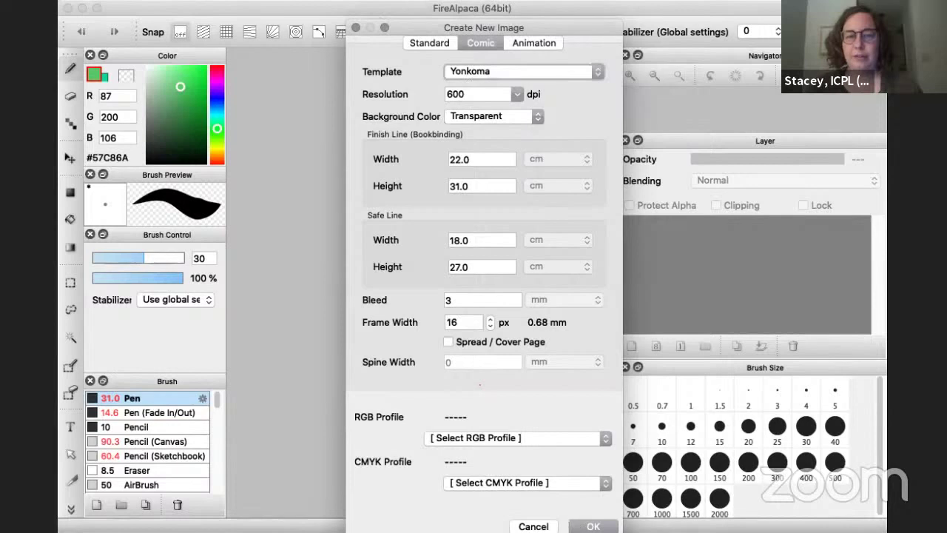
{"action": "key", "text": "Return"}
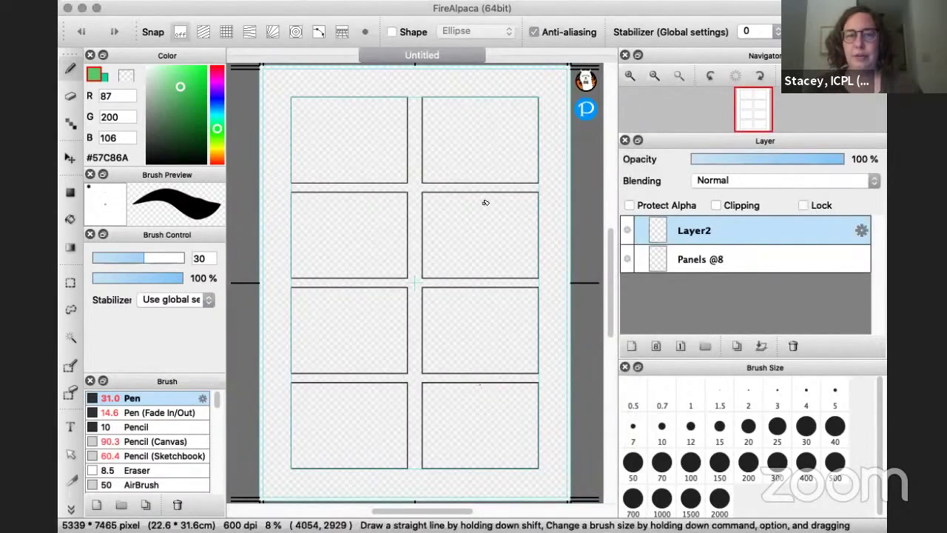
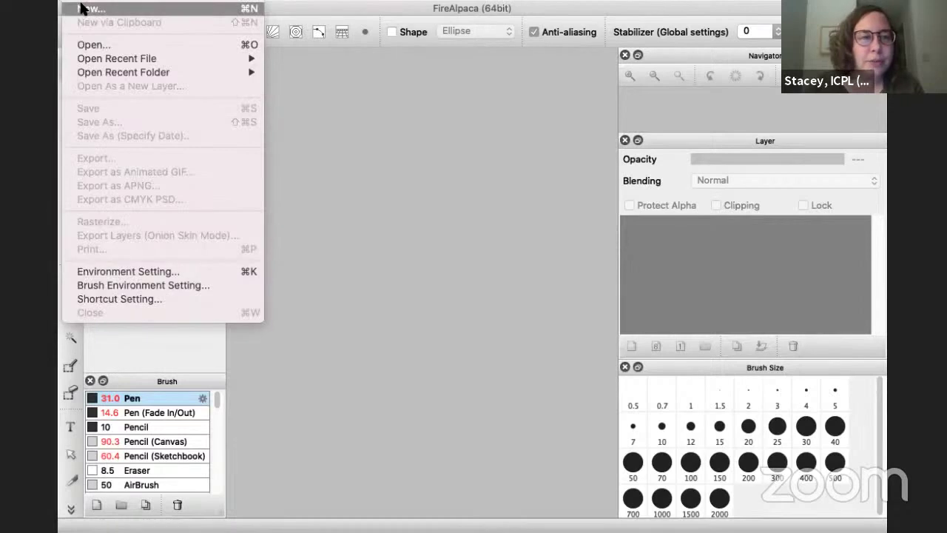
Step: Create a new comic page from the Yonkoma (Title) template, then close it
{"action": "left_click", "coordinate": [83, 9]}
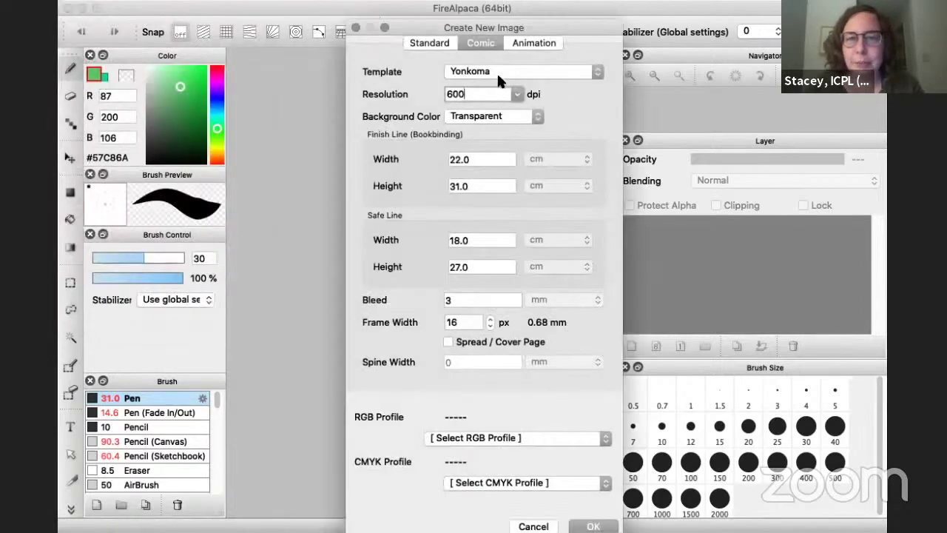
{"action": "left_click", "coordinate": [483, 72]}
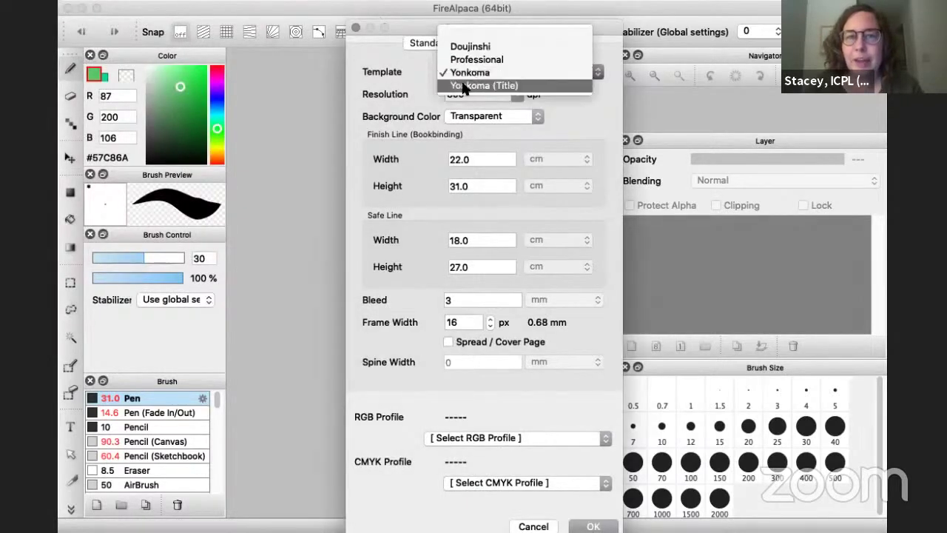
{"action": "left_click", "coordinate": [478, 87]}
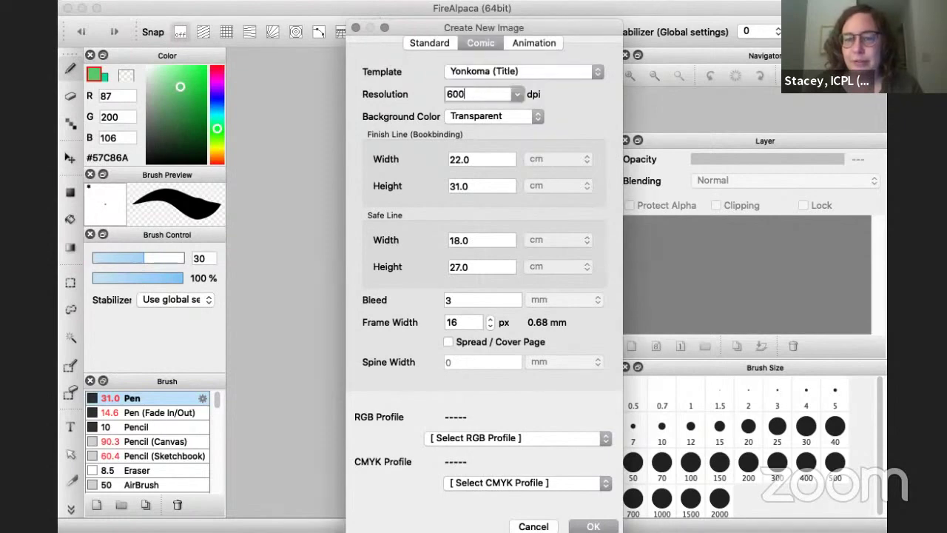
{"action": "key", "text": "Return"}
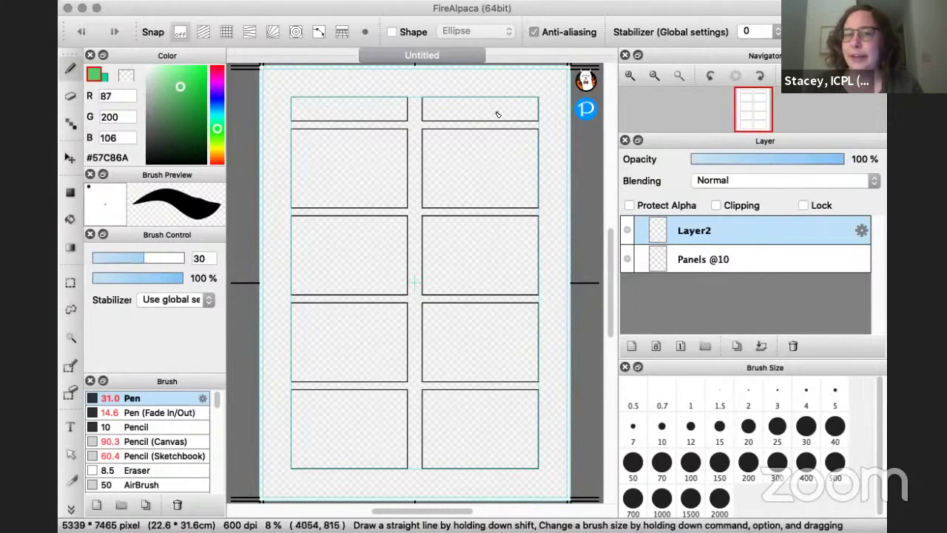
{"action": "key", "text": "super+w"}
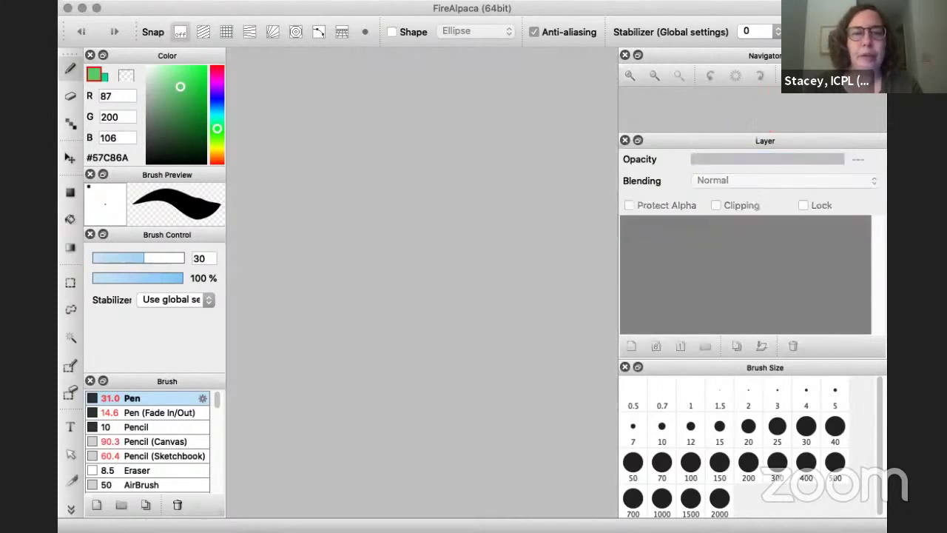
Step: Create a new comic page from the Doujinshi template at 600 dpi with a transparent background
{"action": "left_click", "coordinate": [81, 0]}
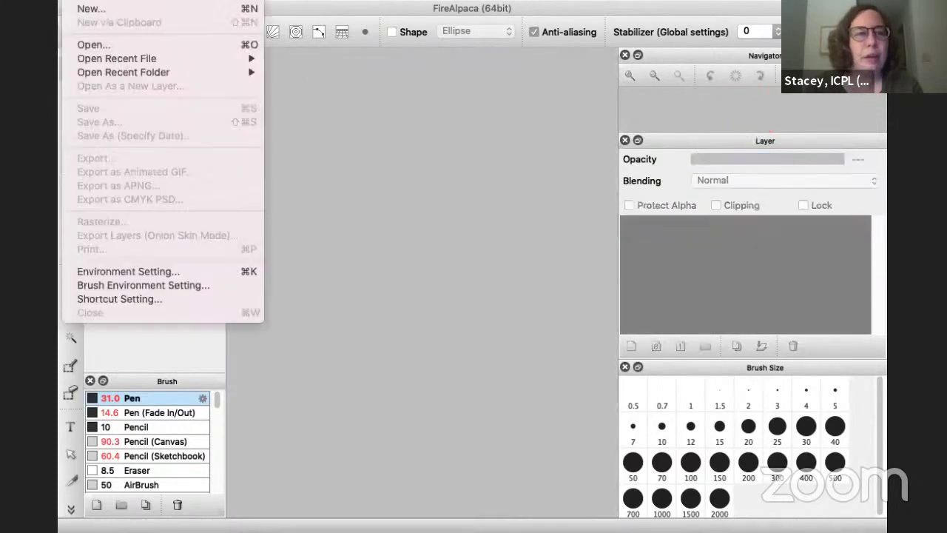
{"action": "left_click", "coordinate": [83, 10]}
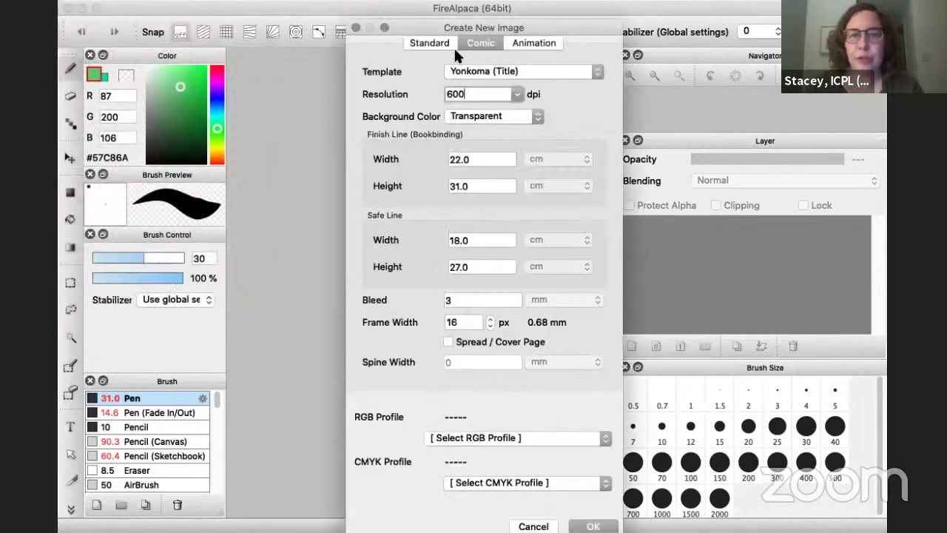
{"action": "left_click", "coordinate": [476, 71]}
{"action": "left_click", "coordinate": [468, 31]}
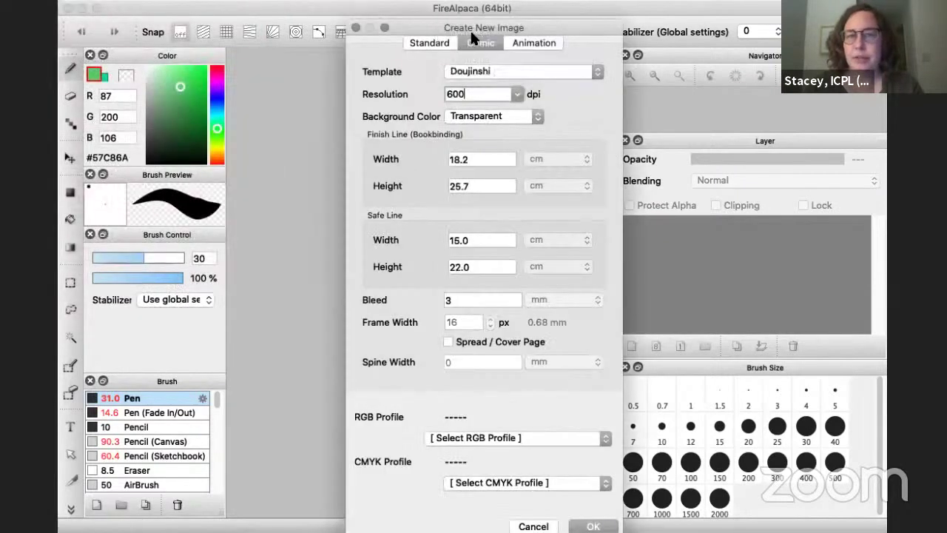
{"action": "left_click", "coordinate": [464, 72]}
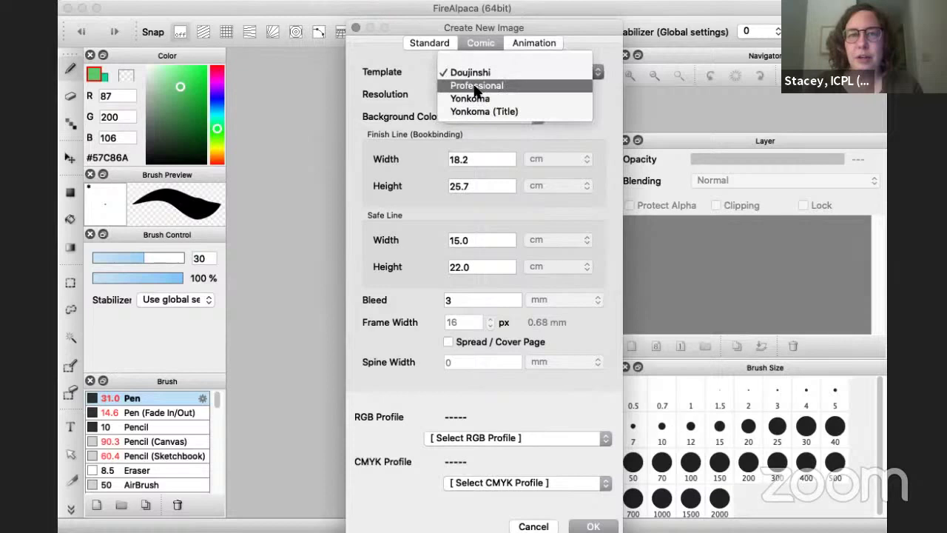
{"action": "left_click", "coordinate": [421, 75]}
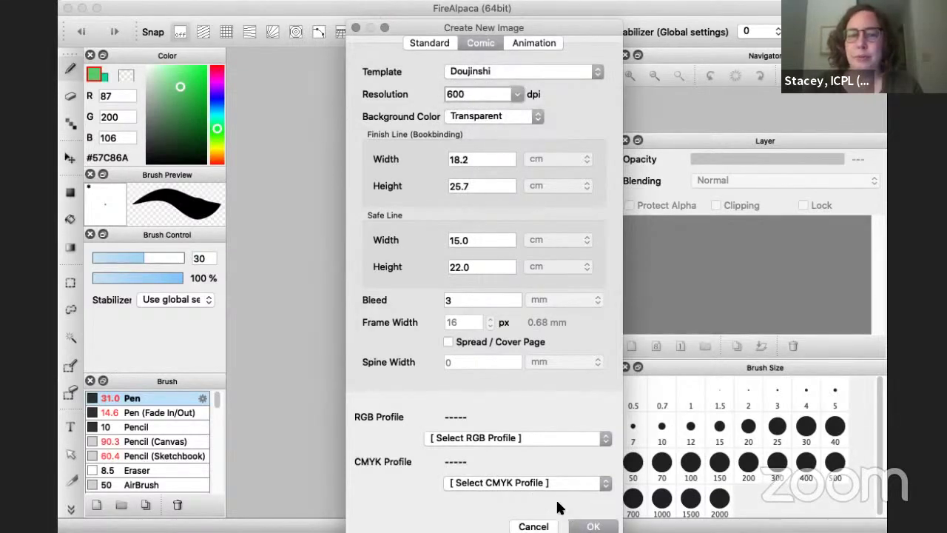
{"action": "left_click", "coordinate": [594, 526]}
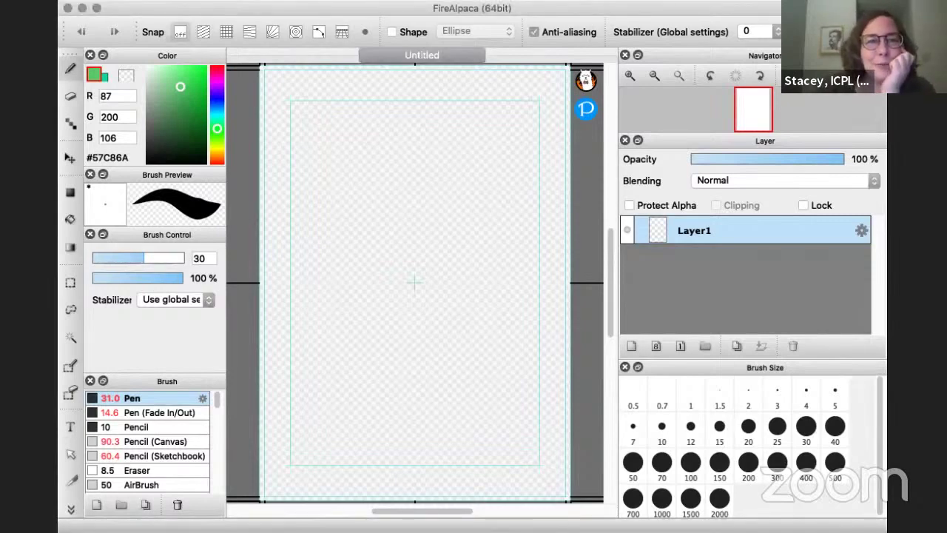
Step: Add panel material to the page at the Inner Frame position with line width 10 and a black border
{"action": "left_click", "coordinate": [142, 0]}
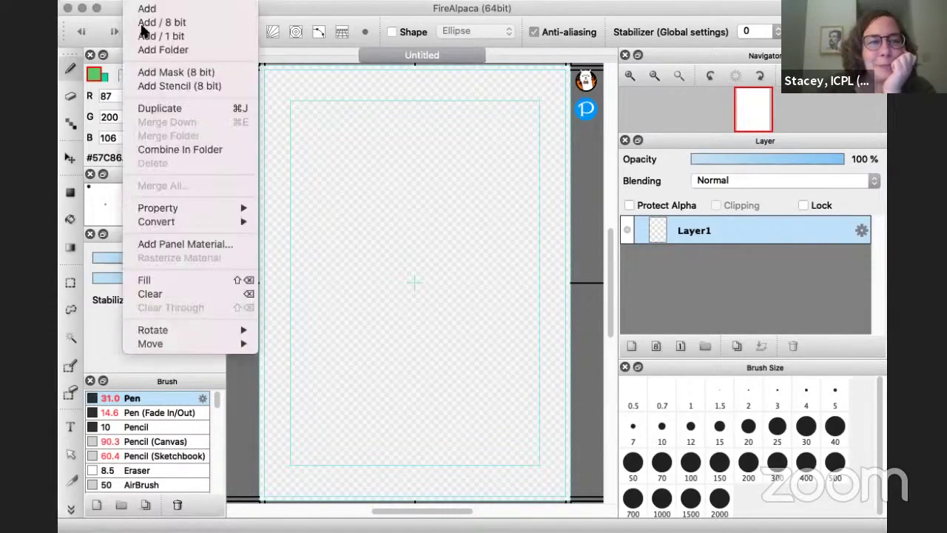
{"action": "left_click", "coordinate": [167, 244]}
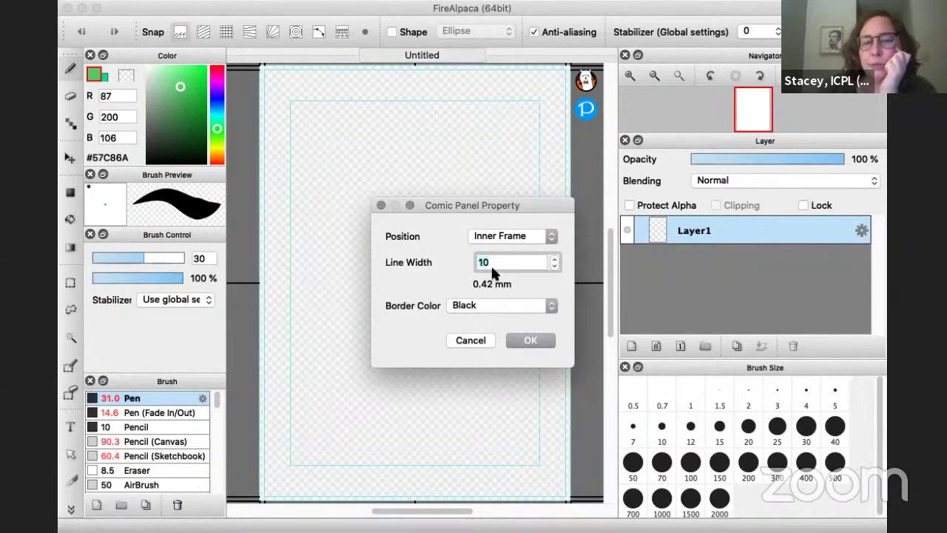
{"action": "left_click", "coordinate": [530, 342]}
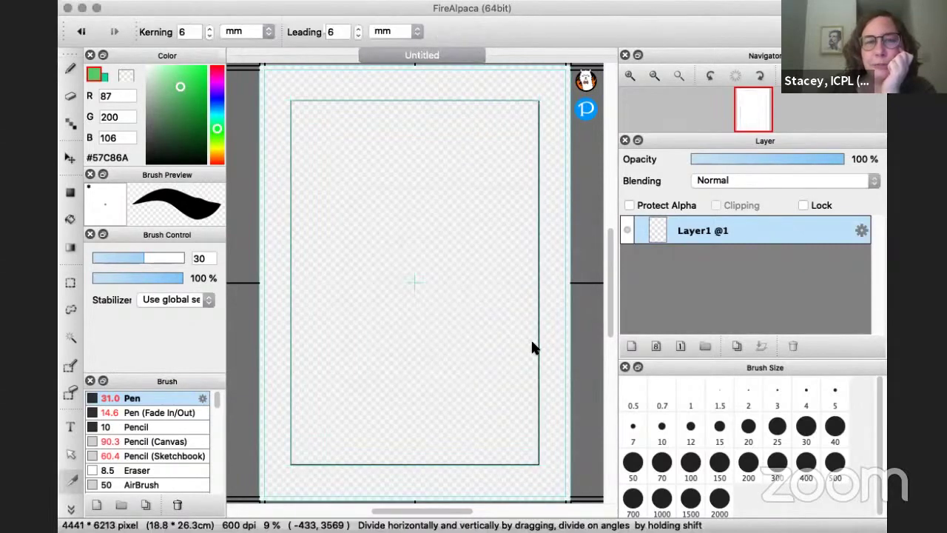
Step: Divide the comic frame horizontally, split the upper panel vertically, and cut the lower panel diagonally from its right side to its bottom edge
{"action": "left_click", "coordinate": [629, 77]}
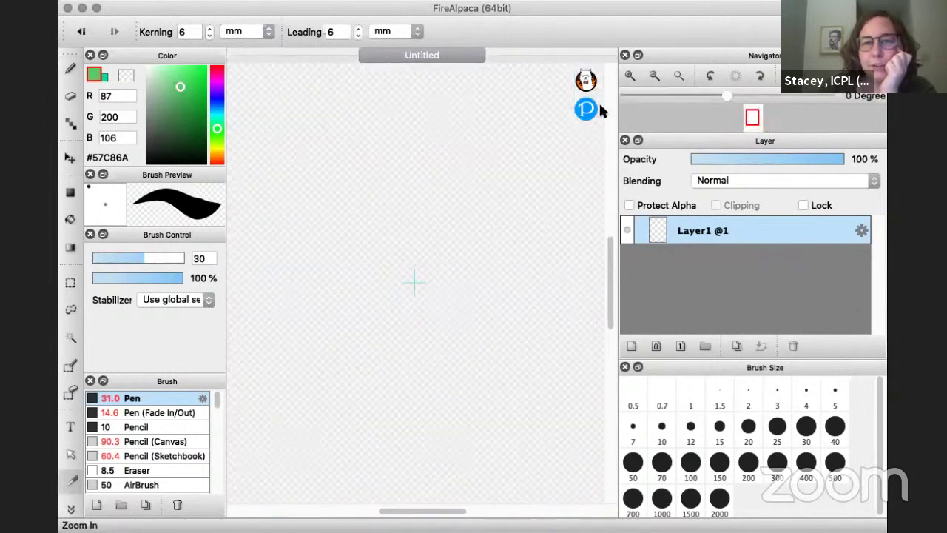
{"action": "scroll", "coordinate": [604, 237], "scroll_direction": "up", "scroll_amount": 1}
{"action": "scroll", "coordinate": [605, 222], "scroll_direction": "up", "scroll_amount": 3}
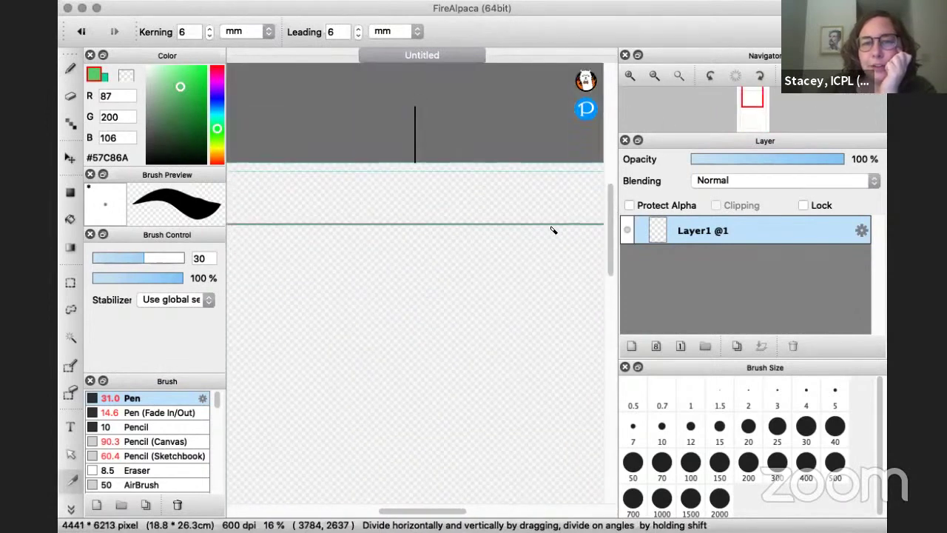
{"action": "left_click", "coordinate": [655, 74]}
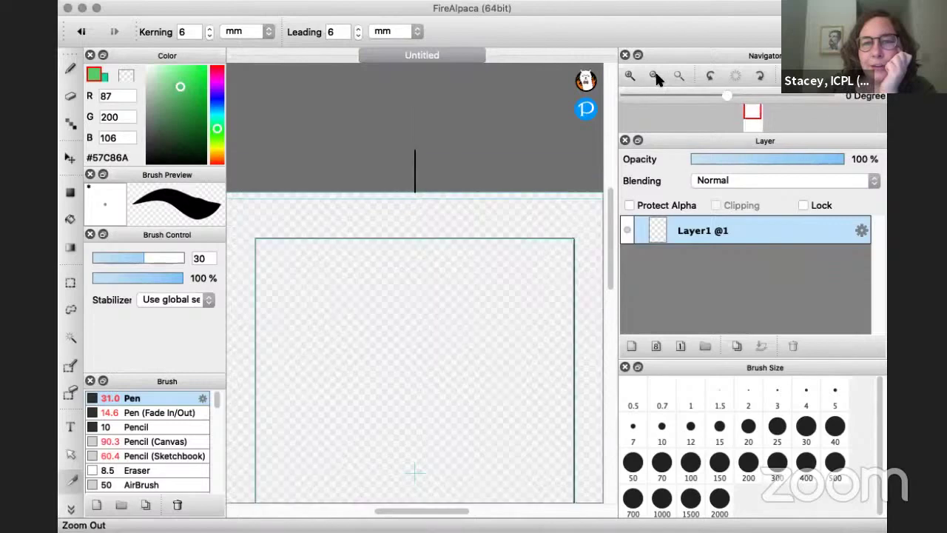
{"action": "scroll", "coordinate": [609, 257], "scroll_direction": "down", "scroll_amount": 2}
{"action": "scroll", "coordinate": [608, 258], "scroll_direction": "down", "scroll_amount": 2}
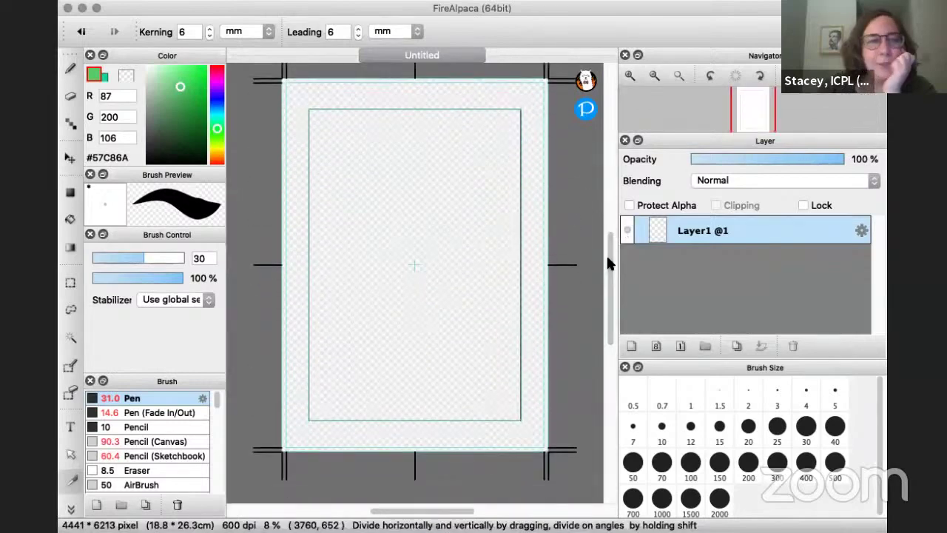
{"action": "left_click", "coordinate": [69, 477]}
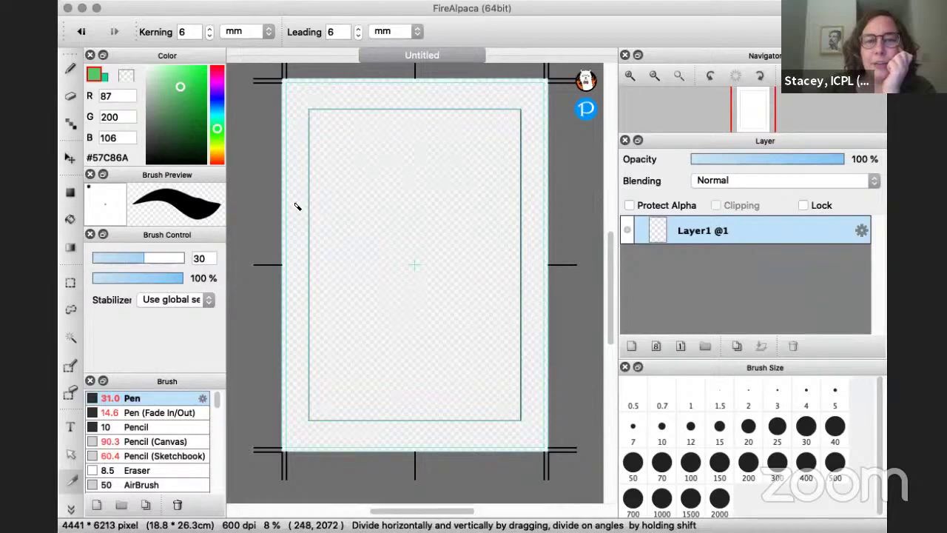
{"action": "left_click_drag", "start_coordinate": [297, 203], "coordinate": [530, 208]}
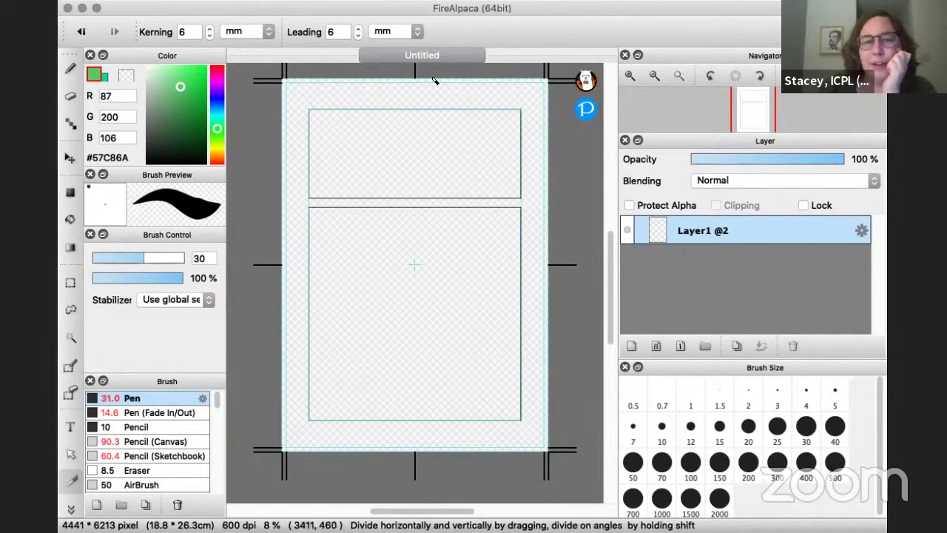
{"action": "left_click_drag", "start_coordinate": [386, 97], "coordinate": [392, 204]}
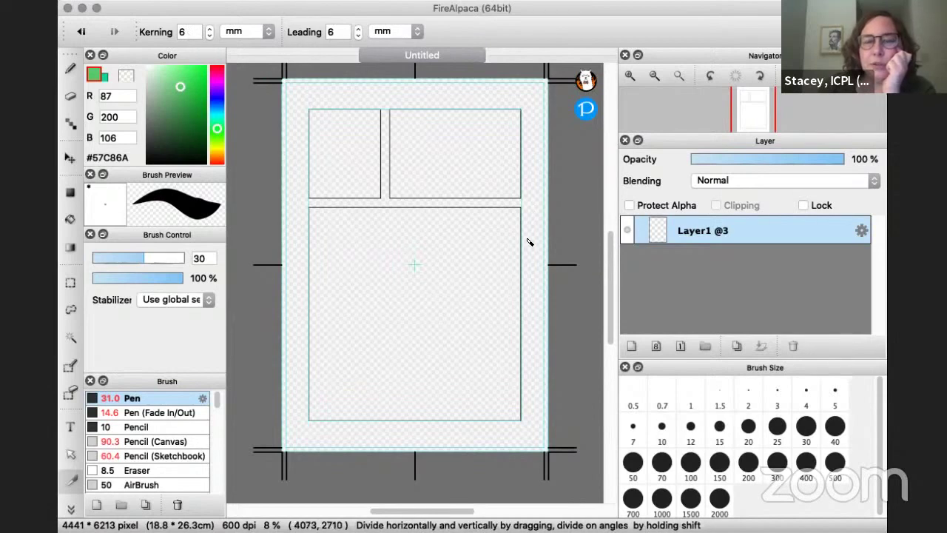
{"action": "left_click_drag", "start_coordinate": [528, 264], "coordinate": [368, 446]}
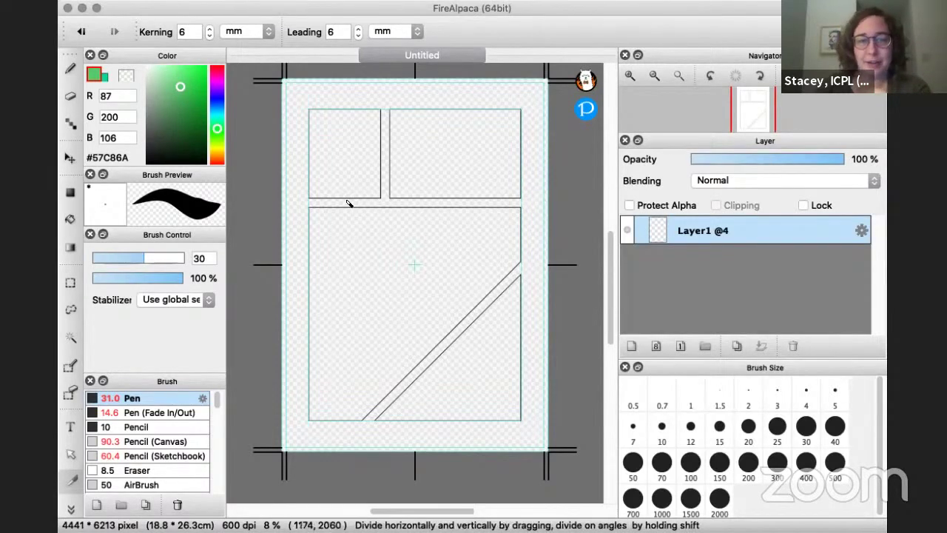
Step: Scribble with the green Pen over the upper-left panel on a new layer, and close the page without saving
{"action": "left_click", "coordinate": [69, 70]}
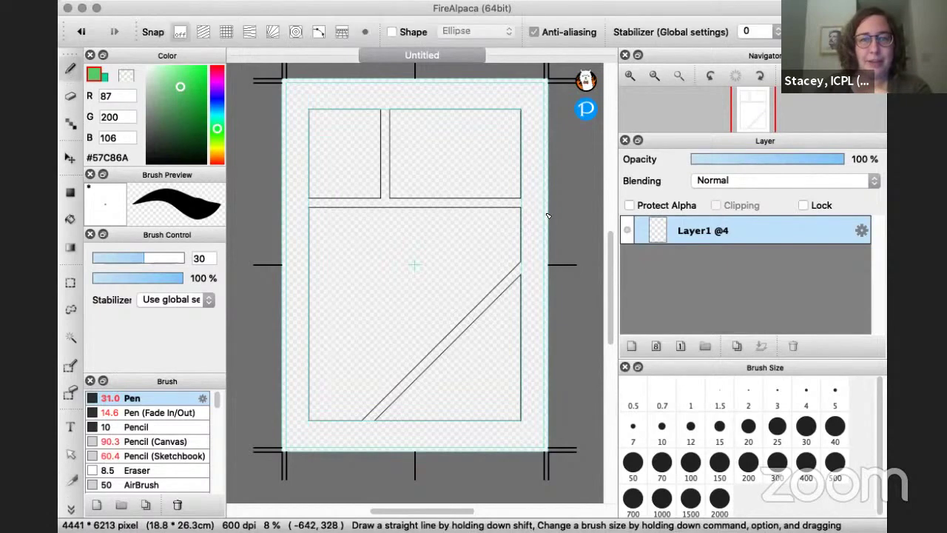
{"action": "left_click", "coordinate": [632, 347]}
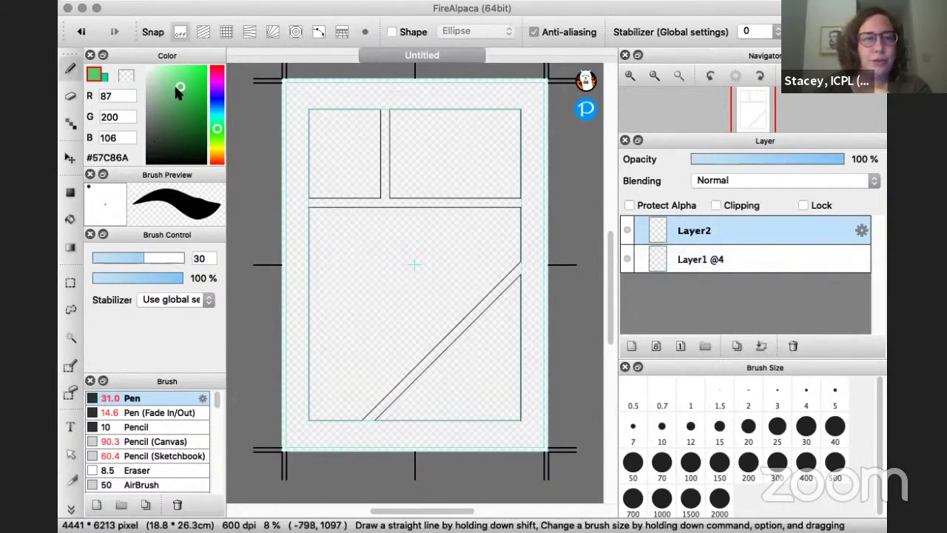
{"action": "mouse_move", "coordinate": [303, 126]}
{"action": "left_mouse_down"}
{"action": "mouse_move", "coordinate": [342, 118]}
{"action": "mouse_move", "coordinate": [294, 172]}
{"action": "mouse_move", "coordinate": [337, 187]}
{"action": "left_mouse_up"}
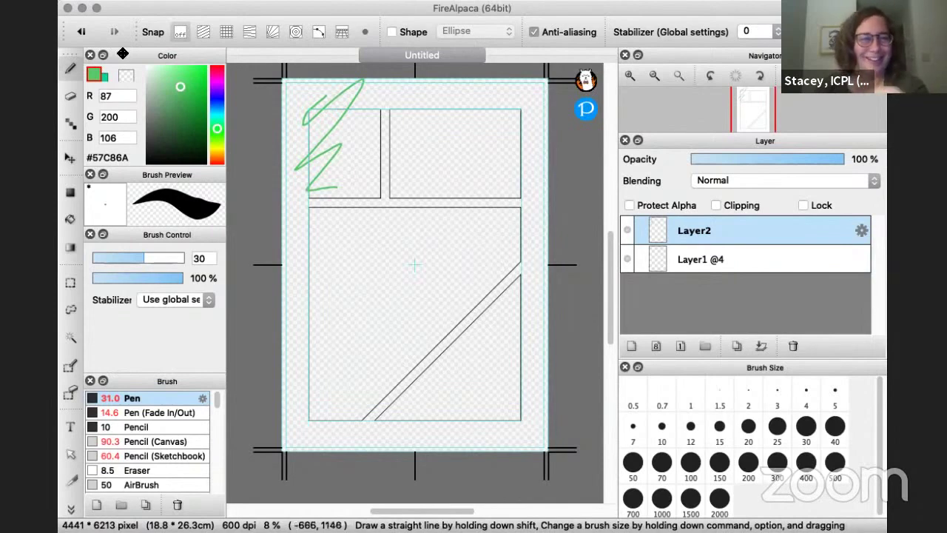
{"action": "key", "text": "super+w"}
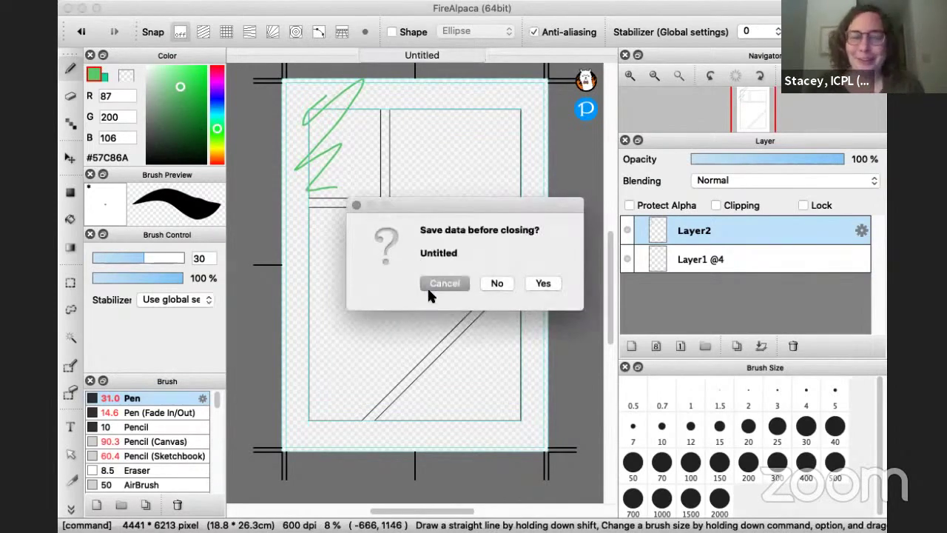
{"action": "left_click", "coordinate": [498, 288]}
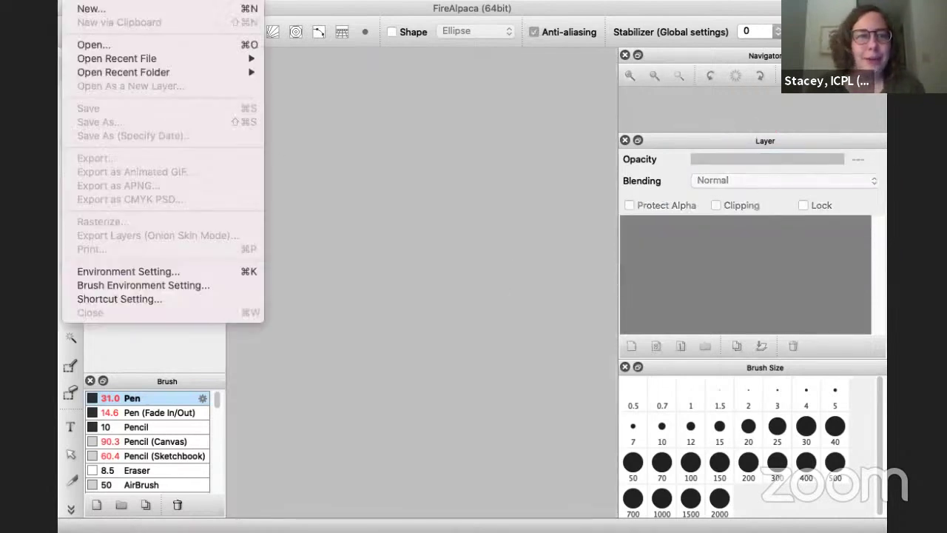
Step: Create a 1600 × 1200 pixel animation image at 350 dpi with a transparent background, 8 frames in folders and 8 fps
{"action": "left_click", "coordinate": [75, 8]}
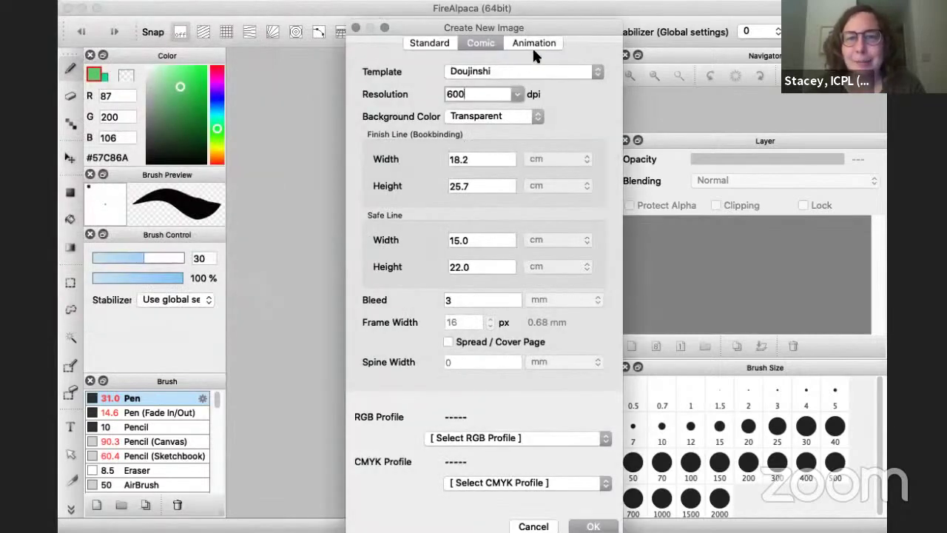
{"action": "left_click", "coordinate": [533, 42]}
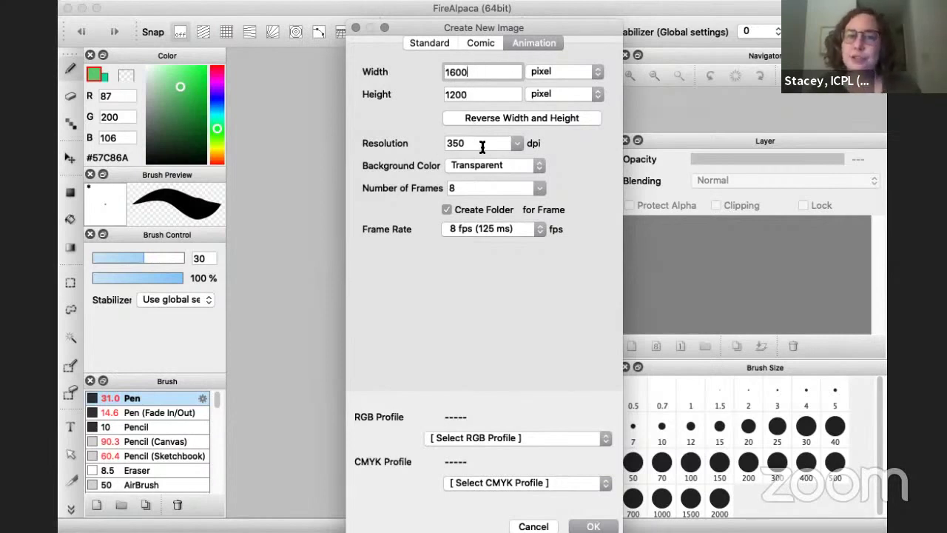
{"action": "left_click", "coordinate": [539, 190]}
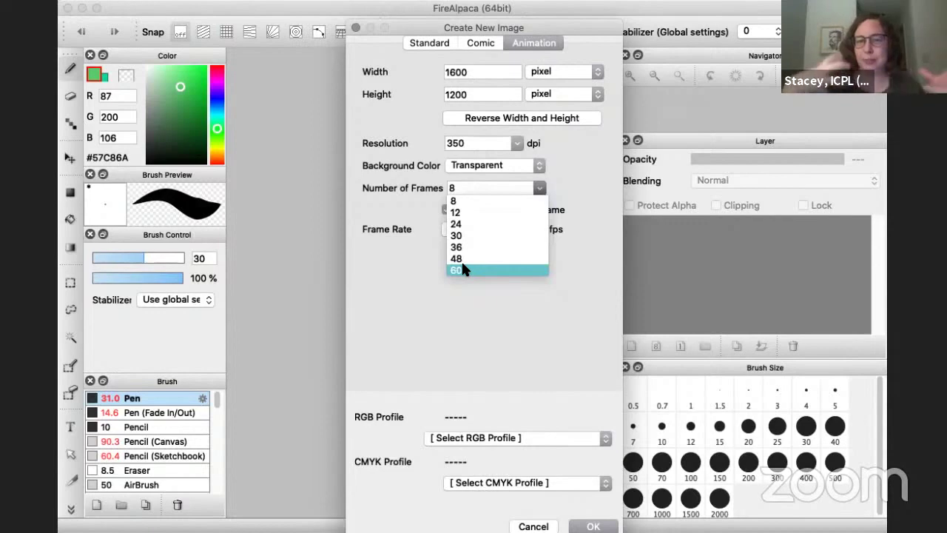
{"action": "left_click", "coordinate": [465, 202]}
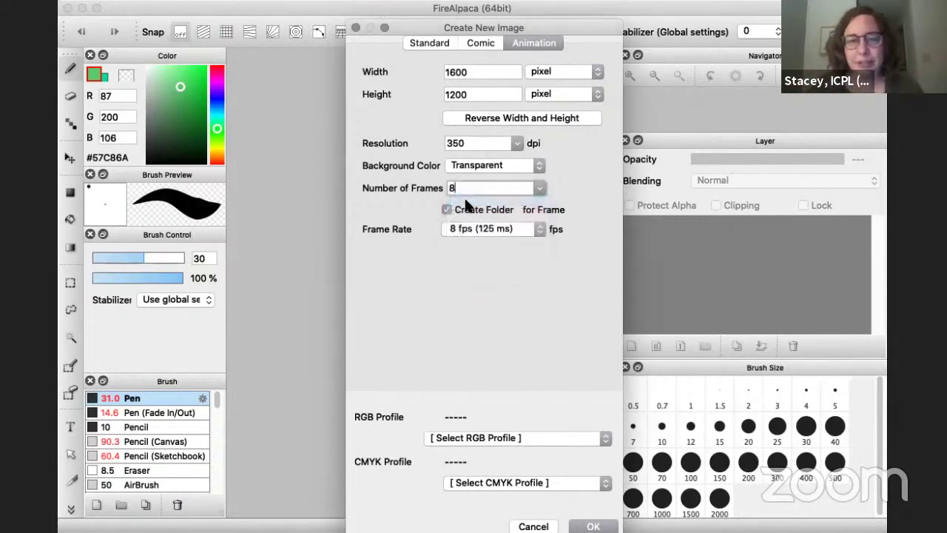
{"action": "key", "text": "Return"}
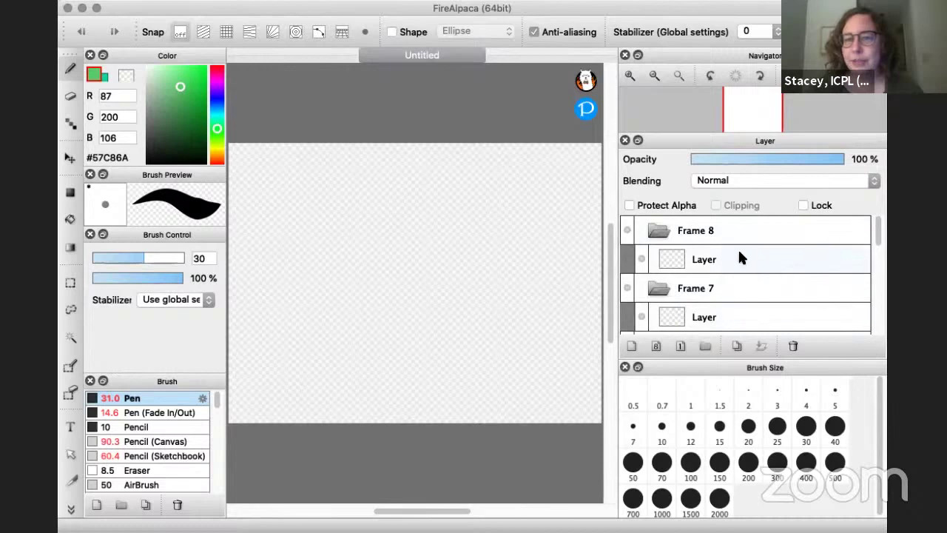
Step: Set the colour to magenta #FF1BE0 and draw a wavy line across the canvas on the Frame 1 layer
{"action": "left_click_drag", "start_coordinate": [879, 236], "coordinate": [878, 324]}
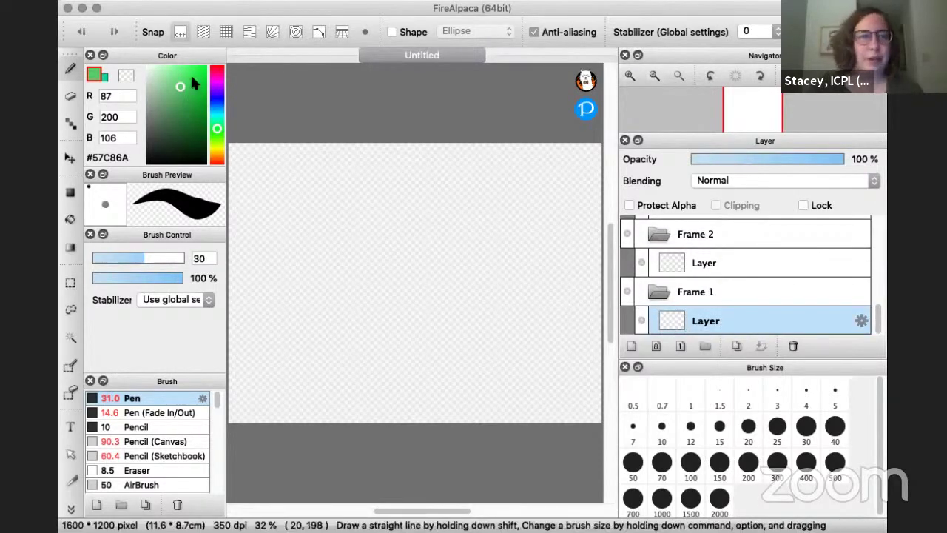
{"action": "left_click_drag", "start_coordinate": [190, 73], "coordinate": [200, 67]}
{"action": "left_click", "coordinate": [218, 79]}
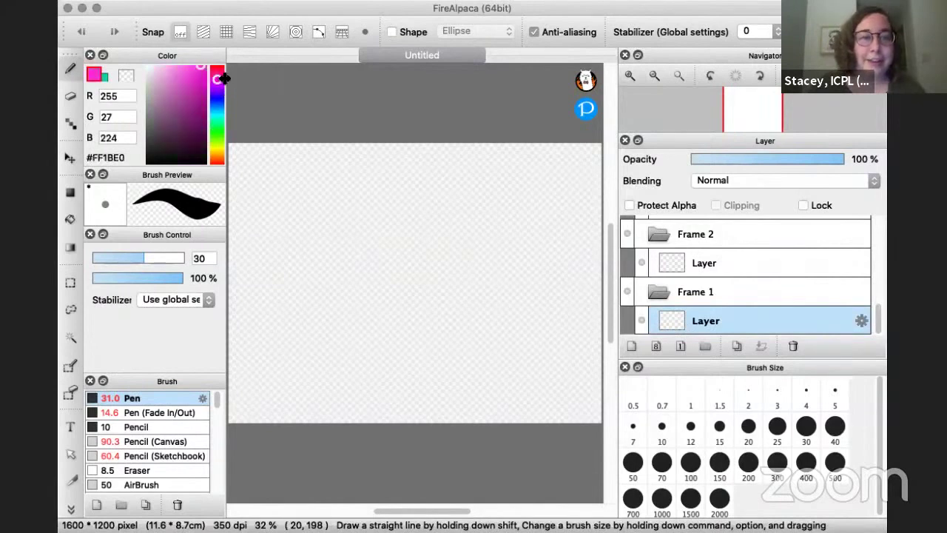
{"action": "mouse_move", "coordinate": [253, 207]}
{"action": "left_mouse_down"}
{"action": "mouse_move", "coordinate": [325, 175]}
{"action": "mouse_move", "coordinate": [292, 286]}
{"action": "mouse_move", "coordinate": [377, 361]}
{"action": "mouse_move", "coordinate": [463, 285]}
{"action": "mouse_move", "coordinate": [530, 324]}
{"action": "left_mouse_up"}
Step: Draw a slightly shifted magenta wavy line on the Frame 2 layer, using the faint Frame 1 line as a guide
{"action": "left_click", "coordinate": [675, 264]}
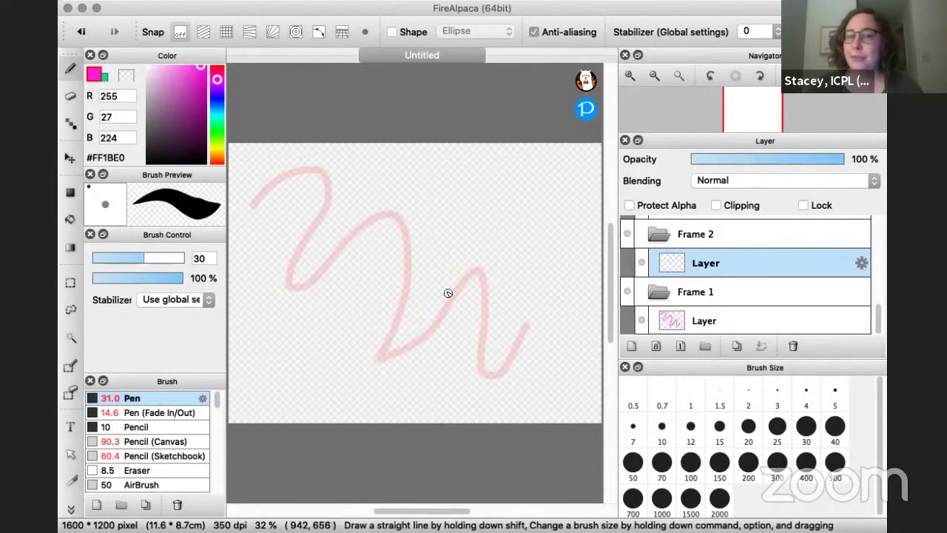
{"action": "left_click", "coordinate": [677, 318]}
{"action": "left_click", "coordinate": [675, 264]}
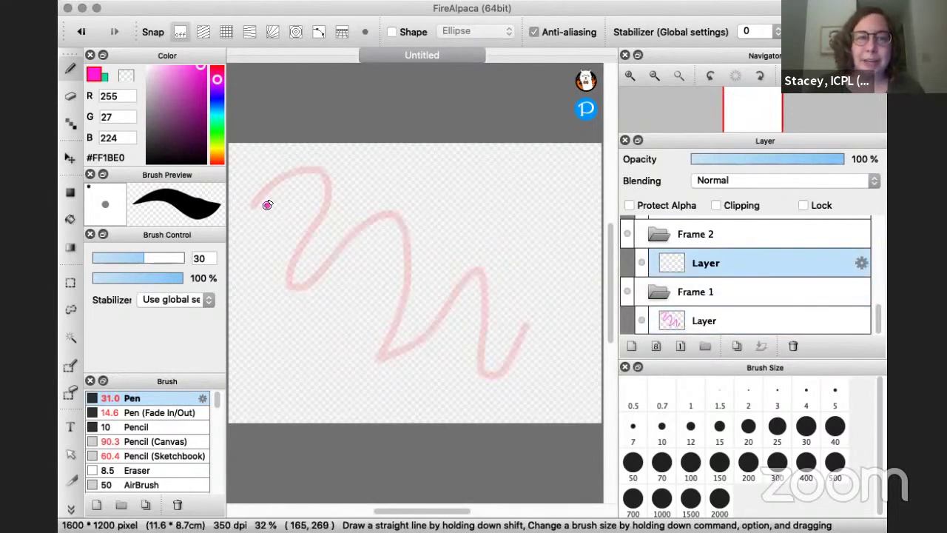
{"action": "mouse_move", "coordinate": [267, 205]}
{"action": "left_mouse_down"}
{"action": "mouse_move", "coordinate": [294, 182]}
{"action": "mouse_move", "coordinate": [330, 191]}
{"action": "mouse_move", "coordinate": [310, 268]}
{"action": "mouse_move", "coordinate": [426, 245]}
{"action": "mouse_move", "coordinate": [417, 302]}
{"action": "mouse_move", "coordinate": [452, 331]}
{"action": "mouse_move", "coordinate": [510, 283]}
{"action": "mouse_move", "coordinate": [513, 334]}
{"action": "mouse_move", "coordinate": [537, 315]}
{"action": "mouse_move", "coordinate": [543, 277]}
{"action": "mouse_move", "coordinate": [530, 252]}
{"action": "left_mouse_up"}
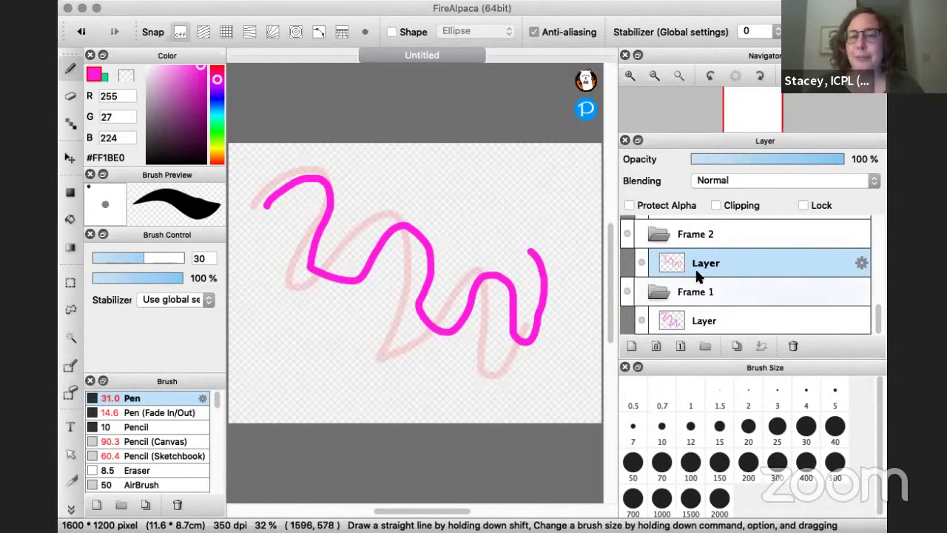
Step: Draw another magenta wavy line, flatter and raised toward the right, on the layer just above the Frame 2 folder
{"action": "scroll", "coordinate": [879, 320], "scroll_direction": "up", "scroll_amount": 2}
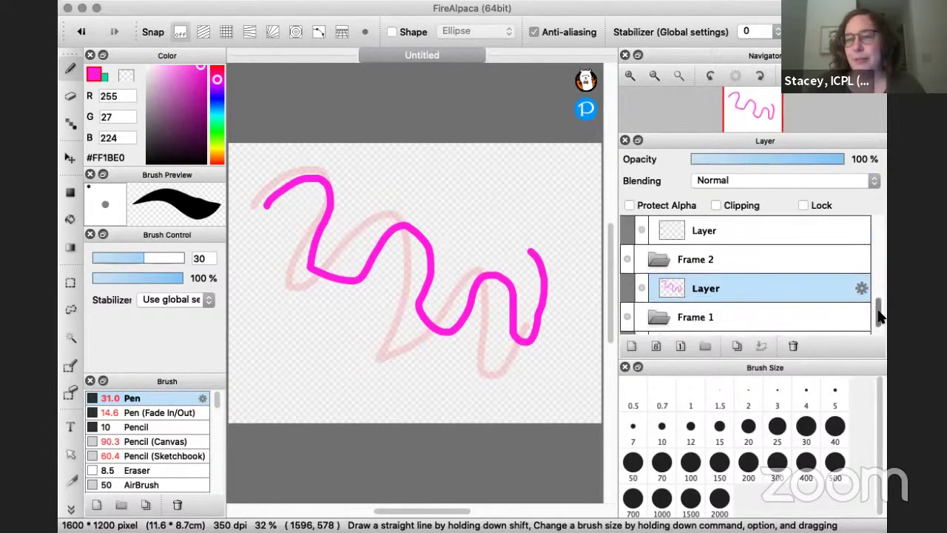
{"action": "left_click", "coordinate": [670, 232]}
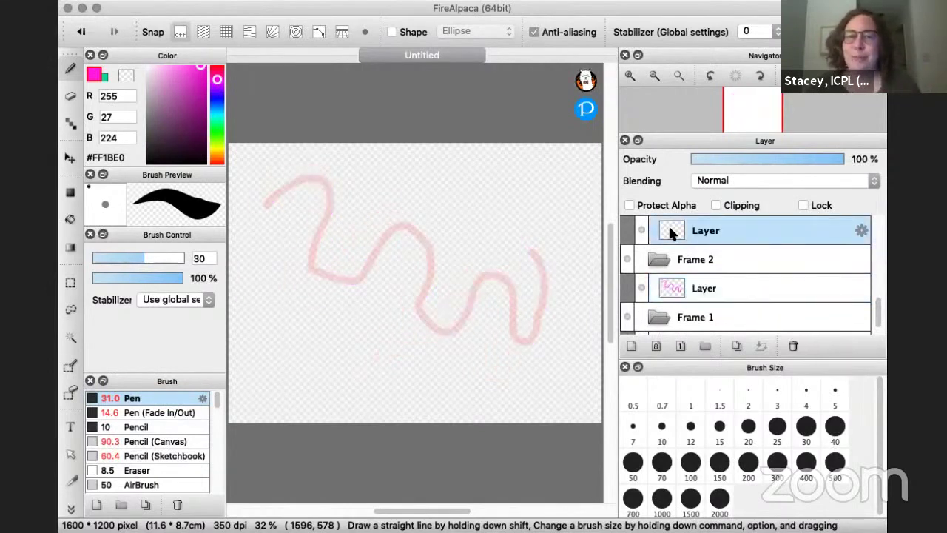
{"action": "mouse_move", "coordinate": [272, 211]}
{"action": "left_mouse_down"}
{"action": "mouse_move", "coordinate": [280, 188]}
{"action": "mouse_move", "coordinate": [313, 176]}
{"action": "mouse_move", "coordinate": [325, 215]}
{"action": "mouse_move", "coordinate": [453, 226]}
{"action": "mouse_move", "coordinate": [454, 240]}
{"action": "mouse_move", "coordinate": [511, 234]}
{"action": "mouse_move", "coordinate": [547, 271]}
{"action": "mouse_move", "coordinate": [578, 210]}
{"action": "mouse_move", "coordinate": [547, 187]}
{"action": "left_mouse_up"}
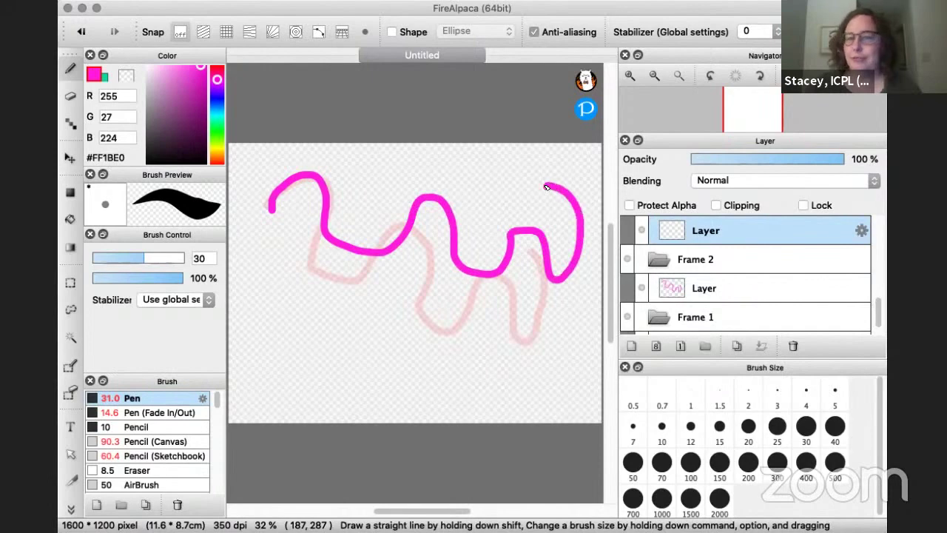
Step: Set the colour to green #1BFF56 and draw a wavy line on the Frame 4 layer and a lower one on the Frame 5 layer
{"action": "left_click_drag", "start_coordinate": [877, 313], "coordinate": [877, 288]}
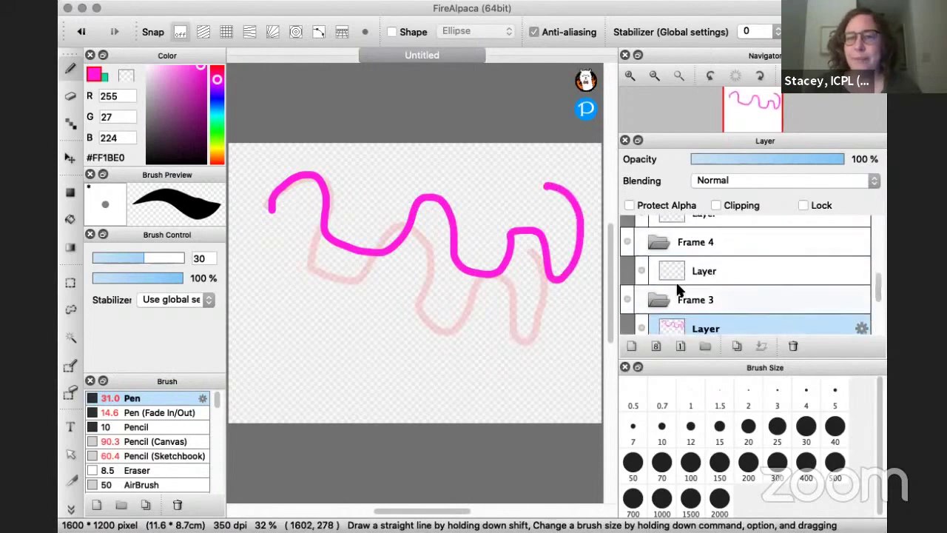
{"action": "left_click", "coordinate": [672, 261]}
{"action": "left_click", "coordinate": [217, 127]}
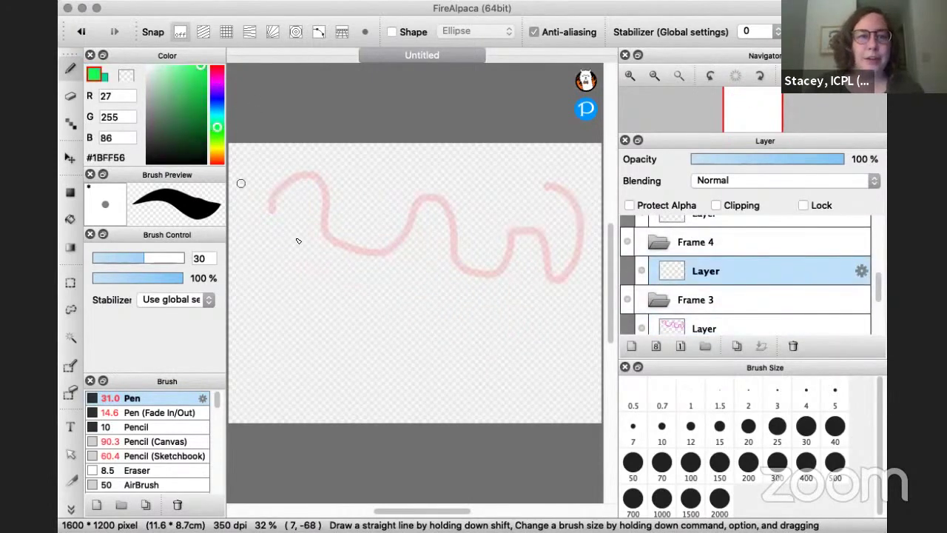
{"action": "mouse_move", "coordinate": [278, 234]}
{"action": "left_mouse_down"}
{"action": "mouse_move", "coordinate": [390, 254]}
{"action": "mouse_move", "coordinate": [420, 229]}
{"action": "mouse_move", "coordinate": [455, 272]}
{"action": "mouse_move", "coordinate": [521, 249]}
{"action": "mouse_move", "coordinate": [560, 330]}
{"action": "mouse_move", "coordinate": [535, 403]}
{"action": "left_mouse_up"}
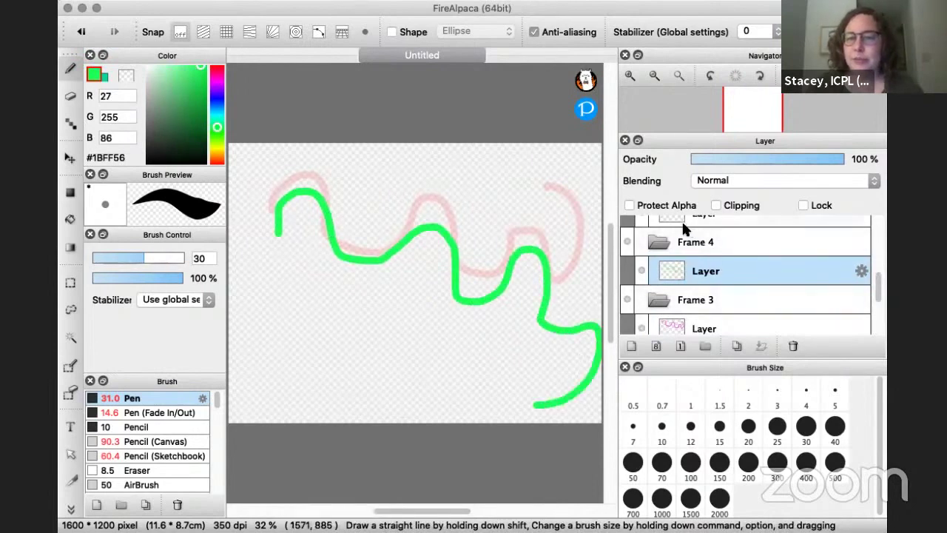
{"action": "left_click", "coordinate": [683, 222]}
{"action": "mouse_move", "coordinate": [378, 308]}
{"action": "left_mouse_down"}
{"action": "mouse_move", "coordinate": [396, 327]}
{"action": "mouse_move", "coordinate": [370, 415]}
{"action": "mouse_move", "coordinate": [503, 345]}
{"action": "mouse_move", "coordinate": [498, 421]}
{"action": "left_mouse_up"}
Step: Draw a violet #5F1BFF wavy line descending across the canvas on the Frame 6 layer, above the faint onion-skin line
{"action": "left_click_drag", "start_coordinate": [874, 283], "coordinate": [875, 243]}
{"action": "left_click", "coordinate": [689, 316]}
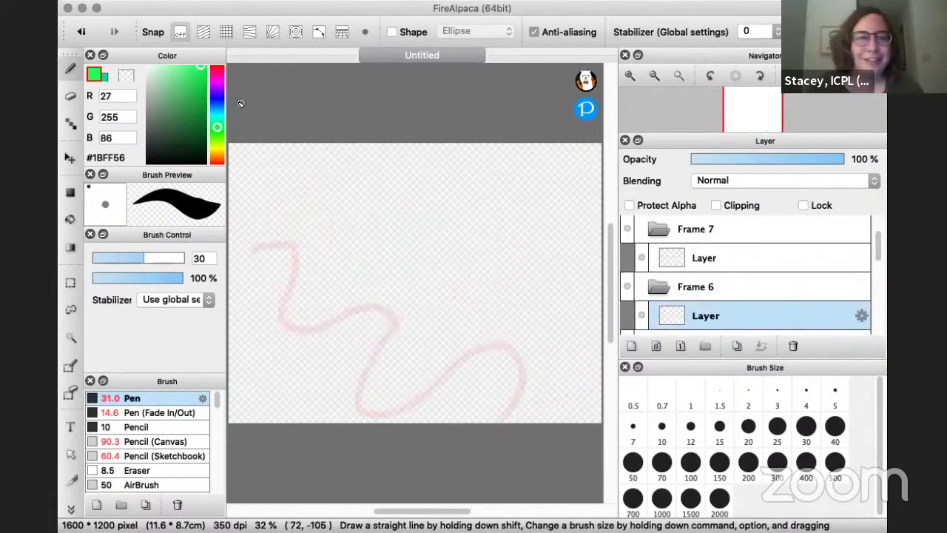
{"action": "left_click", "coordinate": [217, 93]}
{"action": "mouse_move", "coordinate": [236, 238]}
{"action": "left_mouse_down"}
{"action": "mouse_move", "coordinate": [351, 322]}
{"action": "mouse_move", "coordinate": [425, 311]}
{"action": "mouse_move", "coordinate": [443, 357]}
{"action": "mouse_move", "coordinate": [530, 336]}
{"action": "mouse_move", "coordinate": [547, 413]}
{"action": "left_mouse_up"}
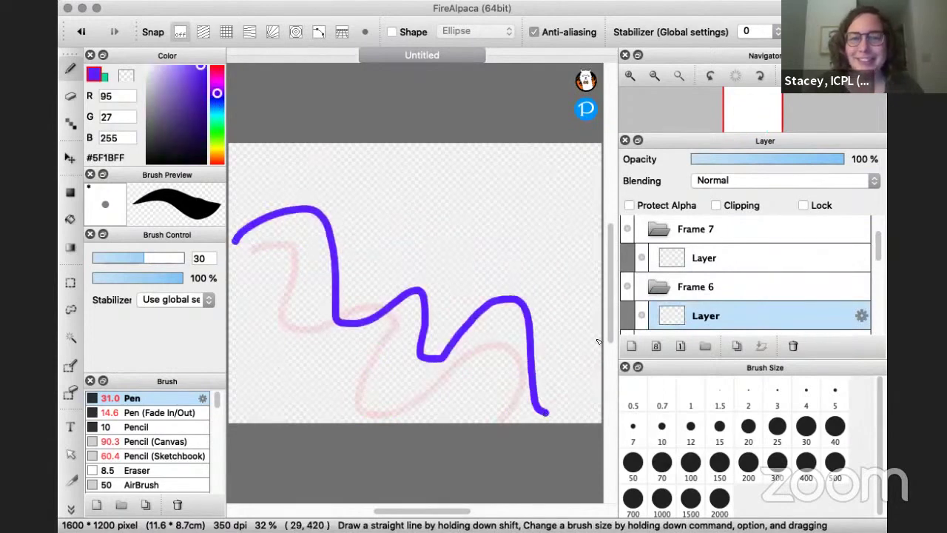
Step: Draw a pink #FF1BAF wavy line with two humps on the Frame 7 layer, above the faint Frame 6 line
{"action": "left_click", "coordinate": [707, 255]}
{"action": "left_click", "coordinate": [216, 75]}
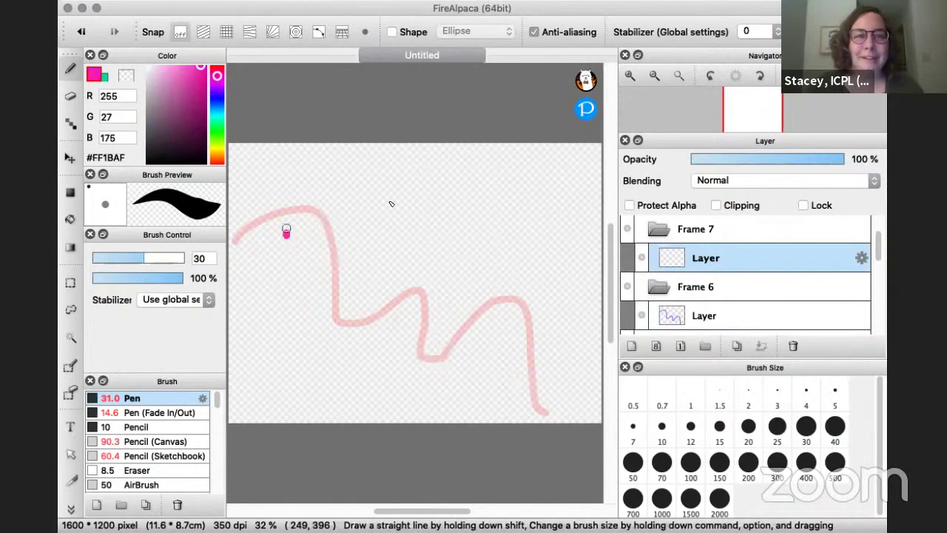
{"action": "mouse_move", "coordinate": [287, 232]}
{"action": "left_mouse_down"}
{"action": "mouse_move", "coordinate": [444, 296]}
{"action": "mouse_move", "coordinate": [495, 234]}
{"action": "left_mouse_up"}
{"action": "left_click_drag", "start_coordinate": [549, 206], "coordinate": [555, 312]}
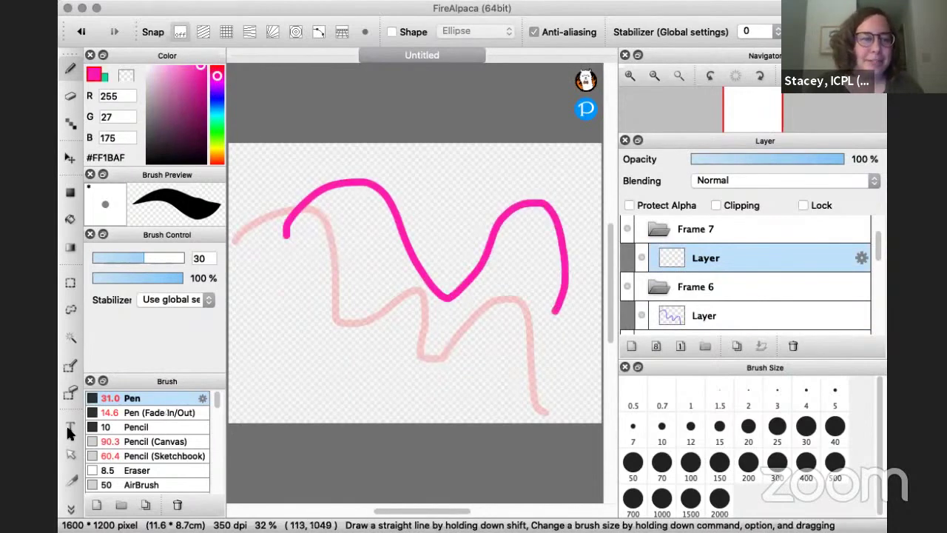
Step: Add the text "hi!" in pink to Frame 7 and place it in the lower-left area of the canvas
{"action": "left_click", "coordinate": [70, 429]}
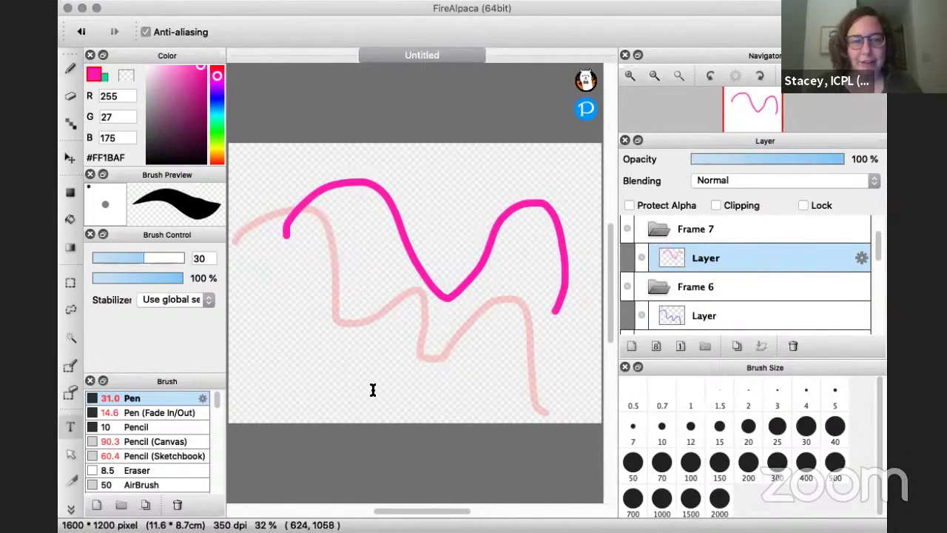
{"action": "left_click", "coordinate": [295, 356]}
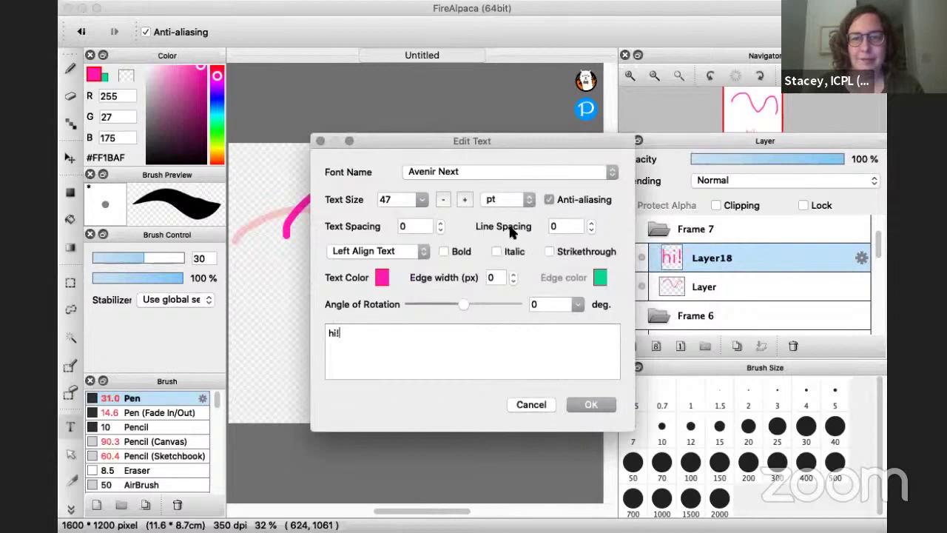
{"action": "left_click", "coordinate": [591, 405]}
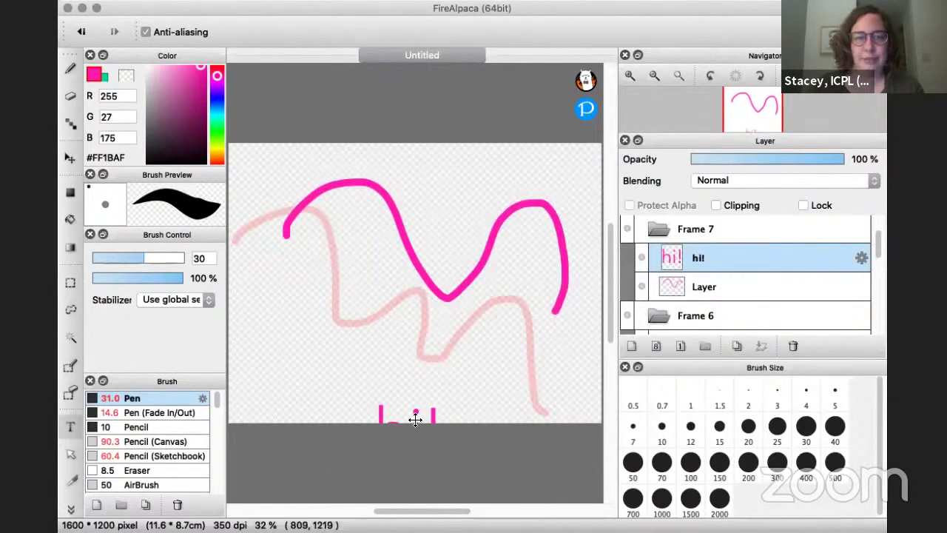
{"action": "left_click_drag", "start_coordinate": [415, 419], "coordinate": [311, 365]}
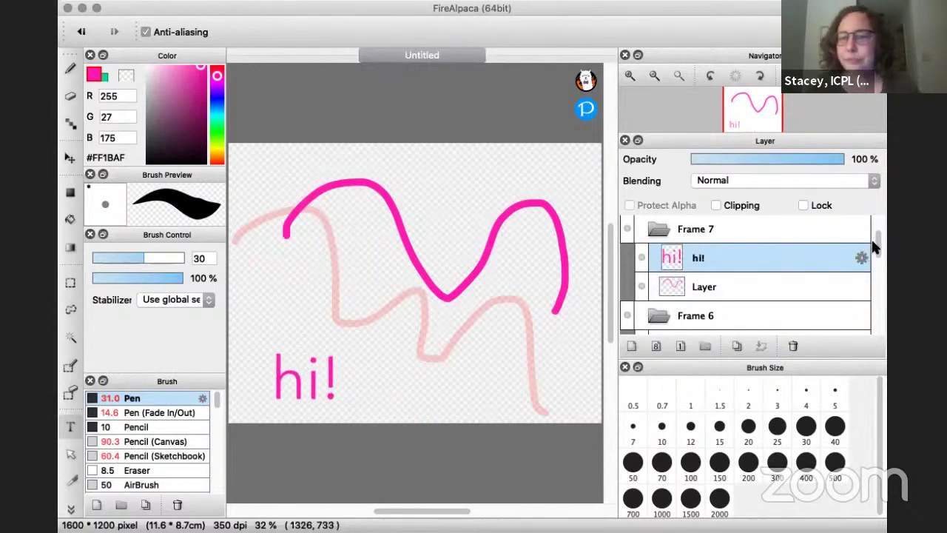
Step: Set the colour to green #1BFF2E and draw a wavy line with the brush on the Frame 8 layer
{"action": "left_click_drag", "start_coordinate": [874, 249], "coordinate": [878, 231]}
{"action": "left_click", "coordinate": [689, 262]}
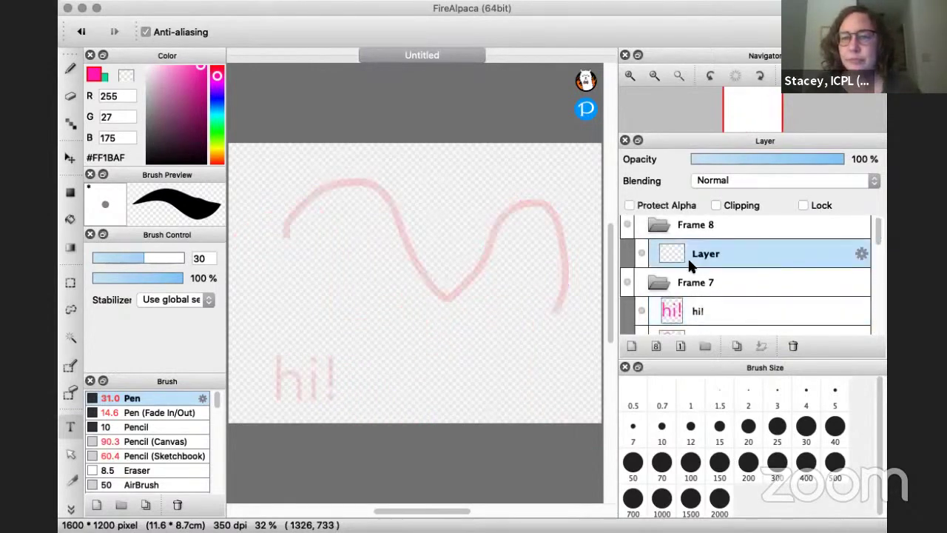
{"action": "left_click", "coordinate": [222, 132]}
{"action": "left_click", "coordinate": [362, 253]}
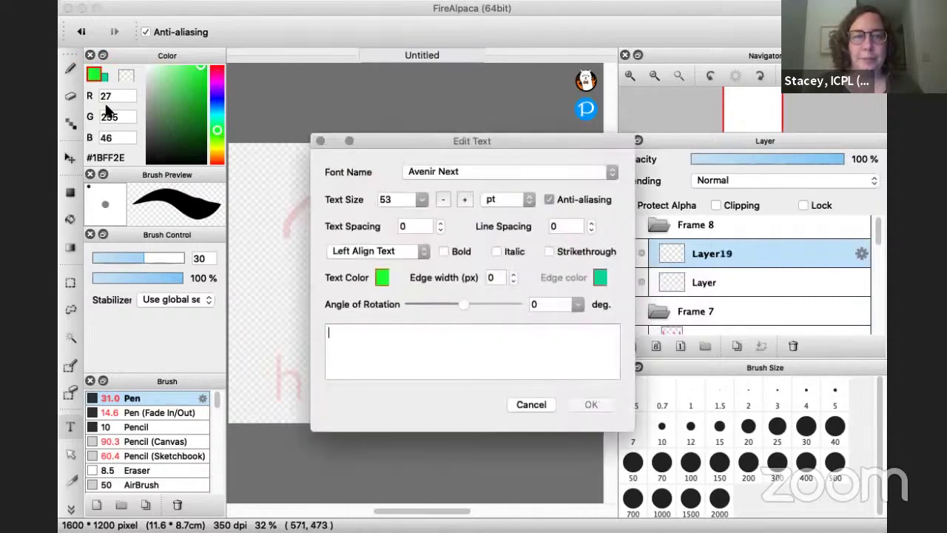
{"action": "left_click", "coordinate": [534, 406]}
{"action": "key", "text": "b"}
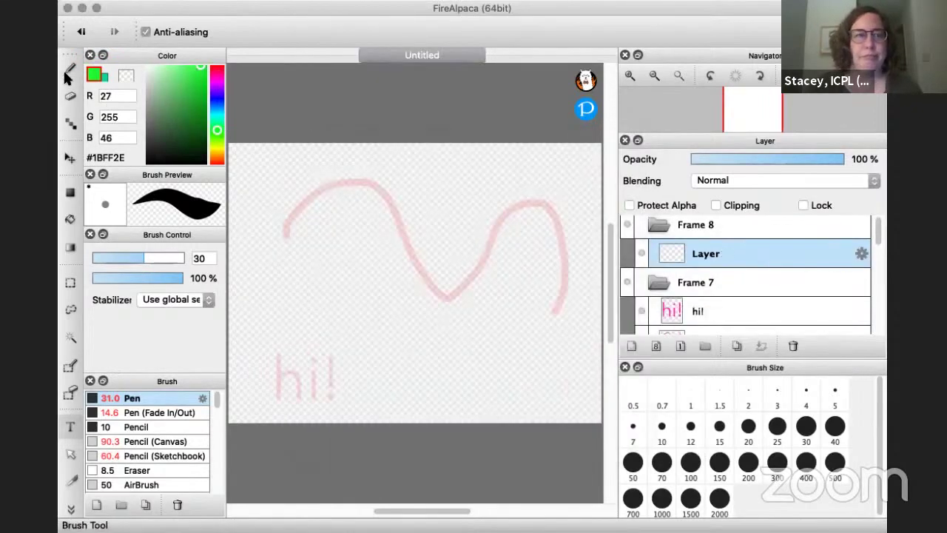
{"action": "mouse_move", "coordinate": [279, 298]}
{"action": "left_mouse_down"}
{"action": "mouse_move", "coordinate": [345, 196]}
{"action": "mouse_move", "coordinate": [390, 337]}
{"action": "mouse_move", "coordinate": [473, 278]}
{"action": "mouse_move", "coordinate": [566, 255]}
{"action": "left_mouse_up"}
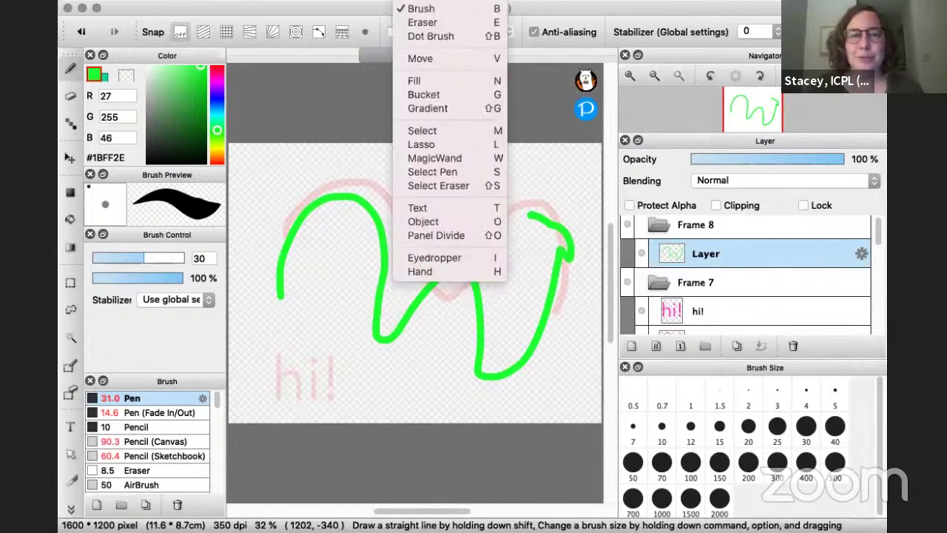
Step: Preview the animation with AutoPlay, trying playback rates of 30 fps, 1 fps and 4 fps
{"action": "mouse_move", "coordinate": [373, 0]}
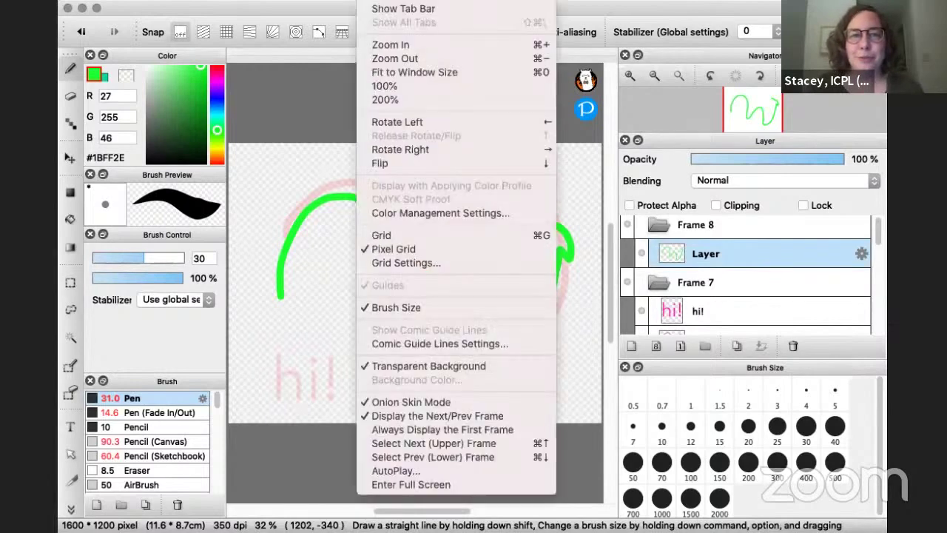
{"action": "left_click", "coordinate": [395, 471]}
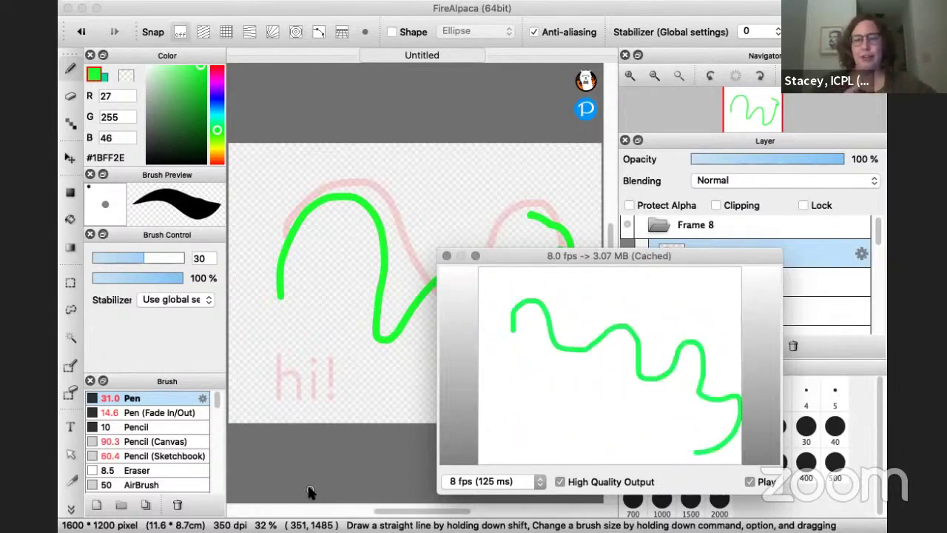
{"action": "left_click", "coordinate": [509, 482]}
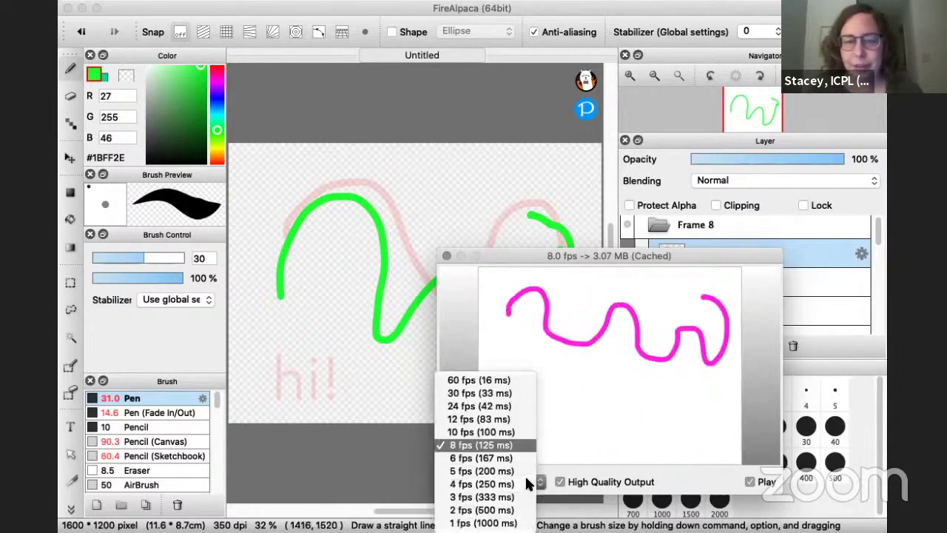
{"action": "left_click", "coordinate": [516, 395]}
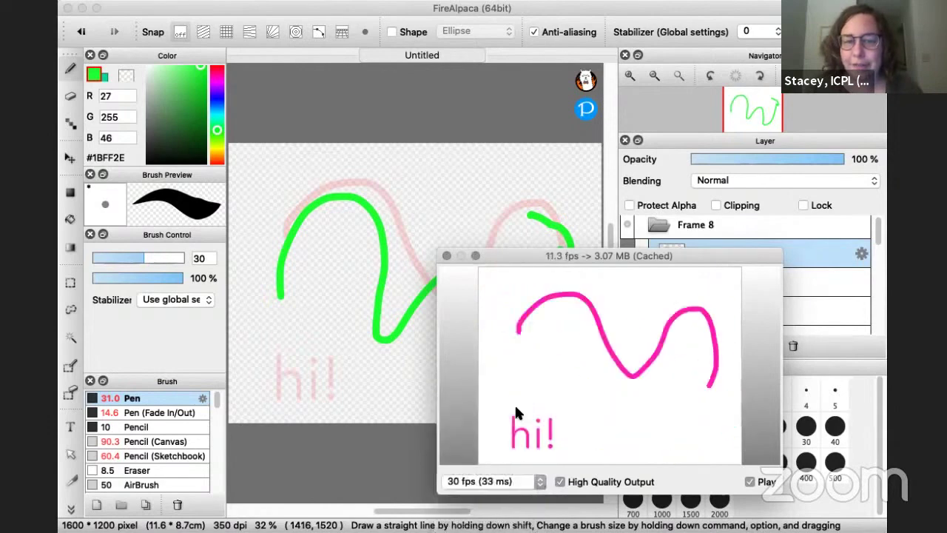
{"action": "left_click", "coordinate": [509, 482]}
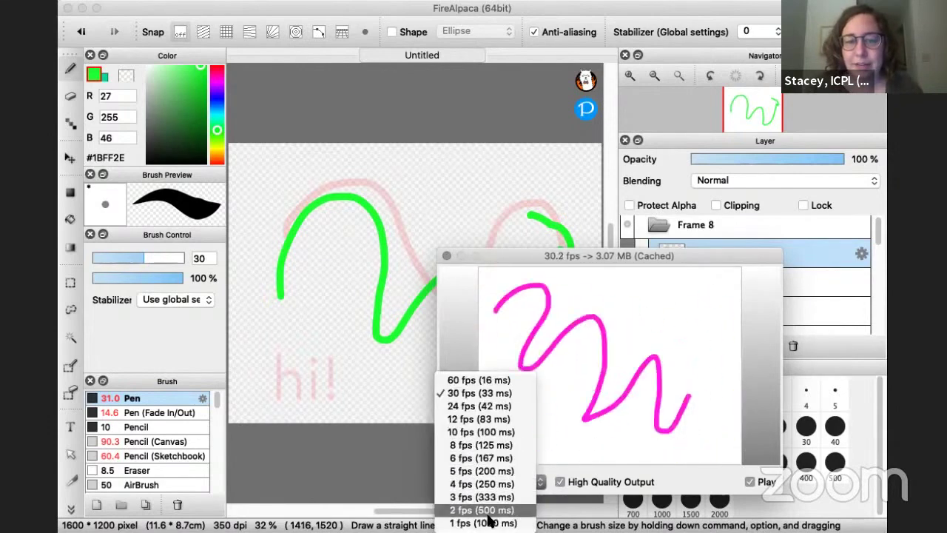
{"action": "left_click", "coordinate": [487, 522]}
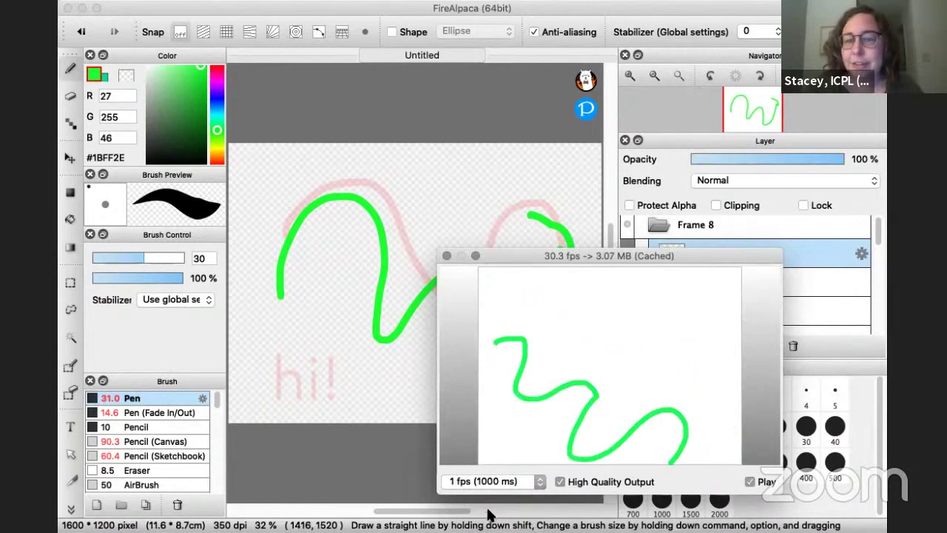
{"action": "left_click", "coordinate": [498, 485]}
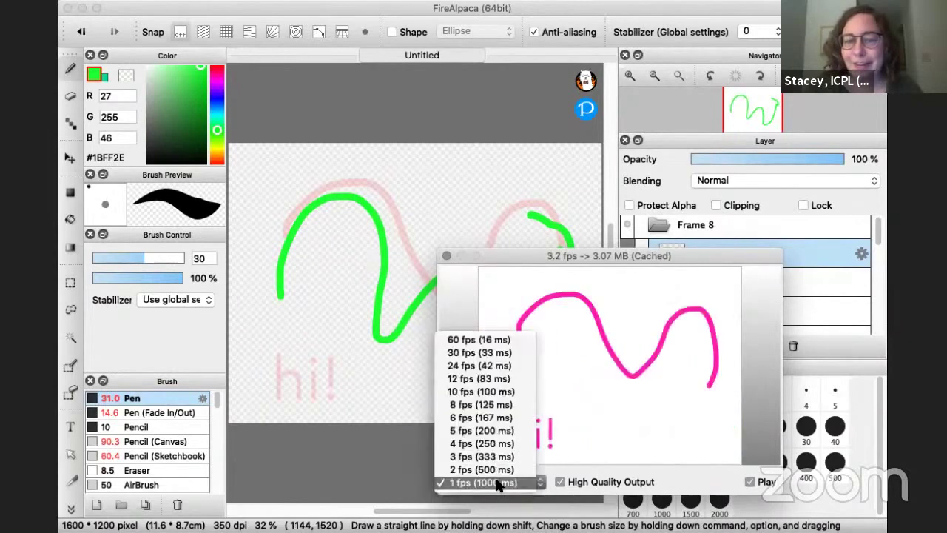
{"action": "left_click", "coordinate": [511, 445]}
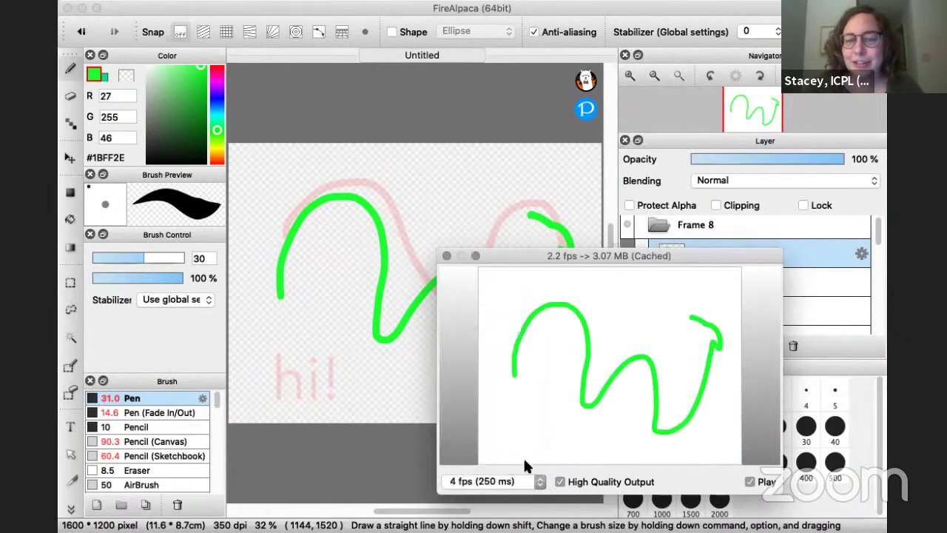
Step: Turn High Quality Output off and back on in the animation preview, and close the preview
{"action": "left_click", "coordinate": [559, 481]}
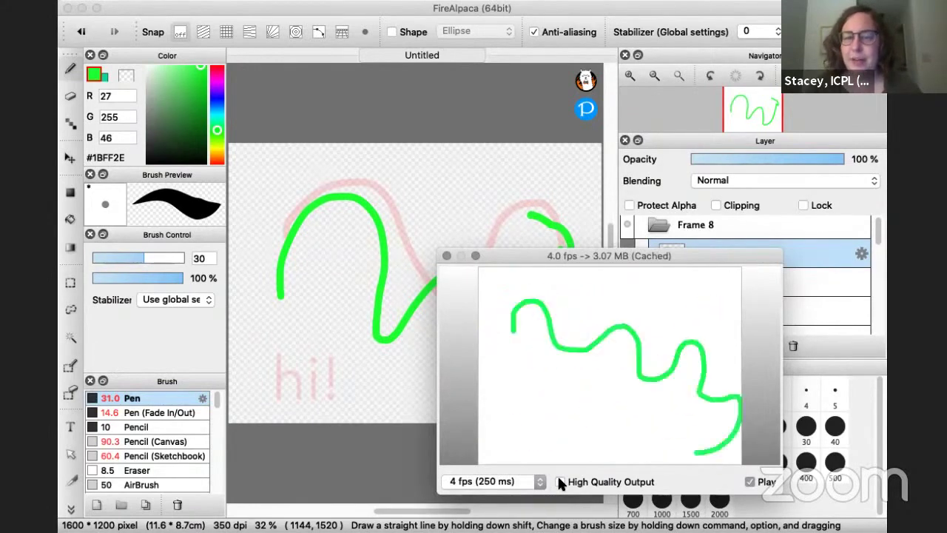
{"action": "left_click", "coordinate": [560, 481]}
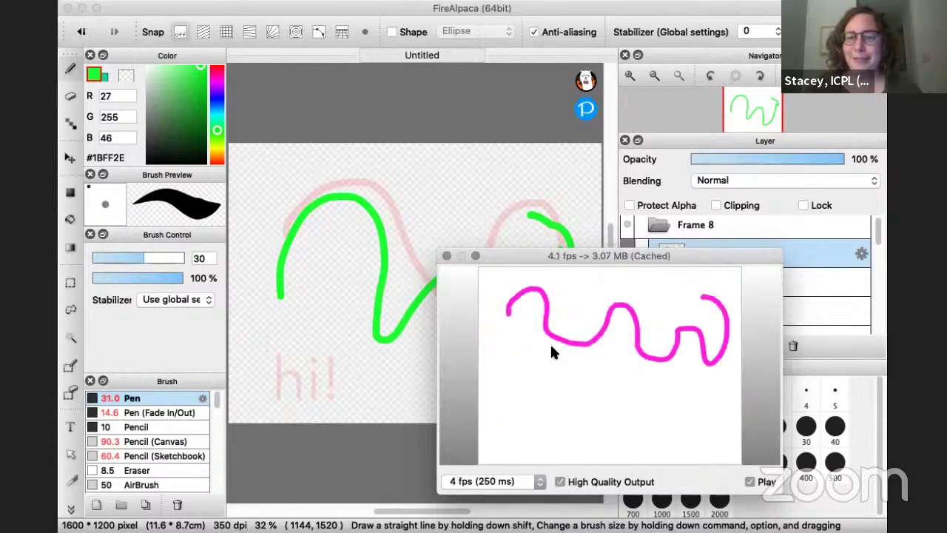
{"action": "left_click", "coordinate": [447, 256]}
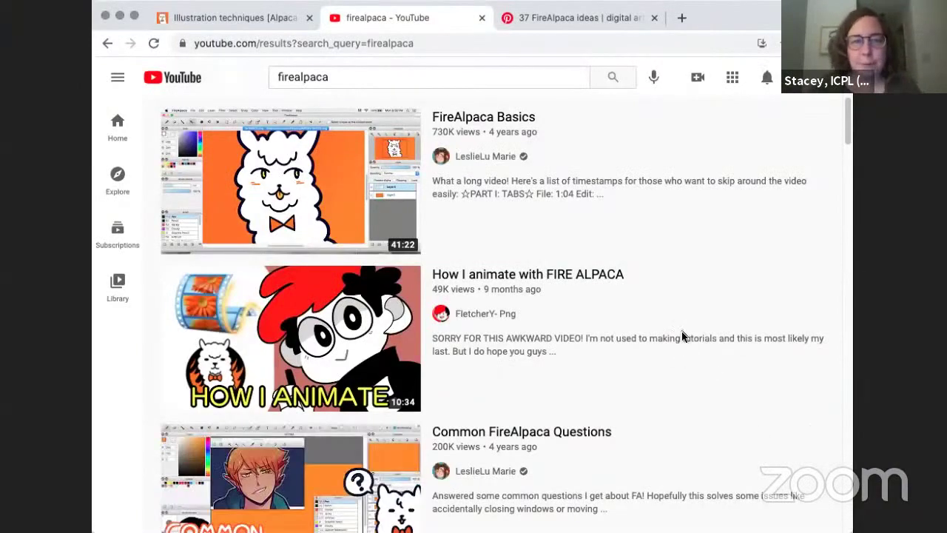
Step: Look through the YouTube search results for firealpaca tutorials in the browser
{"action": "scroll", "coordinate": [504, 429], "scroll_direction": "down", "scroll_amount": 6}
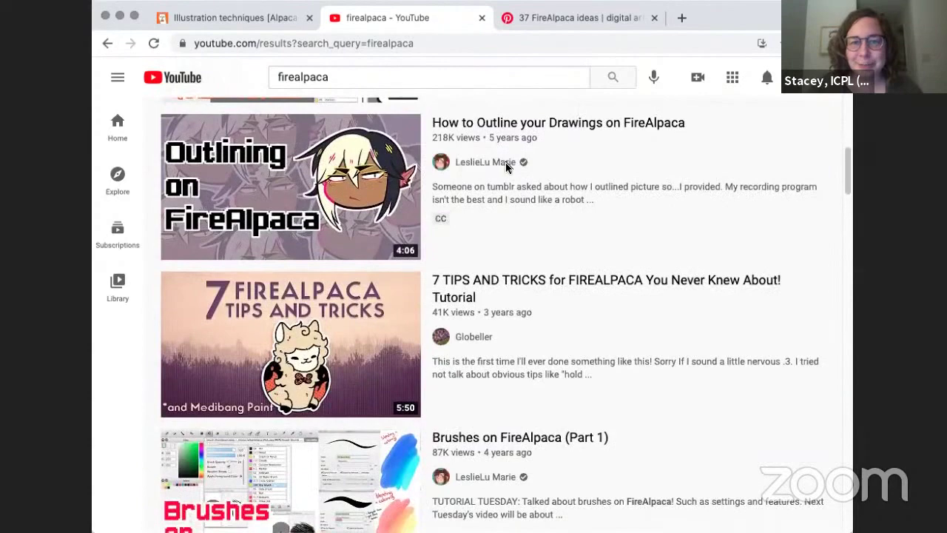
{"action": "scroll", "coordinate": [485, 163], "scroll_direction": "up", "scroll_amount": 3}
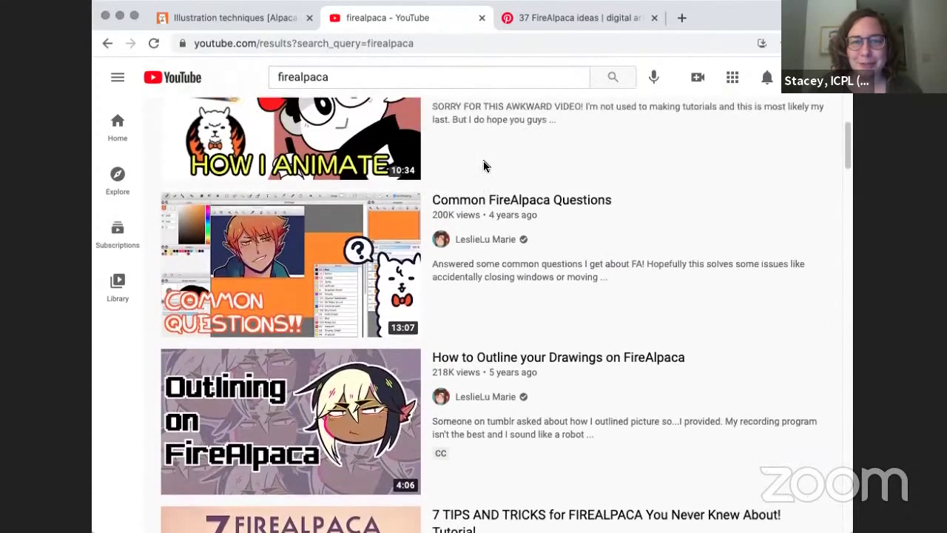
Step: Browse the beginner and intermediate tutorial articles on the Alpaca School illustration techniques page
{"action": "left_click", "coordinate": [272, 25]}
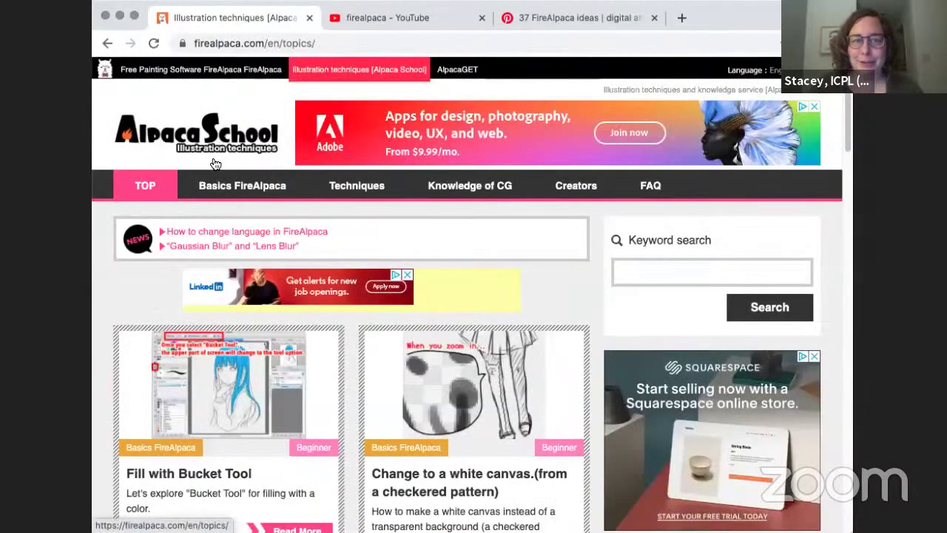
{"action": "scroll", "coordinate": [105, 372], "scroll_direction": "down", "scroll_amount": 4}
{"action": "scroll", "coordinate": [105, 373], "scroll_direction": "down", "scroll_amount": 3}
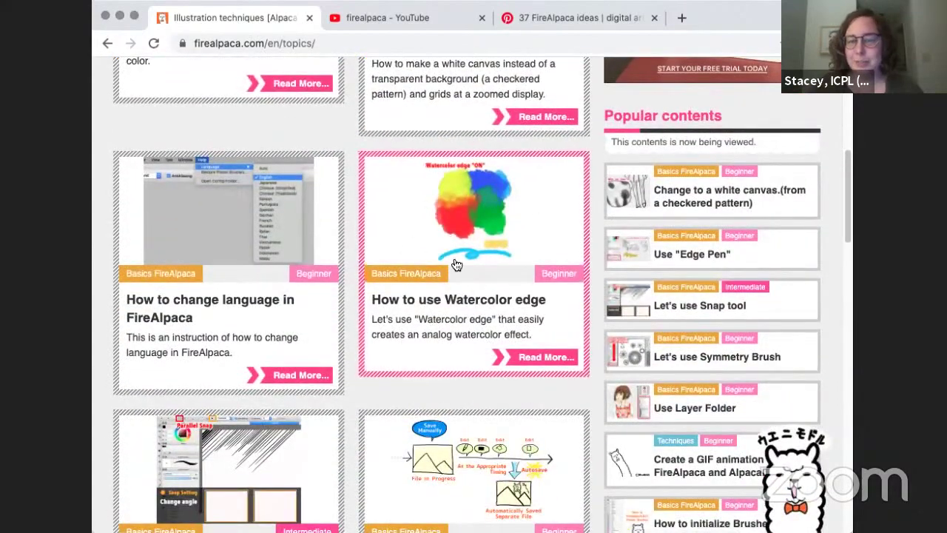
{"action": "scroll", "coordinate": [157, 311], "scroll_direction": "down", "scroll_amount": 1}
{"action": "scroll", "coordinate": [154, 309], "scroll_direction": "down", "scroll_amount": 2}
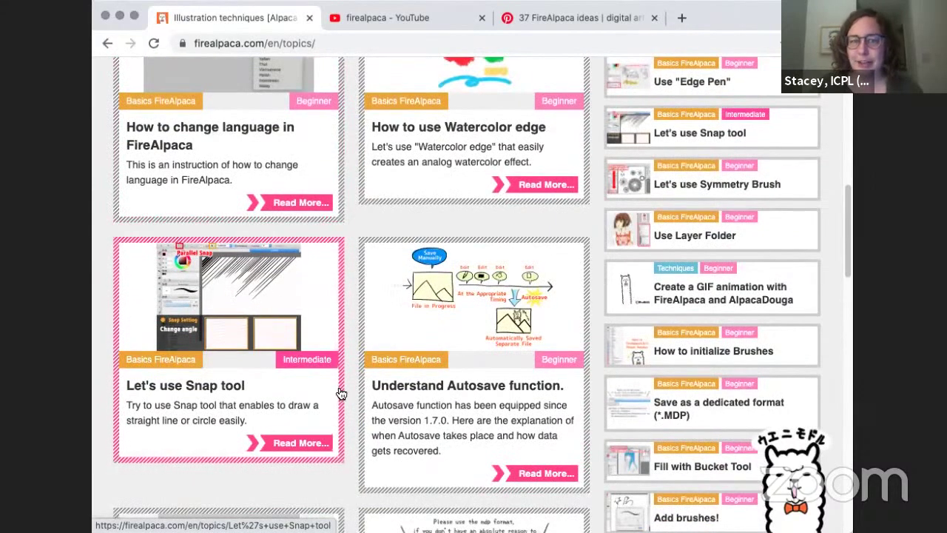
{"action": "scroll", "coordinate": [355, 425], "scroll_direction": "down", "scroll_amount": 3}
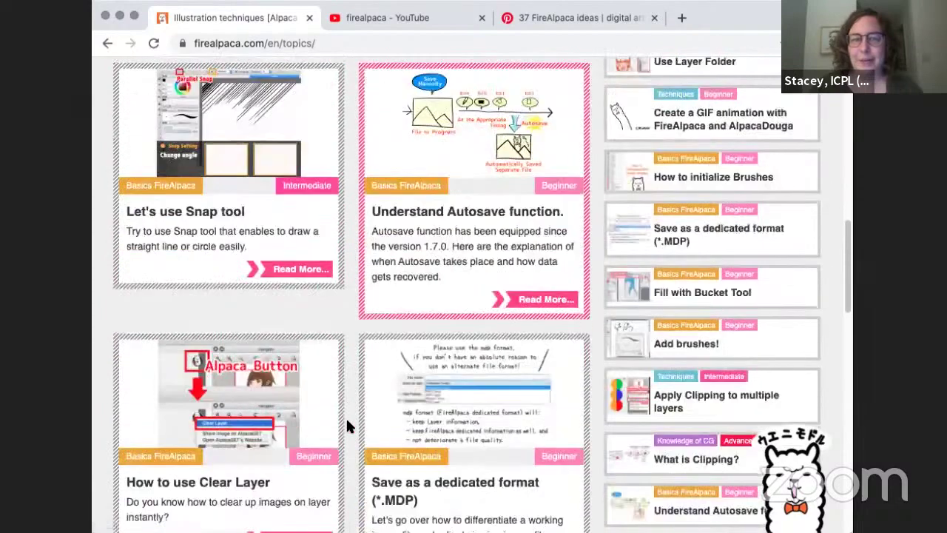
{"action": "scroll", "coordinate": [347, 424], "scroll_direction": "down", "scroll_amount": 8}
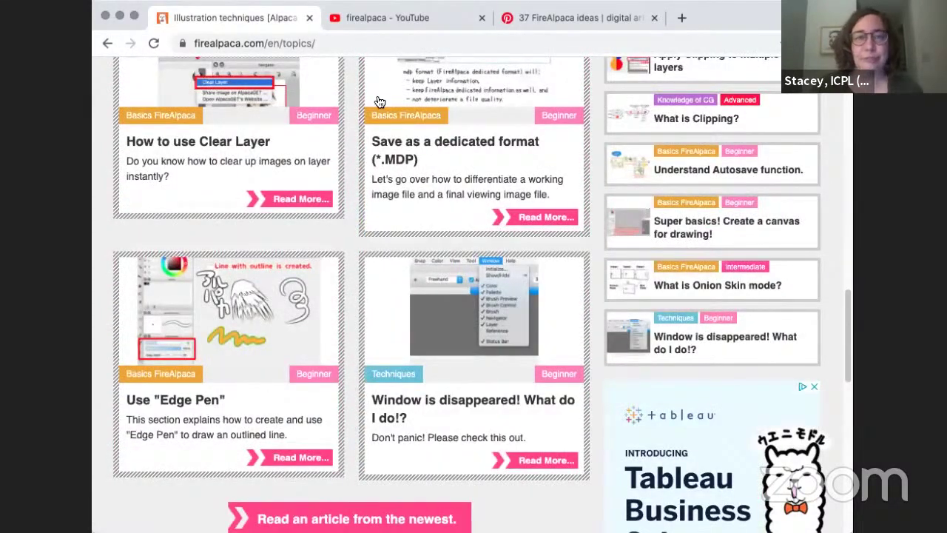
Step: Browse the pinned brush, colouring and outline tutorials in the FireAlpaca collection on Pinterest
{"action": "left_click", "coordinate": [539, 10]}
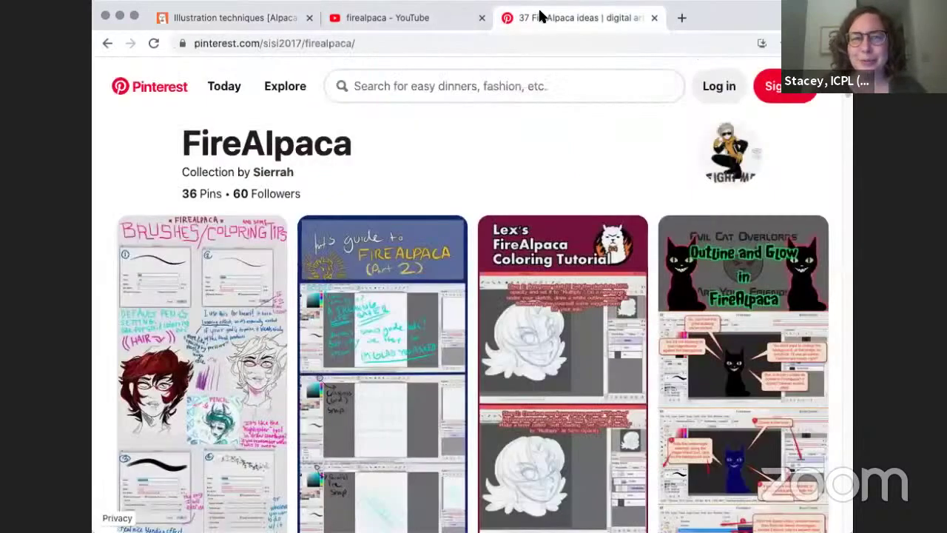
{"action": "scroll", "coordinate": [412, 127], "scroll_direction": "down", "scroll_amount": 2}
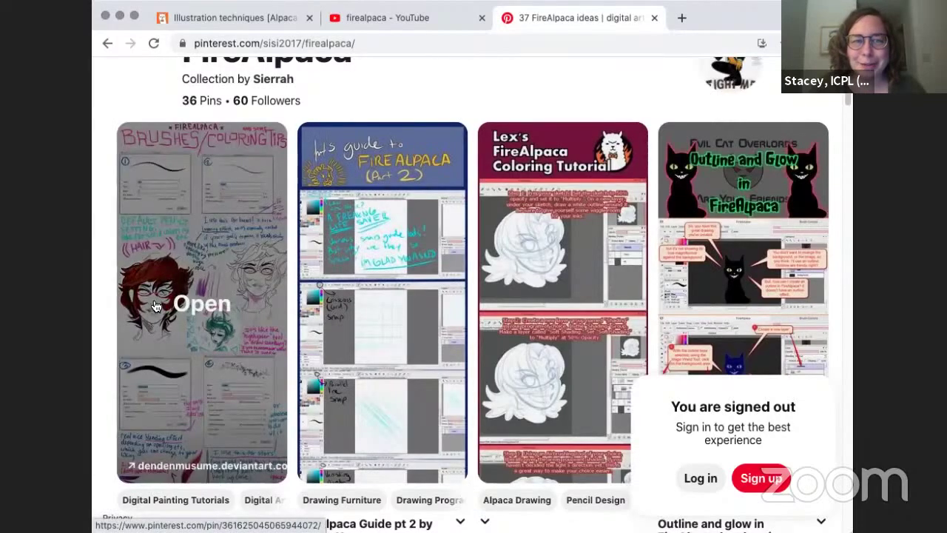
{"action": "scroll", "coordinate": [291, 325], "scroll_direction": "down", "scroll_amount": 2}
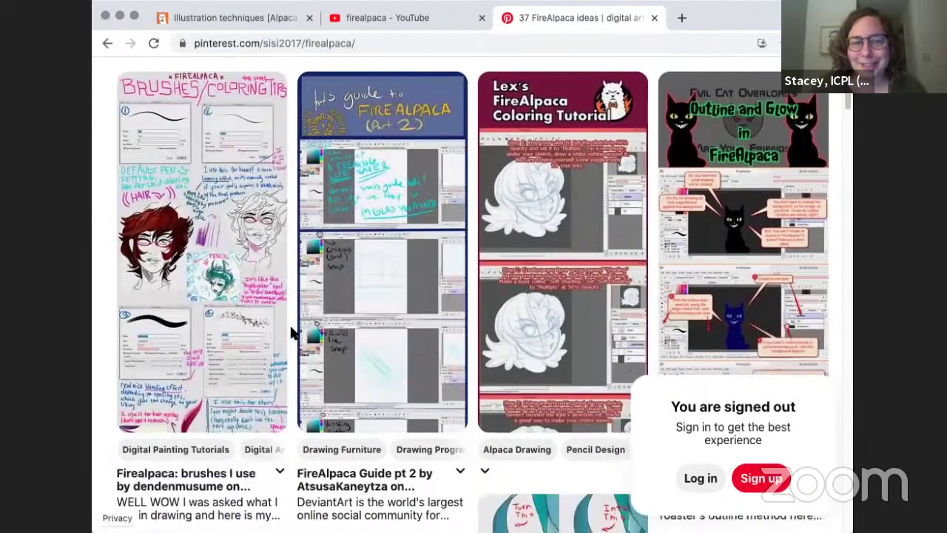